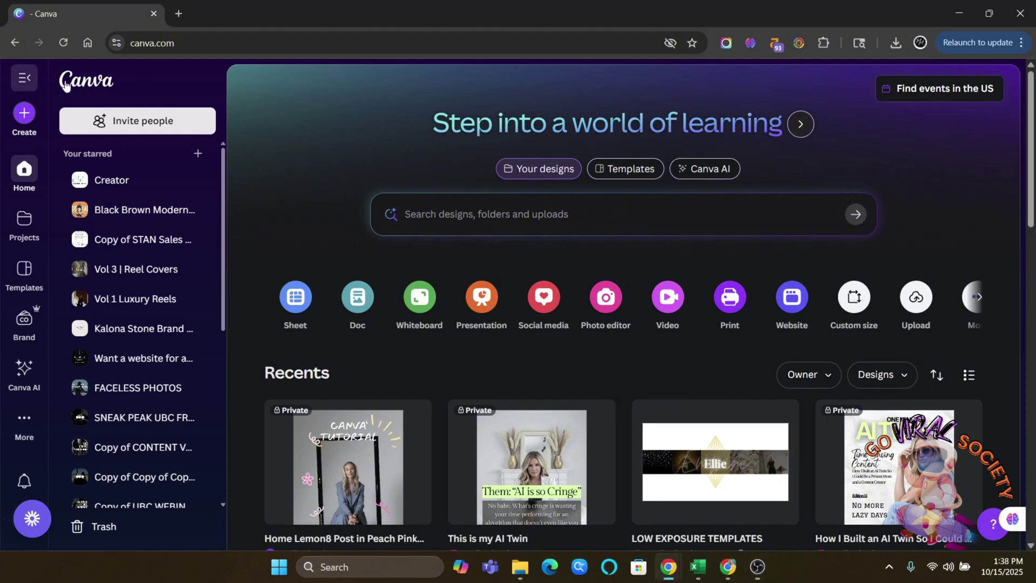
Collapse the starred designs list and limit the home page search to Templates
left_click(24, 78)
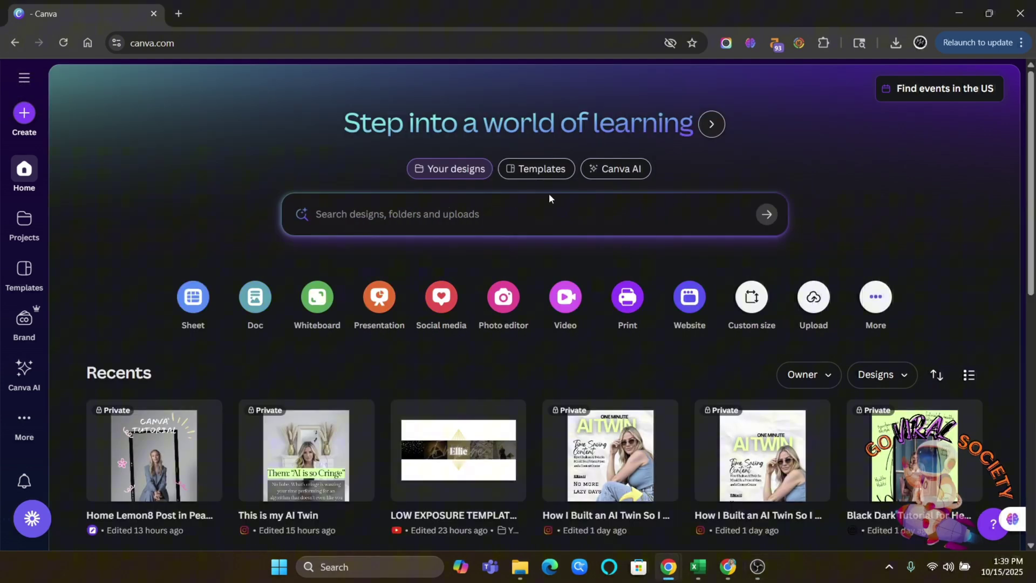
left_click(520, 170)
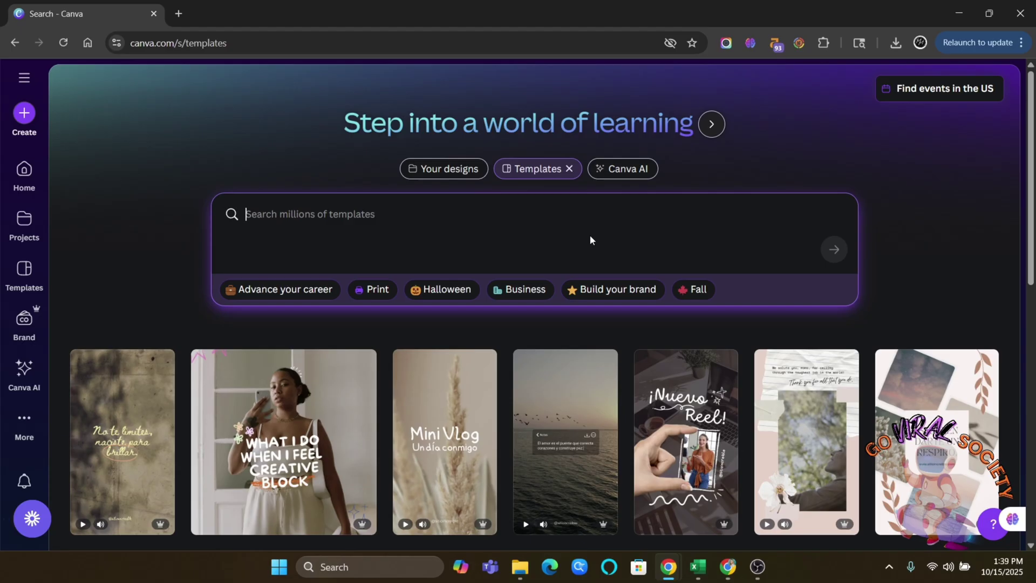
Search templates for 'ebook', browse the cover results, and put the cursor before 'ebook'
type("ebook")
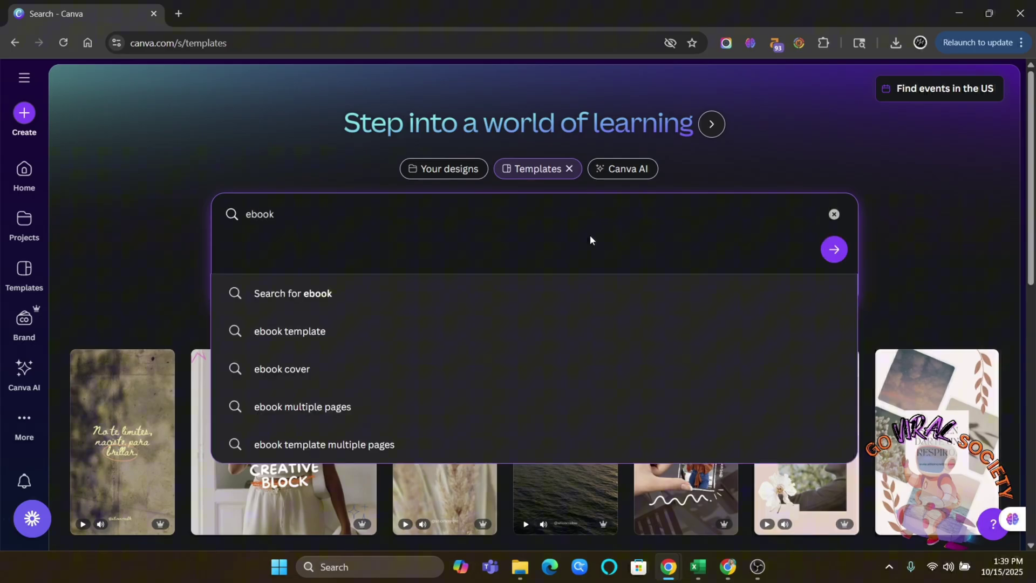
key("Return")
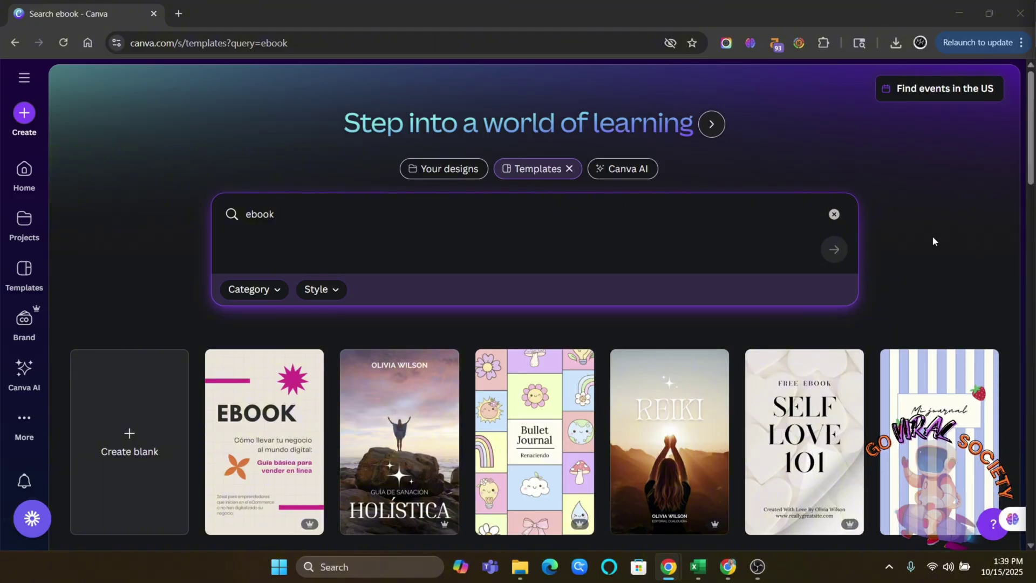
scroll(528, 385, "down", 20)
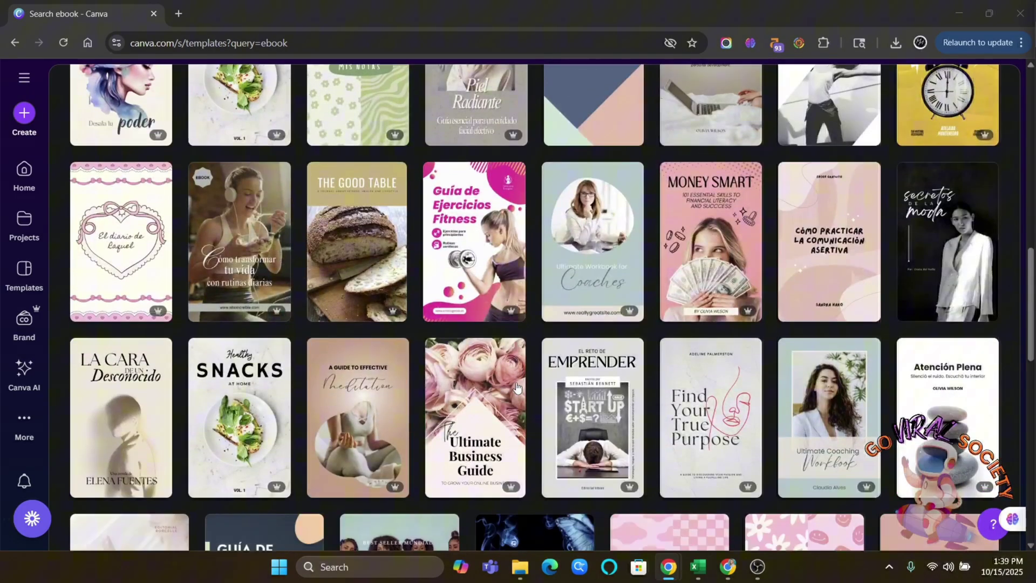
scroll(517, 388, "down", 10)
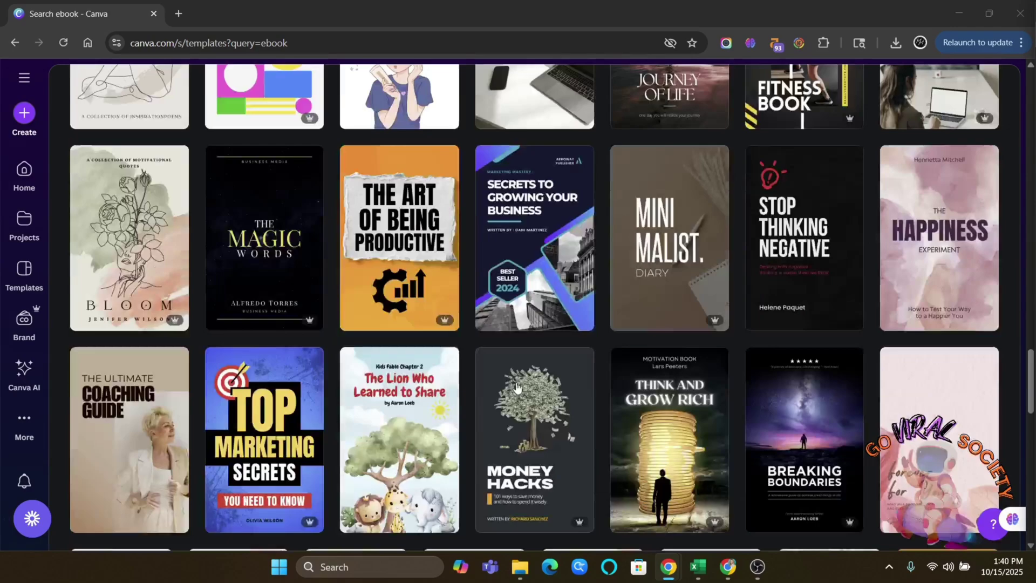
scroll(517, 387, "down", 10)
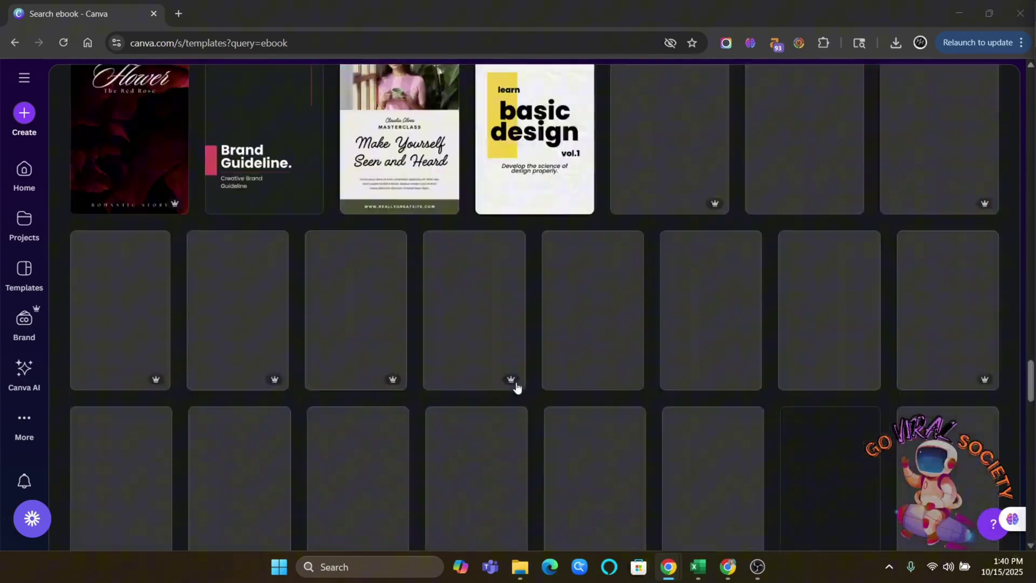
scroll(517, 387, "up", 20)
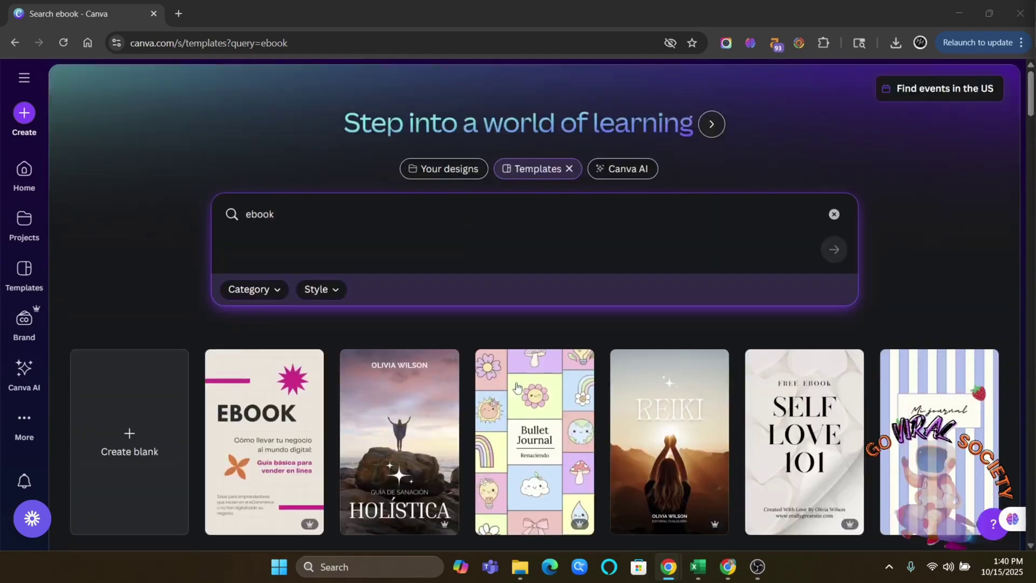
left_click(245, 210)
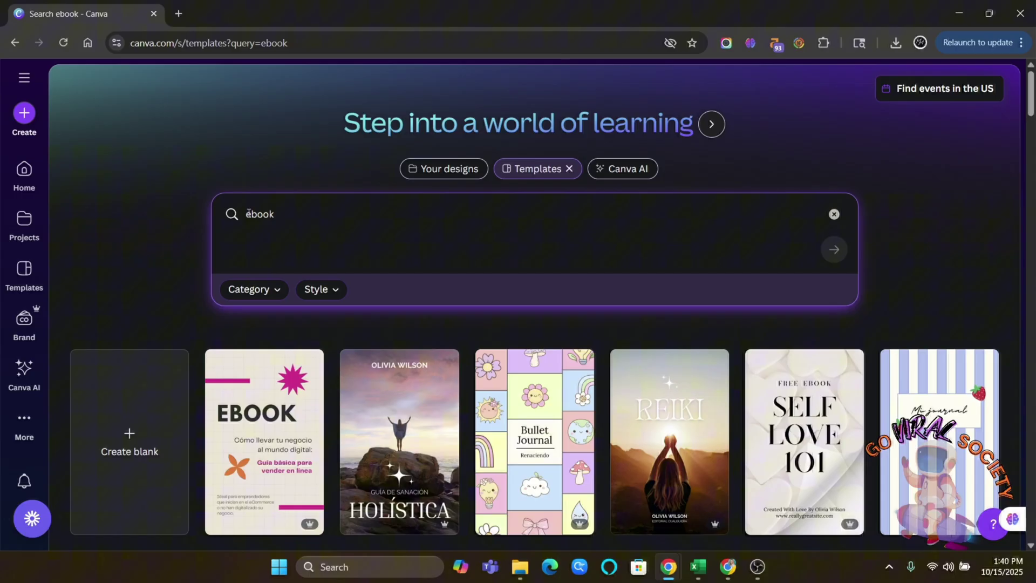
left_click(248, 214)
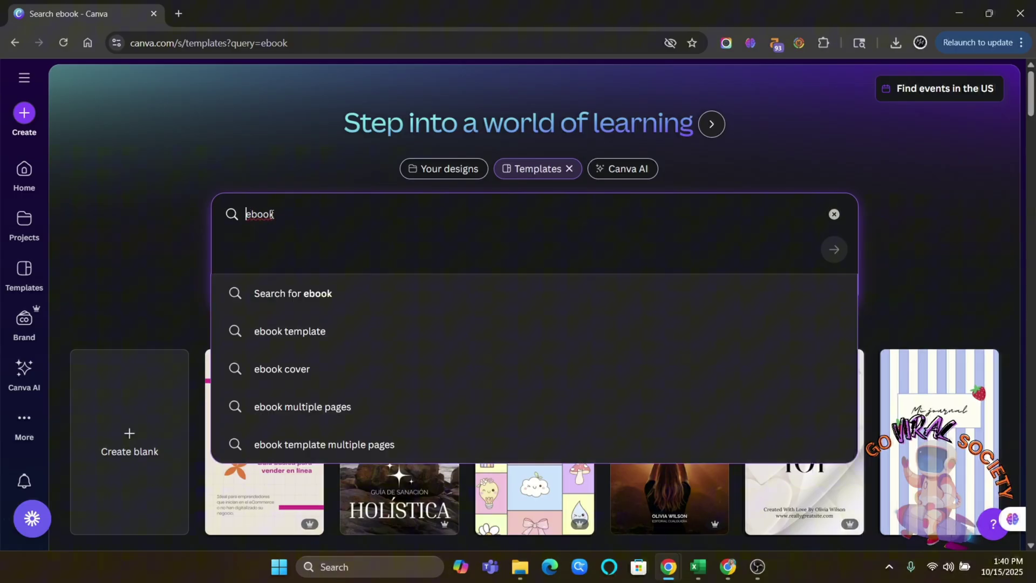
Search for 'baking ebook' templates and browse the results
type("baking")
key("Return")
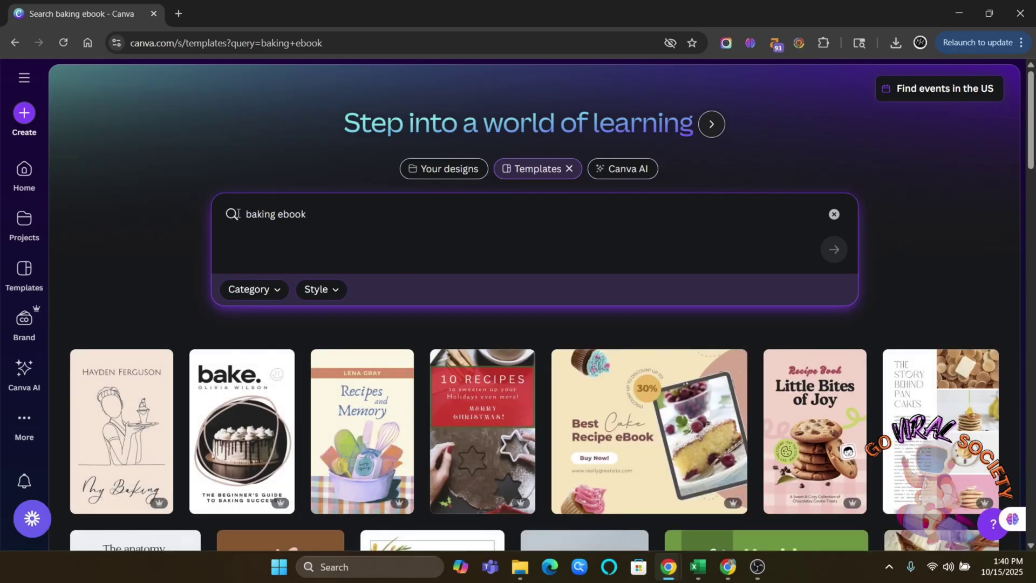
scroll(339, 308, "down", 10)
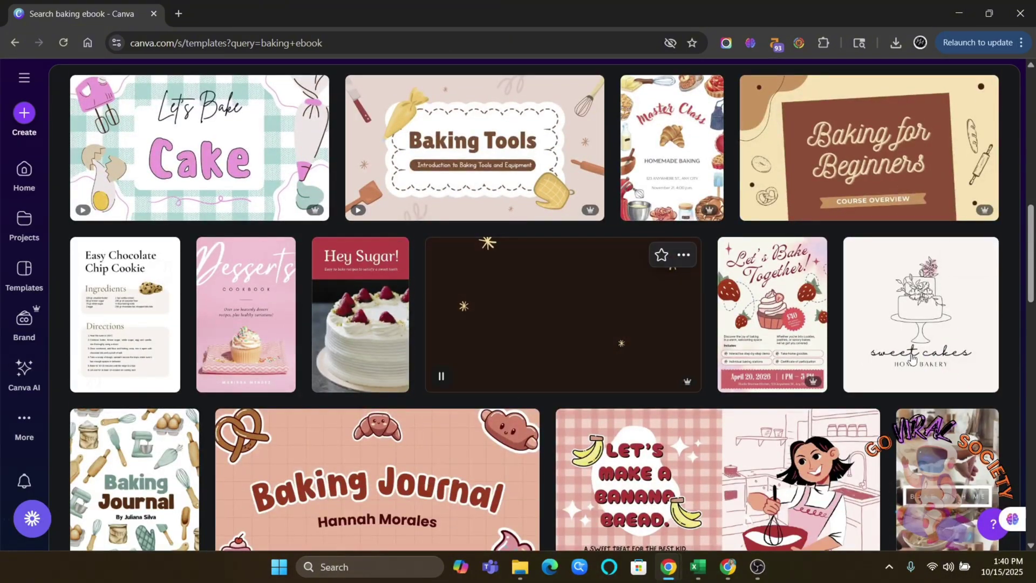
scroll(591, 378, "down", 5)
scroll(592, 406, "down", 6)
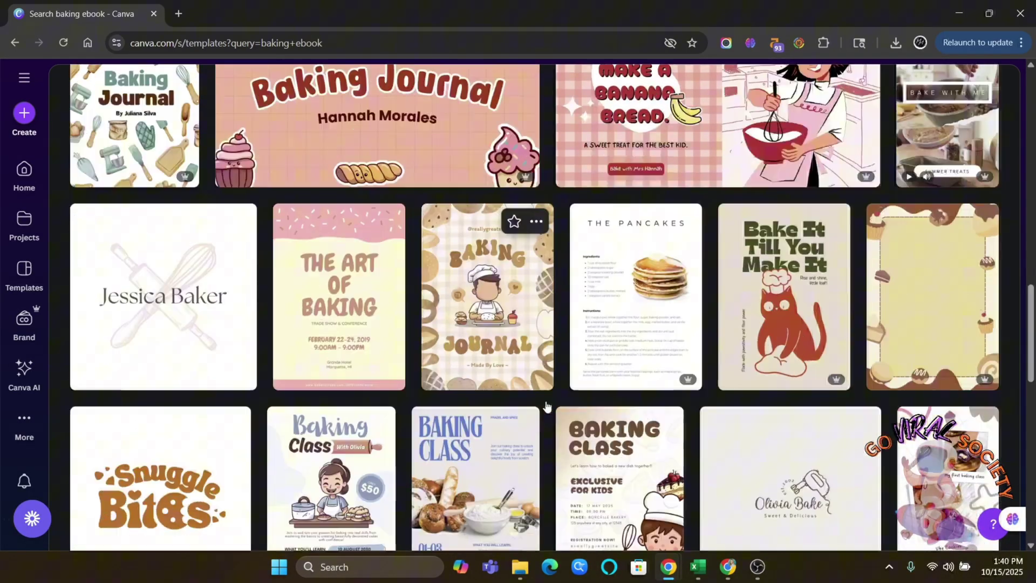
scroll(917, 399, "down", 3)
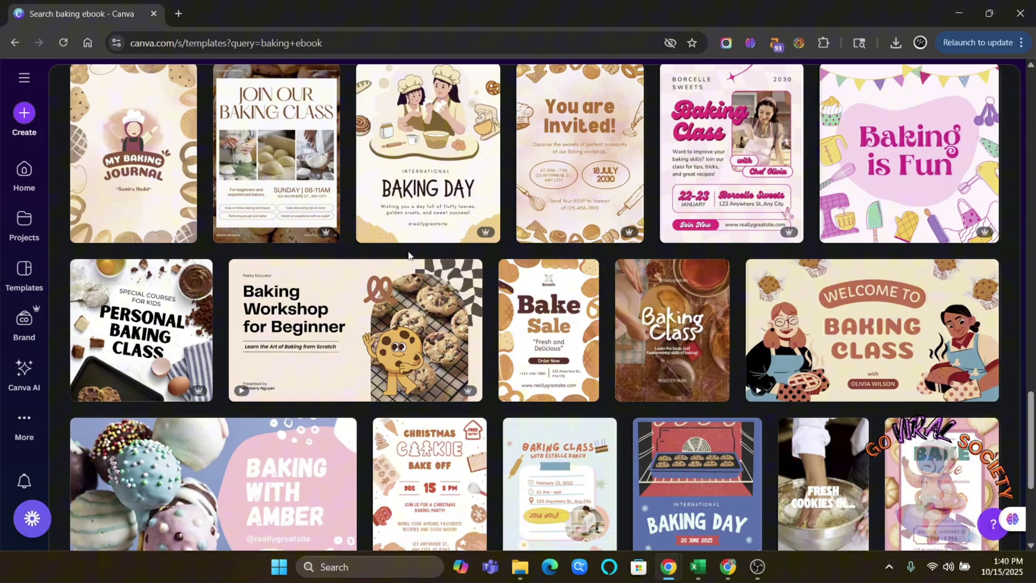
scroll(526, 216, "up", 20)
Change the query to 'fitness ebook' and browse the fitness templates
double_click(264, 215)
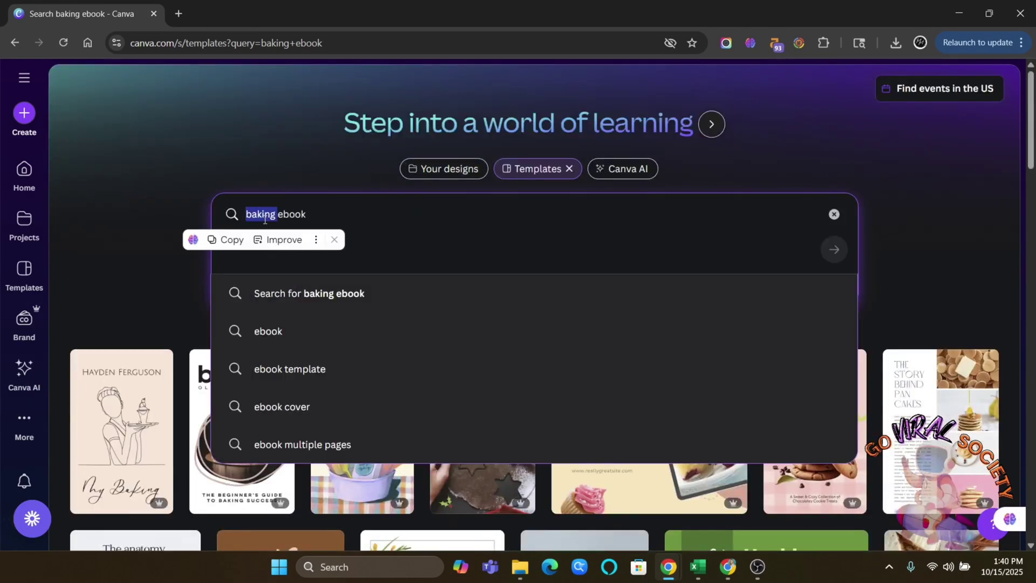
type("fitness")
key("Return")
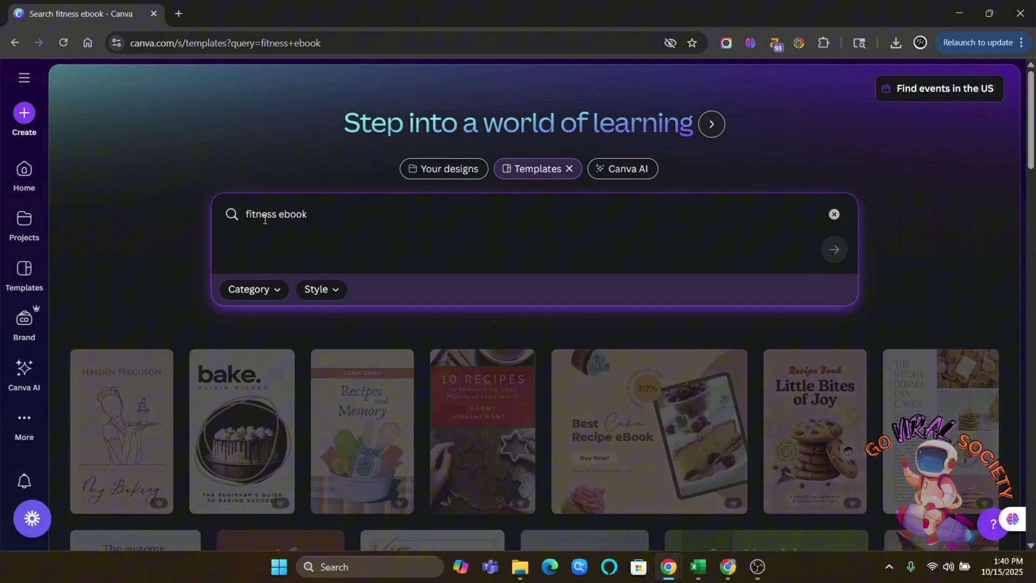
scroll(948, 308, "down", 9)
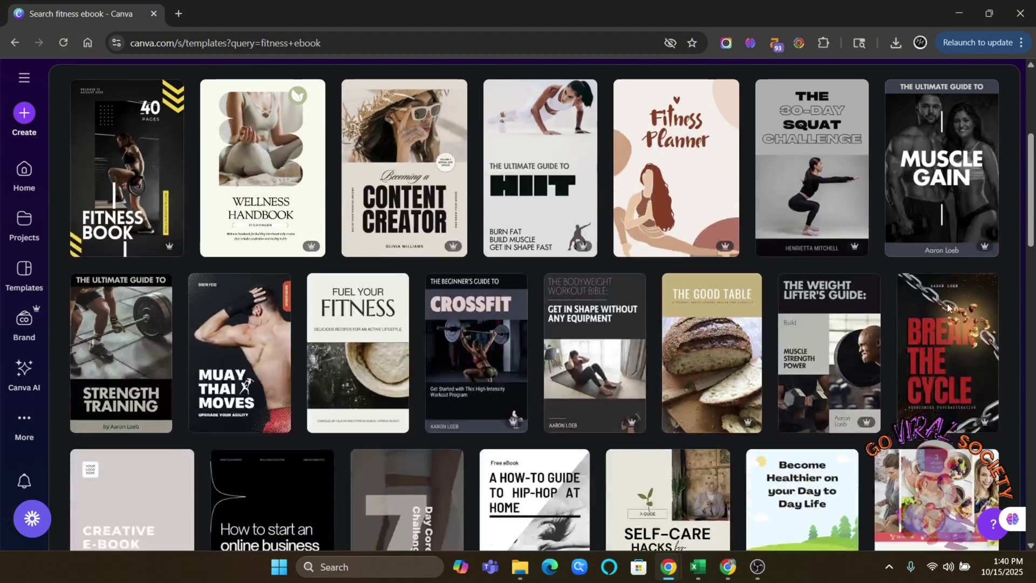
scroll(219, 373, "down", 5)
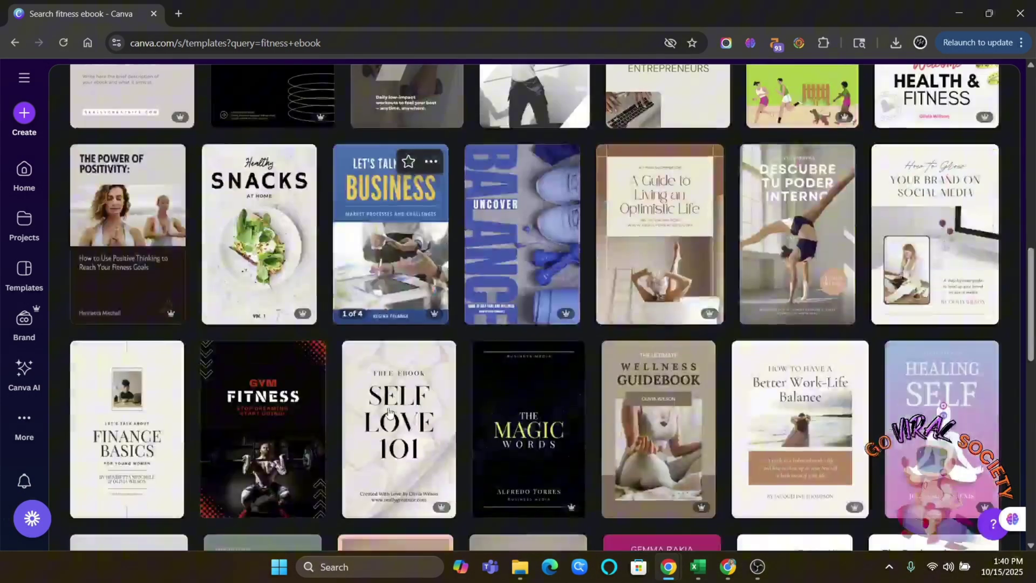
scroll(219, 373, "up", 20)
Search for 'content creator ebook' templates and browse the results
double_click(256, 213)
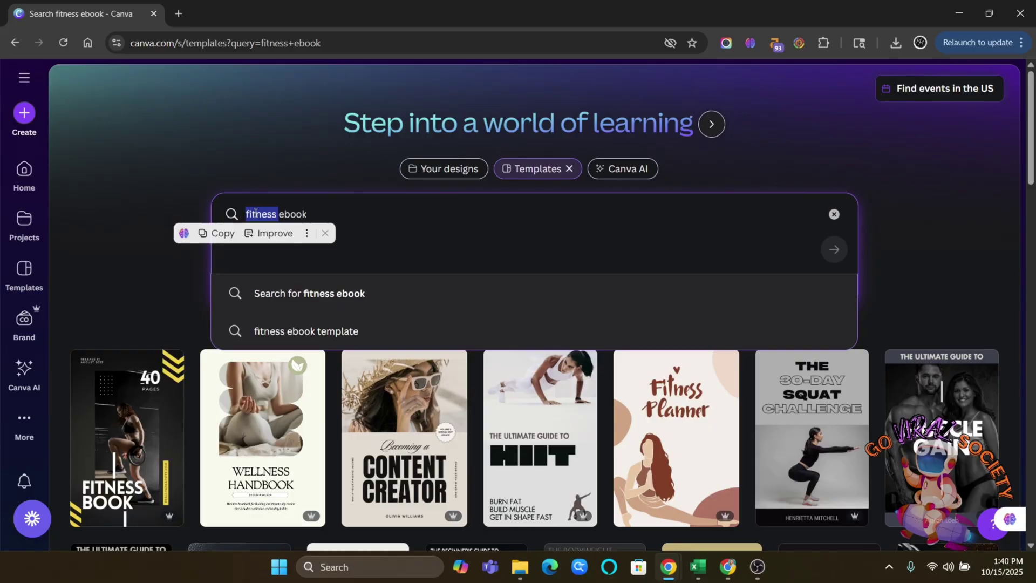
type("content creator")
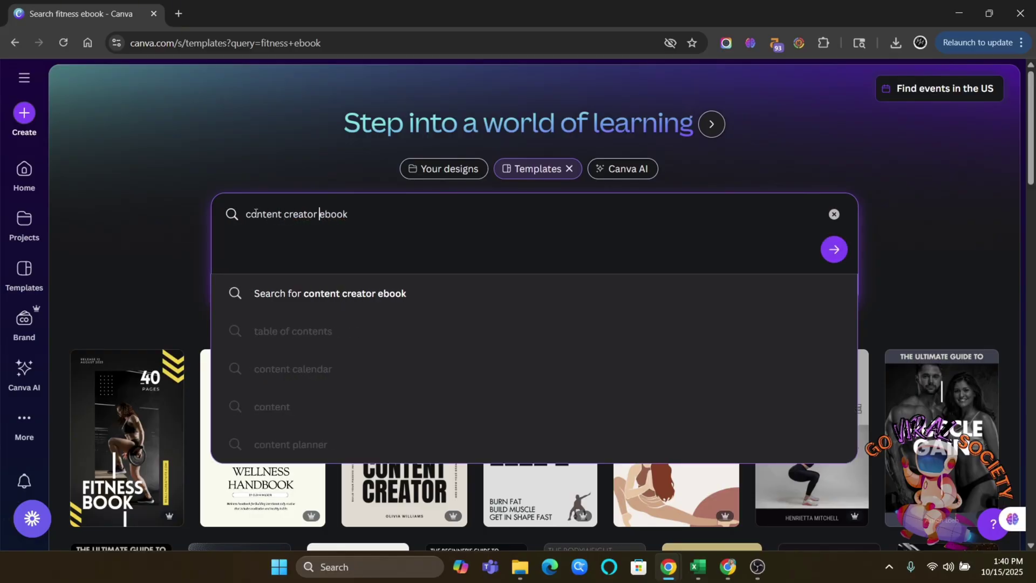
key("Return")
scroll(924, 298, "down", 1)
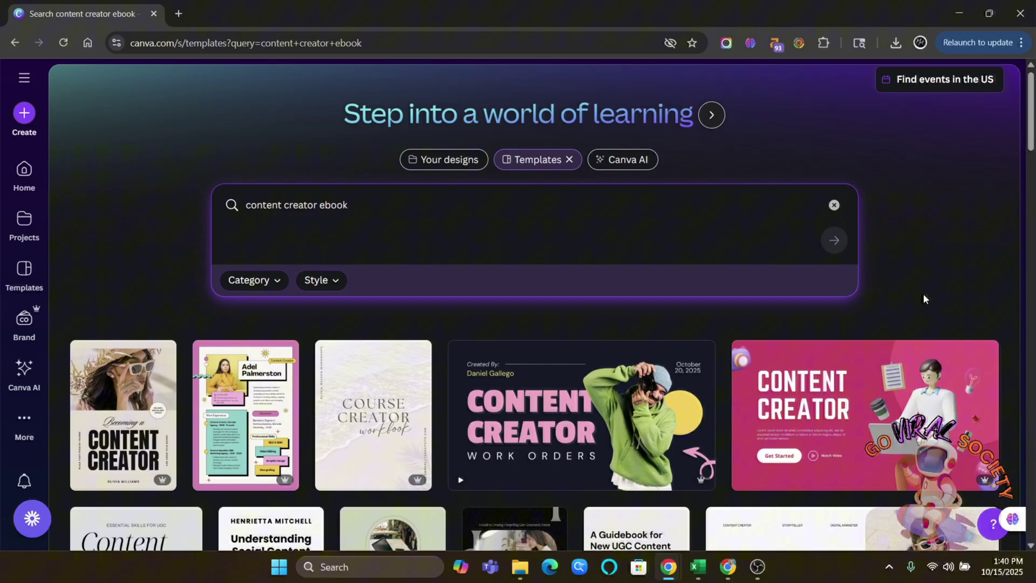
scroll(924, 298, "down", 7)
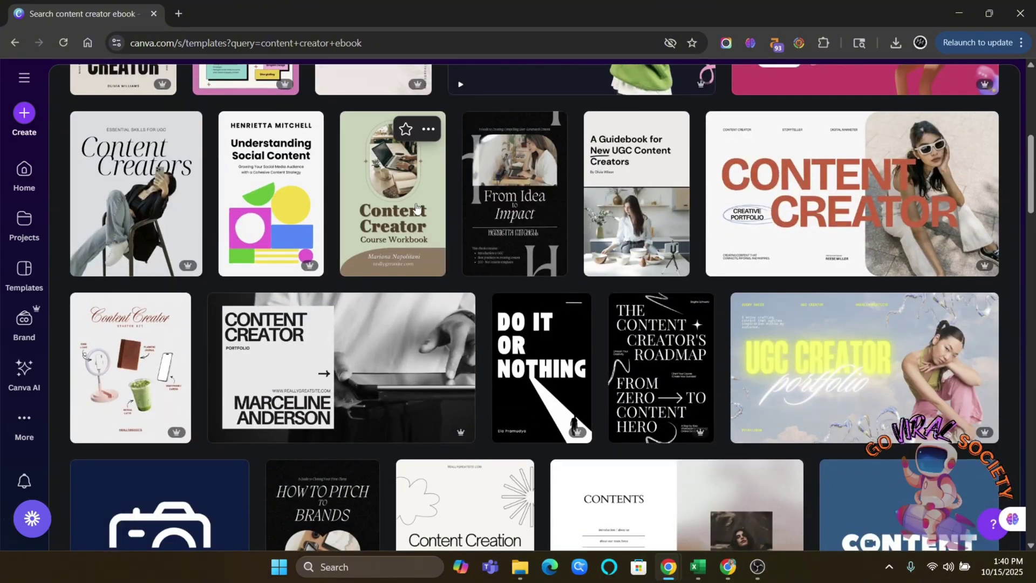
scroll(301, 336, "down", 13)
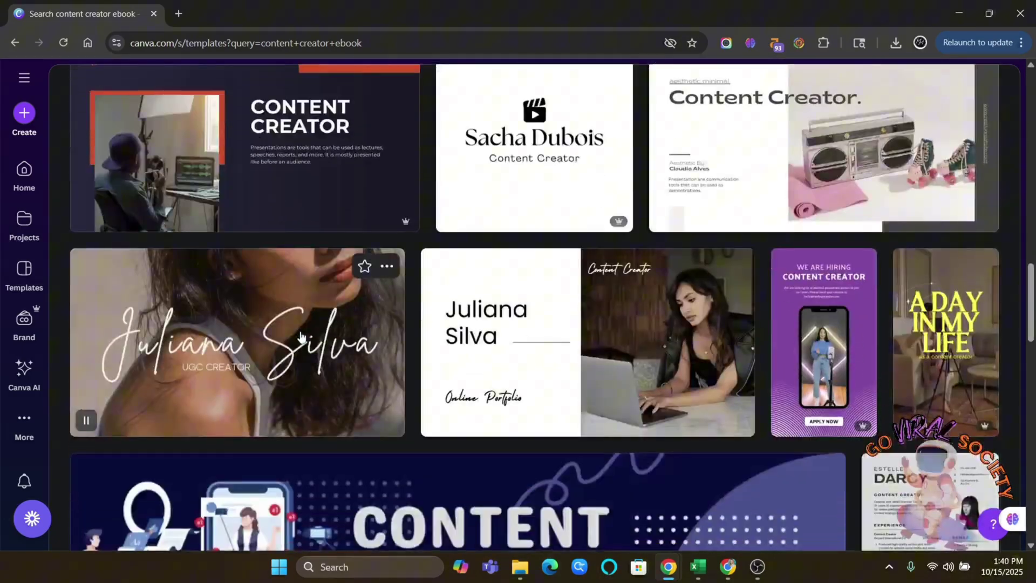
scroll(300, 336, "down", 14)
scroll(503, 153, "up", 2)
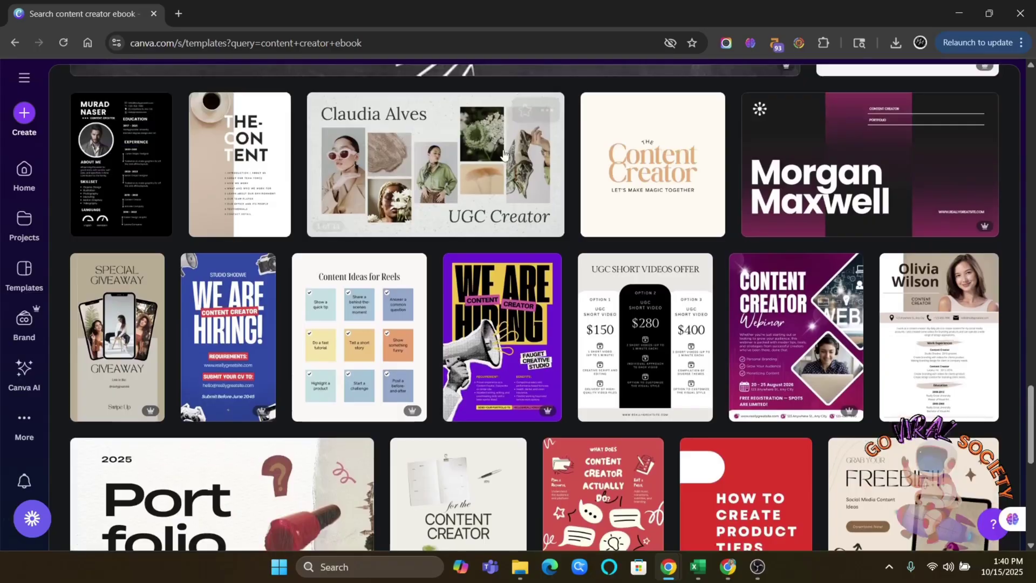
scroll(503, 154, "down", 5)
scroll(540, 274, "up", 20)
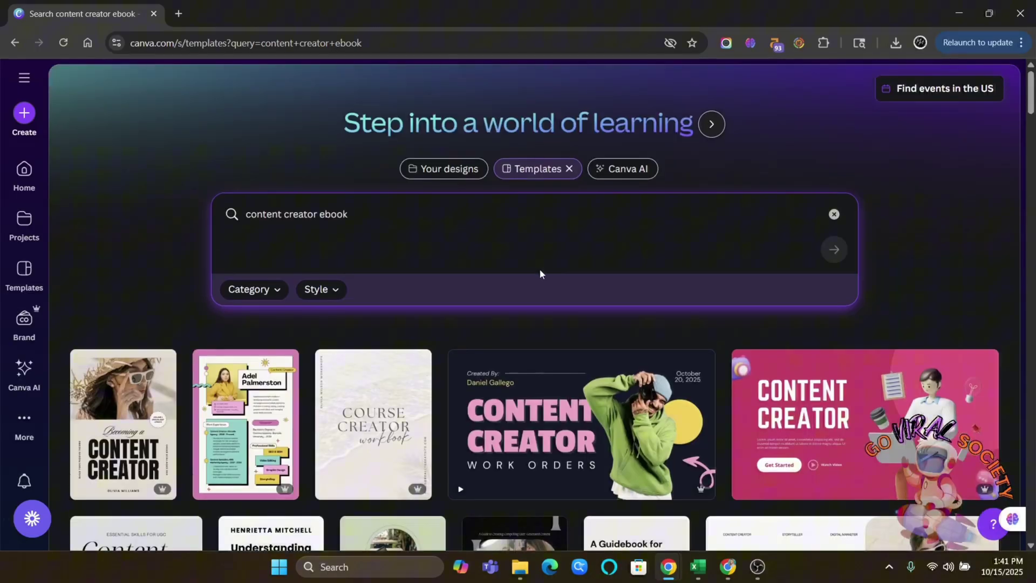
Change the query to 'planner ebook', browse the results, and select 'planner' again
double_click(258, 214)
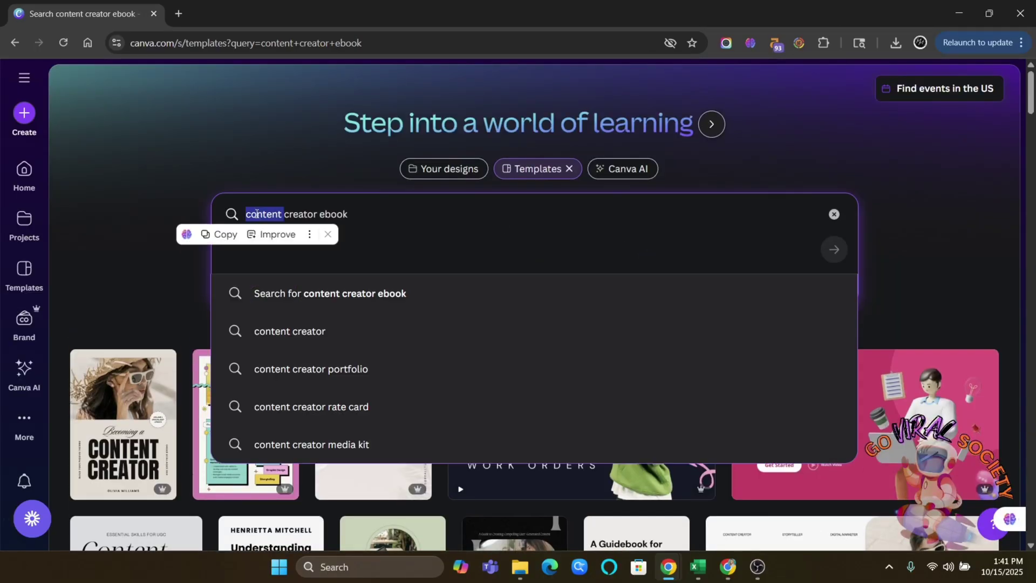
type("planner")
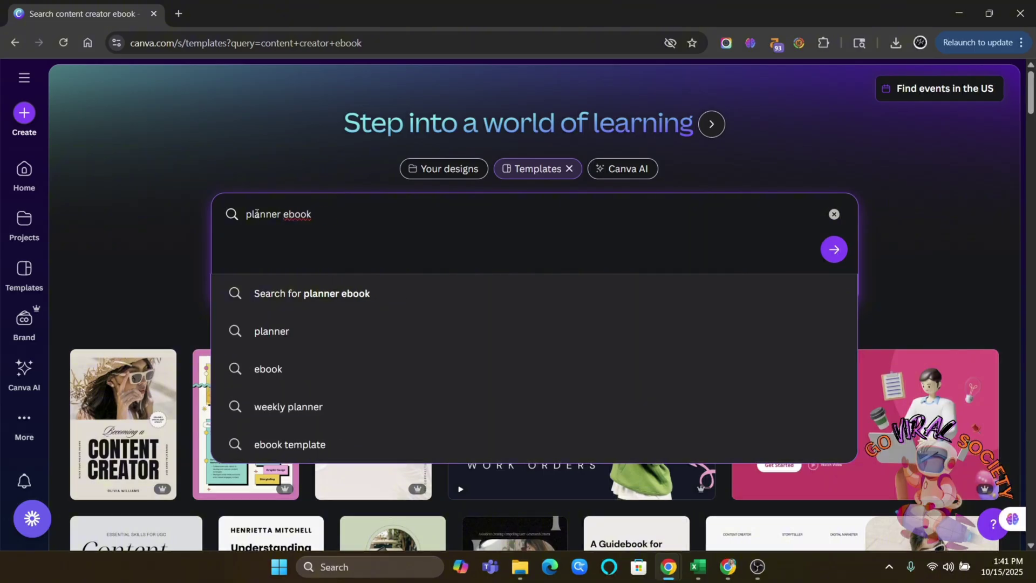
key("Return")
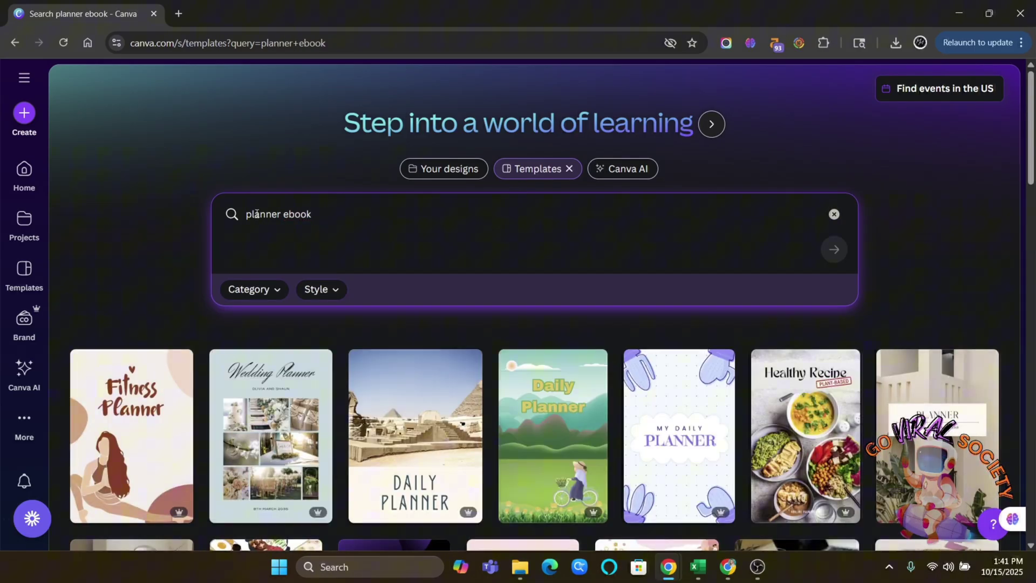
scroll(802, 292, "down", 8)
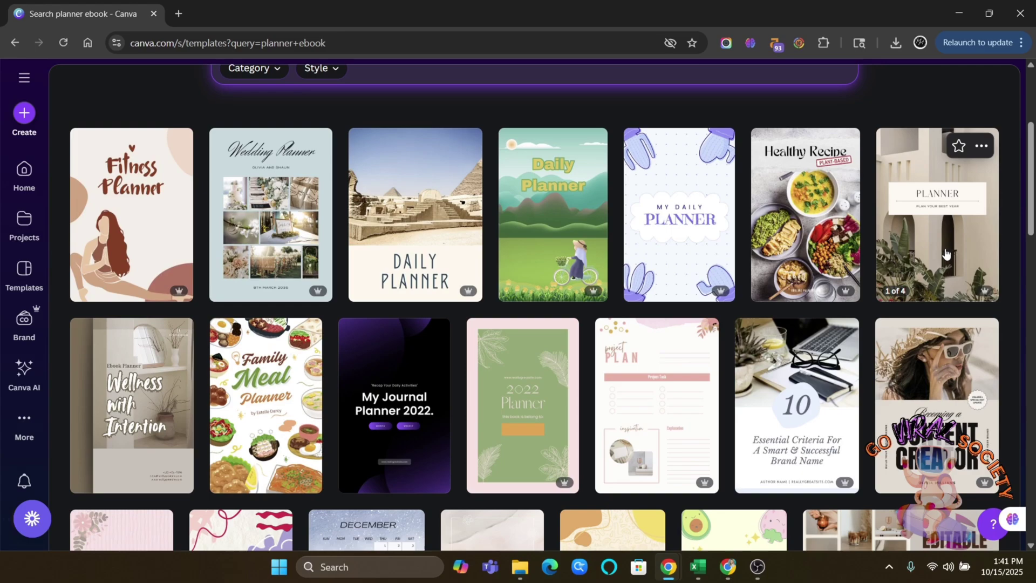
scroll(465, 428, "down", 15)
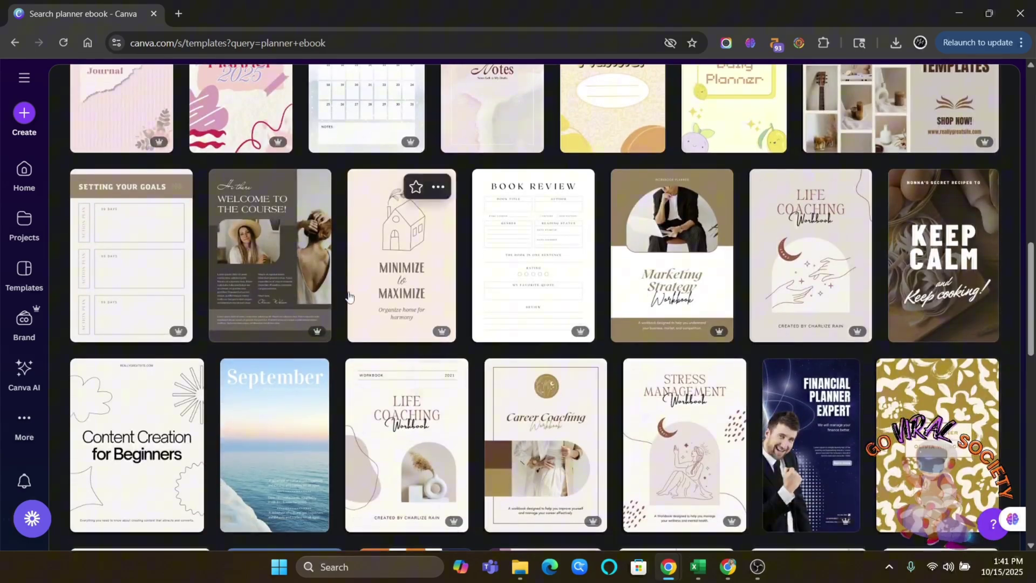
scroll(380, 380, "down", 1)
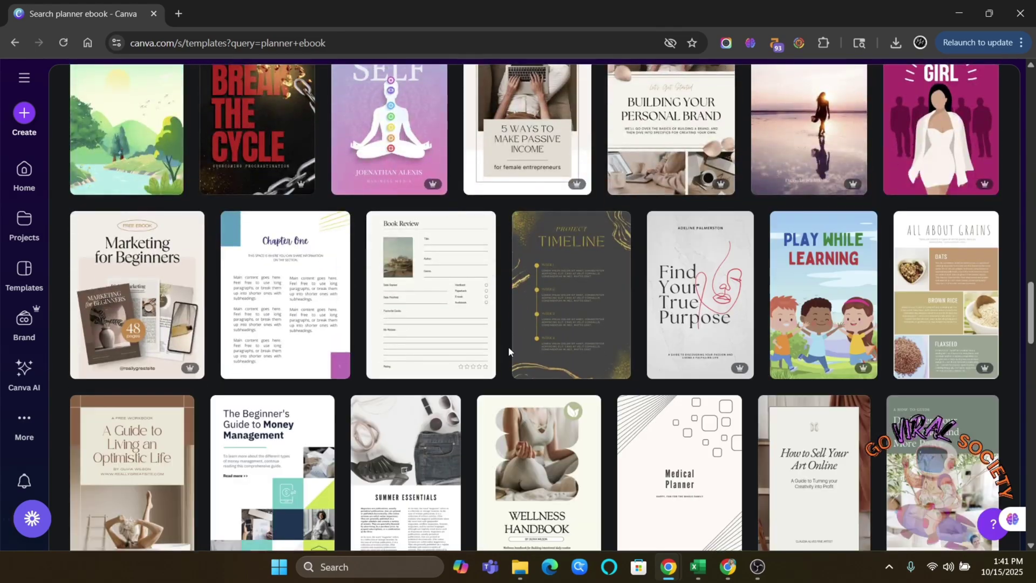
scroll(772, 370, "up", 20)
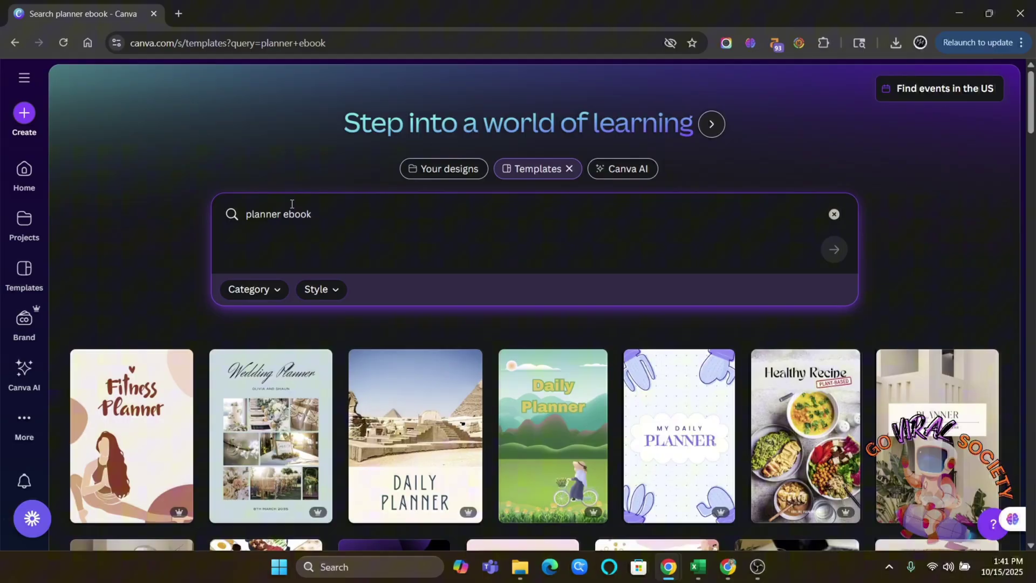
double_click(260, 213)
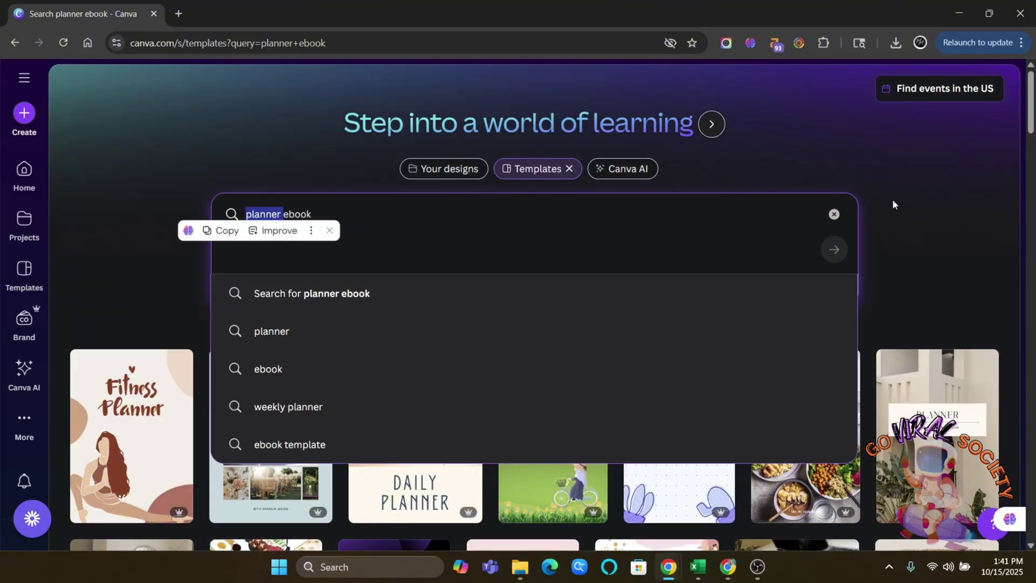
Preview each page of the '5 Ways to Make Passive Income' template, then customize it
left_click(428, 216)
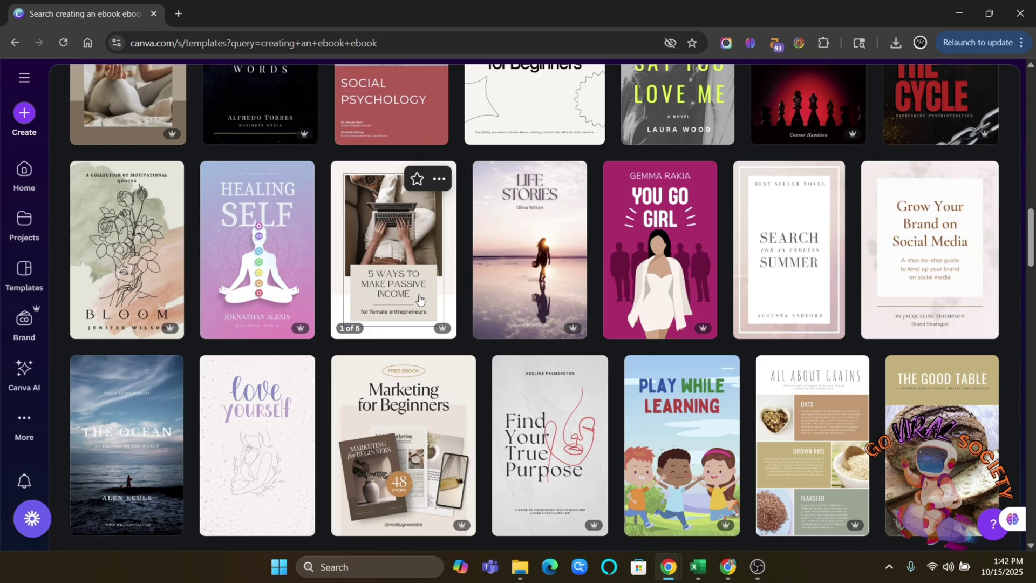
left_click(393, 255)
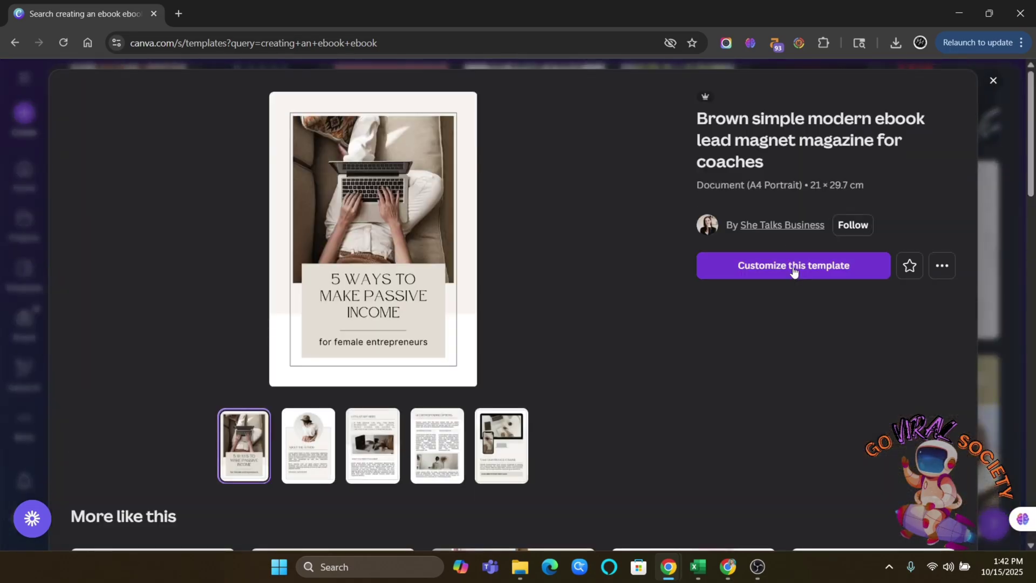
left_click(308, 445)
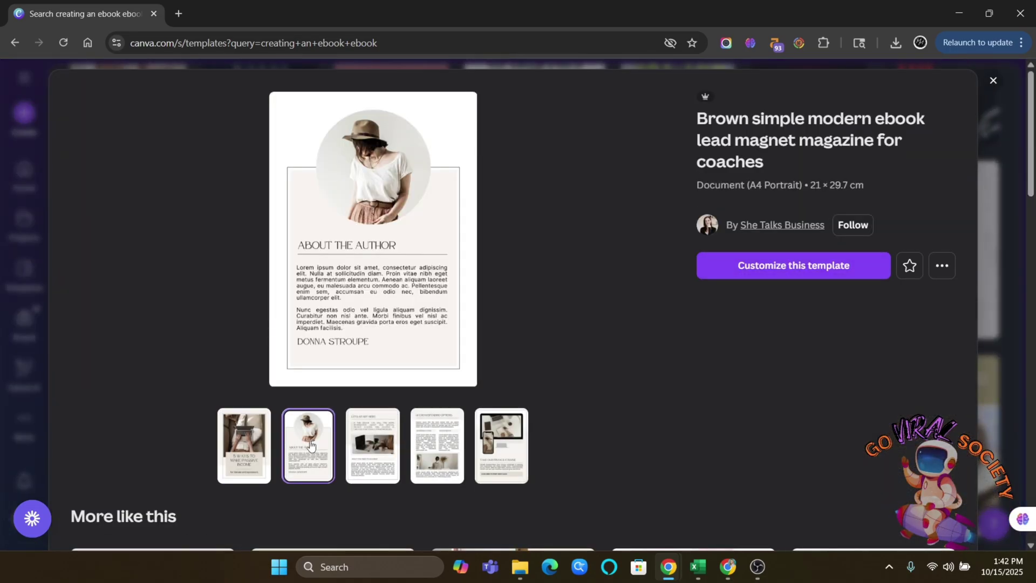
left_click(363, 447)
left_click(438, 462)
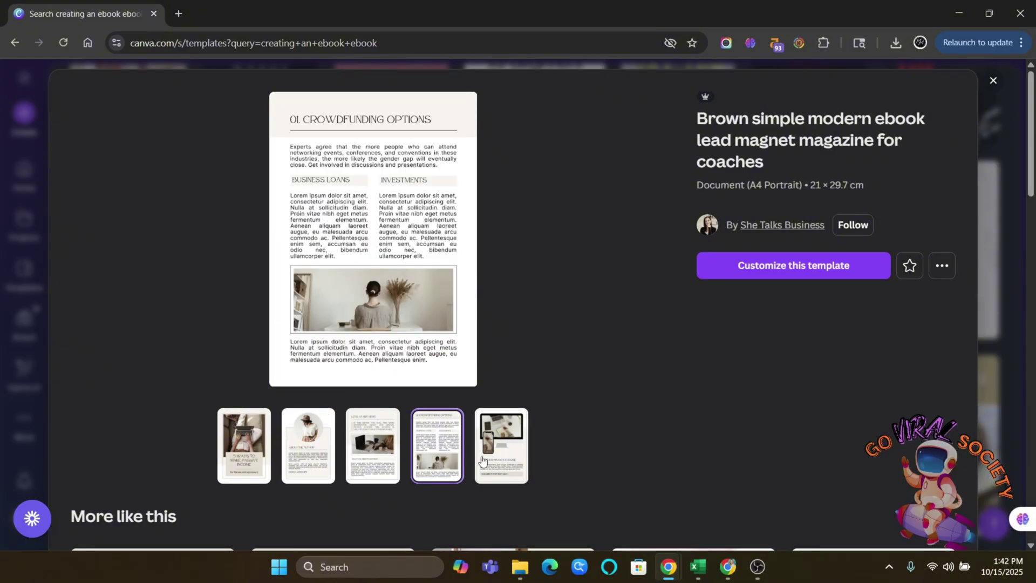
left_click(516, 462)
left_click(248, 462)
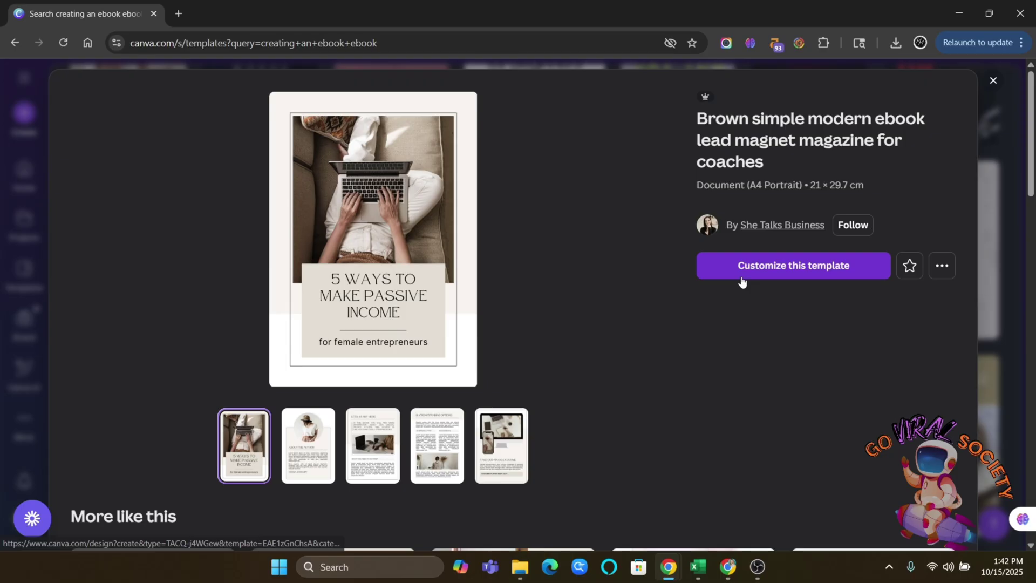
left_click(814, 266)
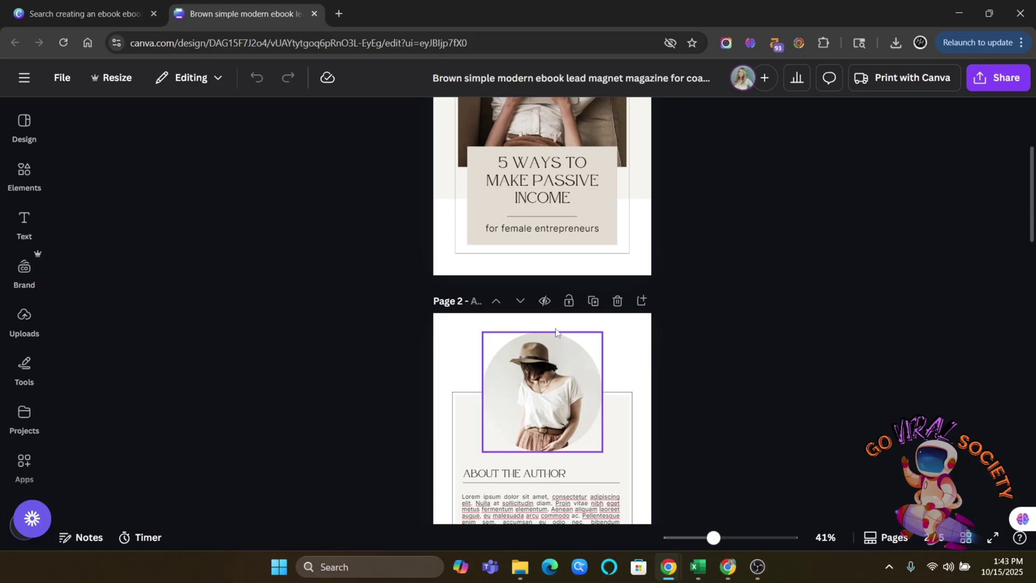
Scroll up to the '5 Ways to Make Passive Income' cover page
scroll(542, 389, "up", 3)
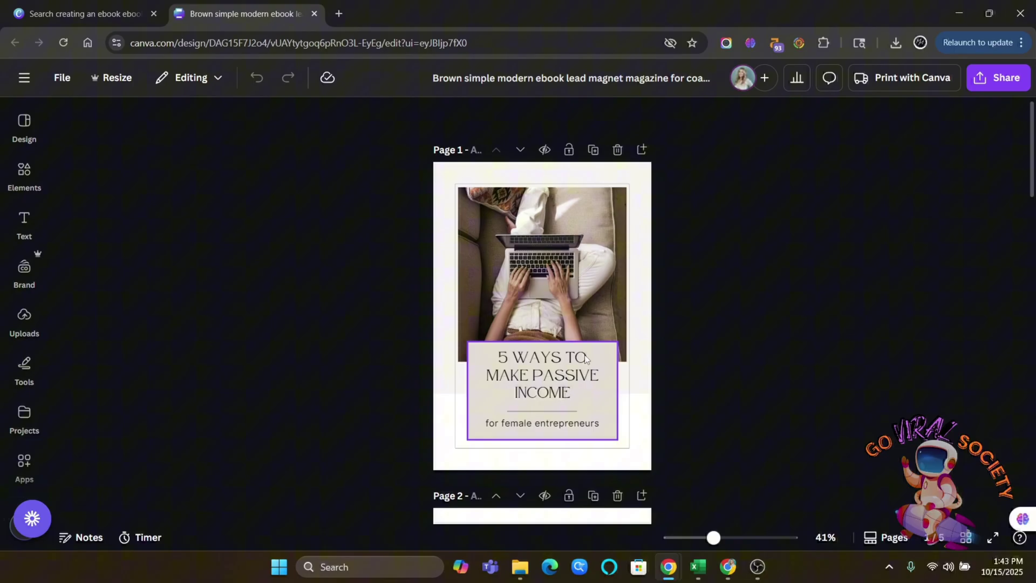
Check the Design and Text panels, then open Brand and edit its Colors section
left_click(25, 127)
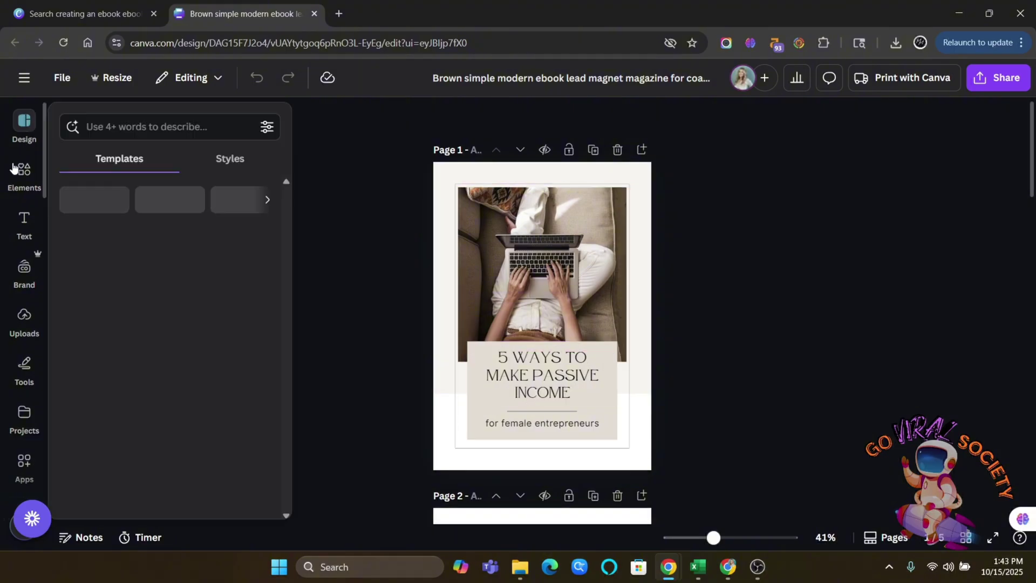
left_click(24, 224)
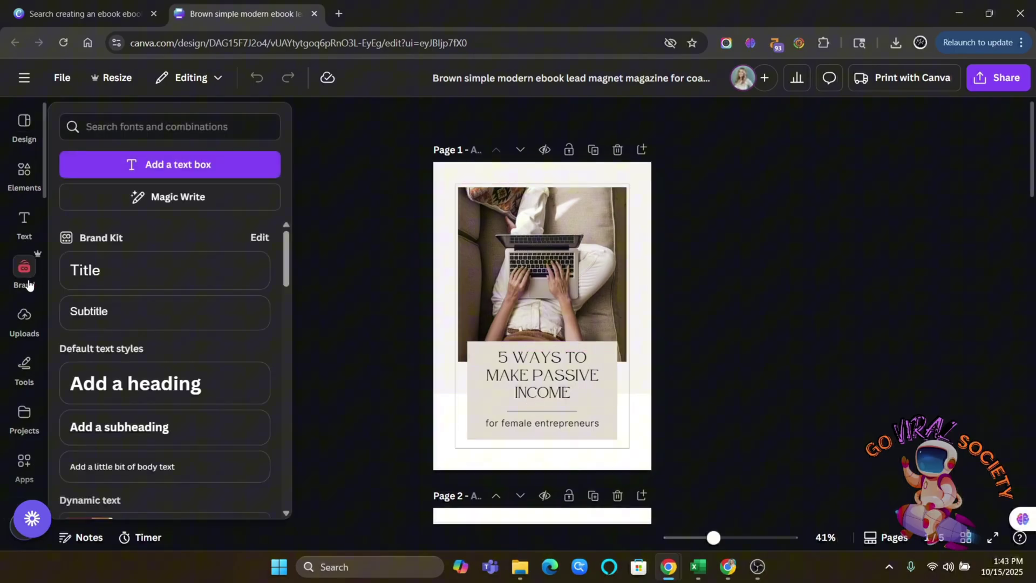
left_click(27, 275)
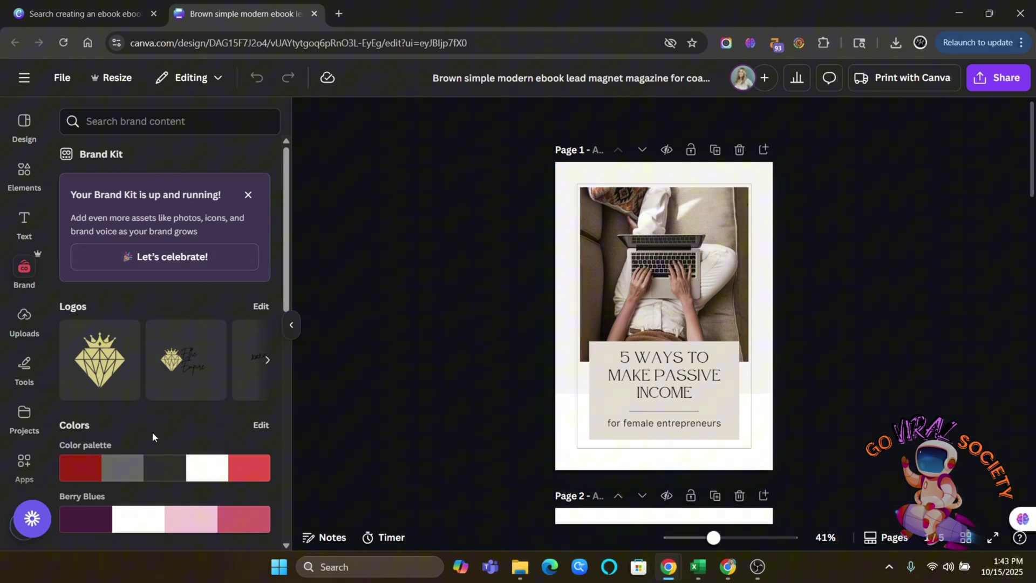
scroll(153, 439, "down", 3)
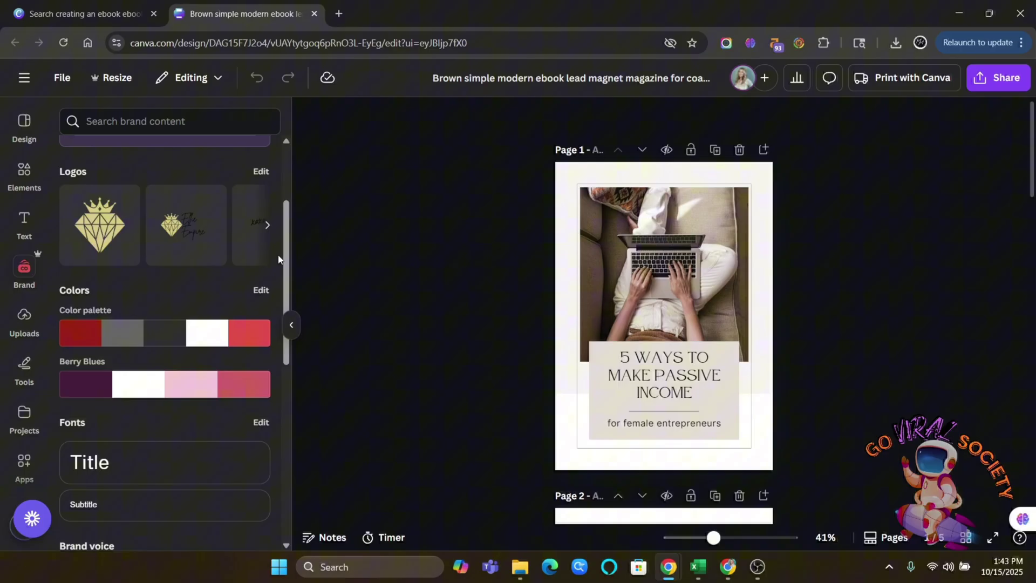
left_click(261, 291)
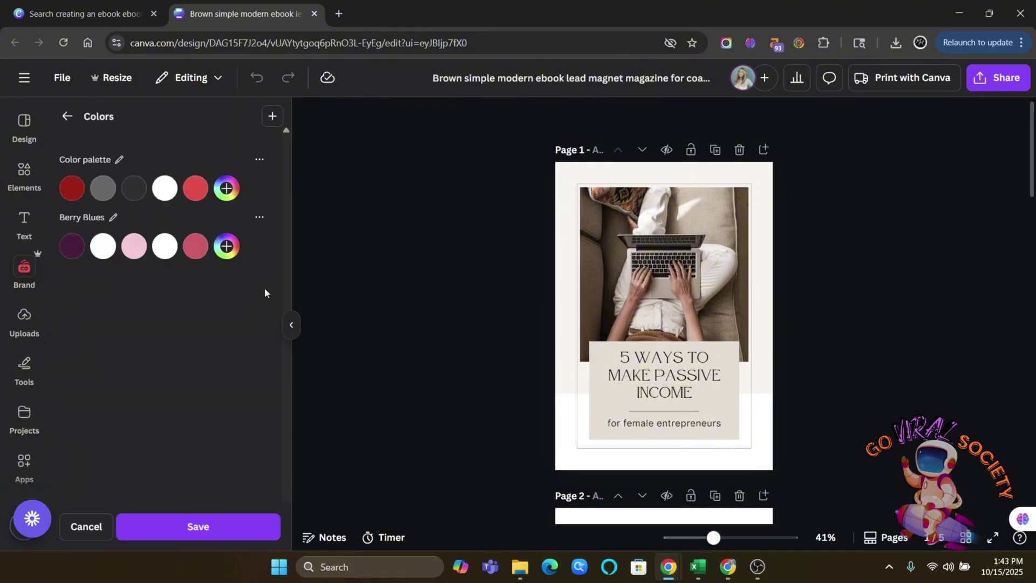
Add a new empty custom colour palette to the brand kit
left_click(272, 118)
left_click(136, 185)
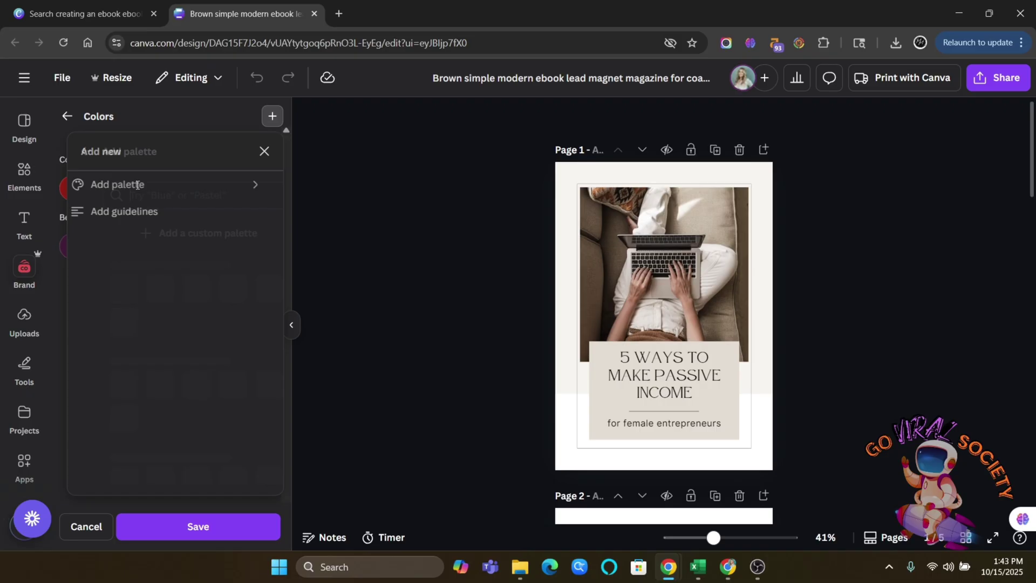
scroll(157, 337, "down", 3)
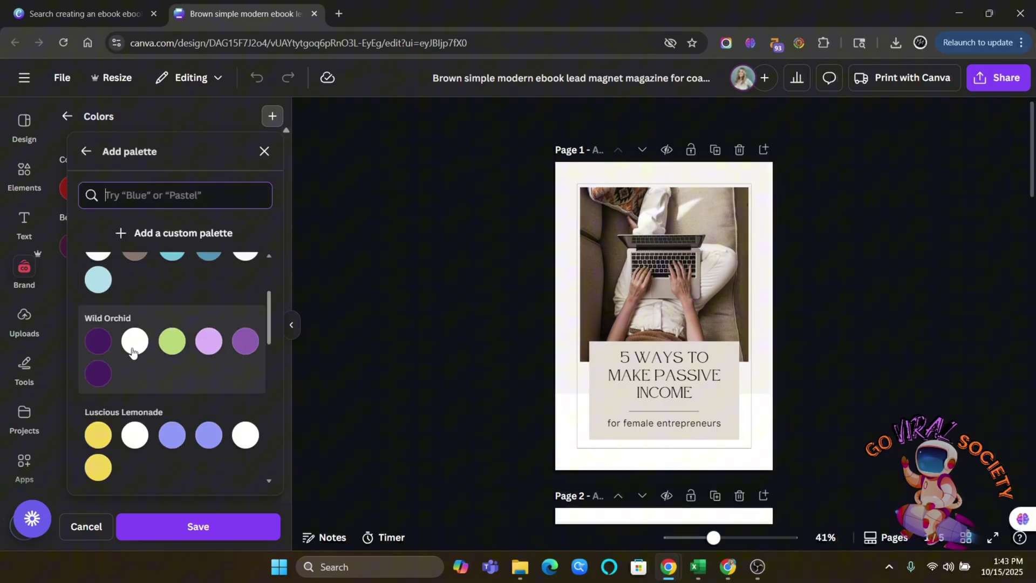
scroll(174, 362, "down", 6)
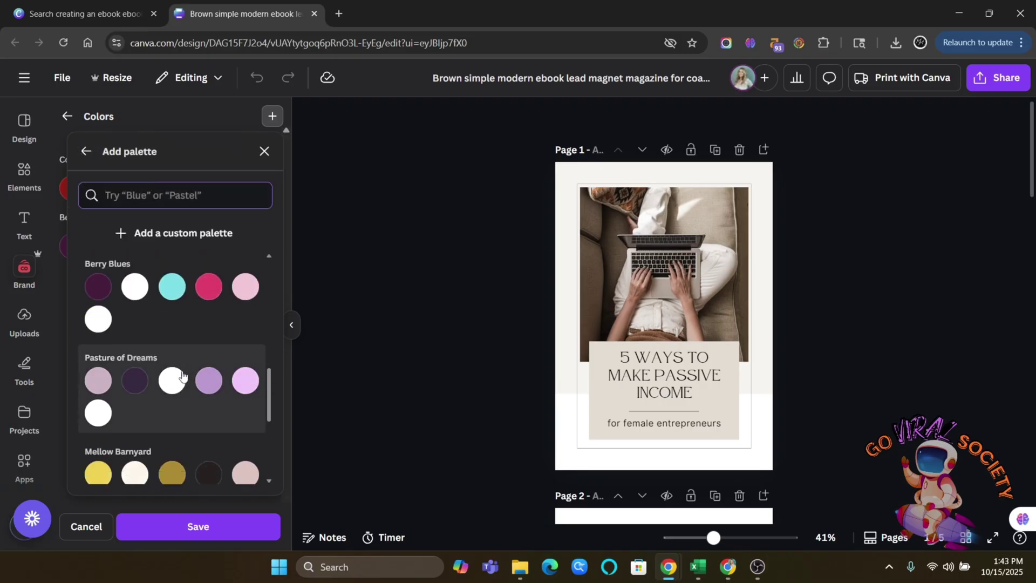
scroll(169, 371, "up", 3)
scroll(169, 372, "down", 6)
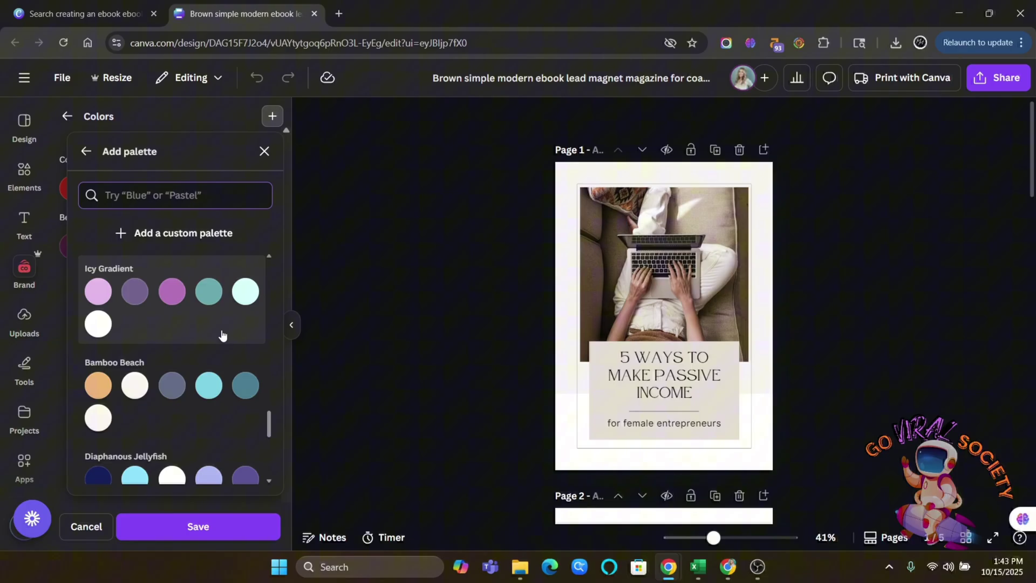
scroll(142, 364, "up", 5)
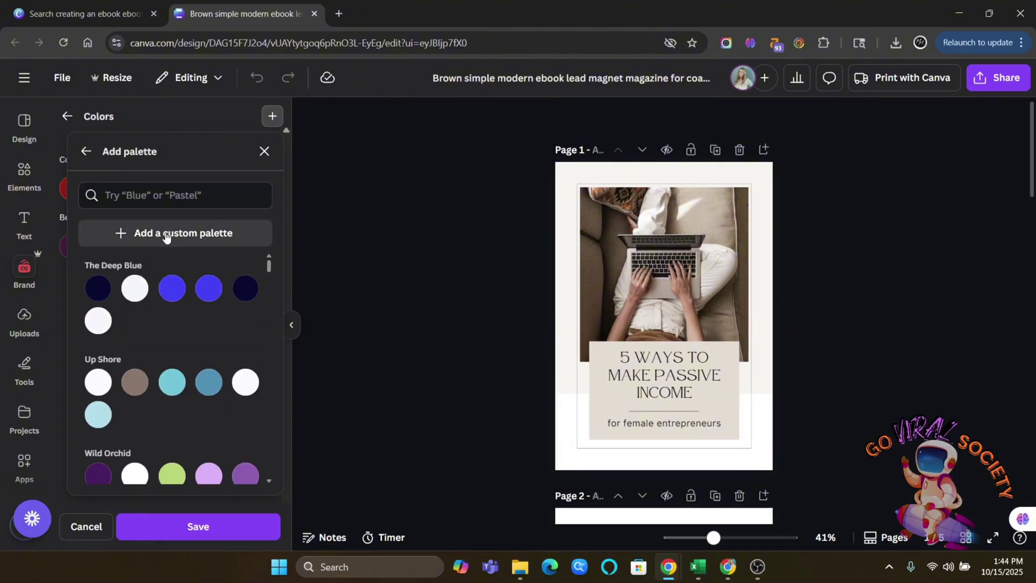
left_click(186, 236)
Add pastel neon green #E6FF91 and light pink #FFCDCD to the new palette
left_click(72, 304)
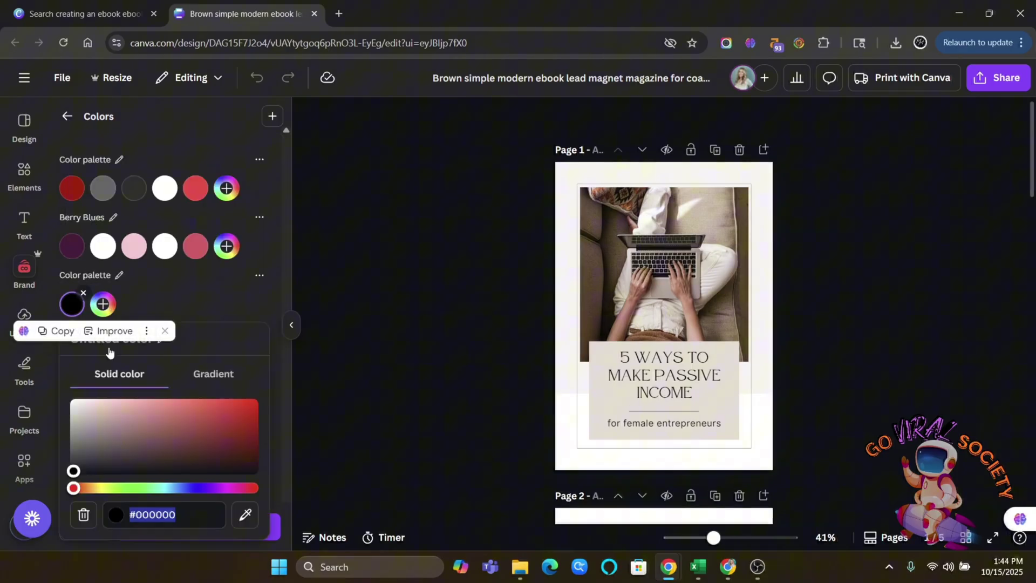
left_click(111, 487)
left_click_drag(154, 418, 152, 398)
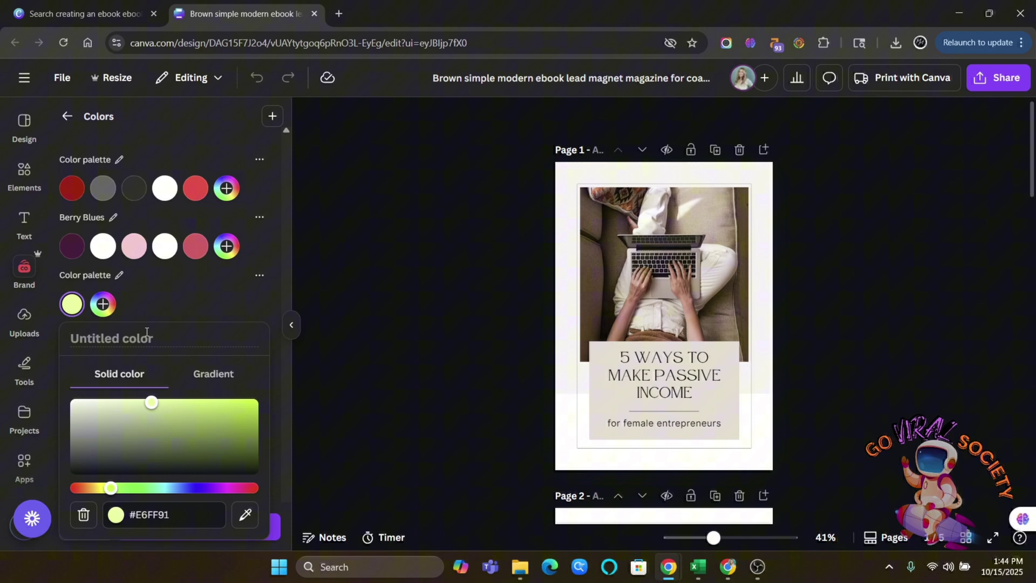
type("pastel neon green")
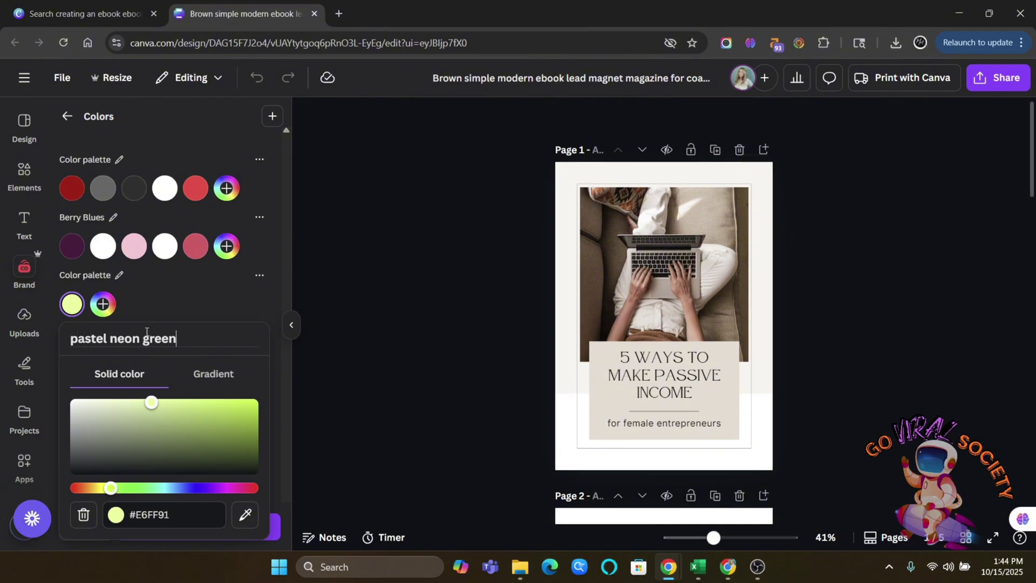
key("Return")
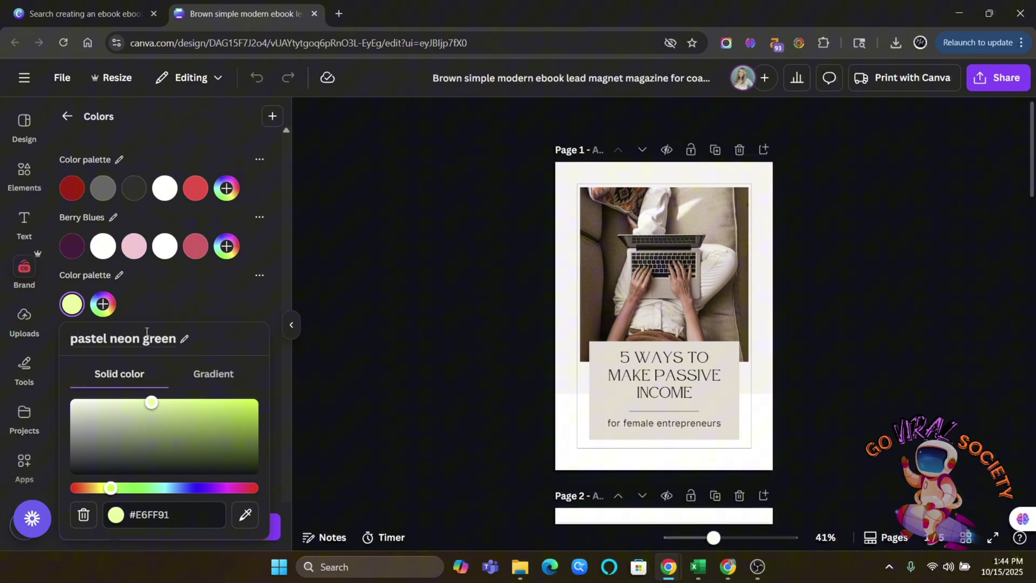
left_click(162, 306)
left_click(103, 304)
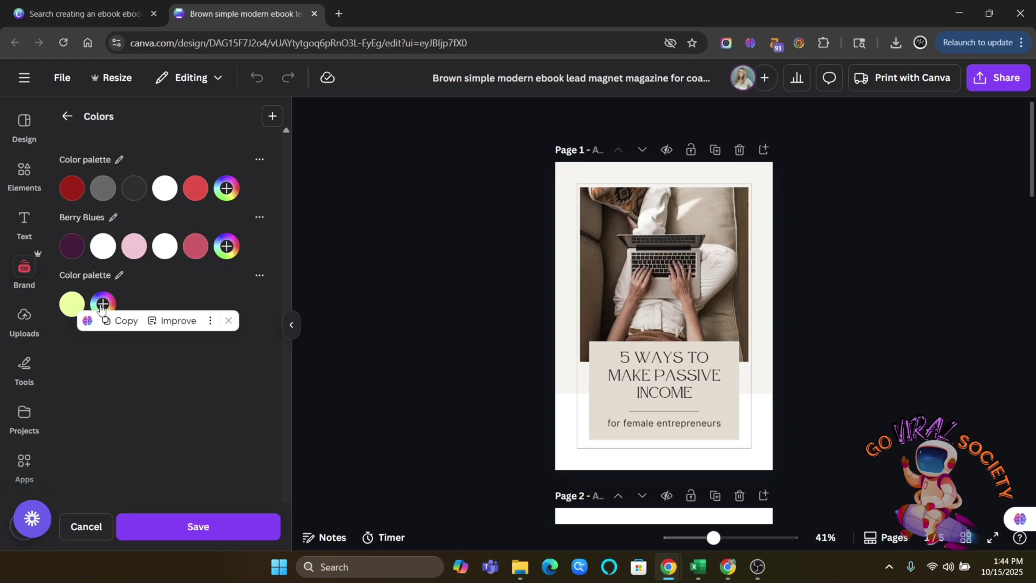
left_click_drag(188, 431, 140, 376)
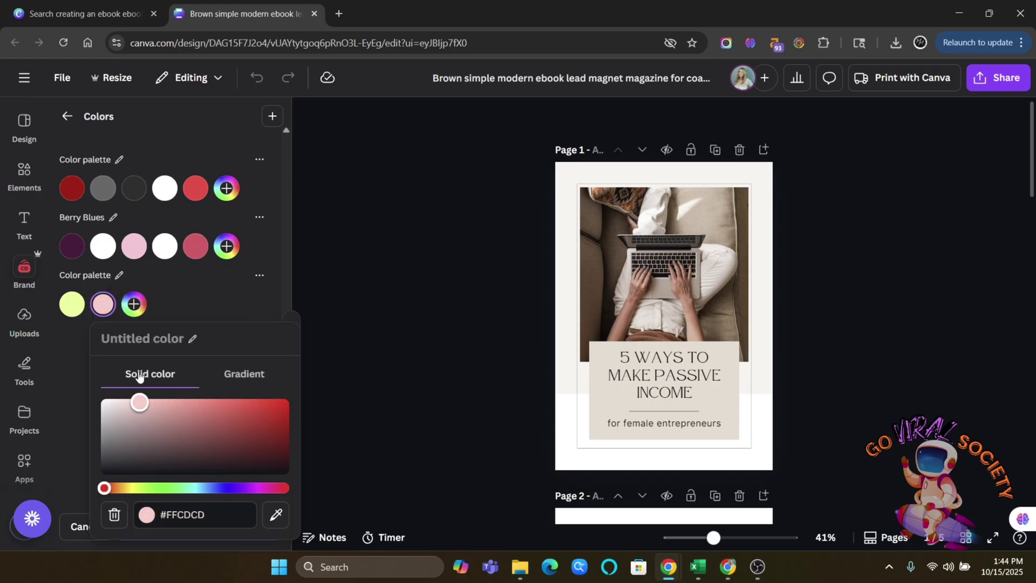
left_click(191, 340)
type("light pink")
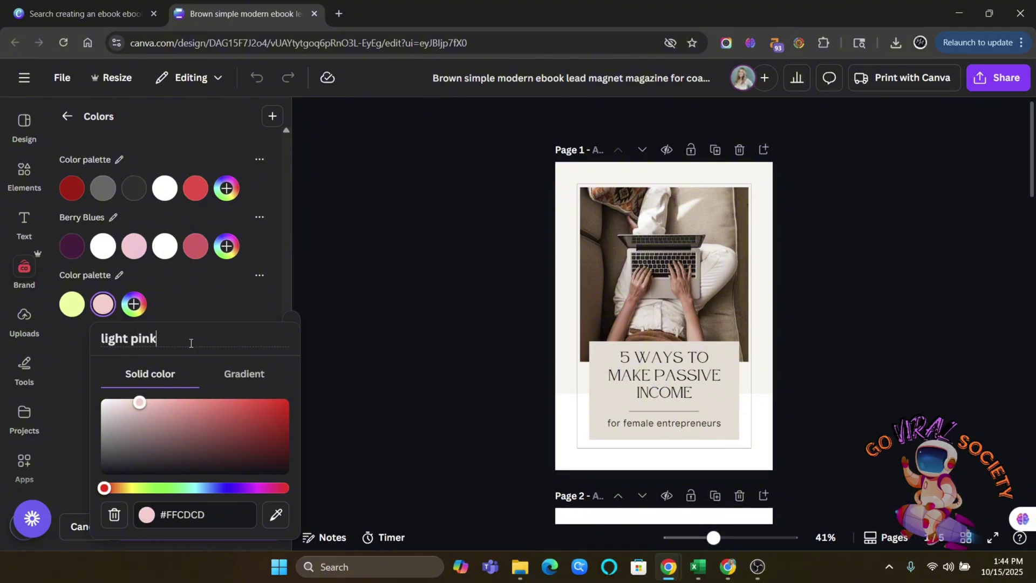
Add a dark grey colour named charcoal to the palette
left_click(134, 304)
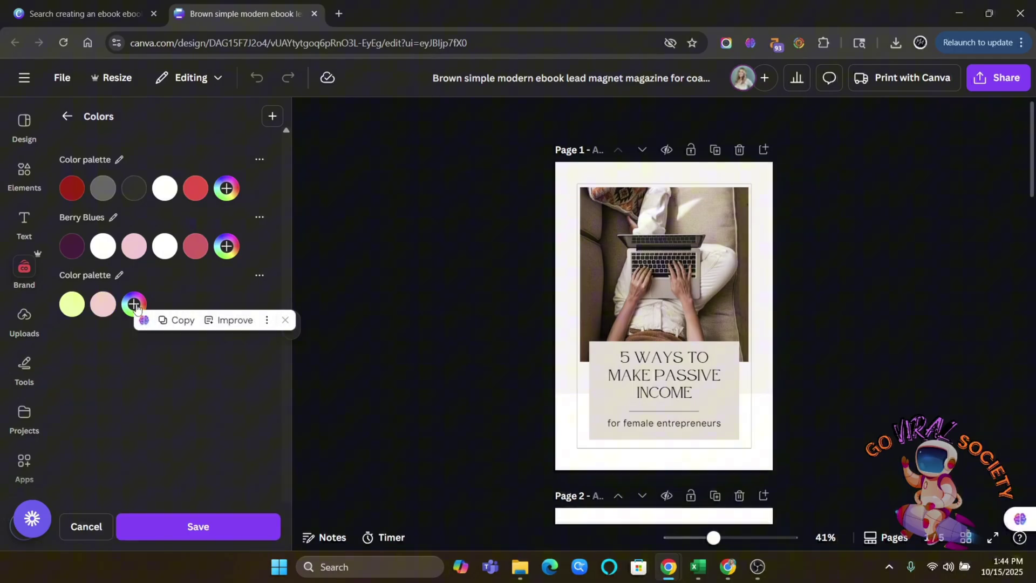
left_click(138, 451)
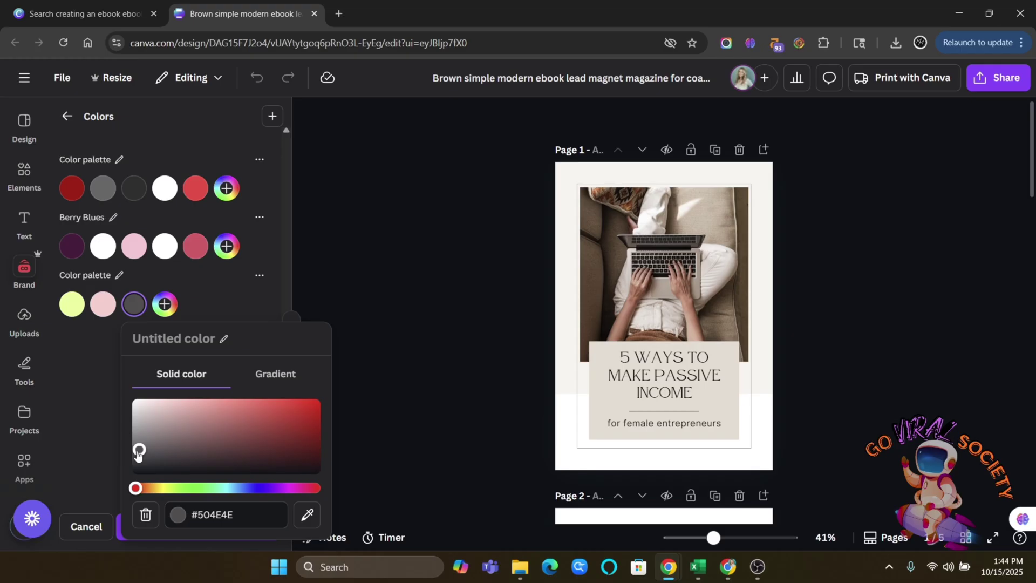
left_click_drag(134, 452, 129, 444)
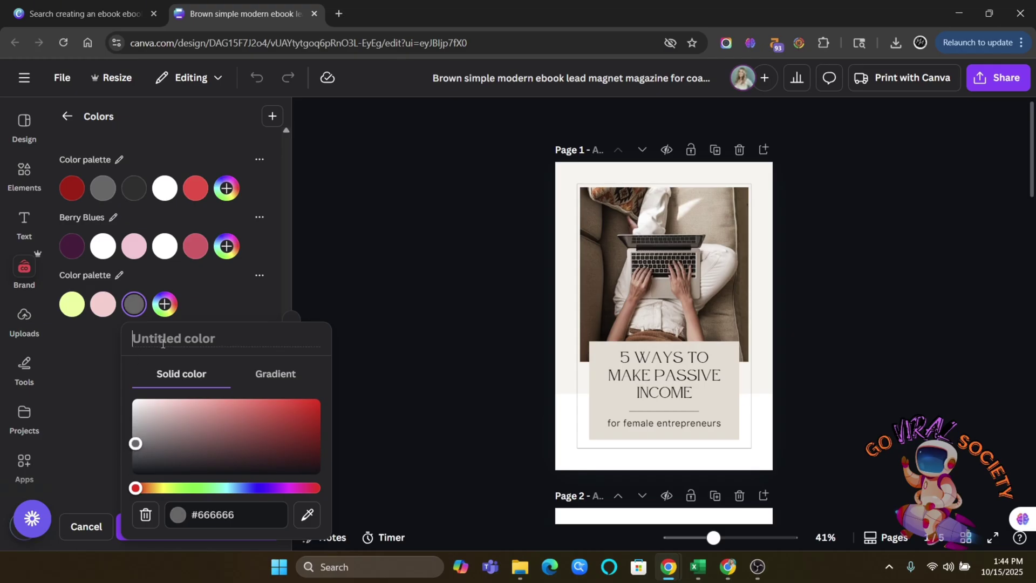
type("charcoal")
key("Return")
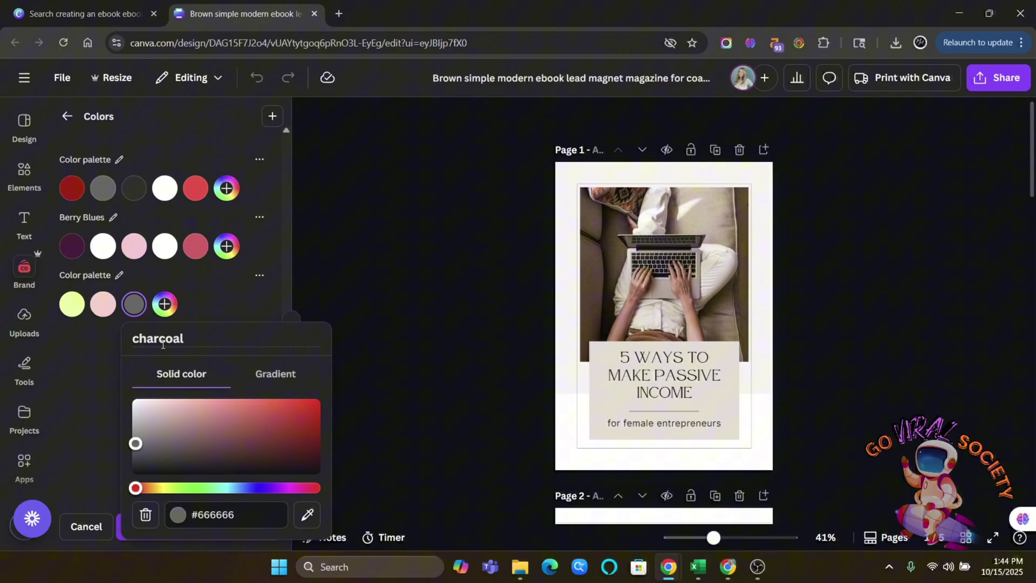
Add pure white #FFFFFF and black swatches to the third palette
left_click(212, 300)
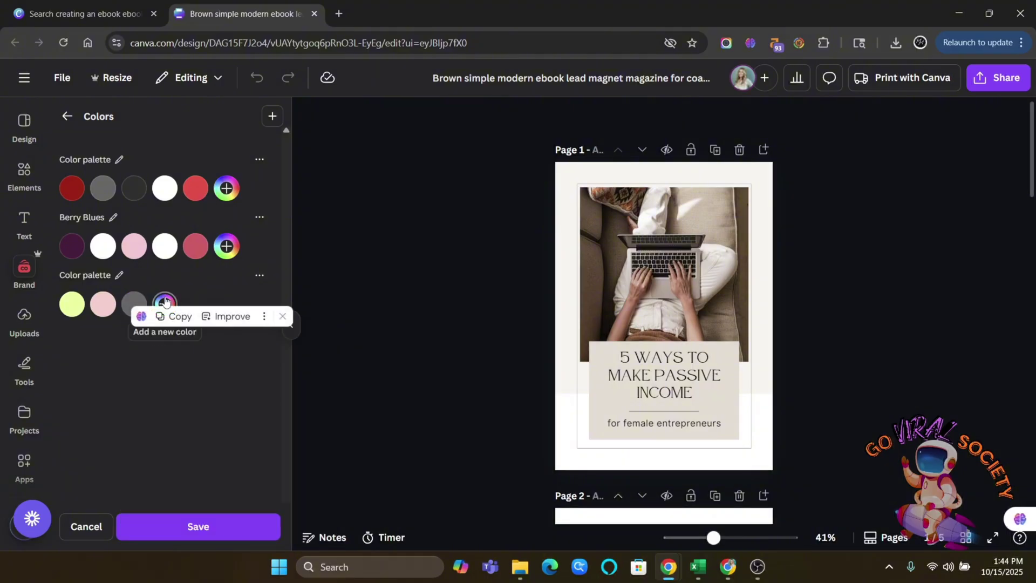
left_click(165, 304)
left_click(167, 409)
left_click_drag(168, 409, 137, 377)
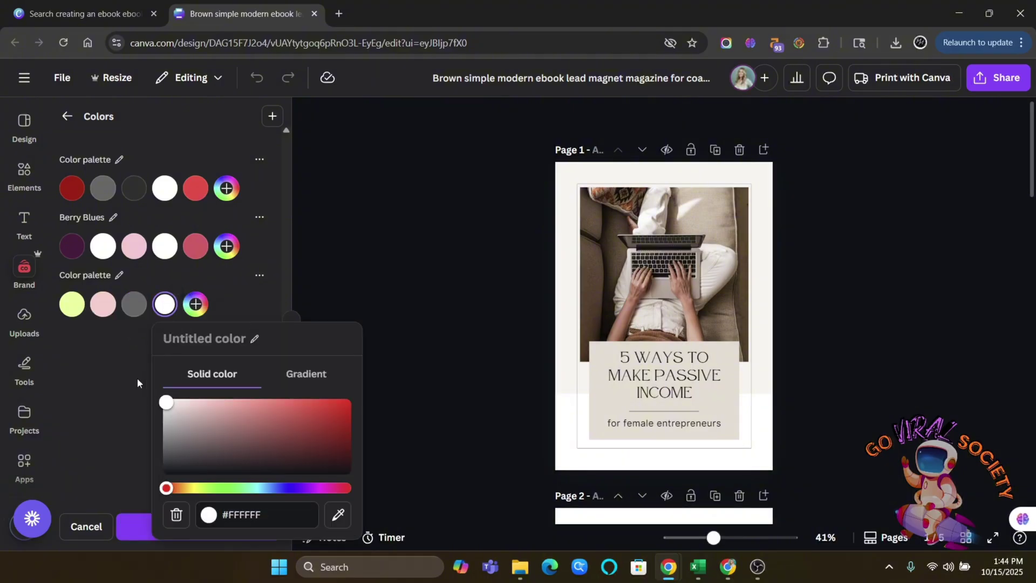
left_click(196, 304)
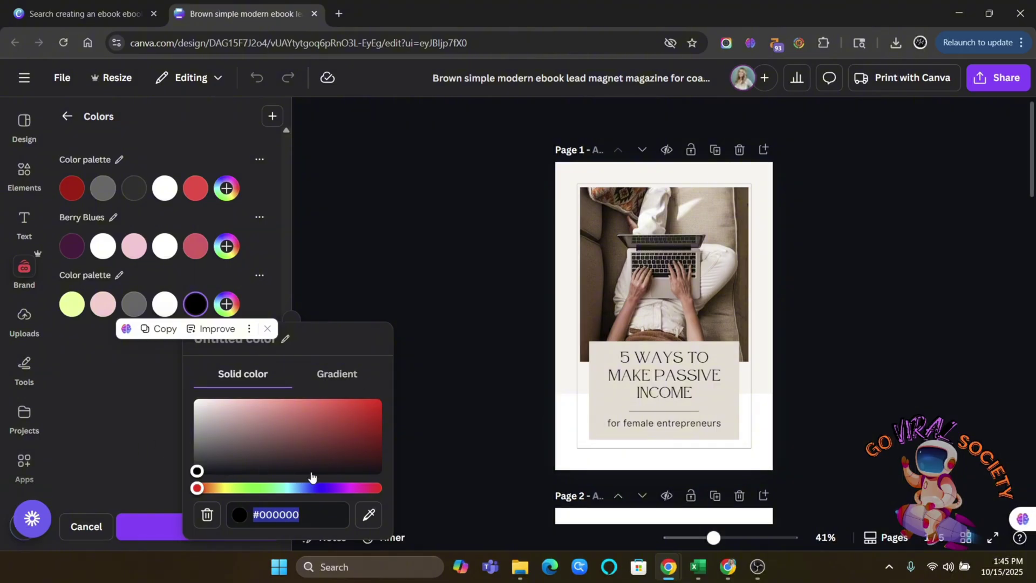
left_click(158, 403)
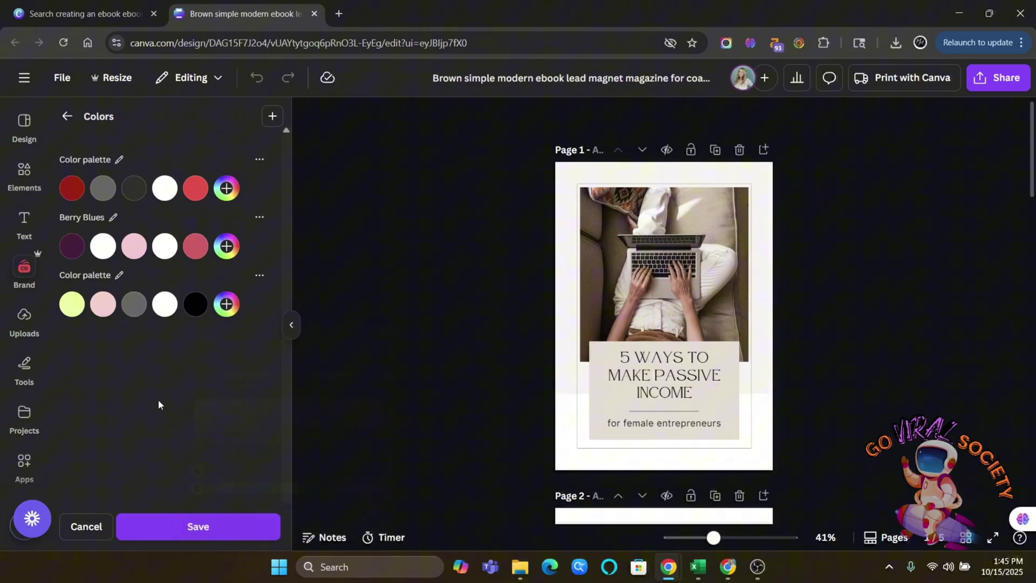
scroll(296, 488, "down", 2)
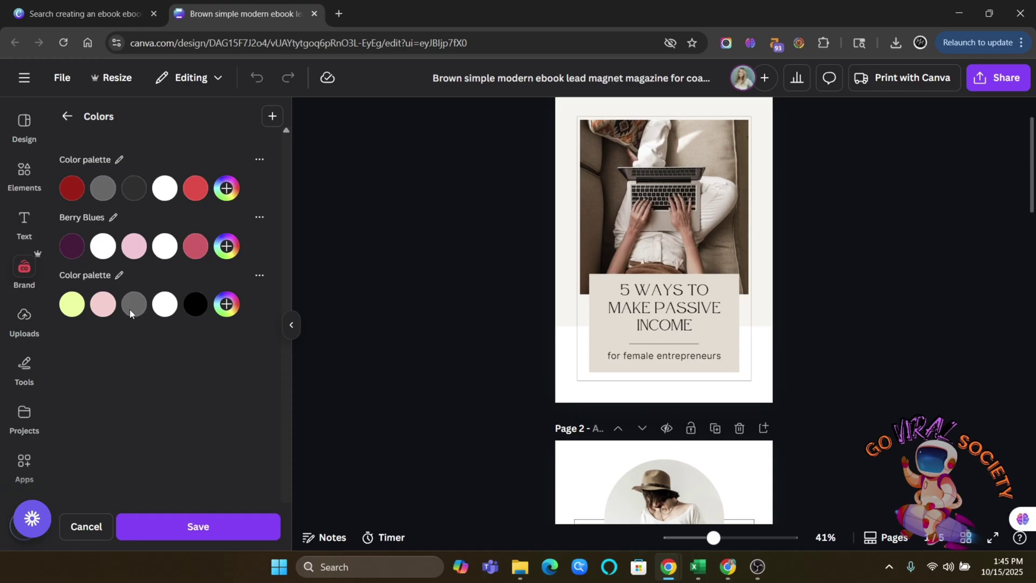
Save the edited brand colour palettes and return to the brand kit overview
left_click(198, 525)
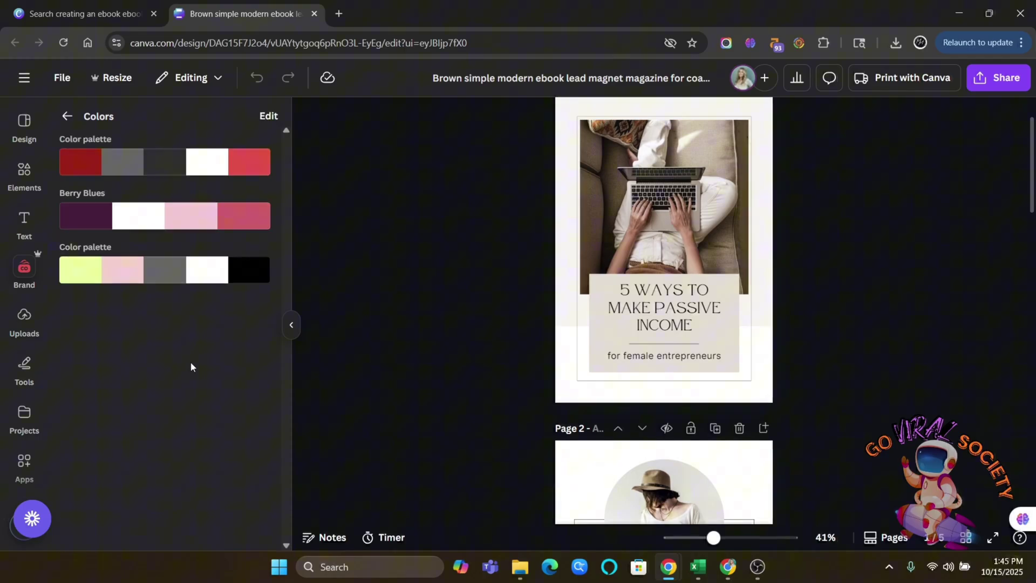
scroll(702, 353, "down", 20)
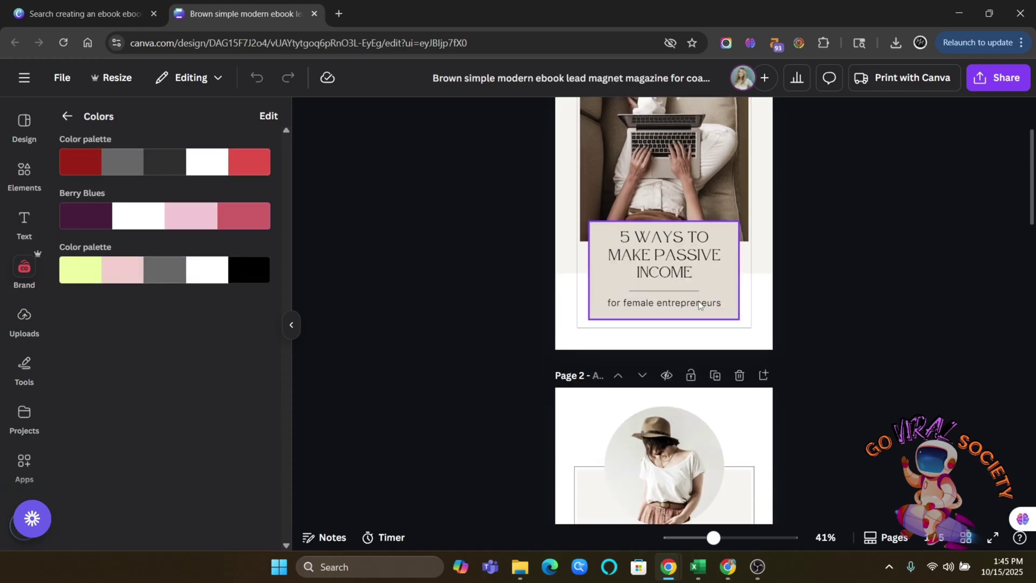
scroll(702, 353, "up", 20)
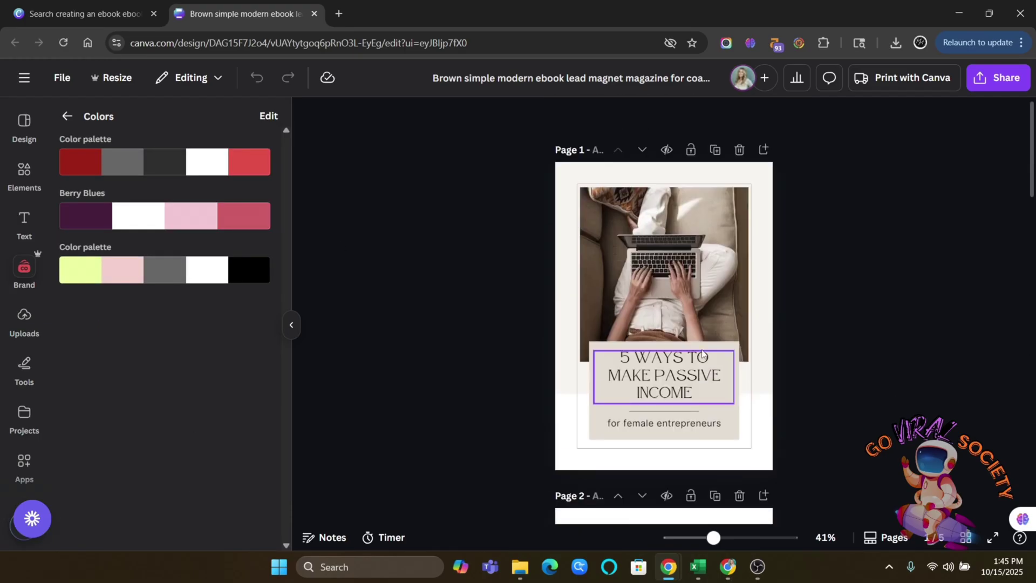
left_click(67, 116)
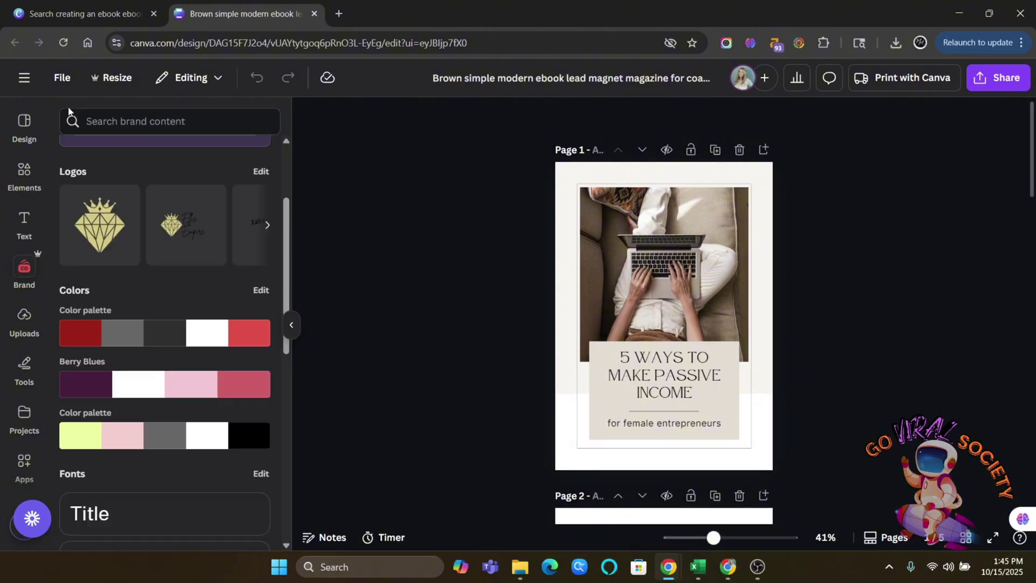
Apply the lime palette to the cover, then to all pages, and review them
left_click(160, 440)
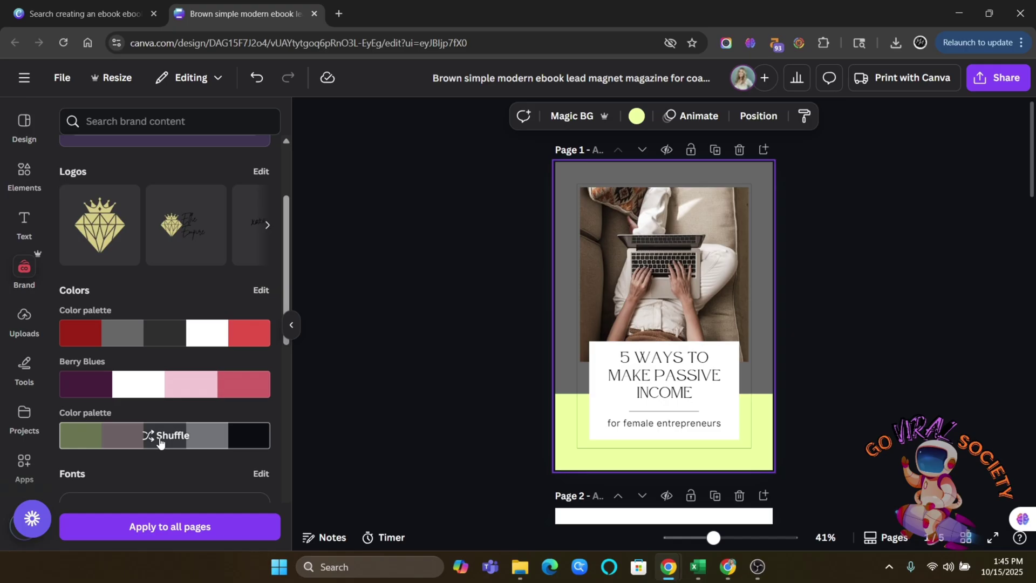
scroll(863, 254, "down", 3)
scroll(847, 266, "up", 5)
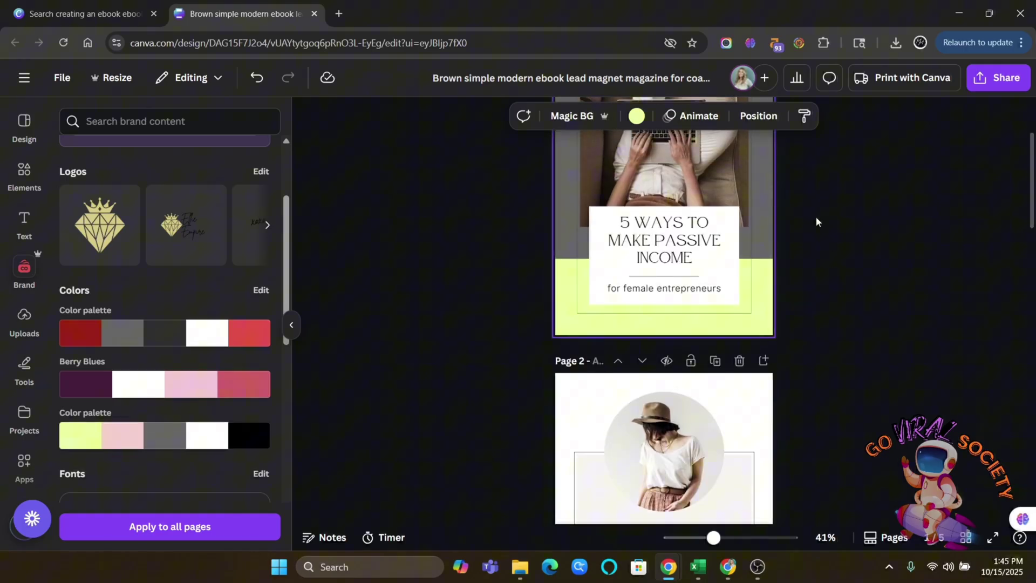
left_click(183, 527)
scroll(824, 322, "down", 3)
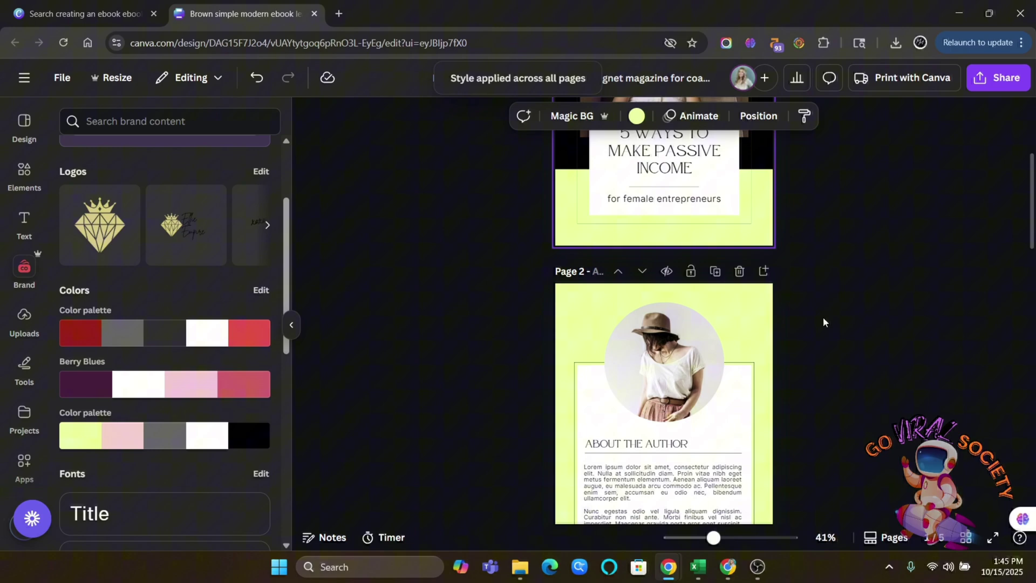
scroll(823, 323, "down", 10)
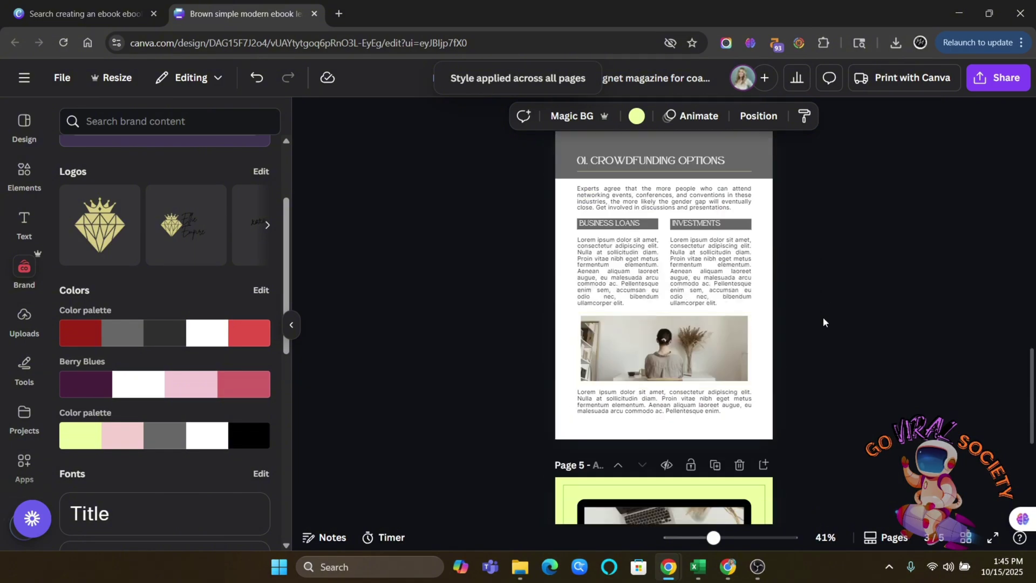
scroll(823, 322, "down", 6)
scroll(823, 322, "up", 15)
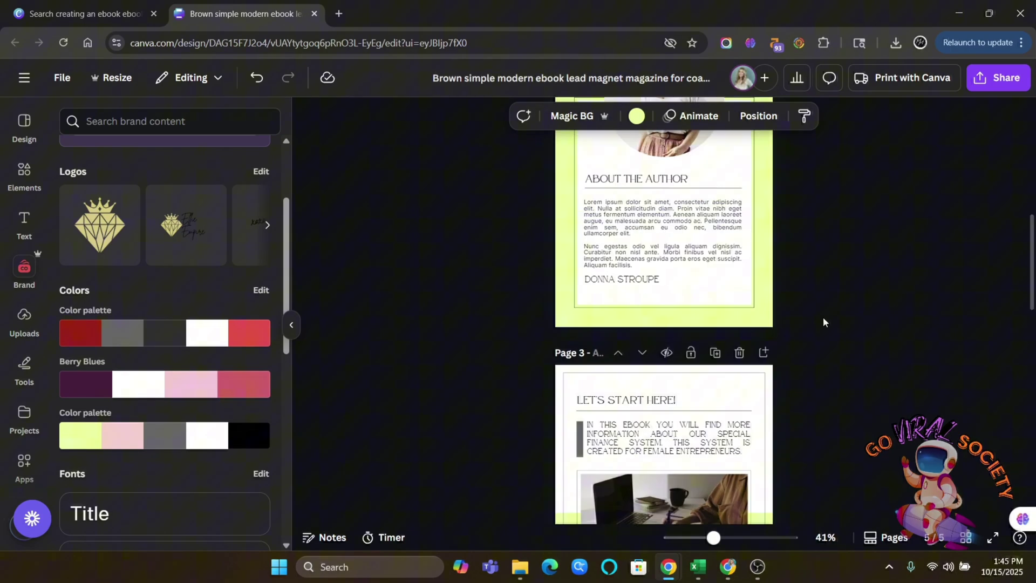
scroll(823, 322, "up", 5)
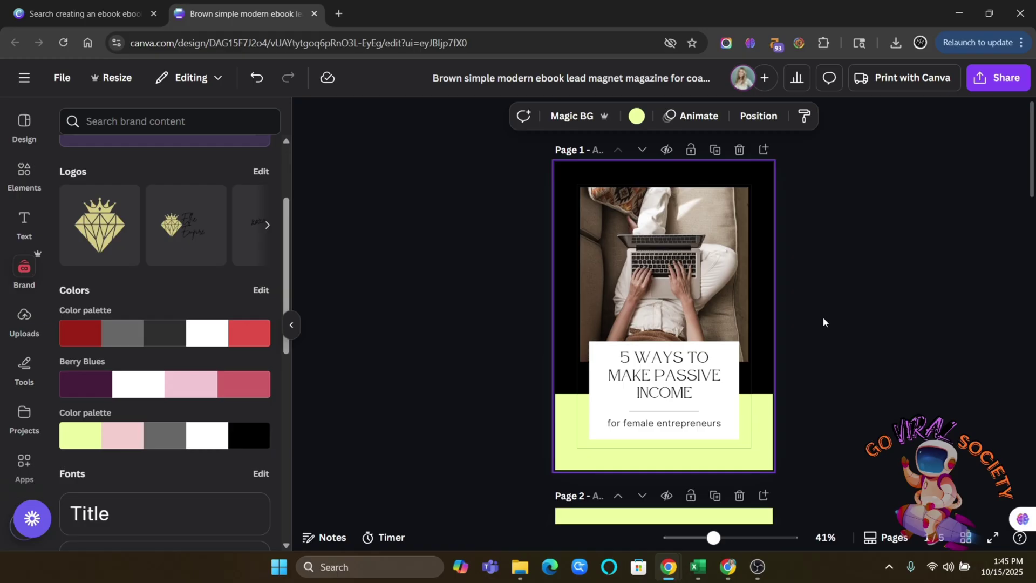
scroll(823, 322, "down", 20)
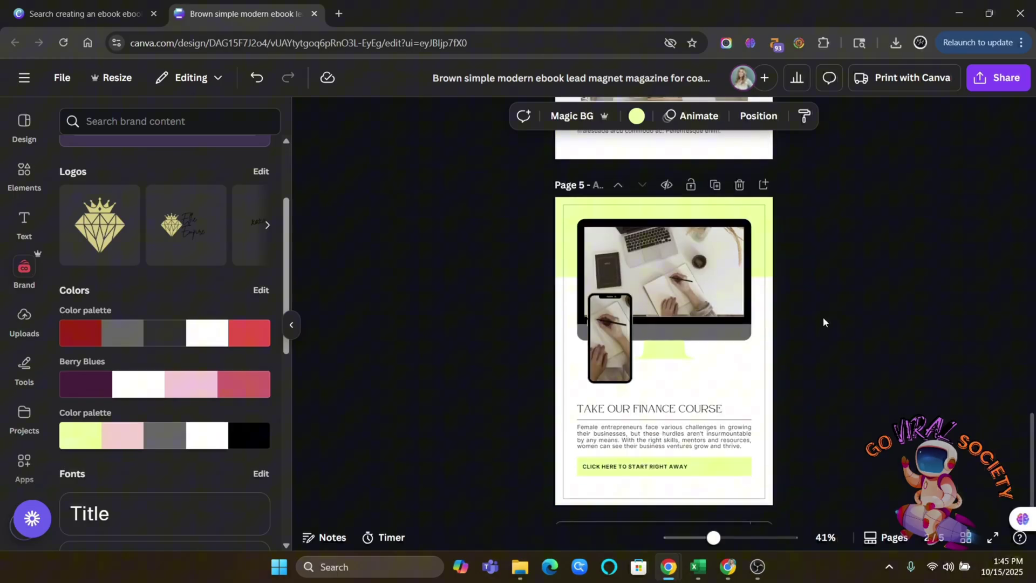
scroll(824, 323, "up", 20)
scroll(167, 354, "up", 3)
scroll(166, 354, "down", 7)
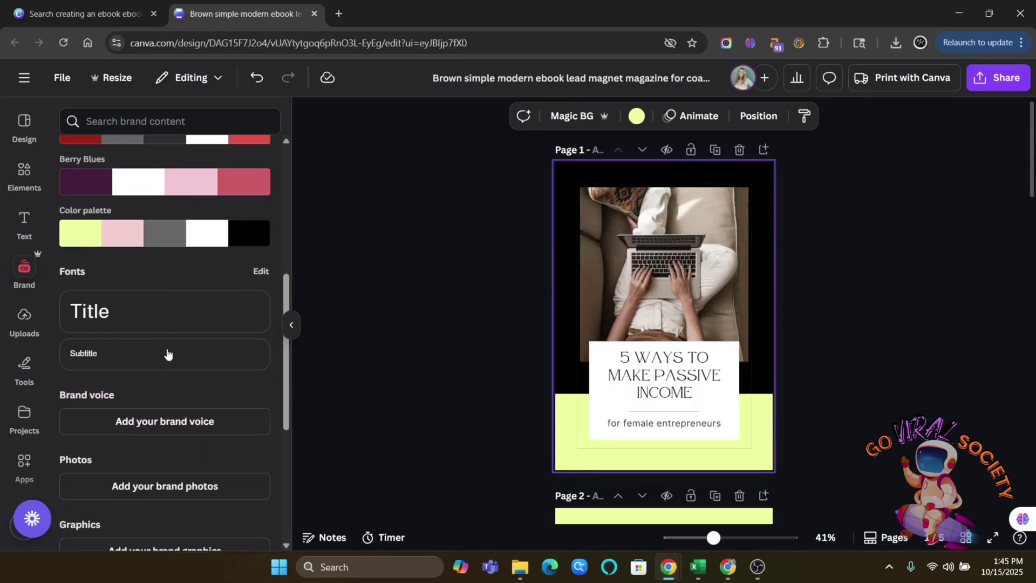
scroll(210, 453, "down", 5)
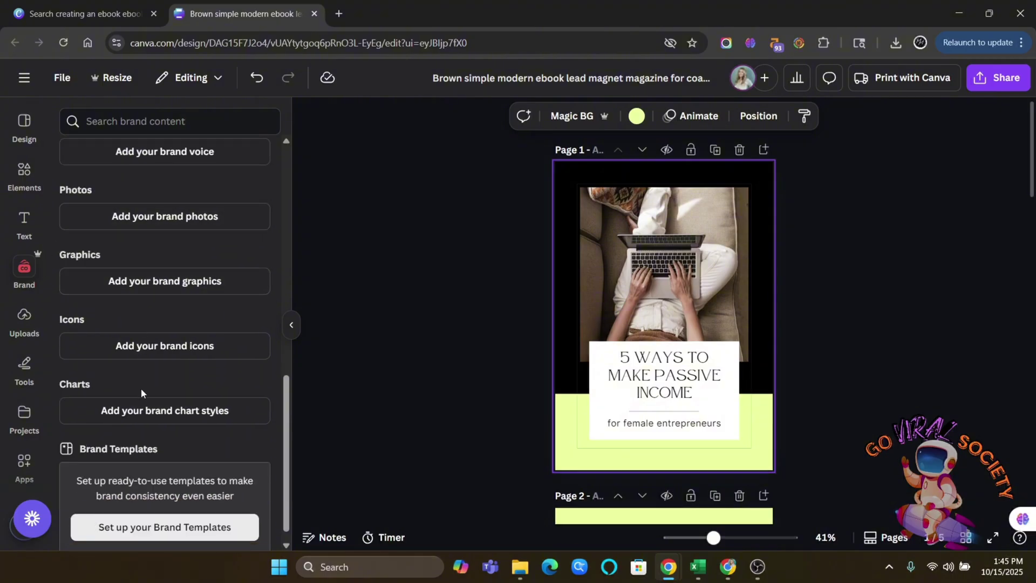
scroll(167, 313, "up", 6)
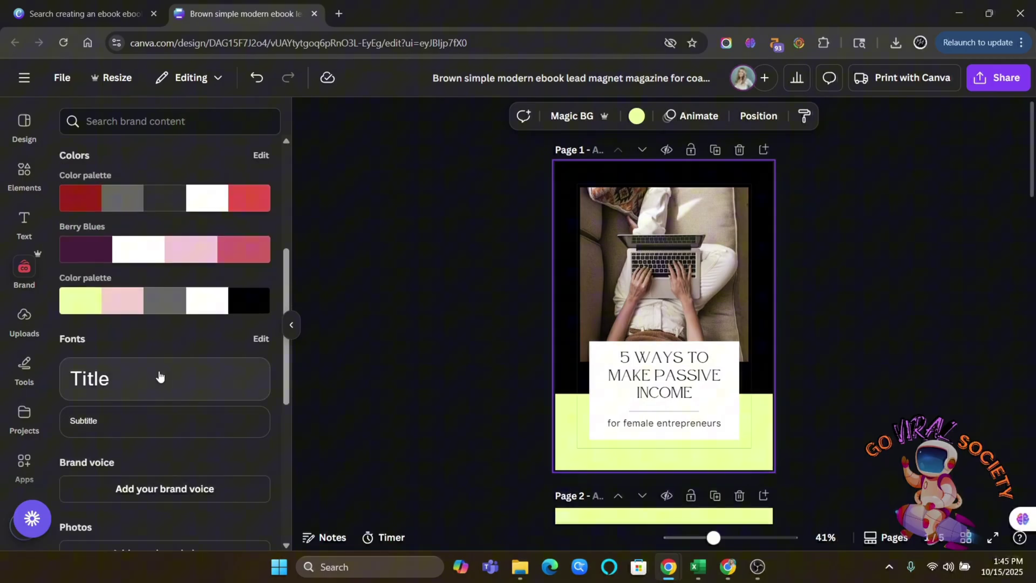
Set the brand kit's Title text style font to Gilda Display
left_click(260, 339)
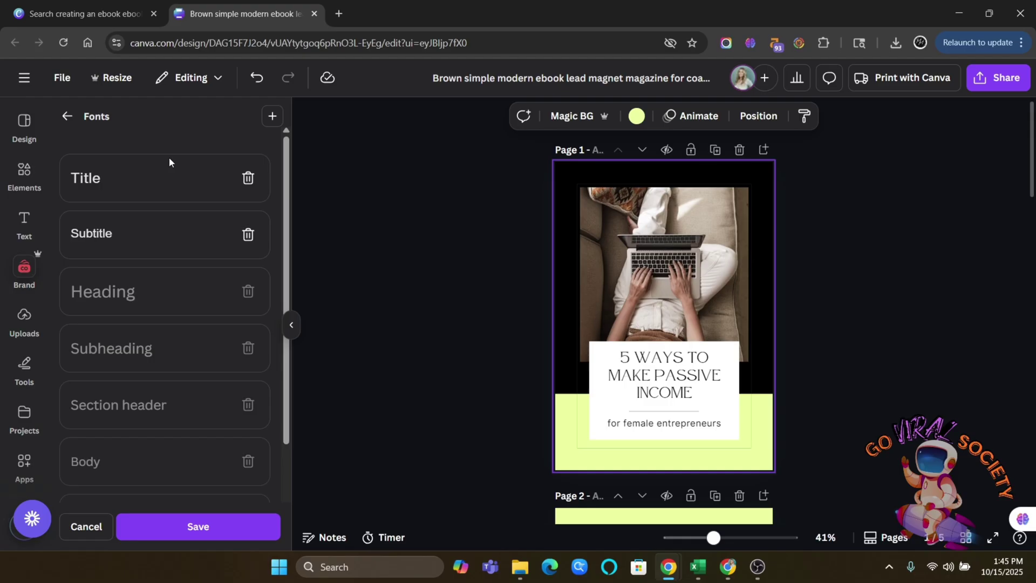
left_click(108, 179)
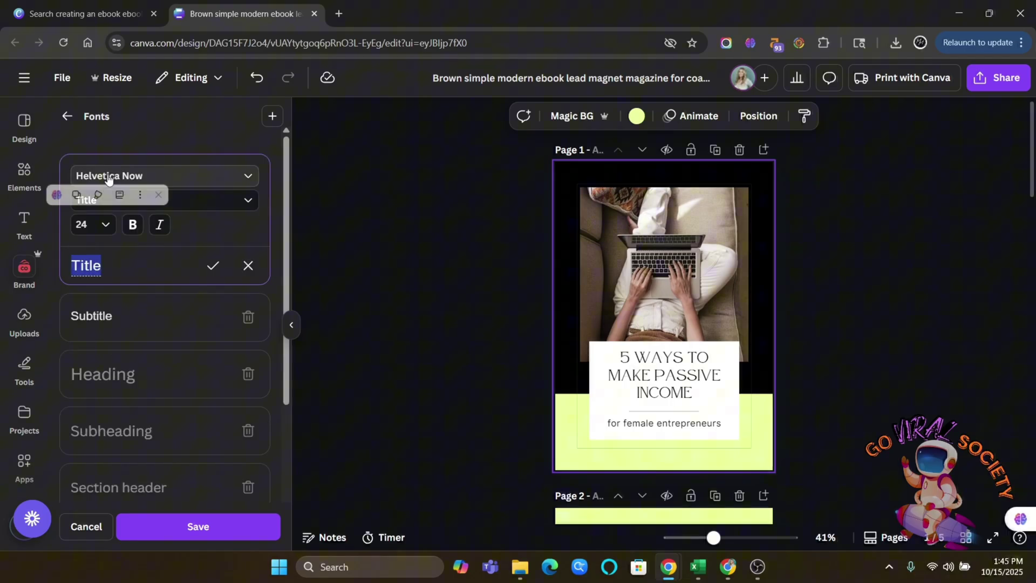
left_click(247, 176)
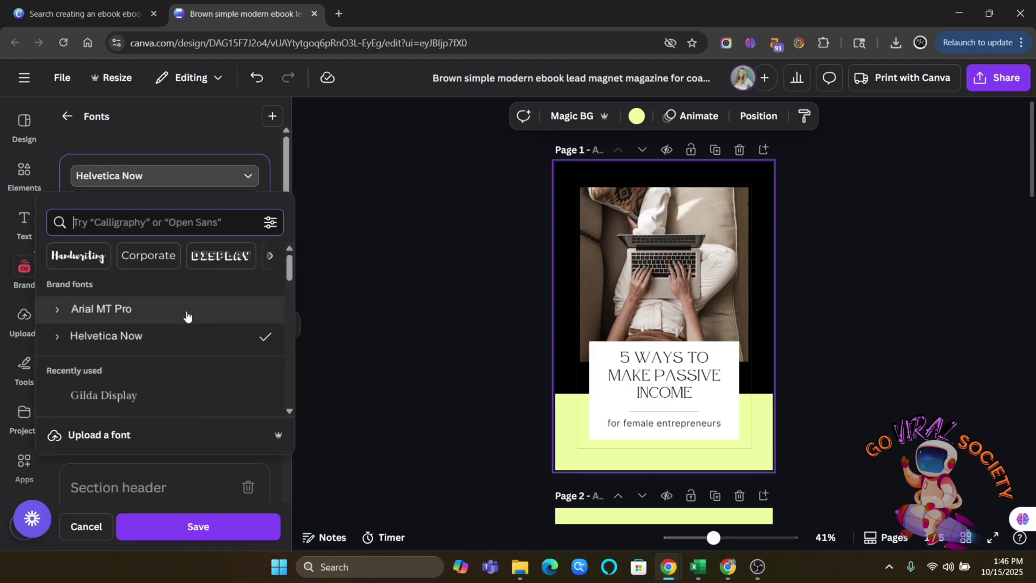
left_click(120, 405)
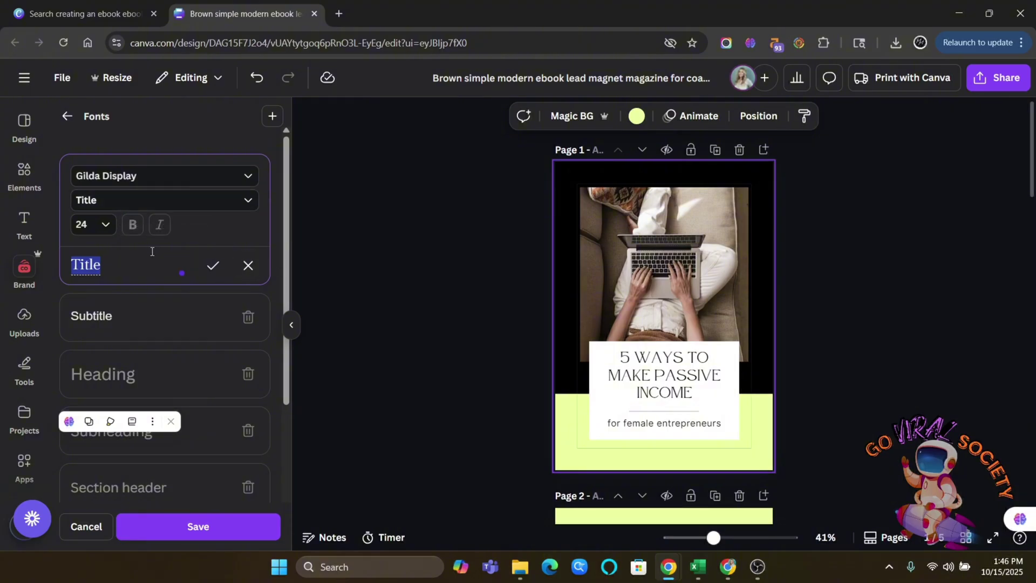
left_click(93, 224)
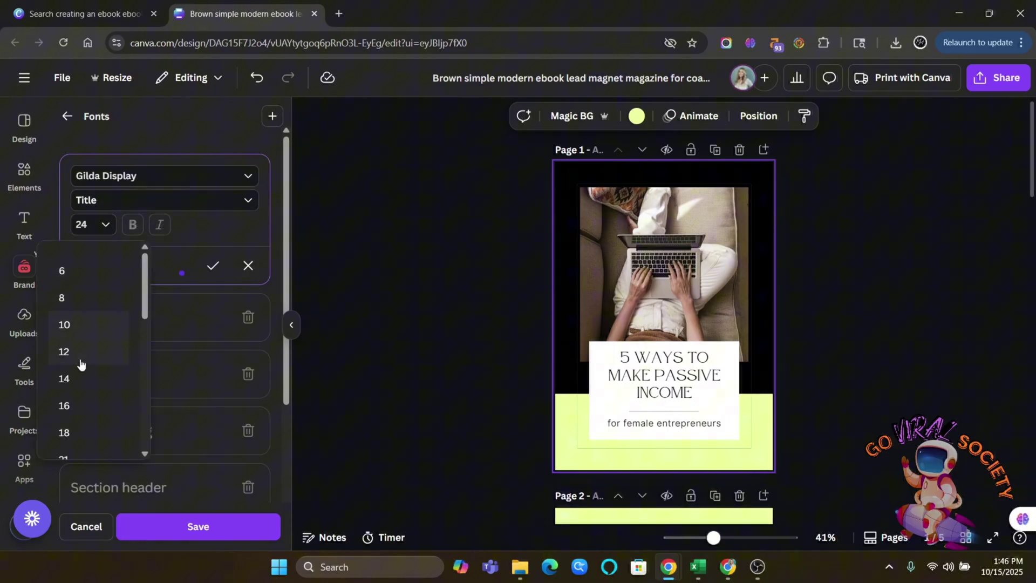
scroll(80, 372, "down", 4)
scroll(81, 384, "down", 3)
scroll(84, 356, "up", 3)
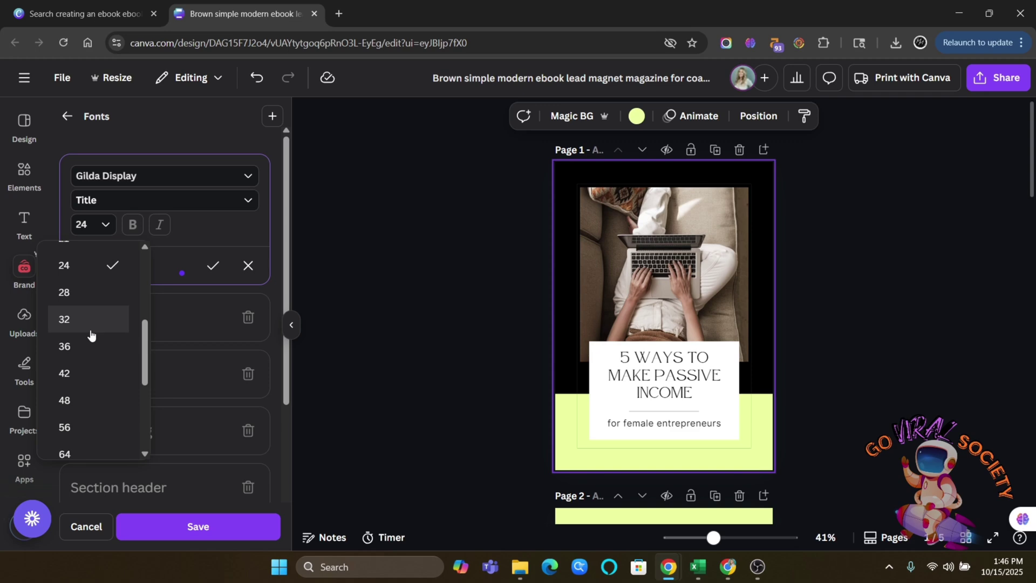
left_click(213, 264)
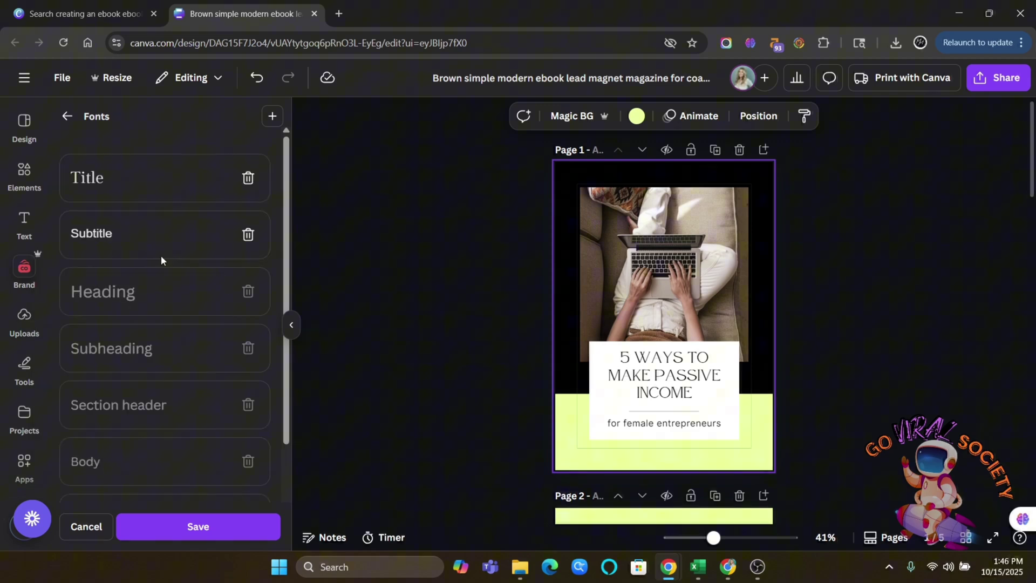
Open the Subtitle style and browse its font list without choosing a font
left_click(179, 239)
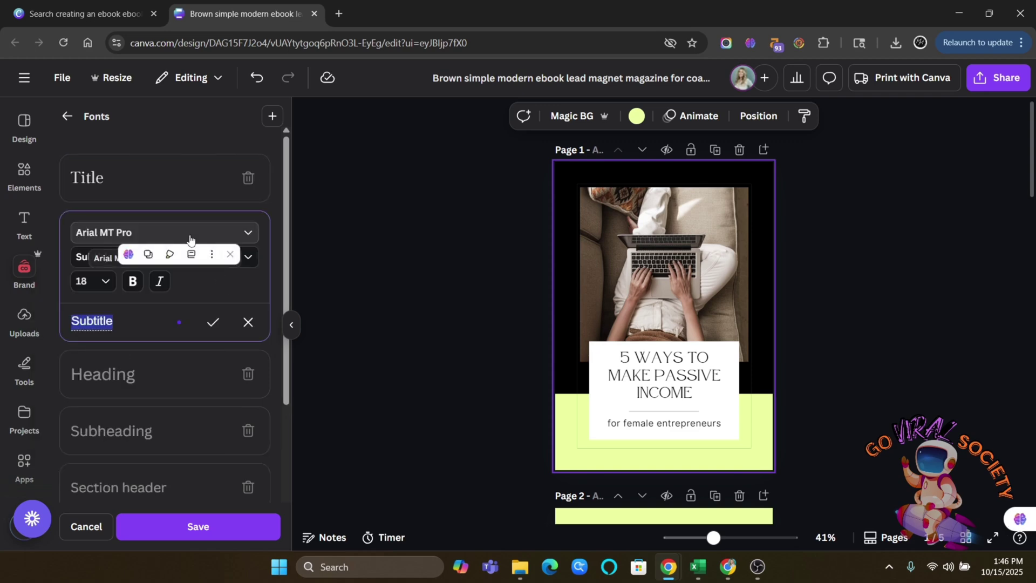
left_click(231, 232)
scroll(181, 381, "down", 3)
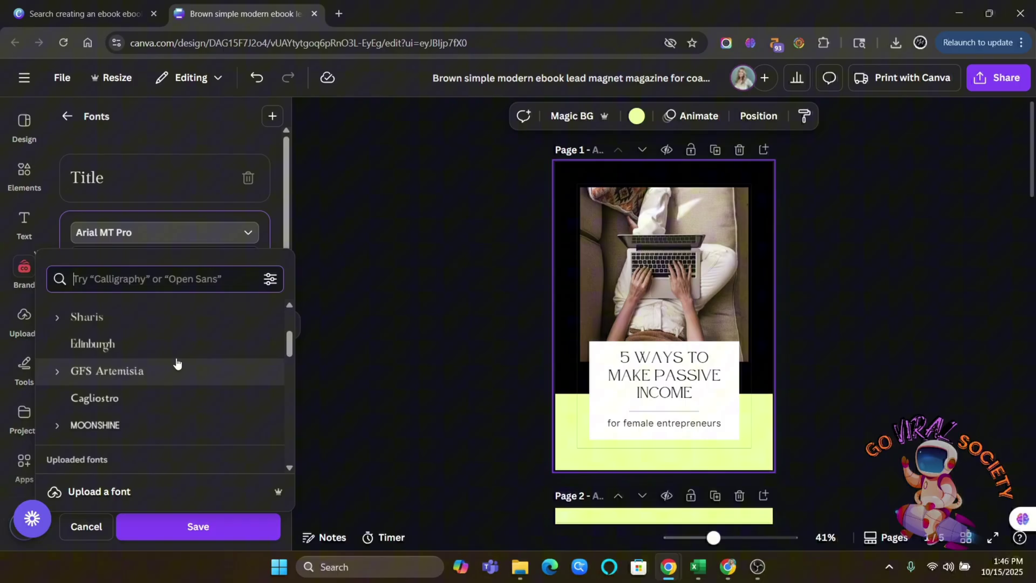
scroll(180, 345, "down", 3)
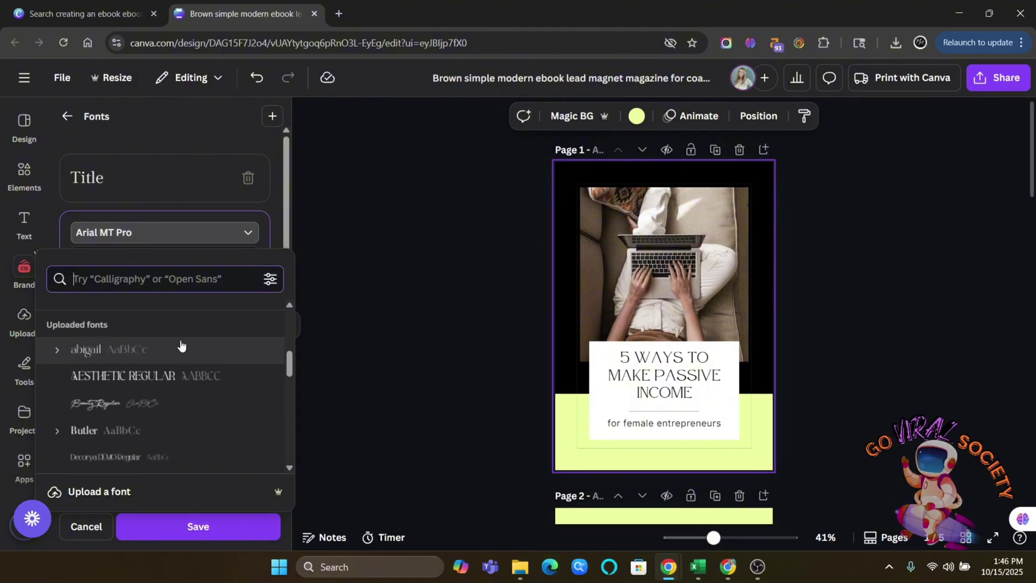
scroll(180, 344, "up", 1)
scroll(180, 365, "down", 3)
scroll(179, 368, "down", 6)
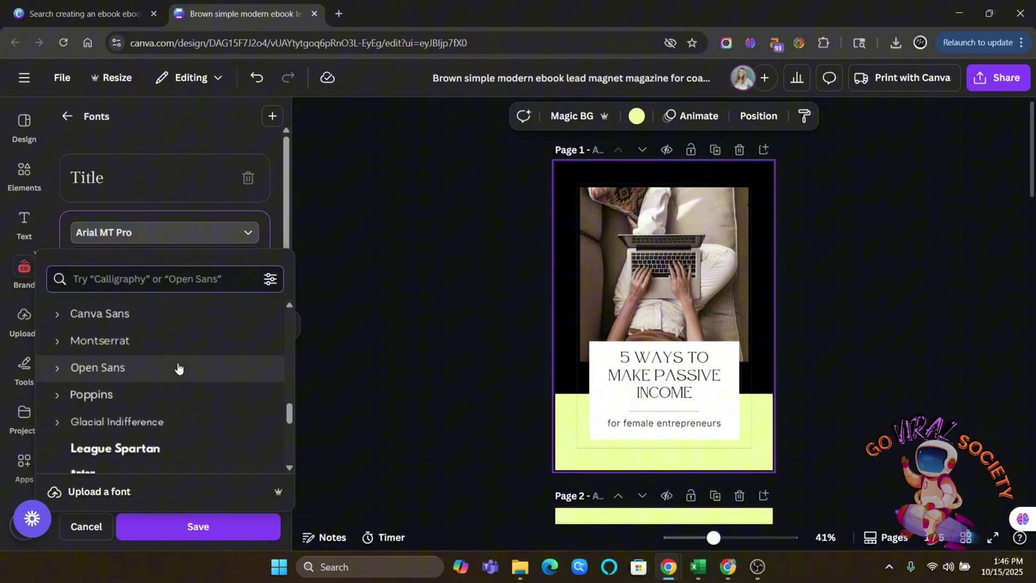
scroll(178, 368, "up", 8)
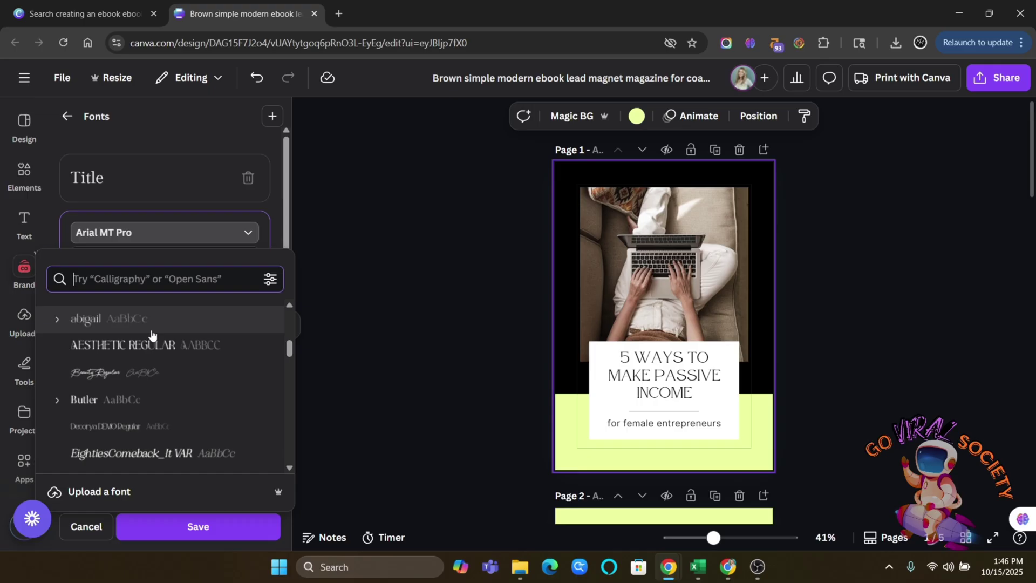
scroll(143, 363, "up", 1)
scroll(156, 372, "down", 5)
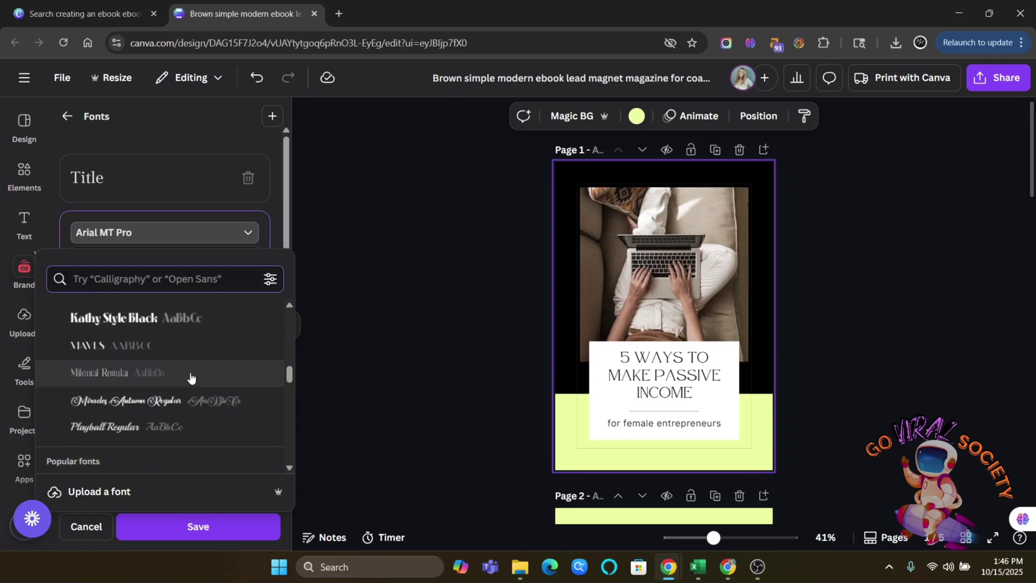
left_click(216, 112)
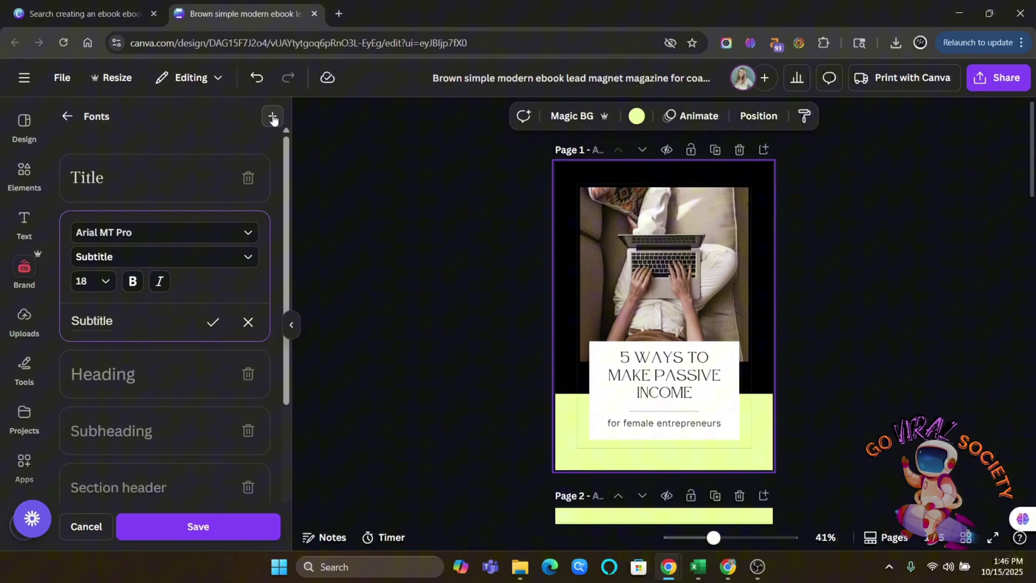
Set the Subtitle style font to Comic Sans, save, and return to the brand kit
left_click(268, 126)
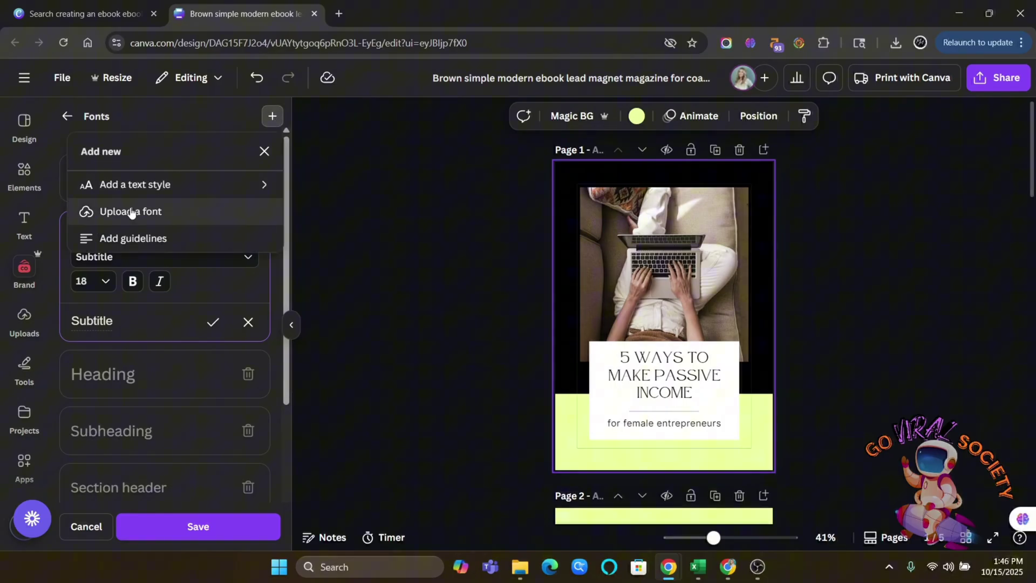
left_click(231, 120)
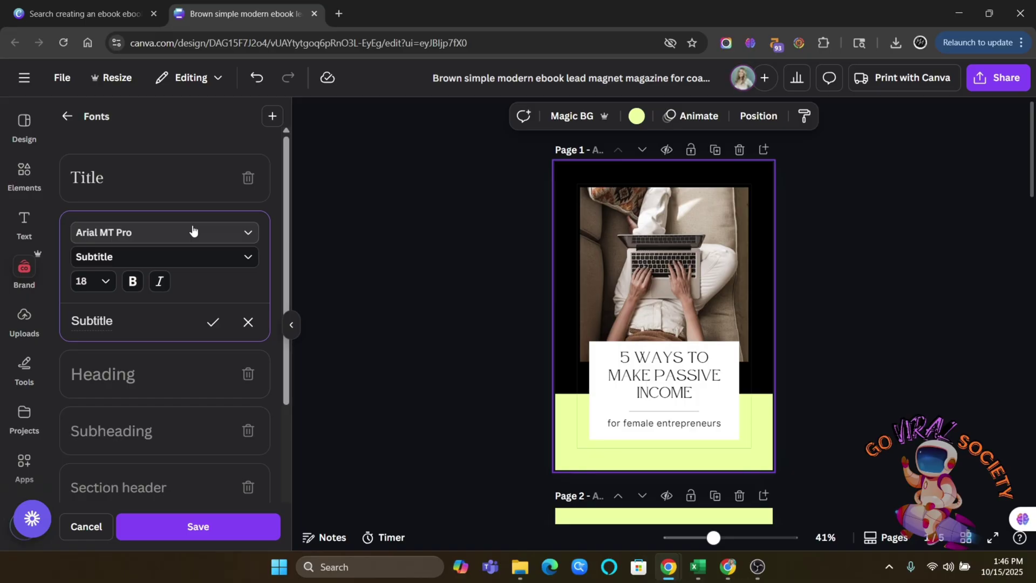
left_click(193, 231)
scroll(203, 353, "down", 3)
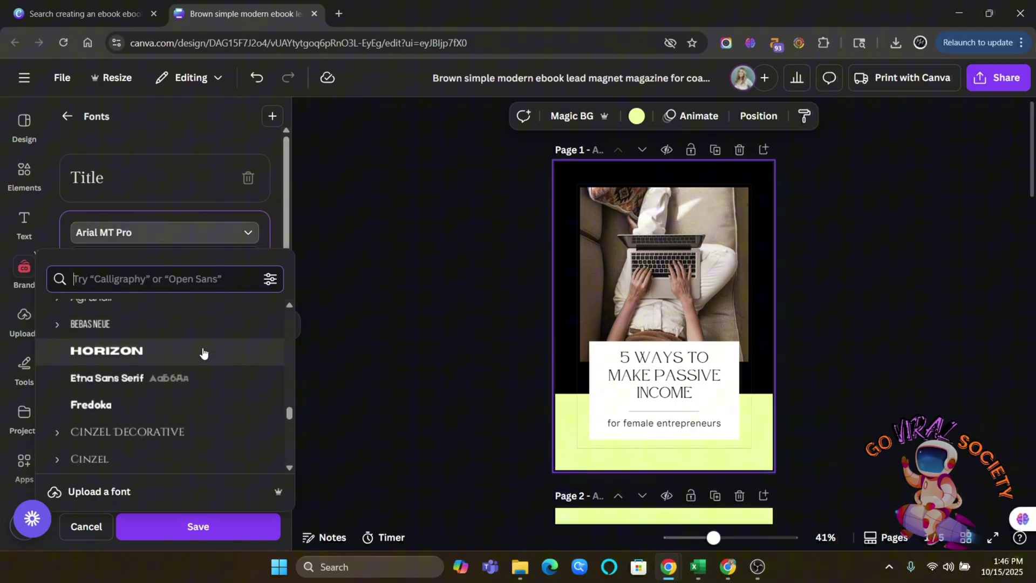
scroll(203, 353, "up", 2)
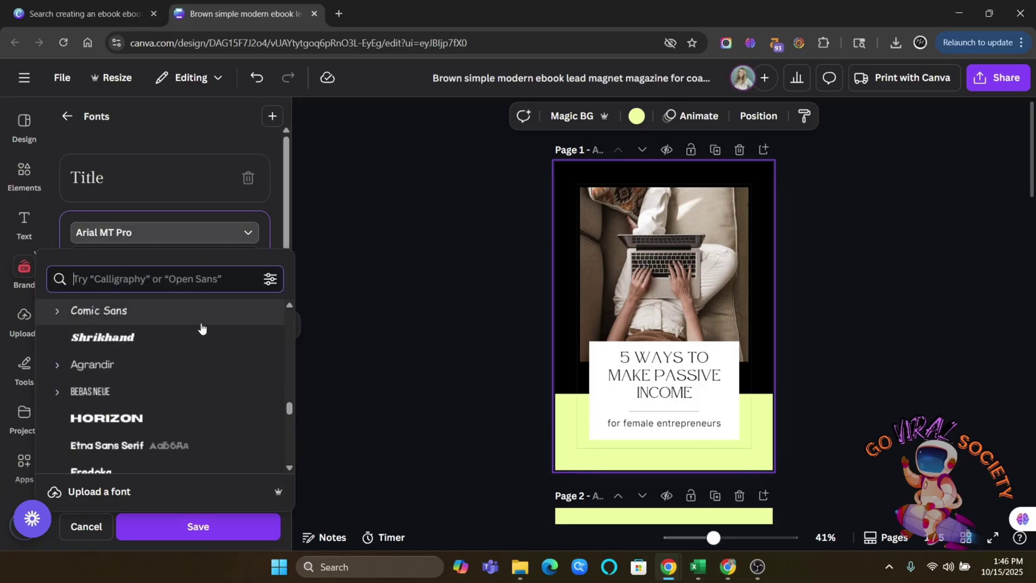
left_click(201, 327)
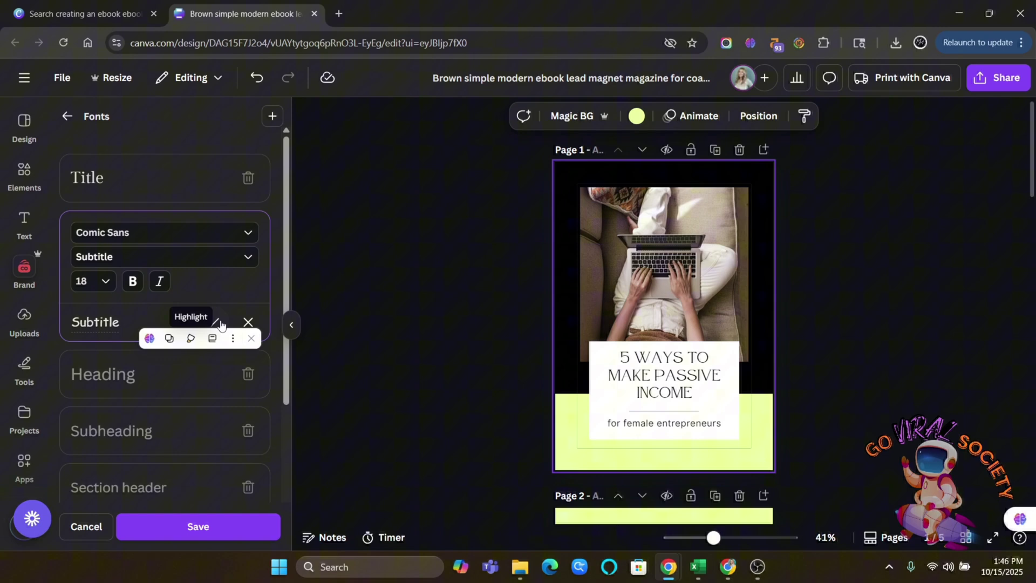
left_click(172, 519)
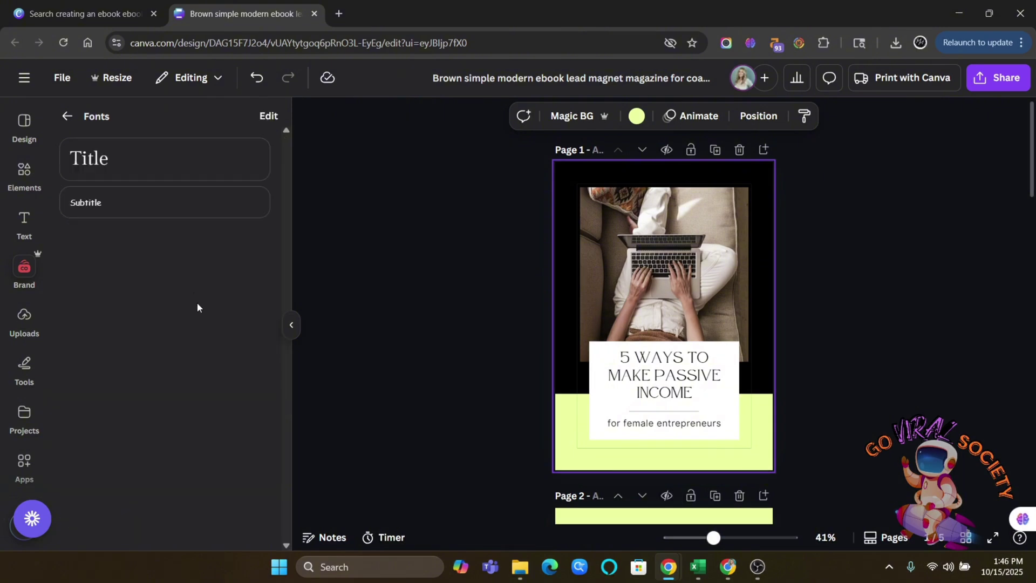
left_click(88, 126)
Apply the Subtitle text style to the cover tagline
scroll(112, 377, "down", 2)
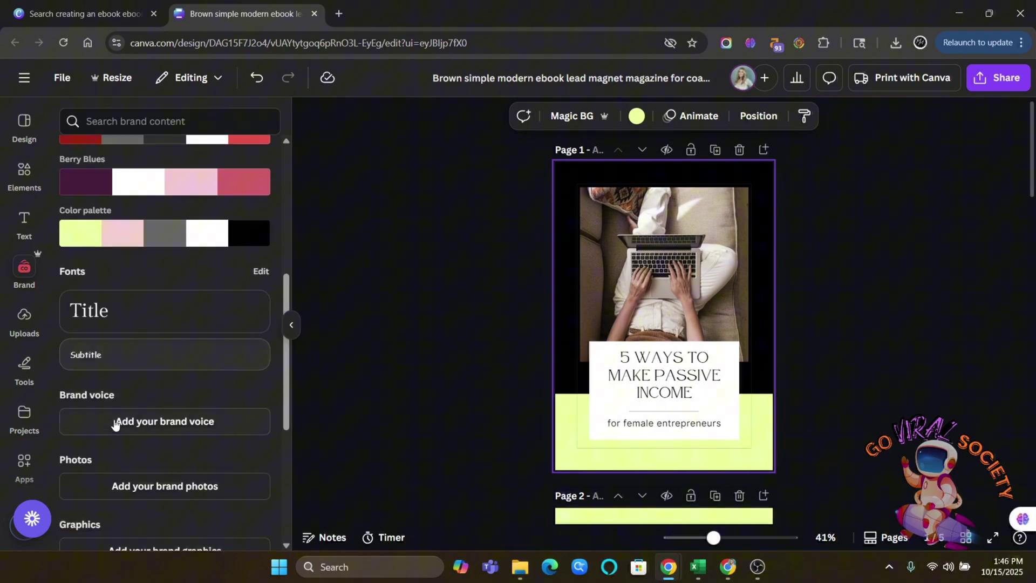
left_click(110, 320)
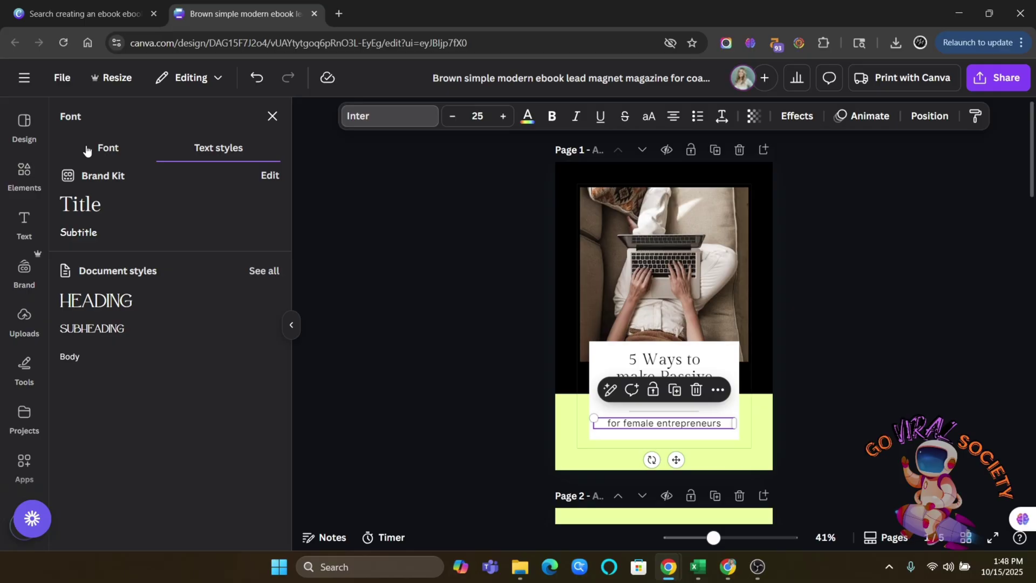
left_click(147, 232)
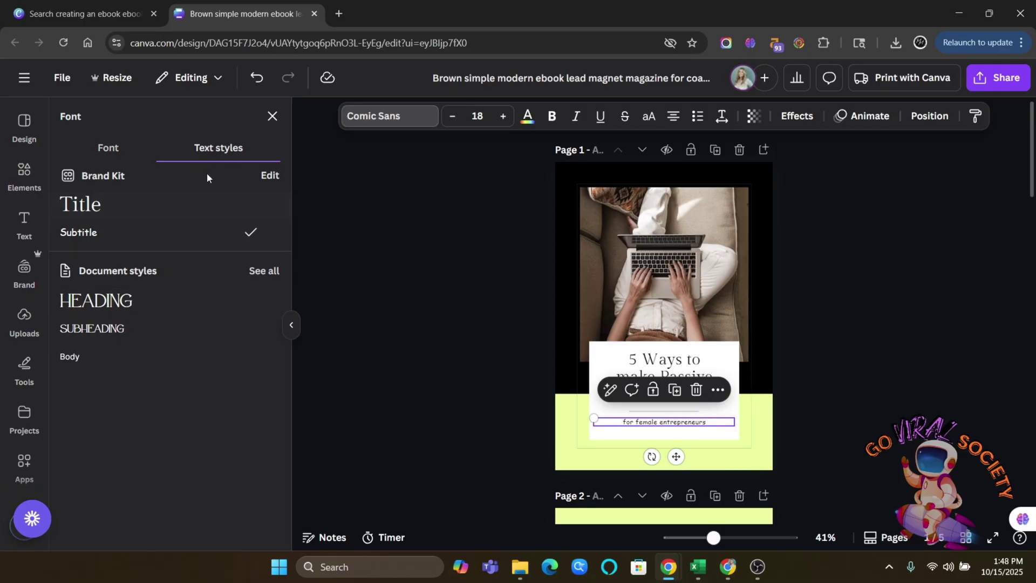
Set the About the author heading to Gilda Display and change all matching text
scroll(804, 353, "down", 6)
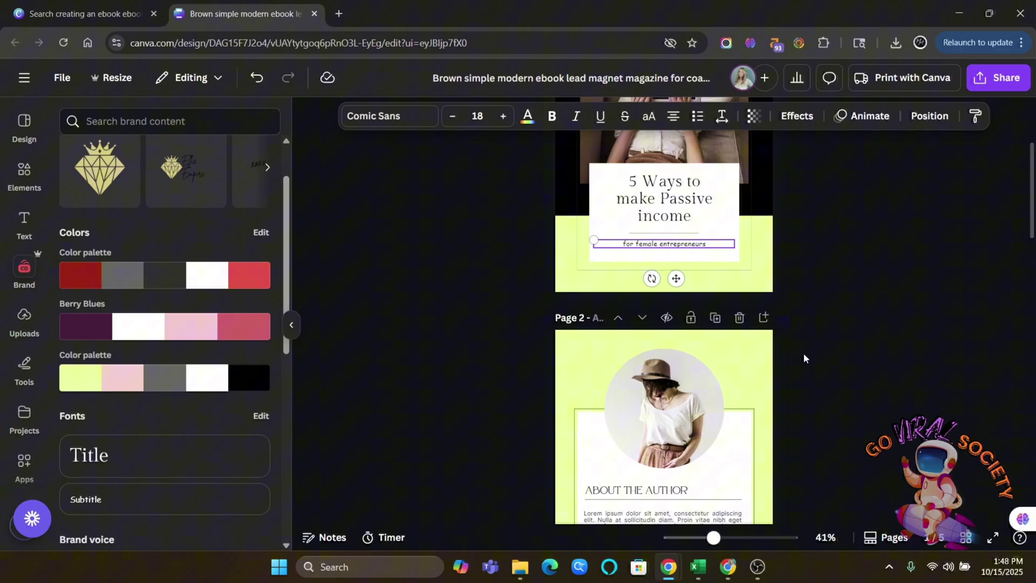
left_click(628, 338)
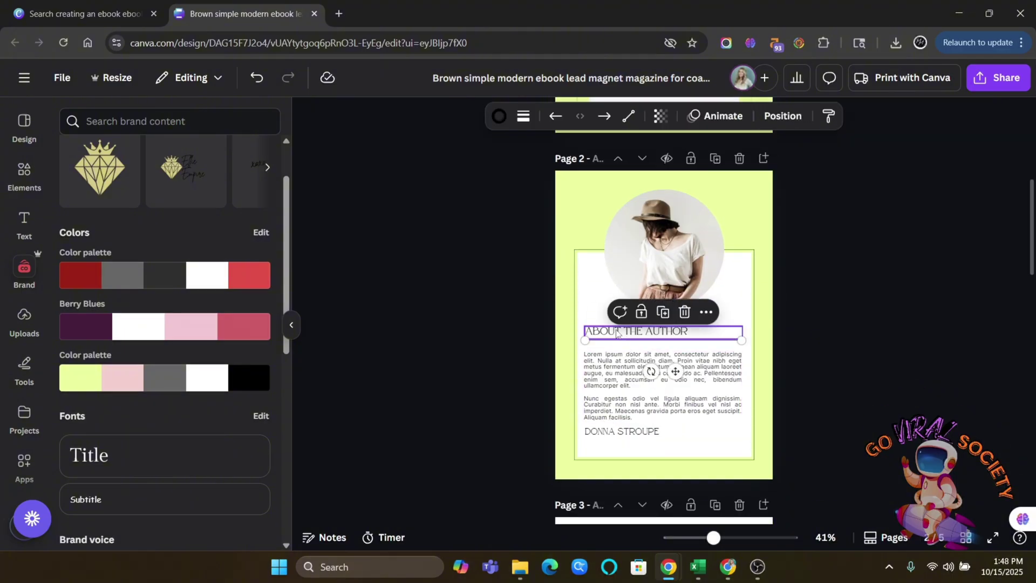
left_click(626, 332)
left_click(382, 117)
left_click(118, 271)
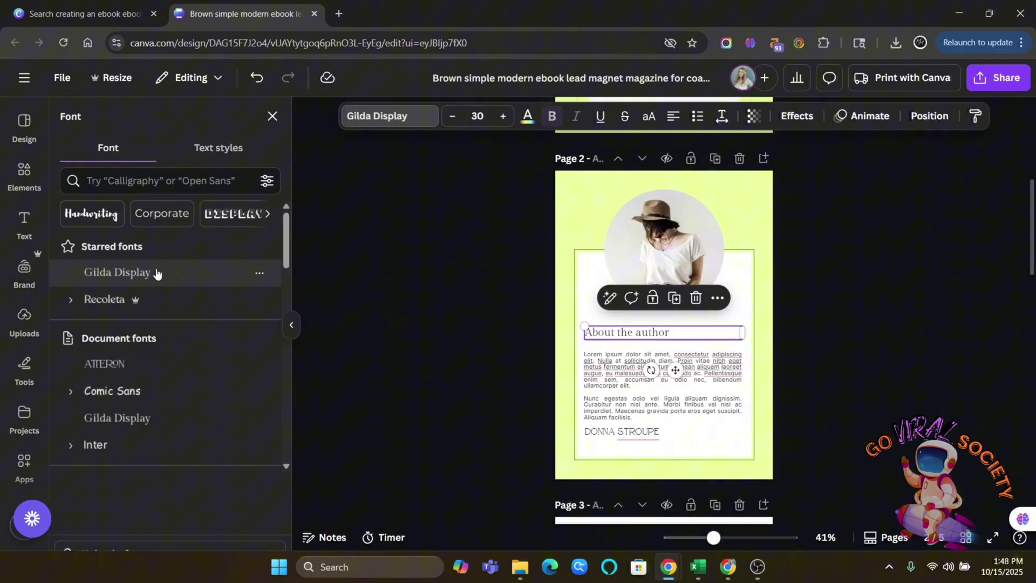
left_click(206, 529)
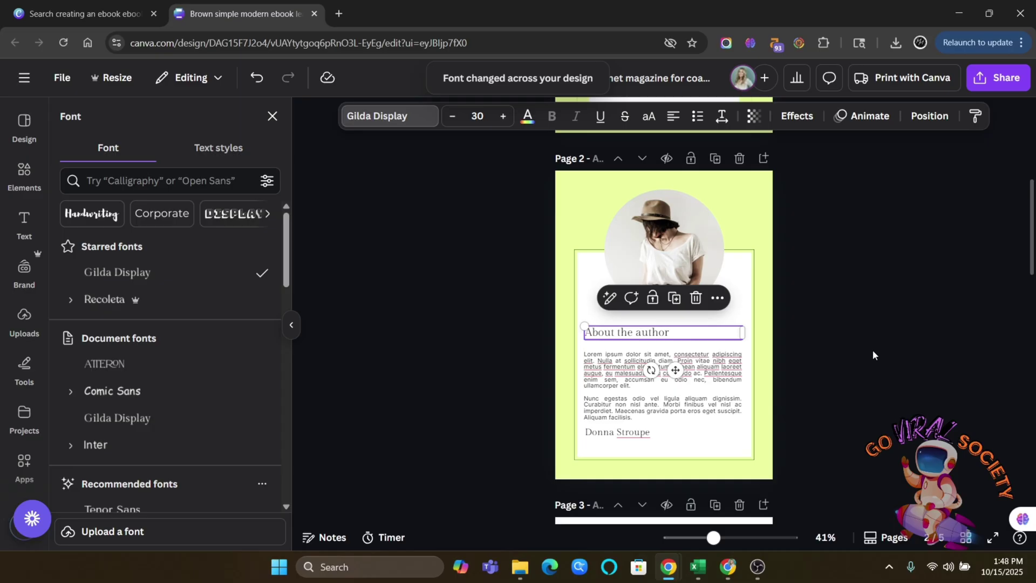
Set the page 3 "Let's start here!" heading to Gilda Display
scroll(788, 356, "down", 6)
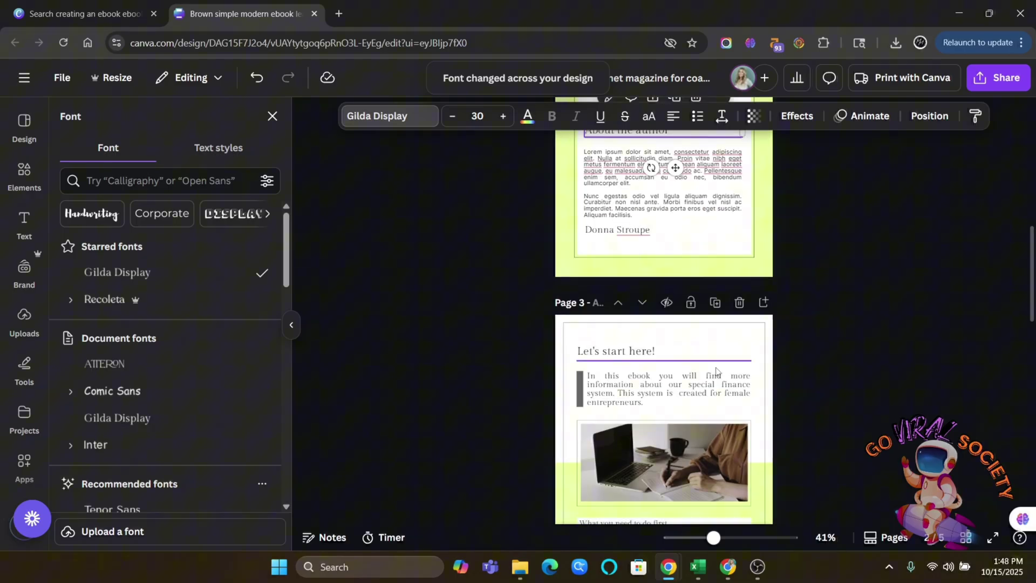
left_click(593, 216)
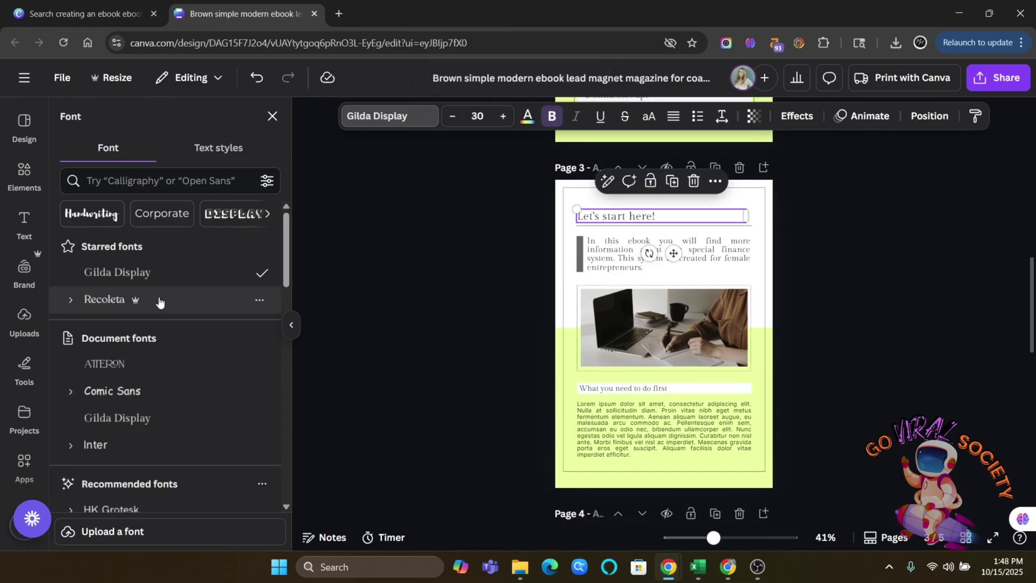
left_click(154, 272)
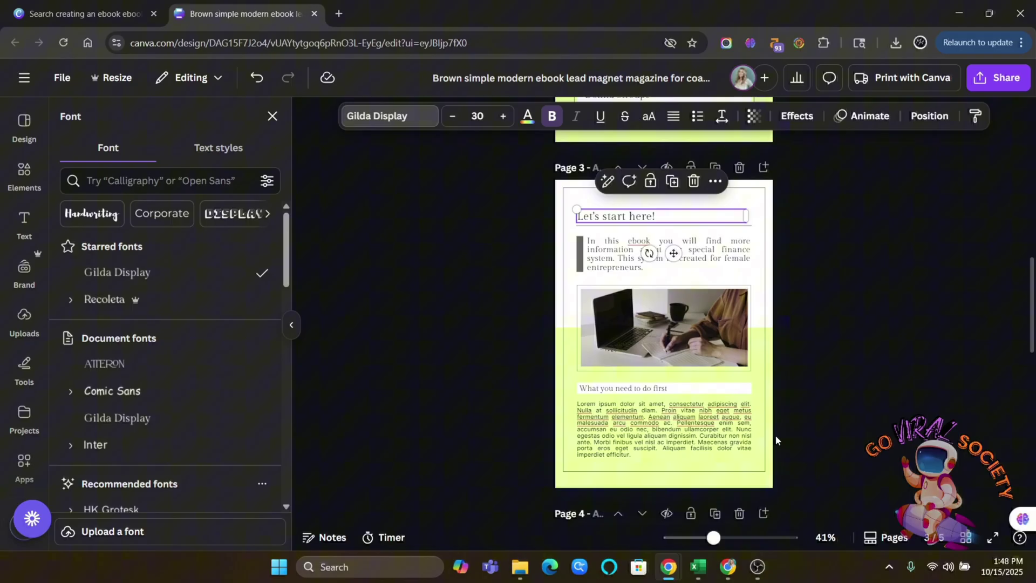
left_click(645, 389)
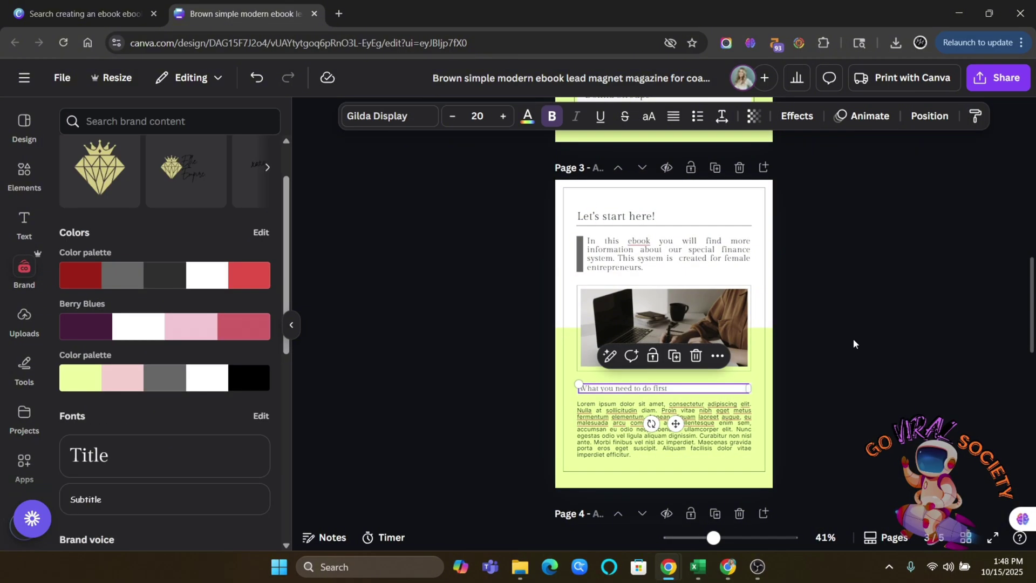
Apply the Subtitle style to the author bio and page 3 intro paragraph
scroll(853, 338, "up", 5)
left_click(663, 318)
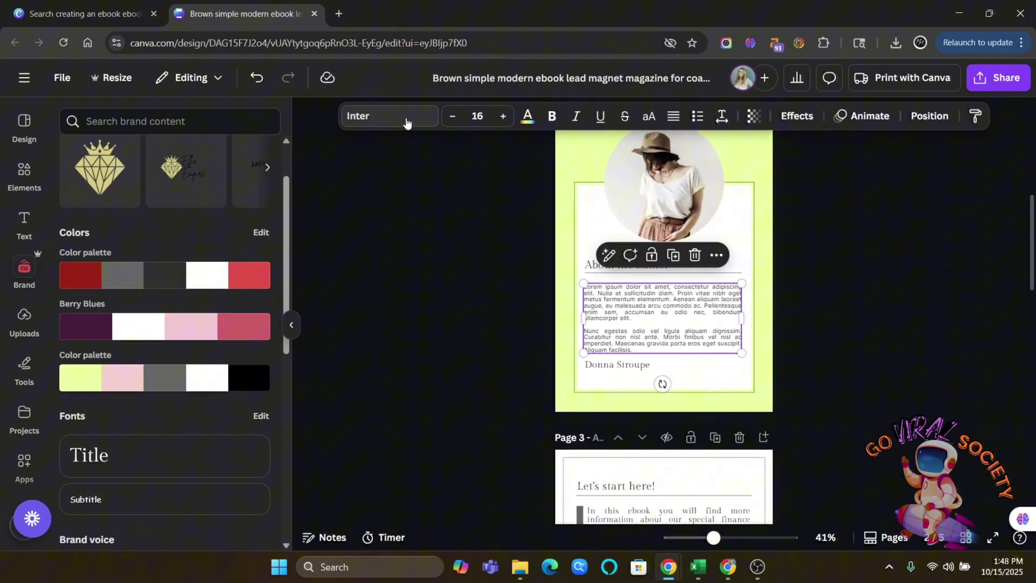
left_click(380, 116)
left_click(196, 150)
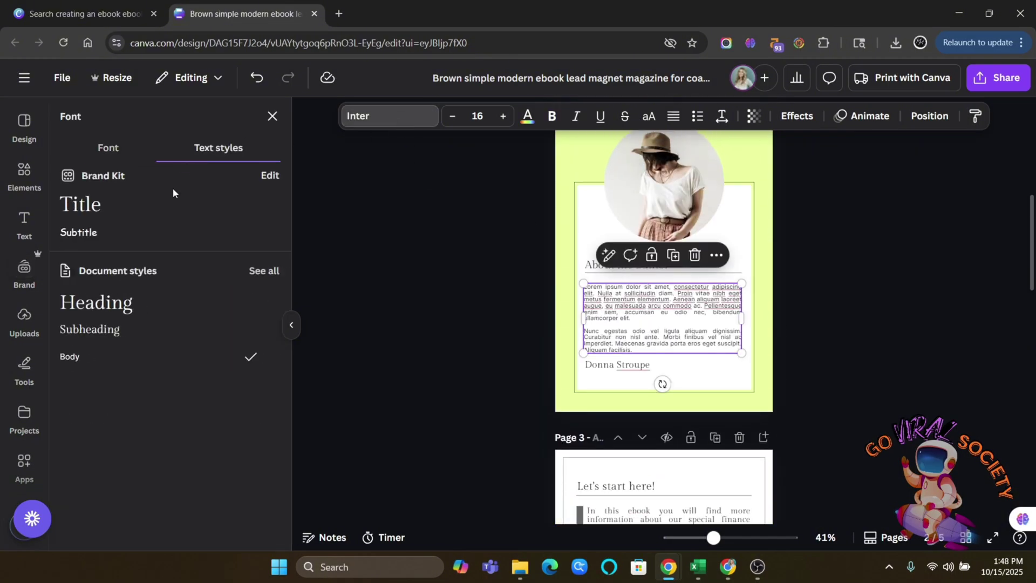
left_click(123, 241)
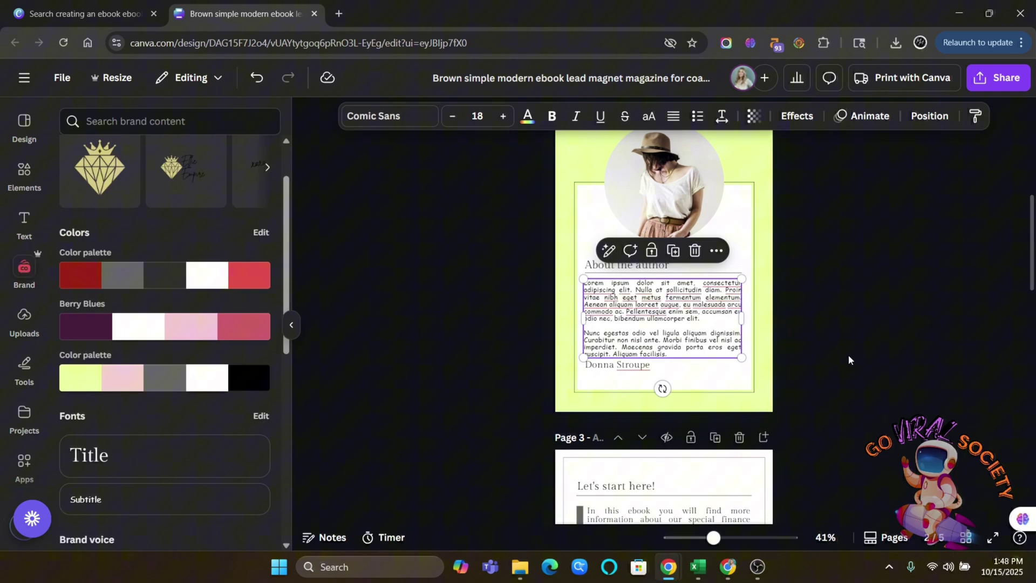
scroll(848, 354, "down", 3)
left_click(683, 389)
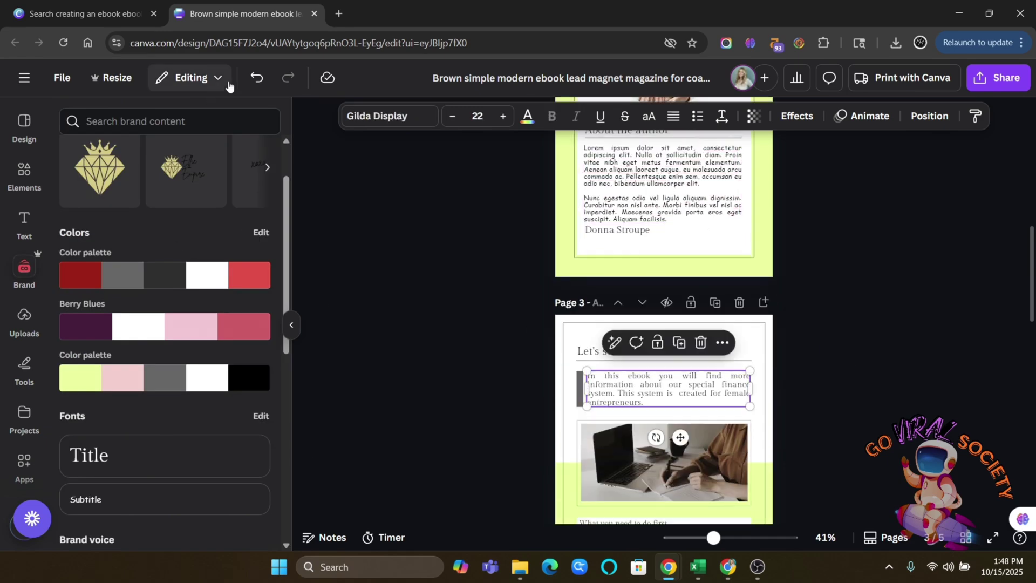
scroll(200, 162, "up", 2)
left_click(391, 115)
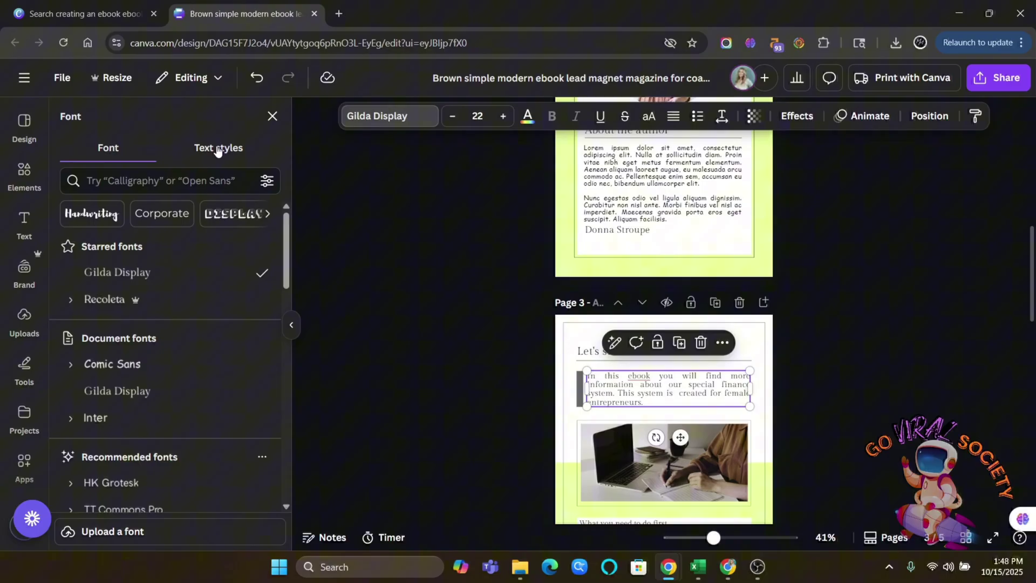
left_click(219, 147)
left_click(181, 246)
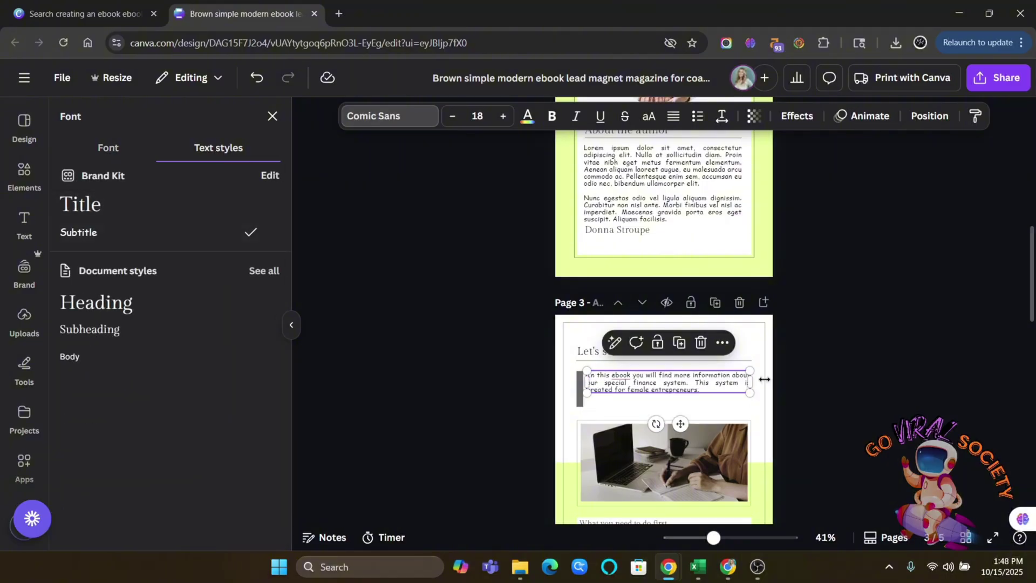
Apply the Subtitle style to page 3's Lorem ipsum body text across the whole design
scroll(800, 409, "down", 3)
left_click(719, 439)
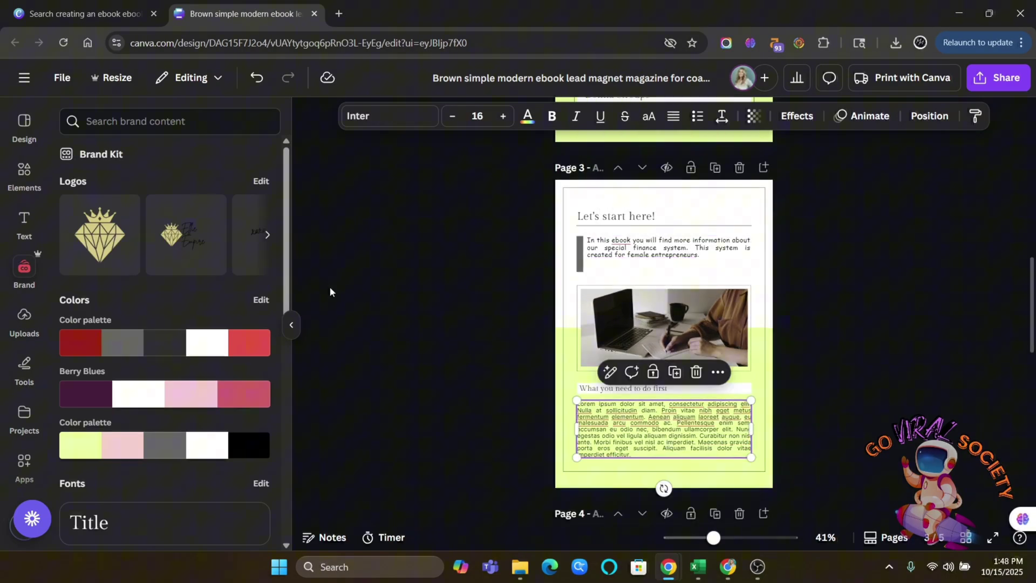
left_click(388, 116)
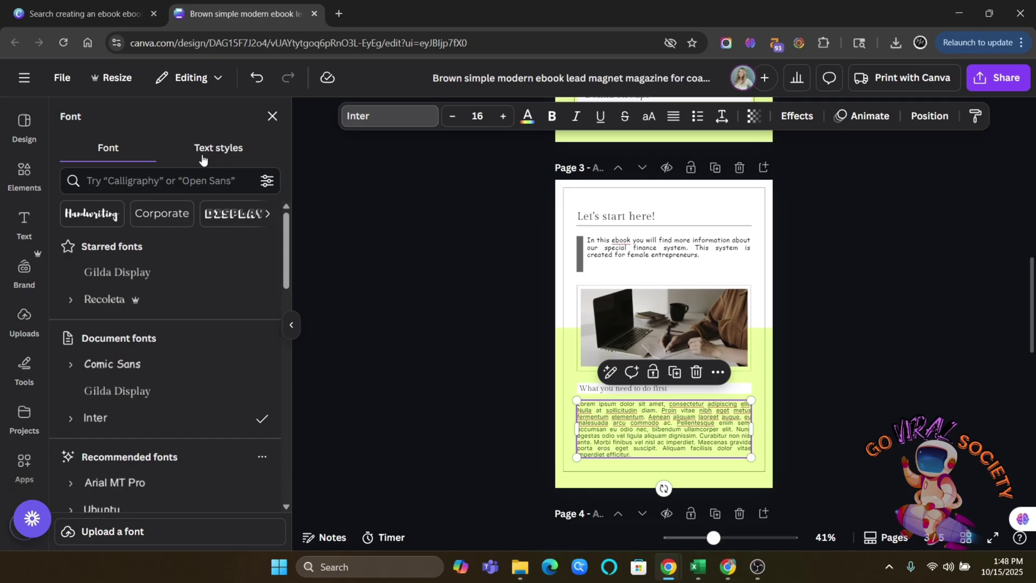
left_click(216, 148)
left_click(118, 241)
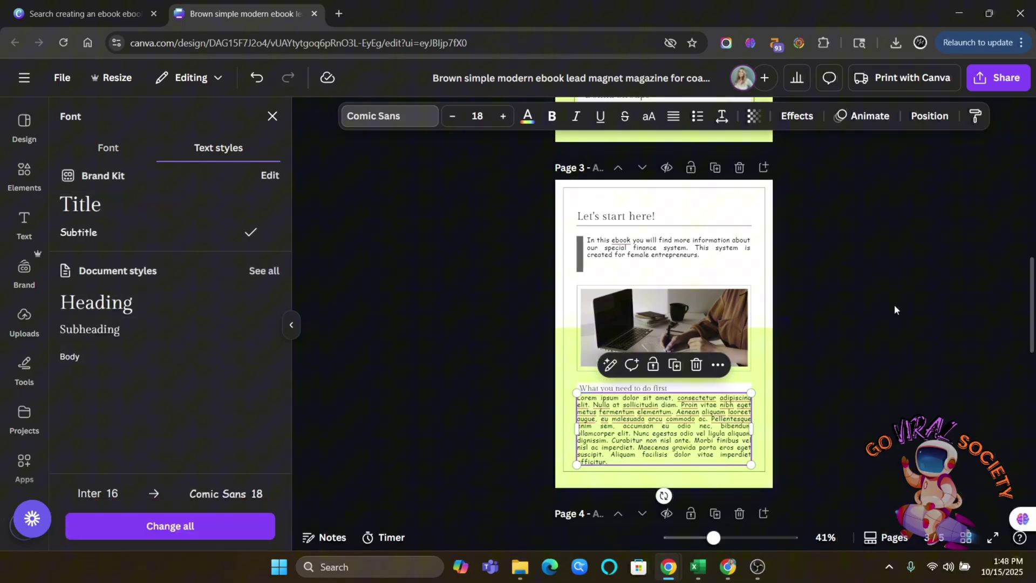
left_click(199, 524)
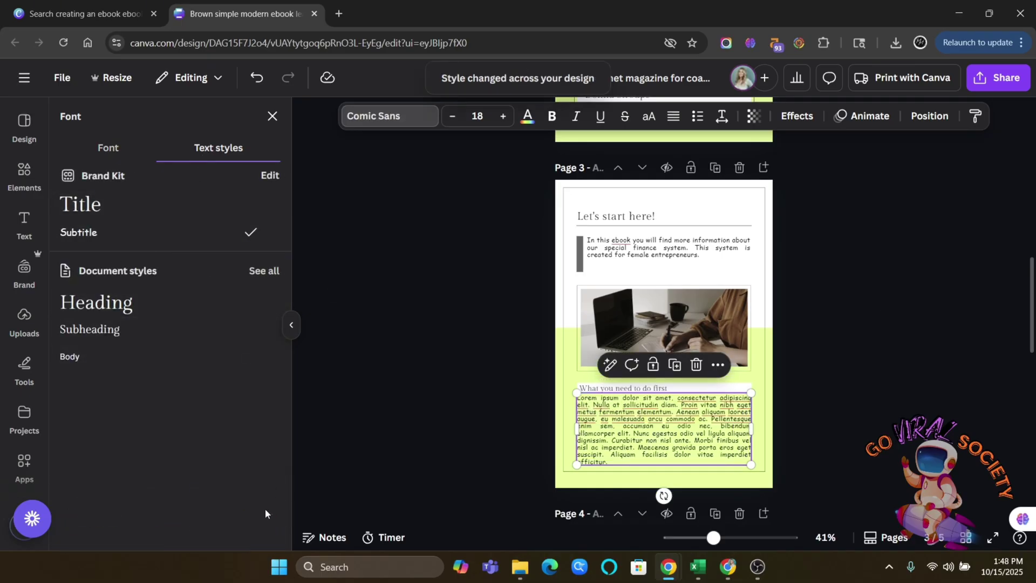
Narrow the Business loans text box on page 4 by dragging its side handle inward
scroll(850, 363, "down", 5)
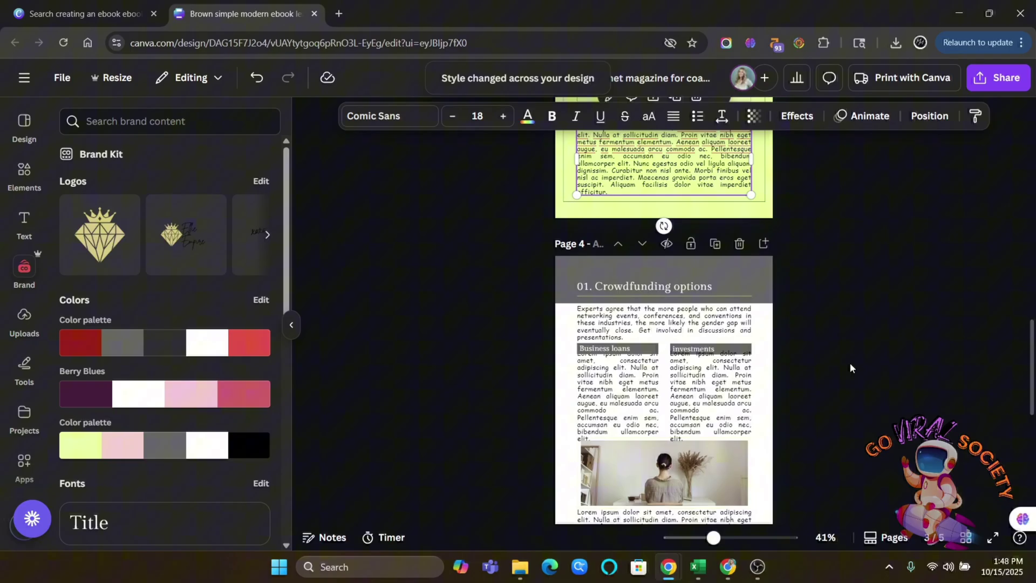
scroll(849, 363, "down", 3)
left_click(670, 221)
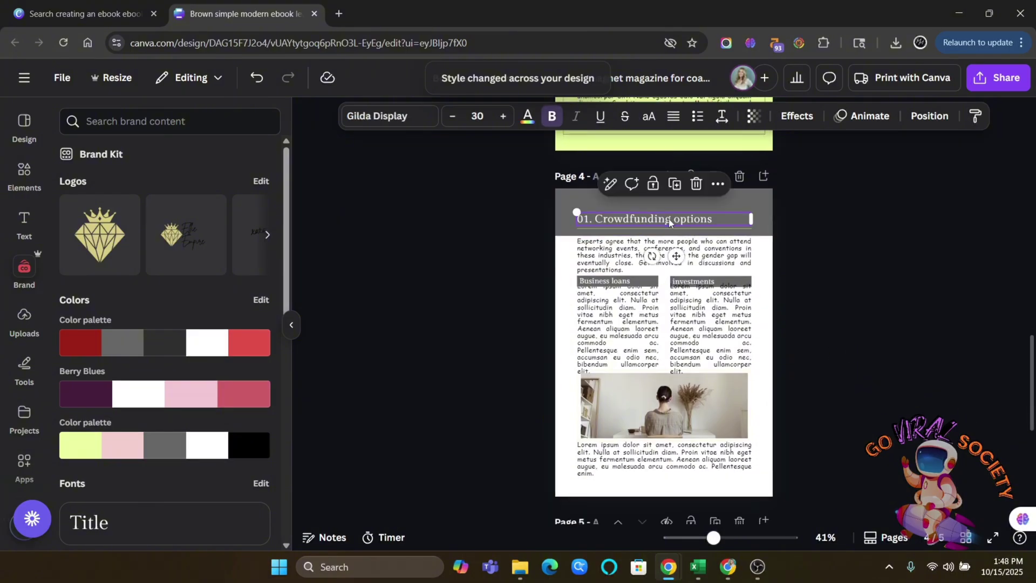
left_click(622, 268)
left_click(620, 304)
left_click(879, 294)
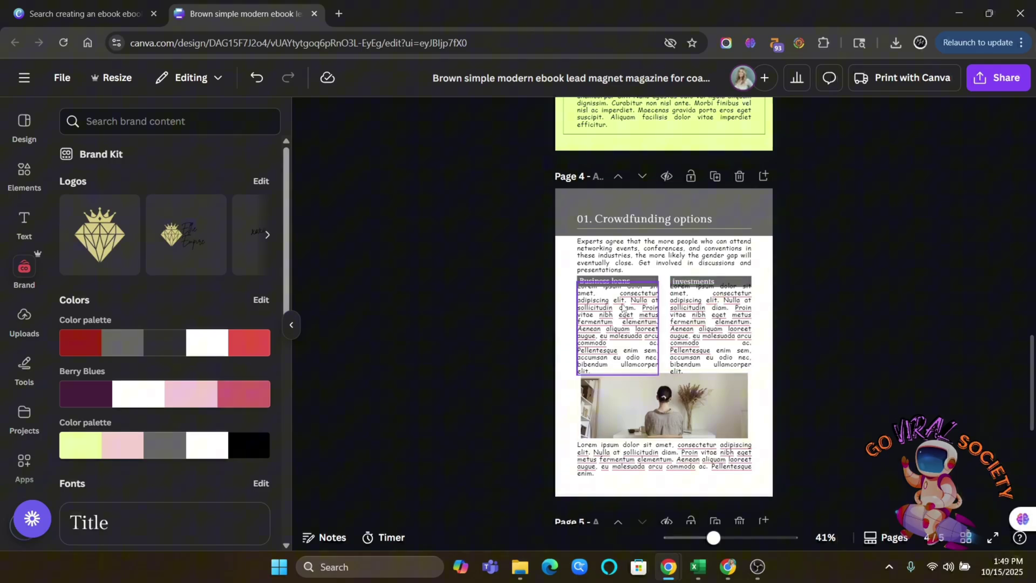
left_click(711, 324)
left_click_drag(751, 286, 738, 288)
left_click(873, 297)
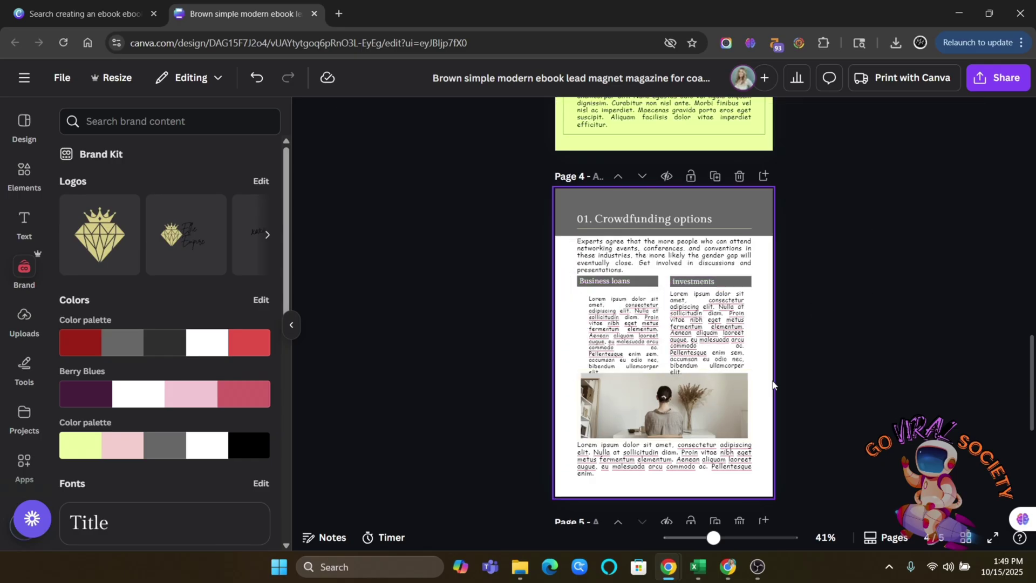
scroll(799, 356, "up", 15)
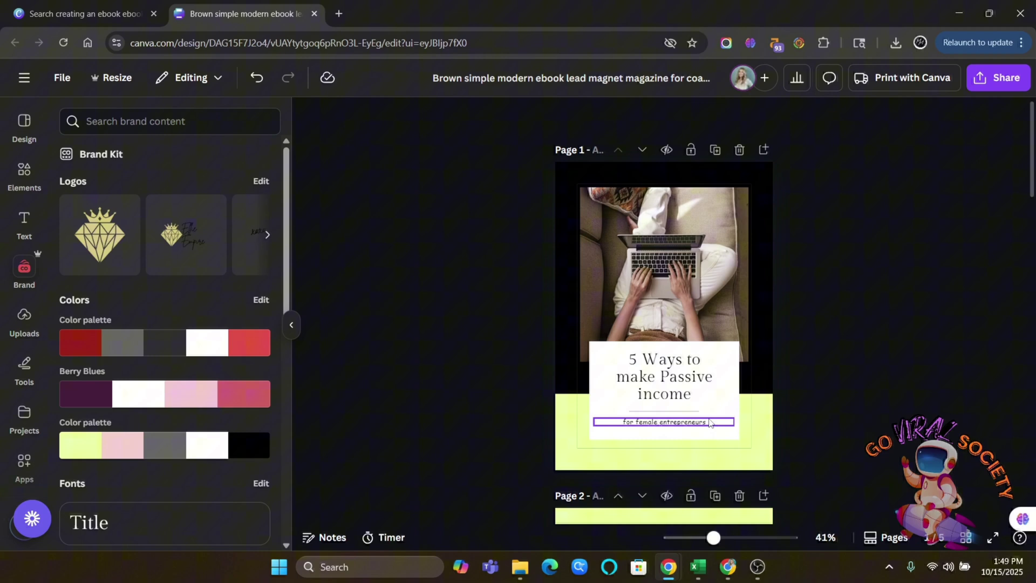
Replace the cover laptop photo with a money-fan photo from a 'passive income' Photos search
left_click(698, 238)
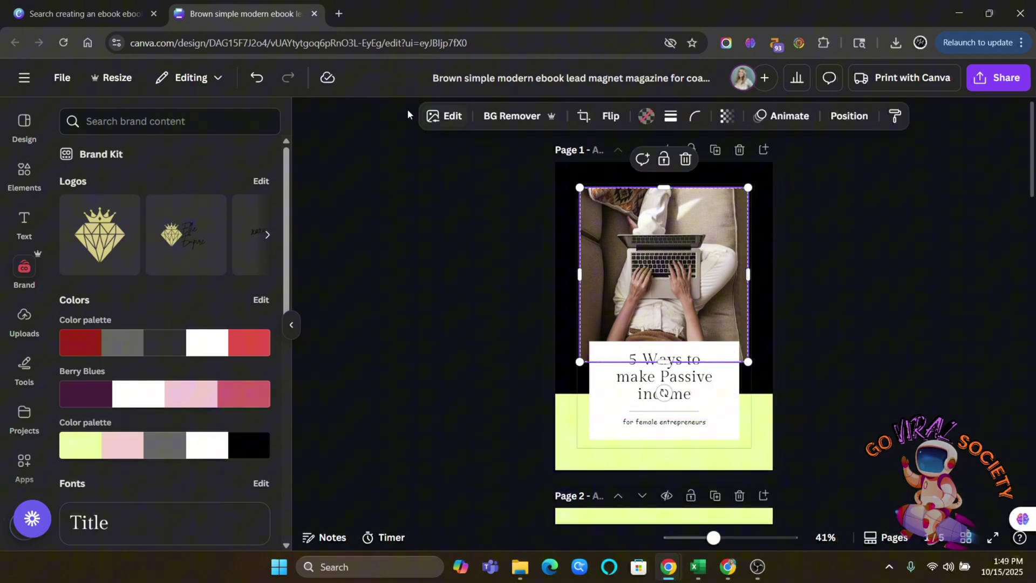
left_click(24, 172)
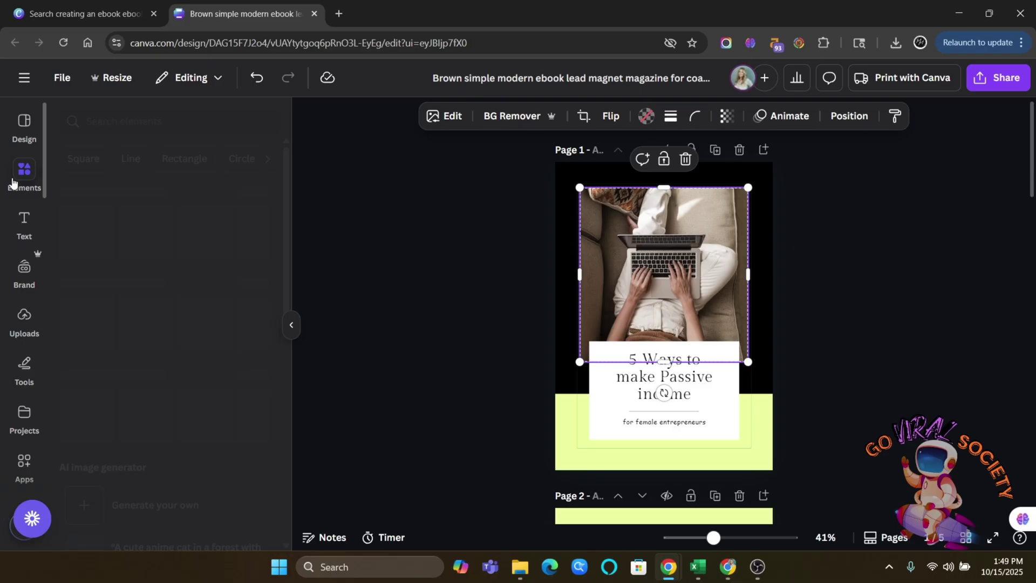
left_click(143, 120)
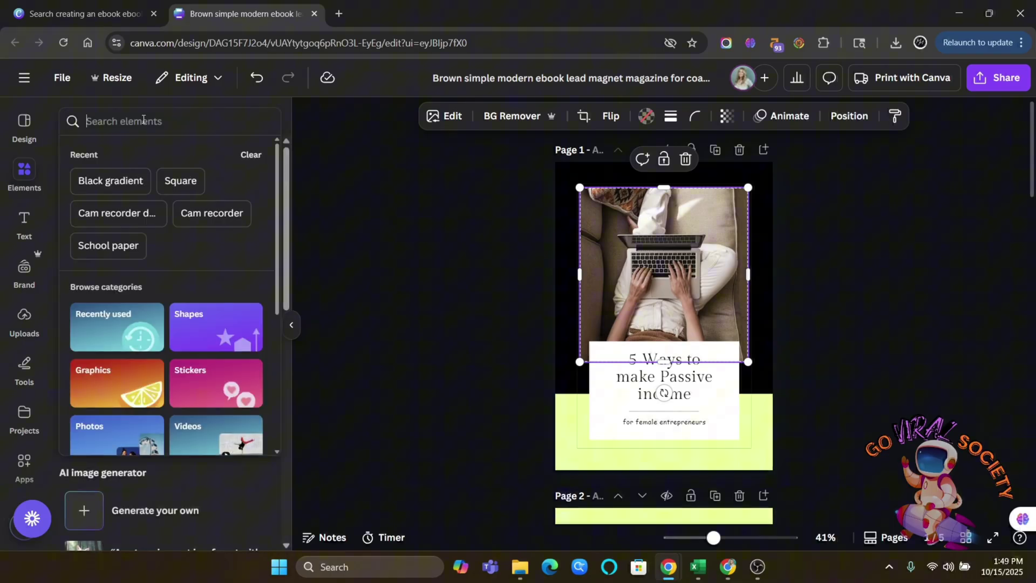
type("passive income")
key("Return")
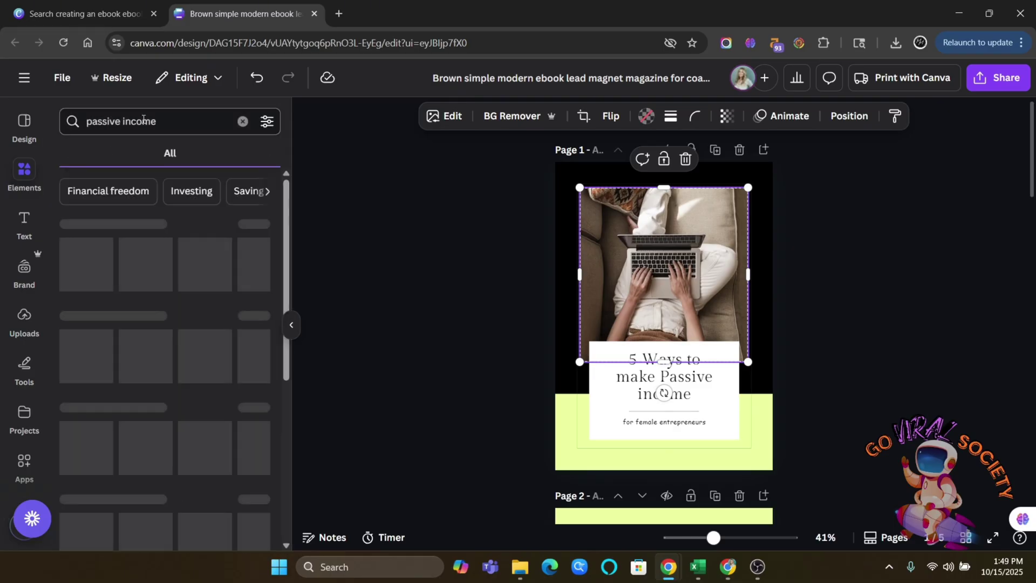
left_click(162, 152)
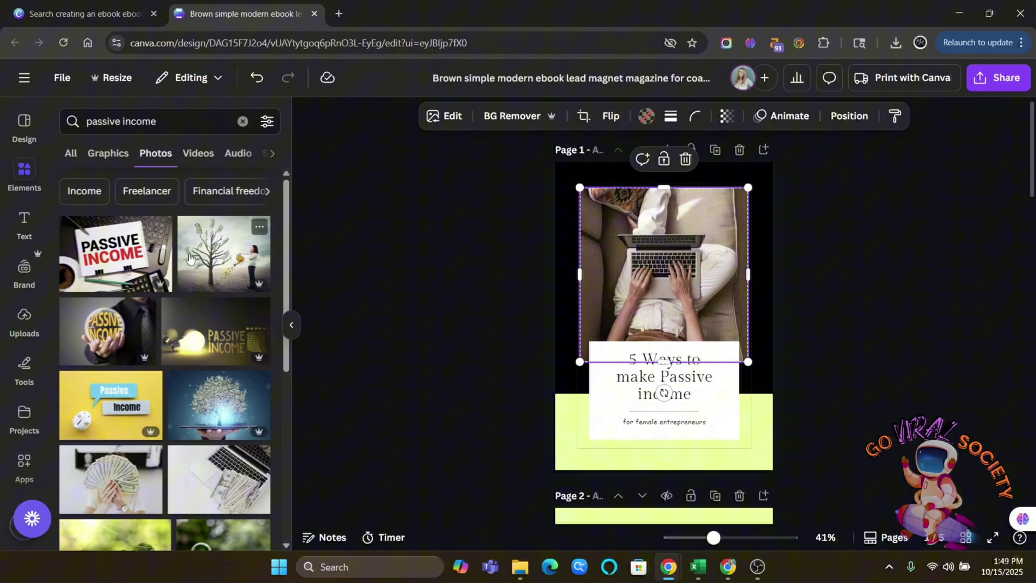
scroll(155, 389, "down", 3)
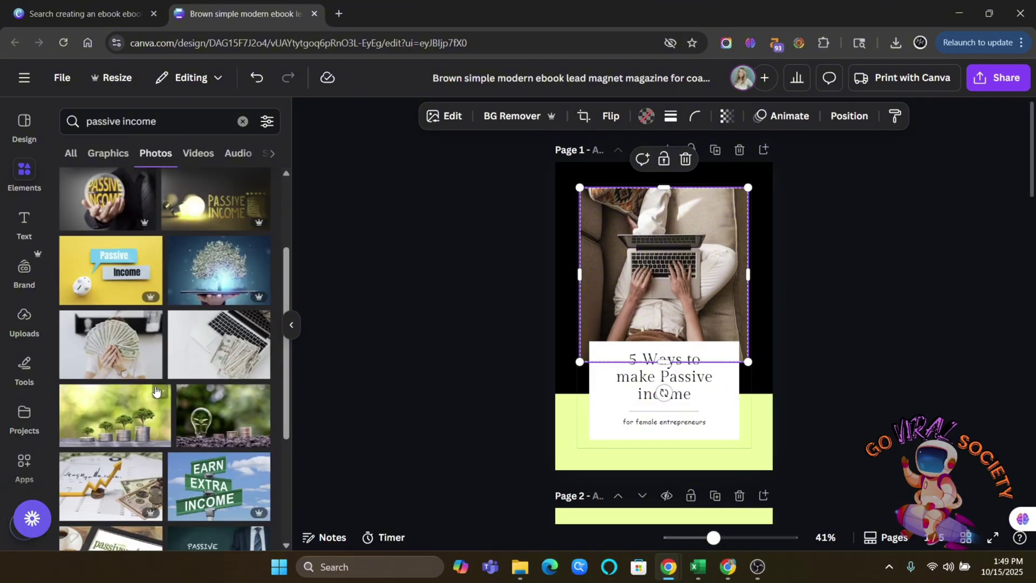
left_click_drag(125, 351, 636, 273)
left_click(866, 299)
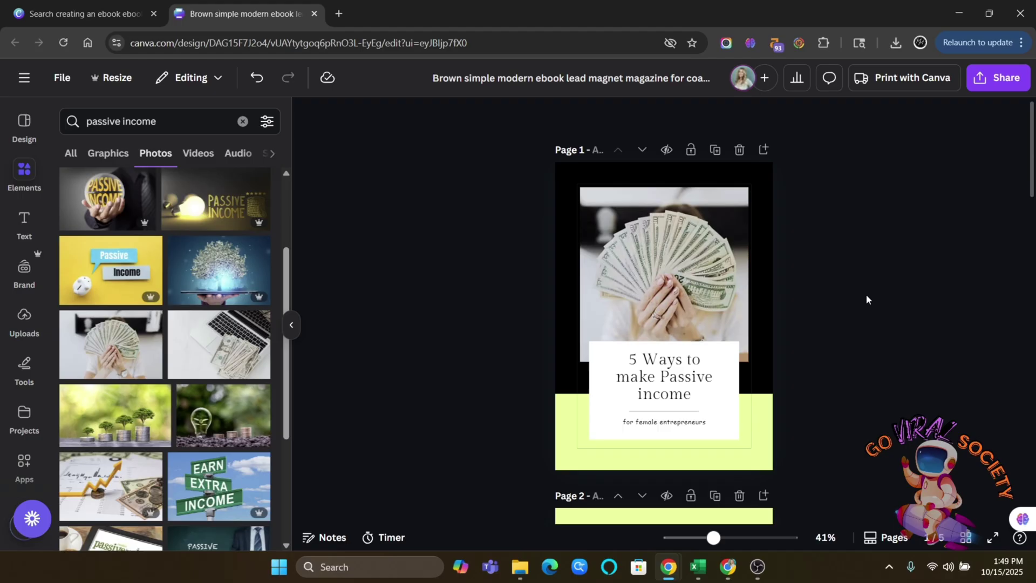
scroll(357, 377, "down", 7)
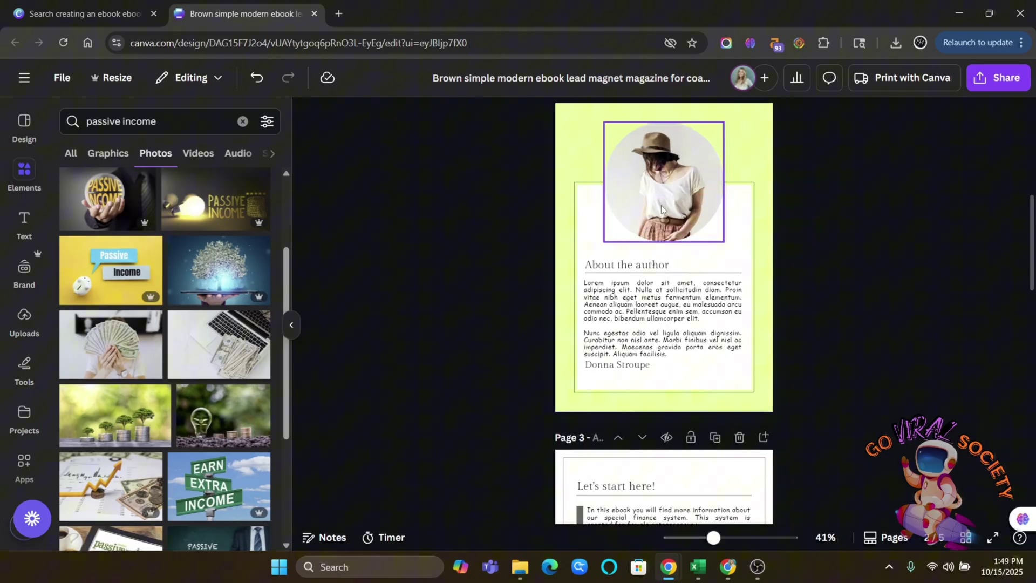
Select the page 2 author photo and bring up the Uploads image library
left_click(660, 177)
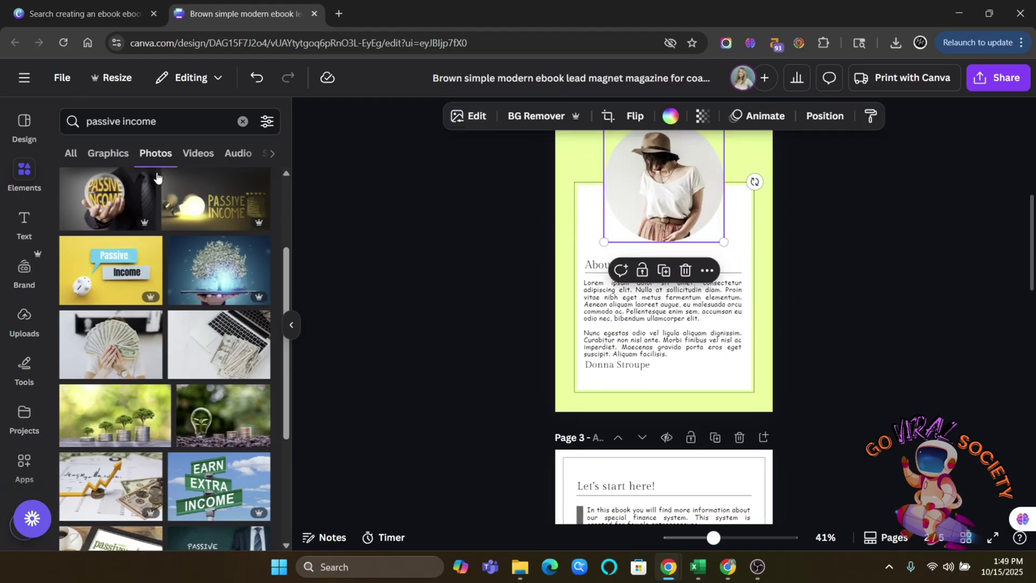
left_click(108, 122)
left_click_drag(156, 121, 86, 122)
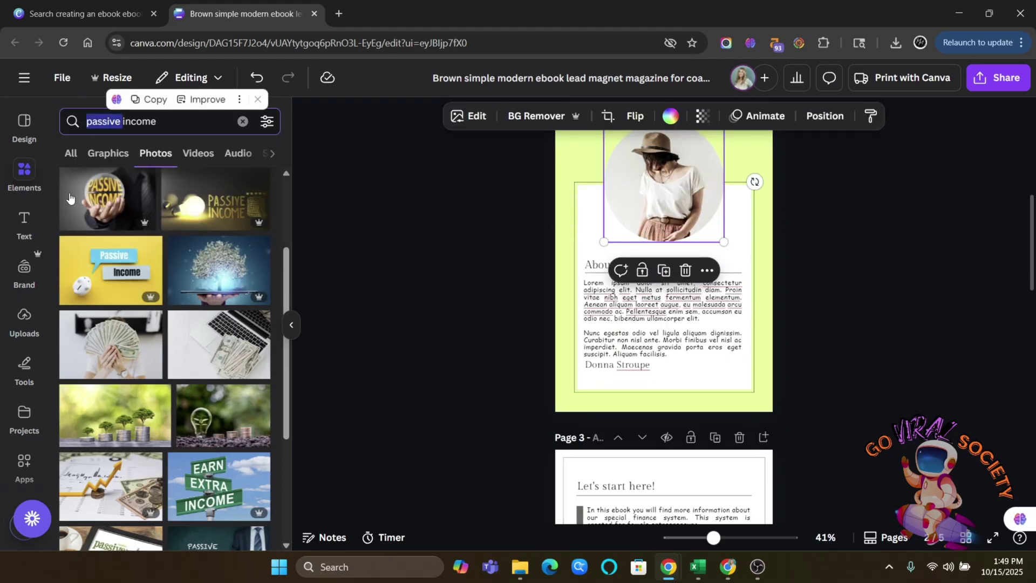
left_click(25, 321)
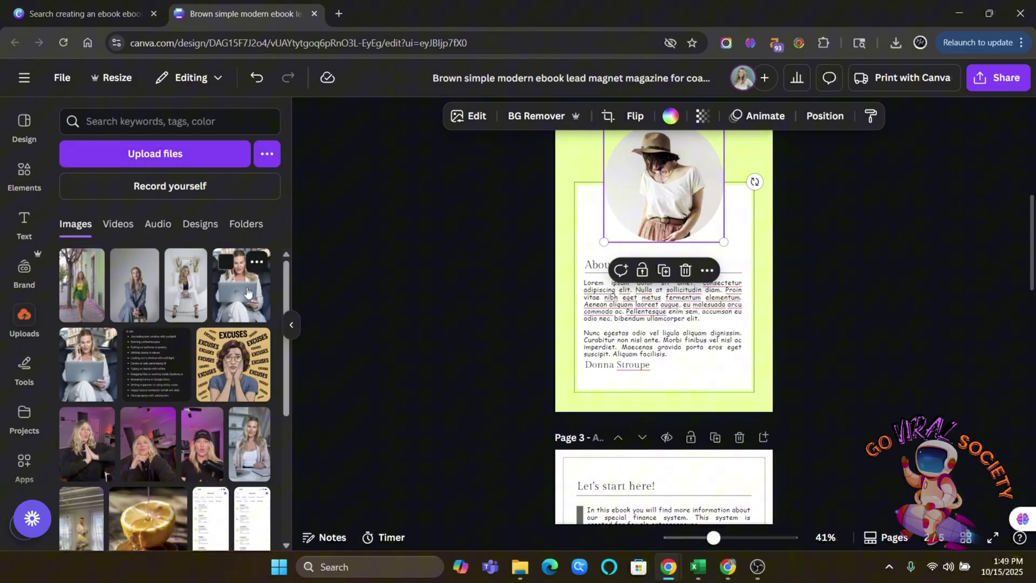
Replace the page 2 author photo with the white-suit upload
left_click_drag(194, 285, 648, 195)
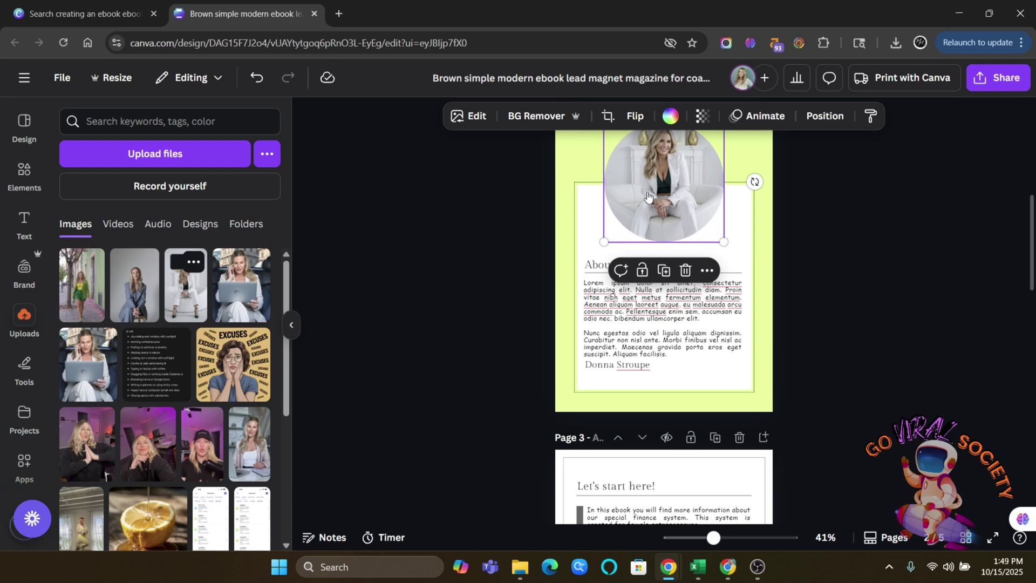
left_click(850, 320)
scroll(840, 337, "down", 4)
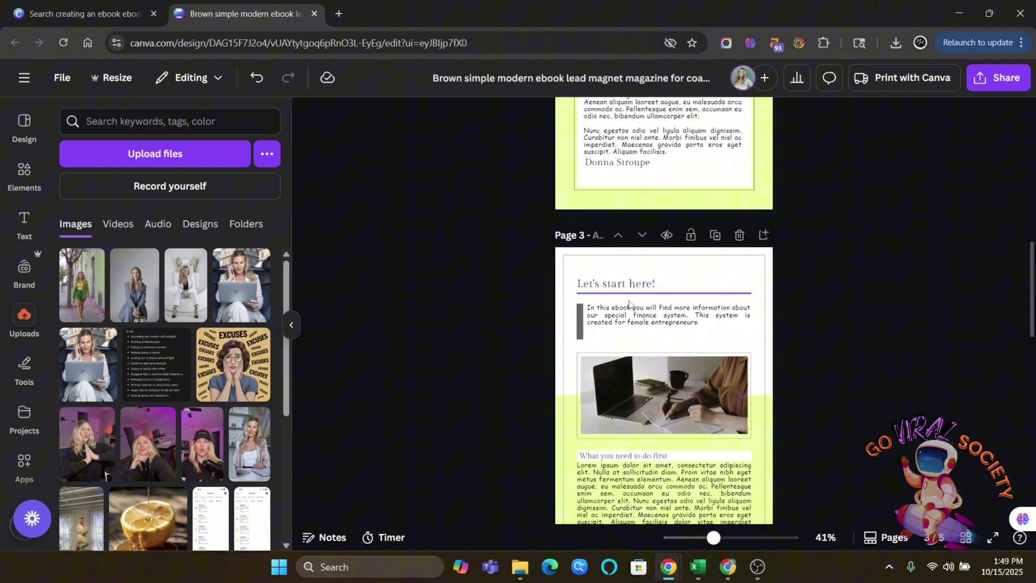
Select the cover title '5 Ways to make Passive income' text
scroll(861, 349, "down", 5)
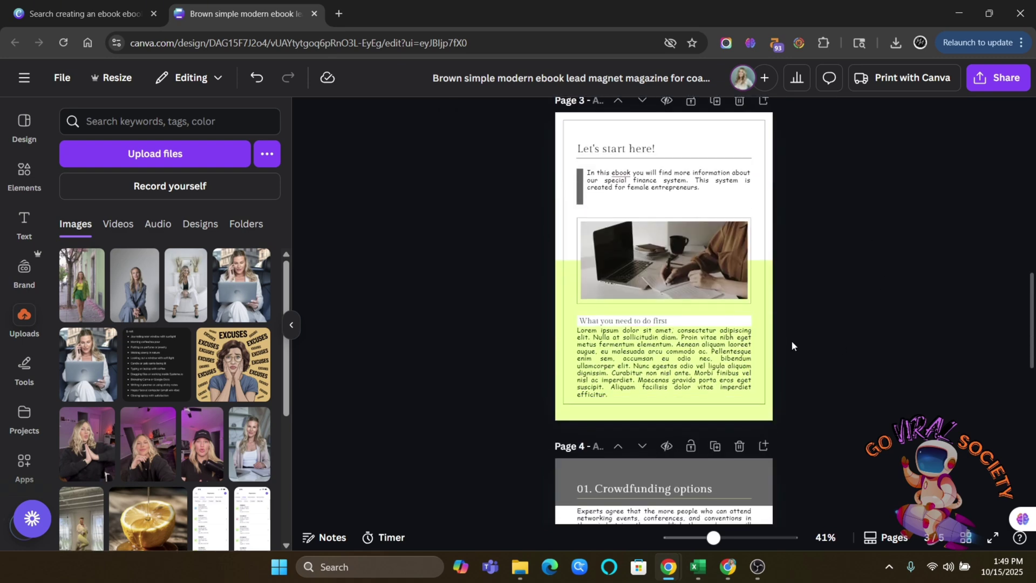
scroll(814, 289, "up", 12)
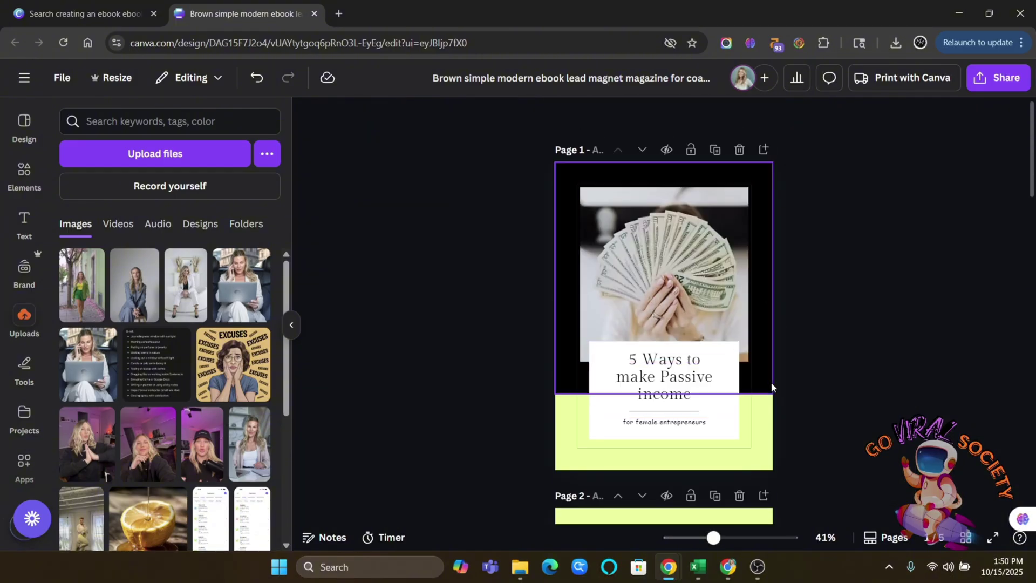
left_click(700, 379)
left_click(700, 379)
key("ctrl+c")
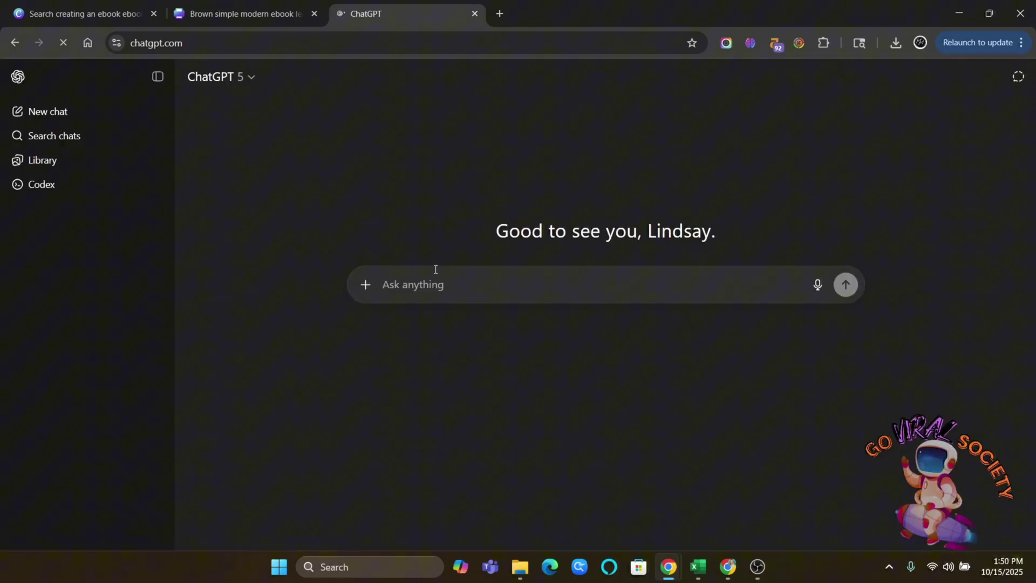
Send ChatGPT a prompt asking for five steps for the ebook
key("ctrl+v")
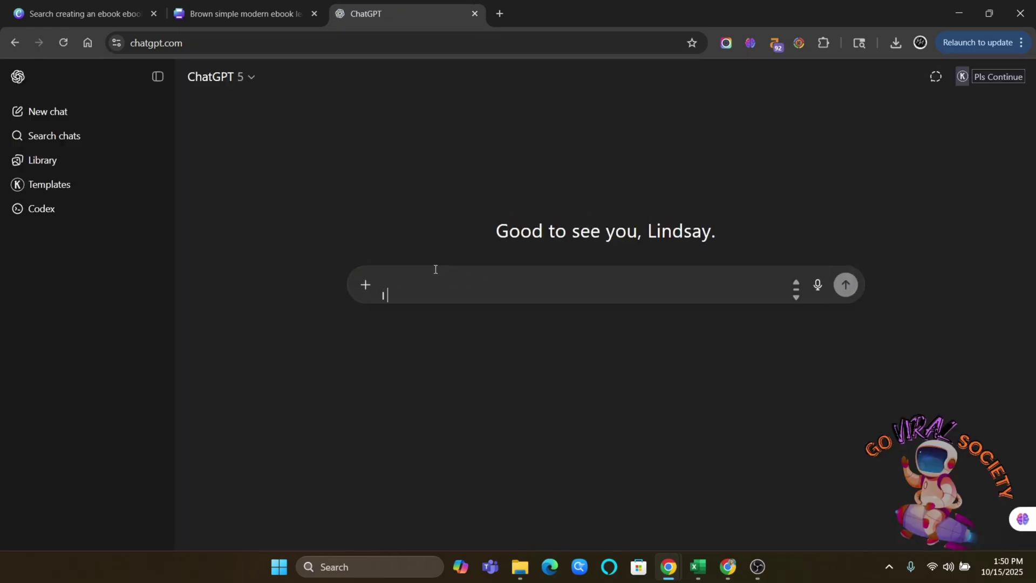
type("am creating an ebook about this topic, can you help me create 5 steps for this ebook")
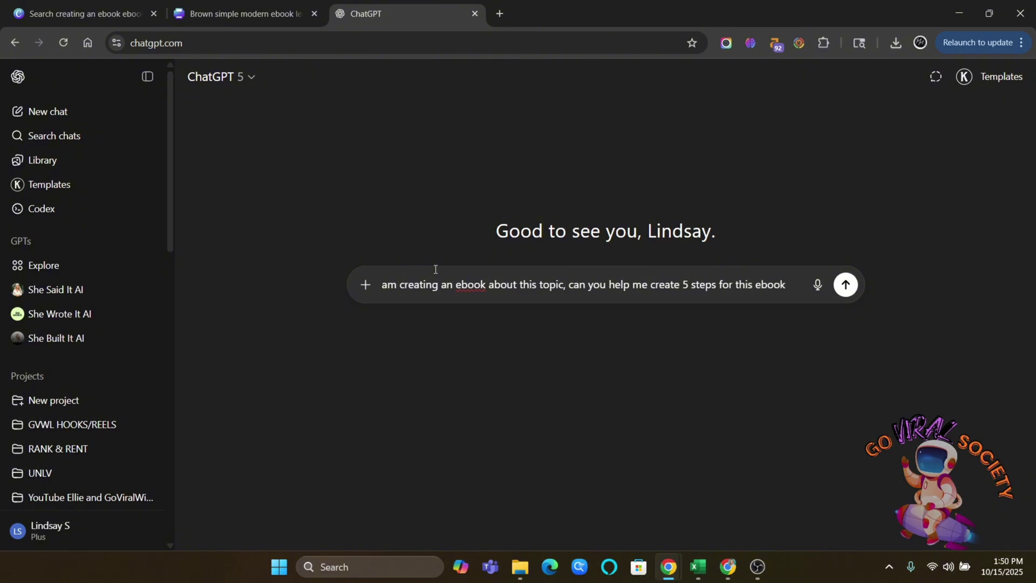
key("Return")
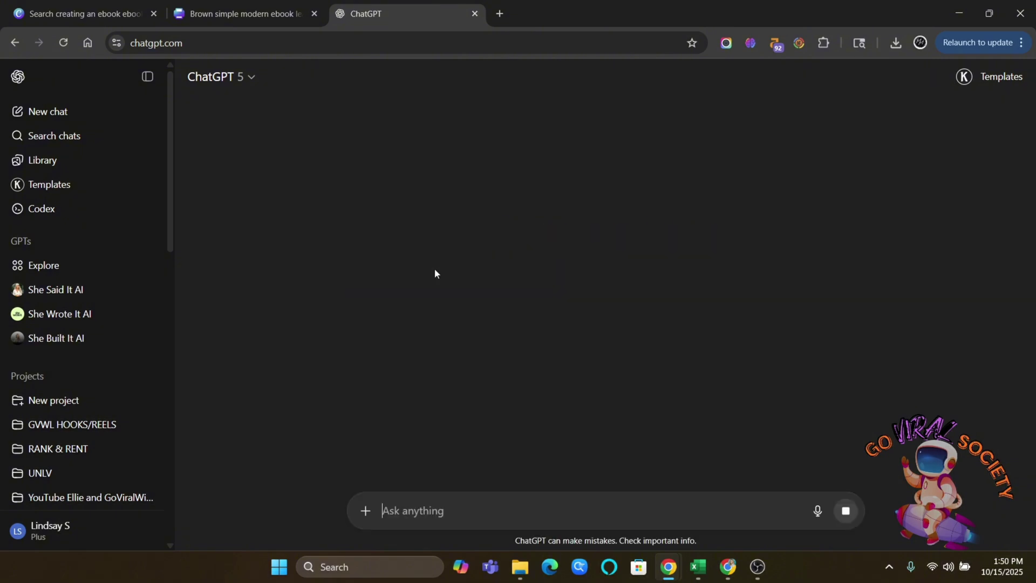
Give ChatGPT the ebook title and read the five-step passive income outline
left_click(148, 76)
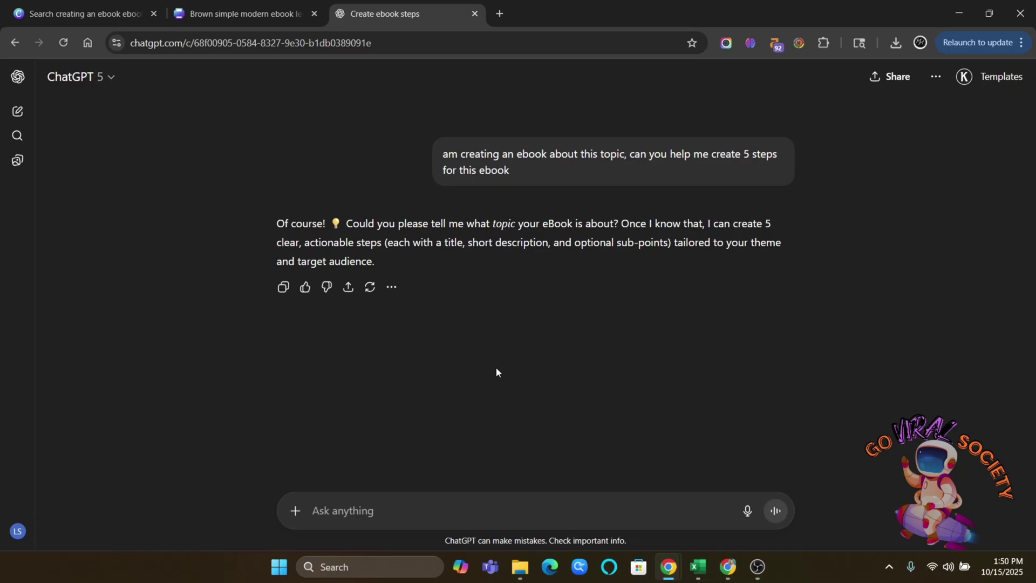
key("ctrl+v")
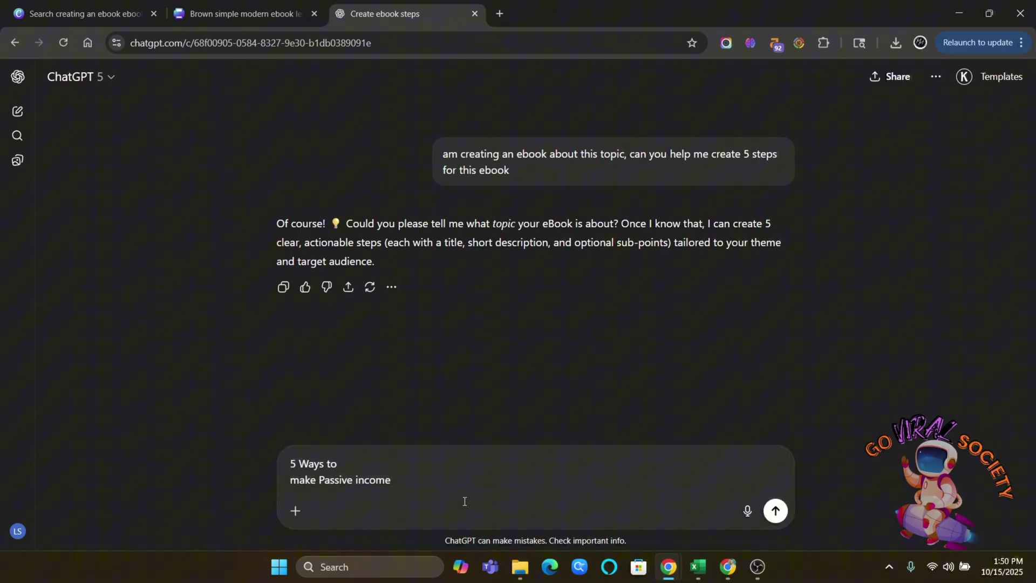
key("Return")
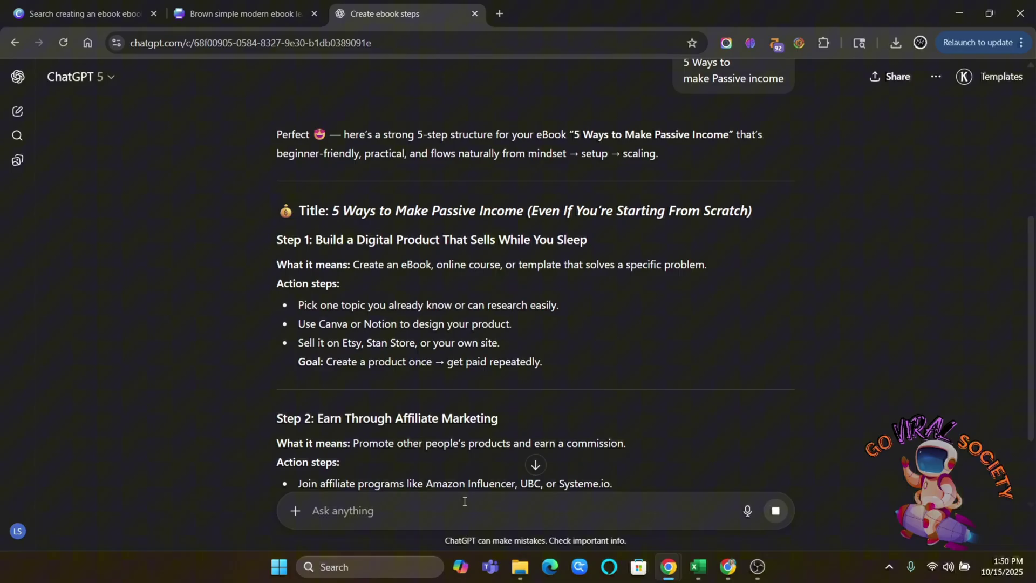
scroll(317, 174, "down", 3)
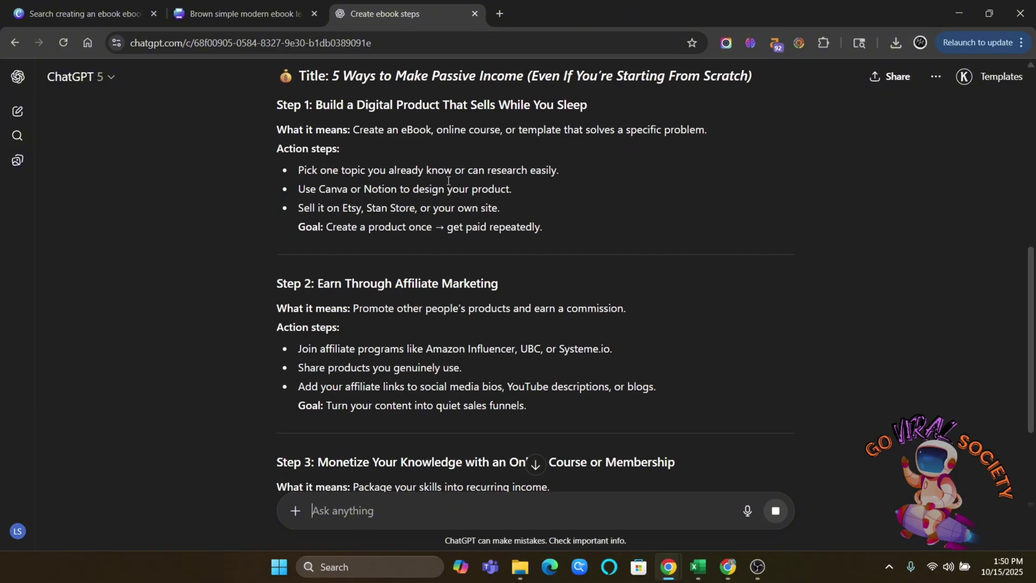
scroll(389, 286, "down", 8)
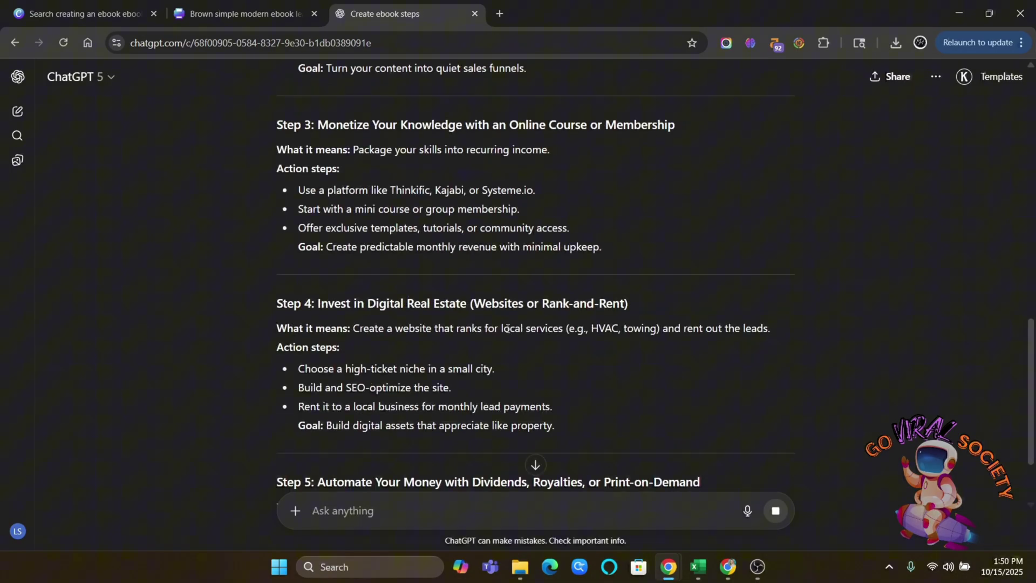
scroll(407, 406, "down", 3)
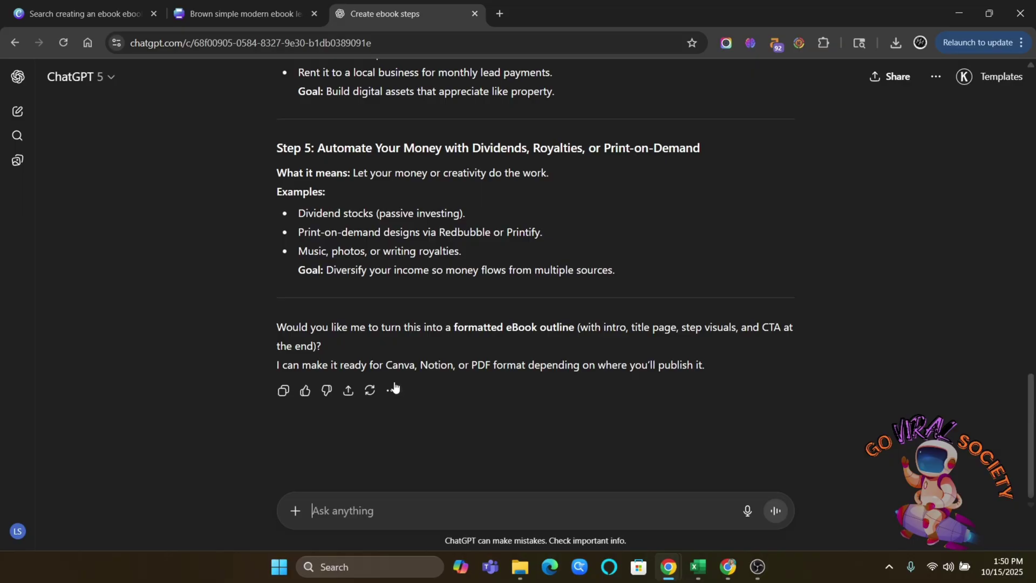
left_click(292, 12)
Try the pink Table of Contents template on page 3, then undo it
left_click(840, 358)
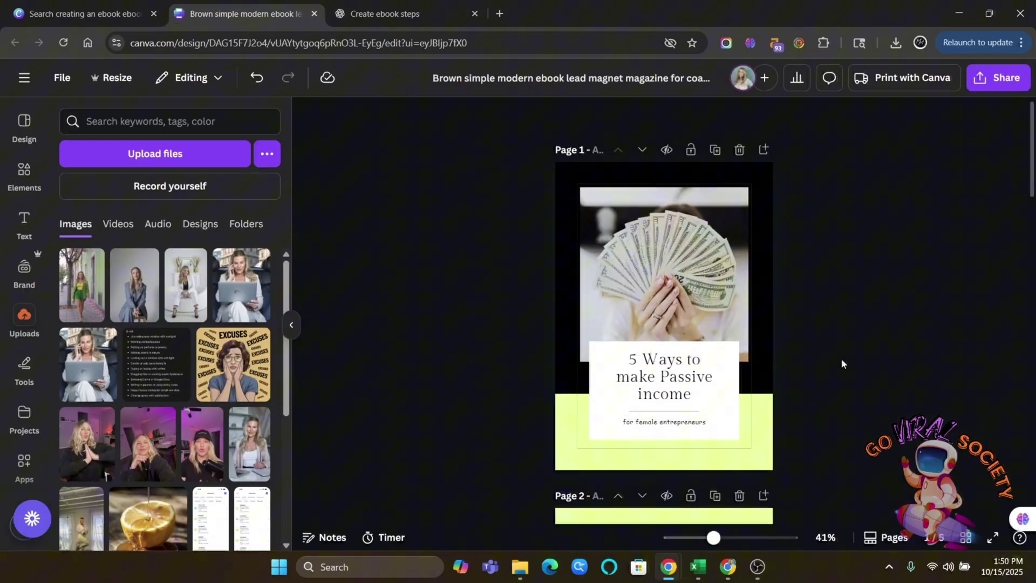
scroll(841, 358, "down", 10)
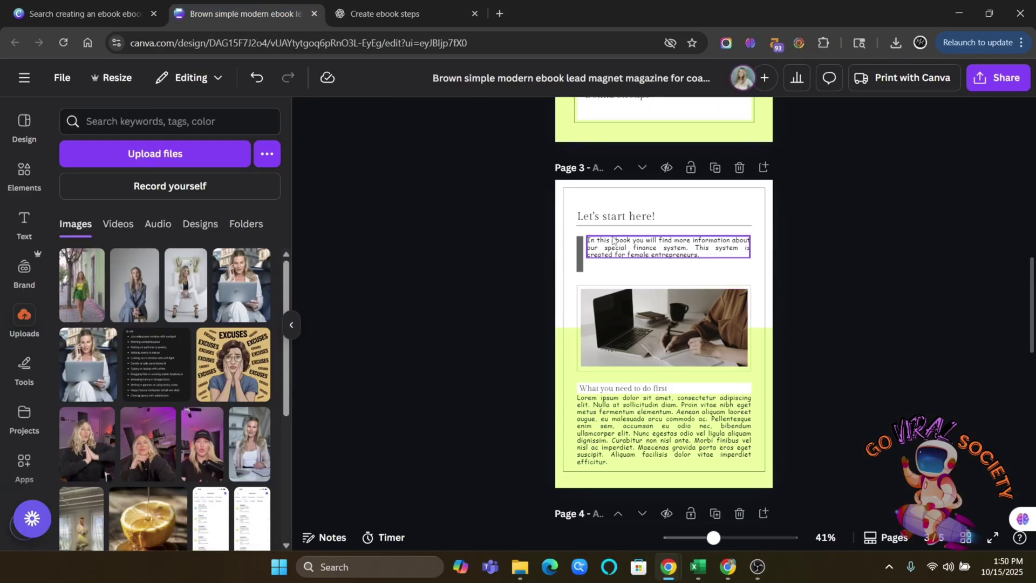
left_click(23, 124)
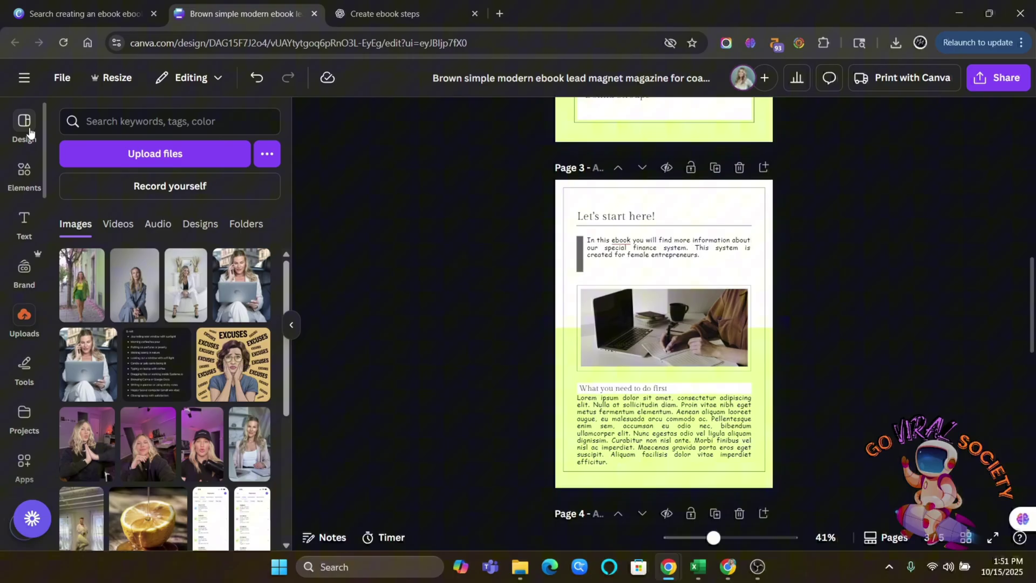
left_click(193, 195)
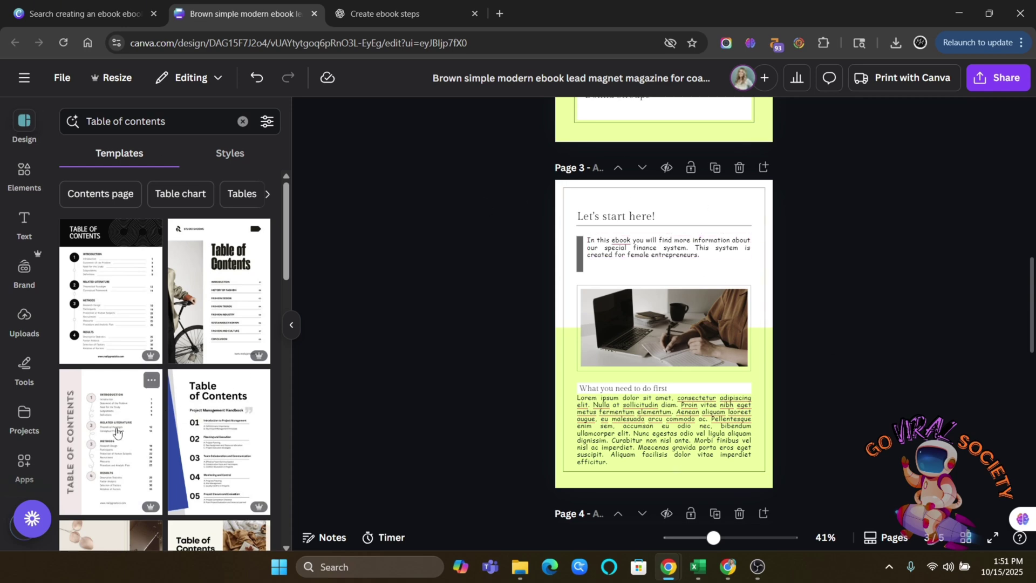
left_click(116, 430)
scroll(823, 358, "down", 5)
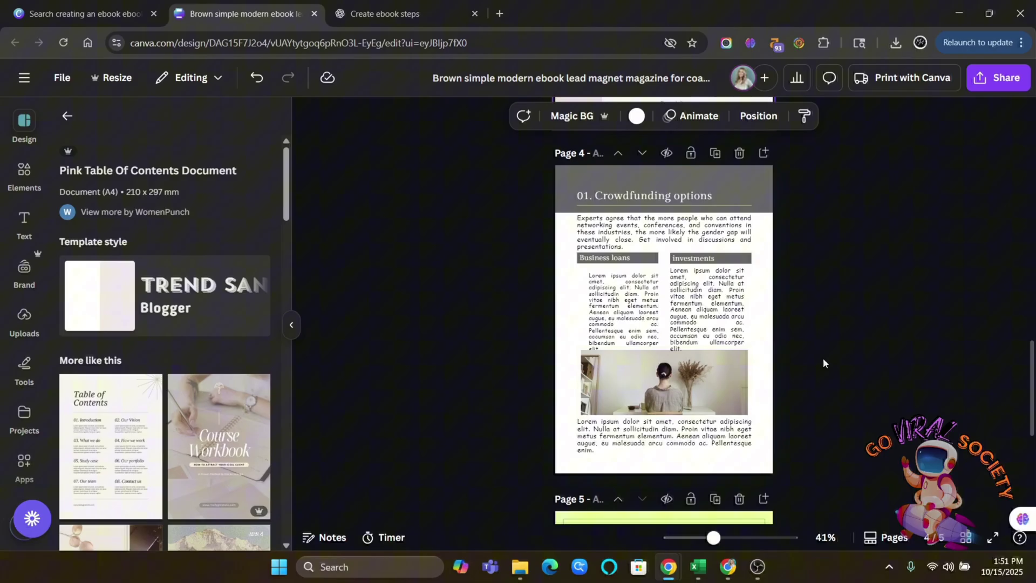
scroll(823, 358, "up", 5)
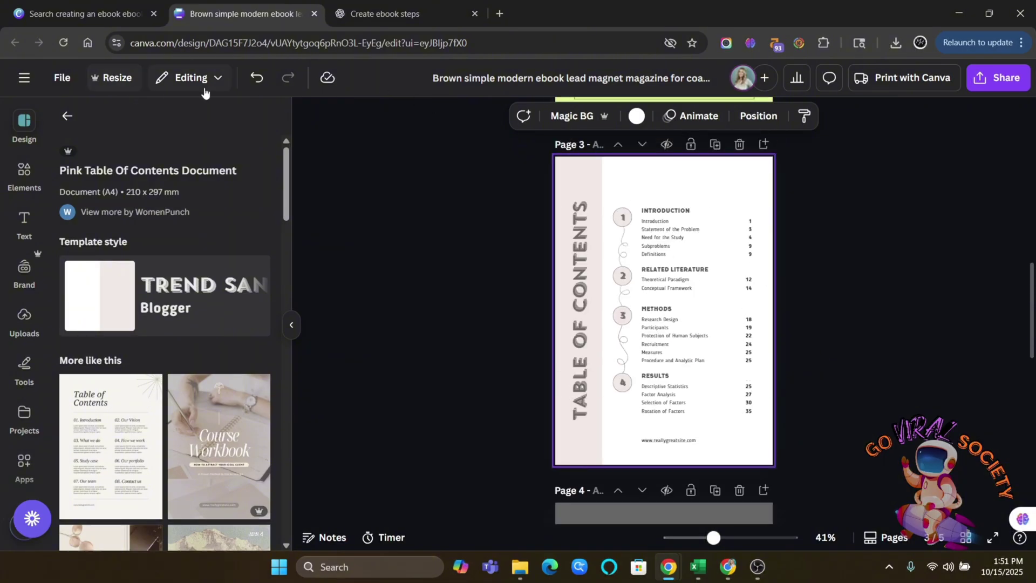
left_click(247, 79)
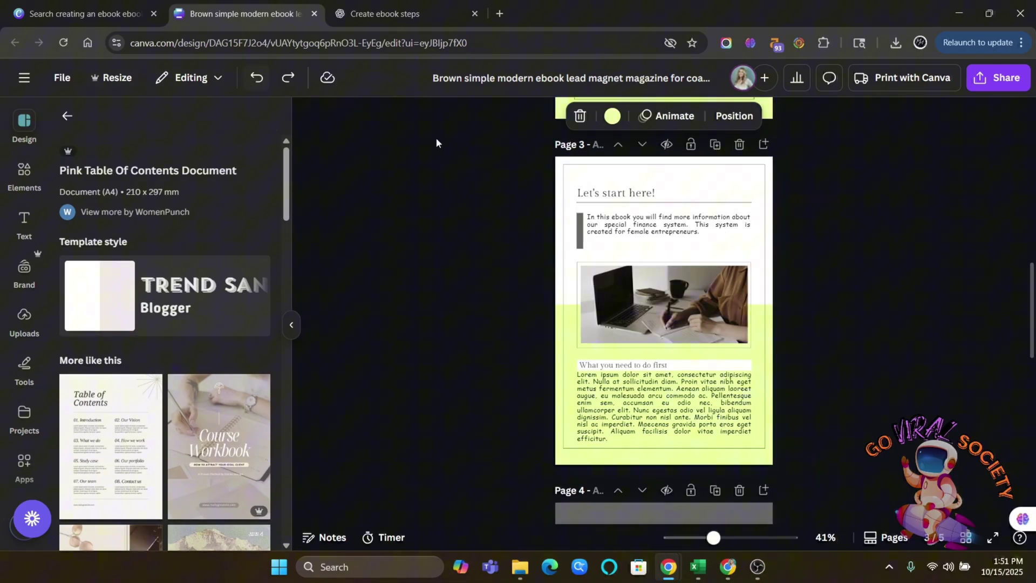
Duplicate the "Let's start here!" page and apply the beige Table of Contents template to page 3
scroll(861, 215, "up", 8)
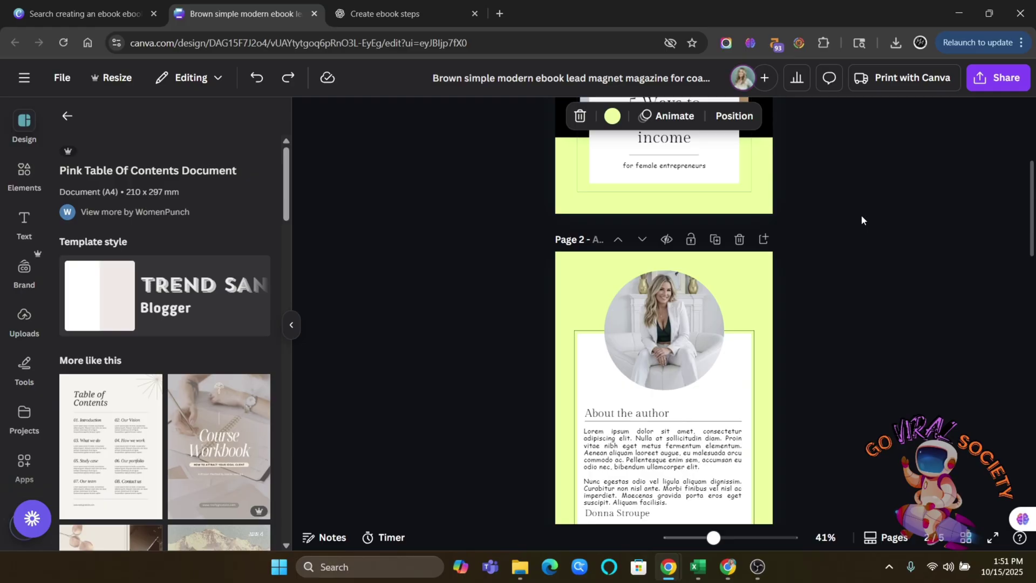
scroll(861, 215, "down", 5)
left_click(716, 280)
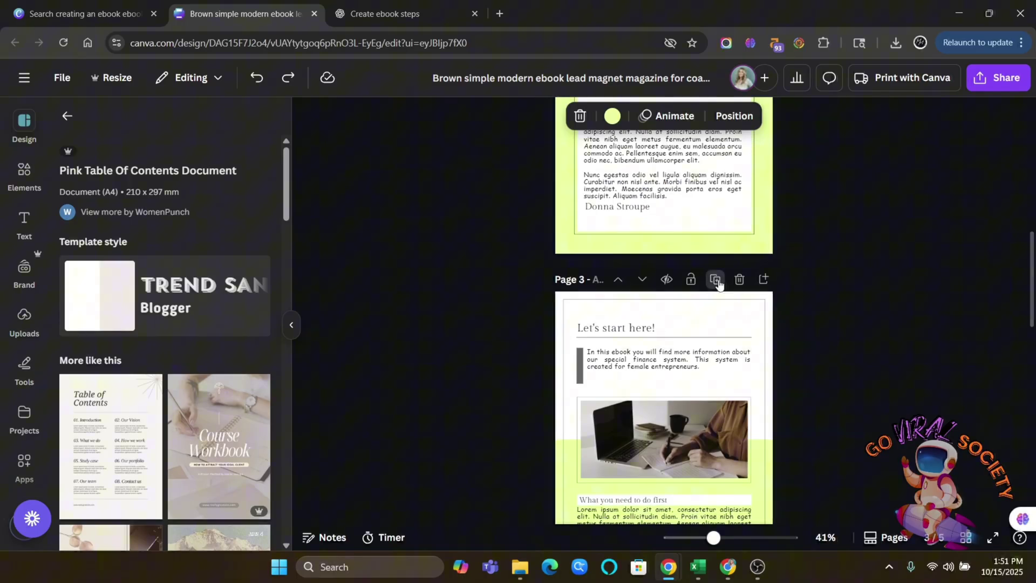
scroll(634, 300, "up", 3)
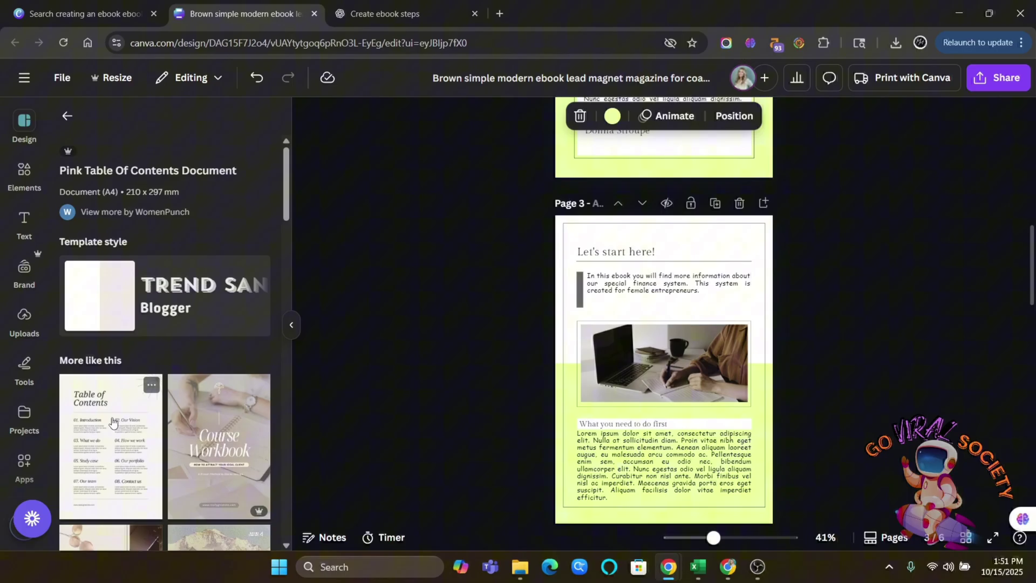
left_click(112, 420)
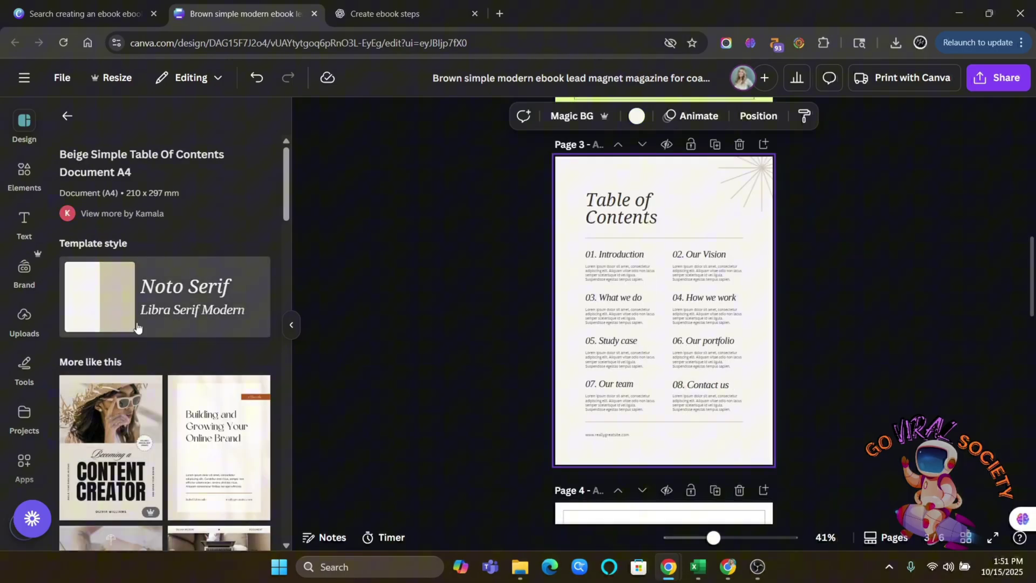
Recolour the Table of Contents page pink using the third brand palette
left_click(23, 279)
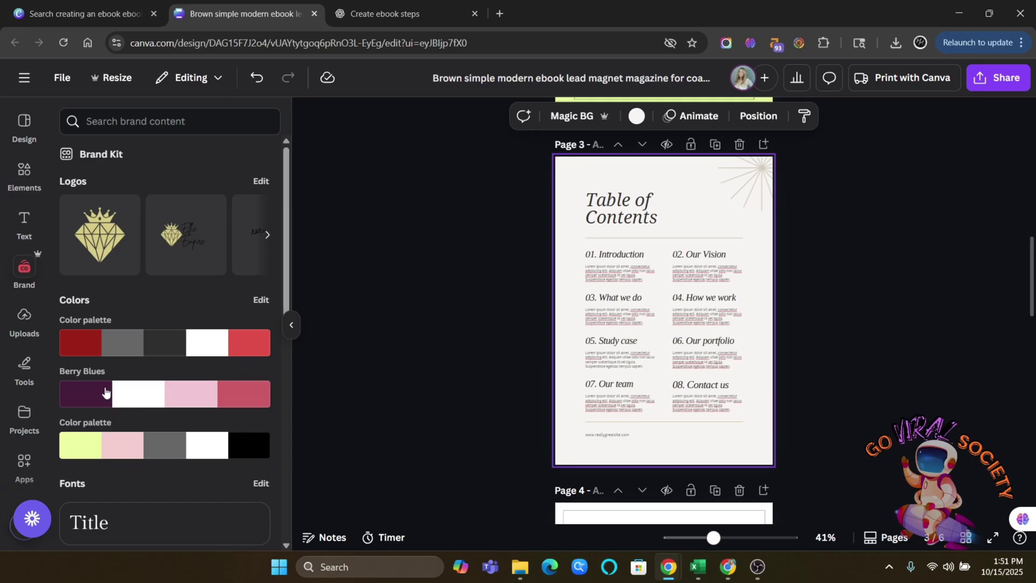
left_click(145, 445)
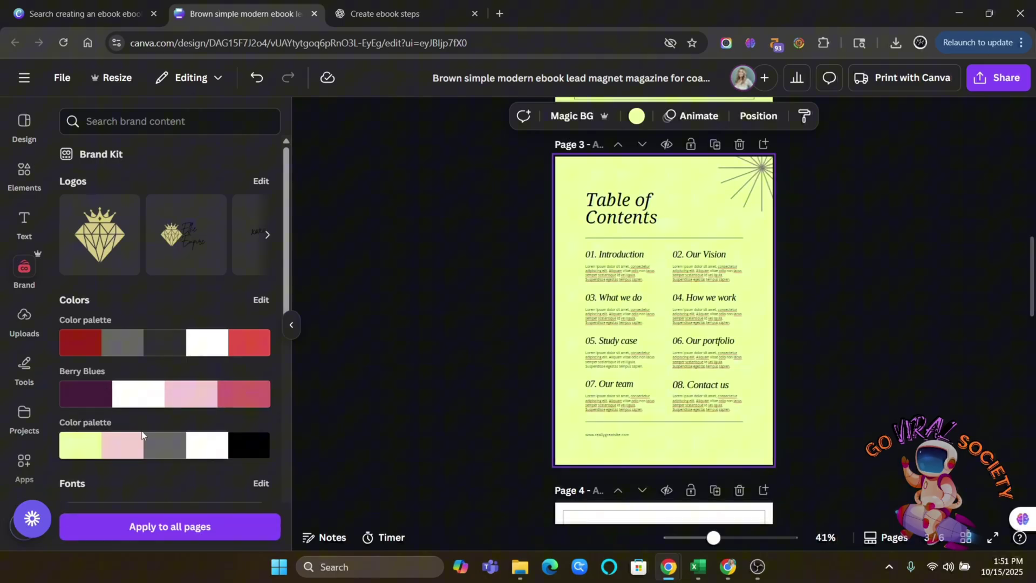
left_click(144, 444)
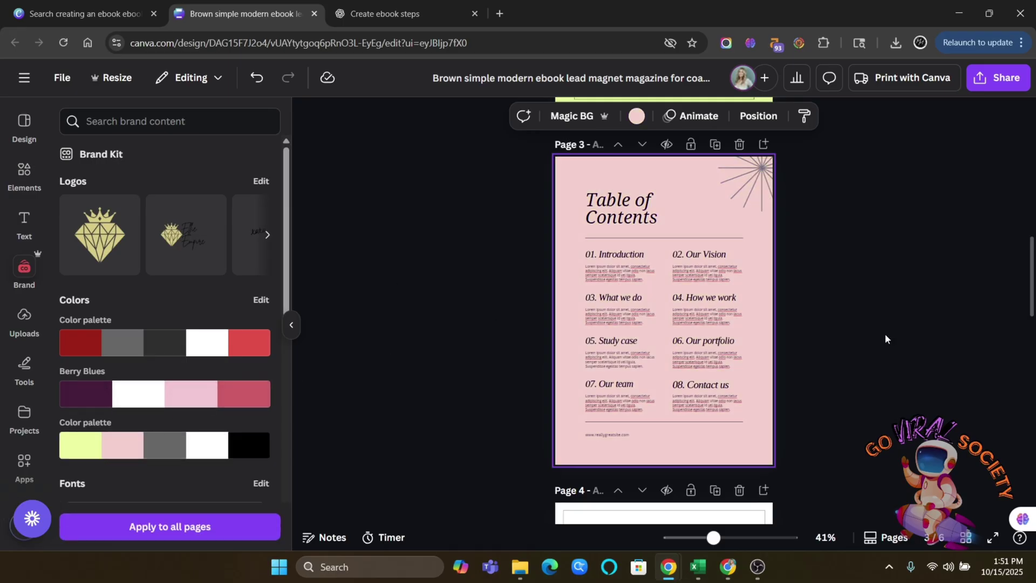
scroll(888, 334, "up", 5)
scroll(834, 285, "down", 5)
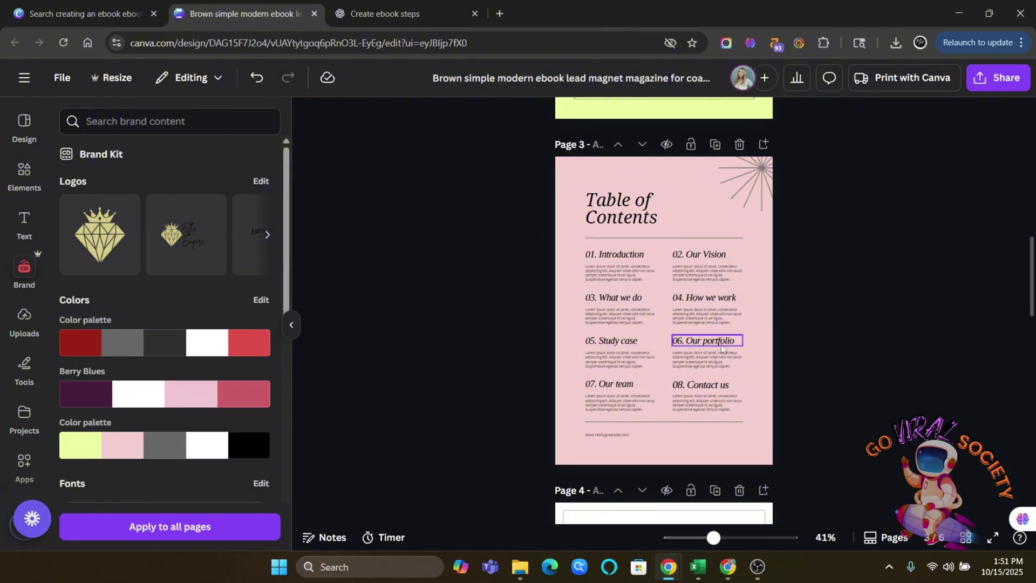
Delete entries 06–08, the bottom rule, website line and starburst from the contents page
left_click_drag(758, 406, 590, 407)
key("Delete")
left_click(702, 341)
key("Delete")
key("Delete")
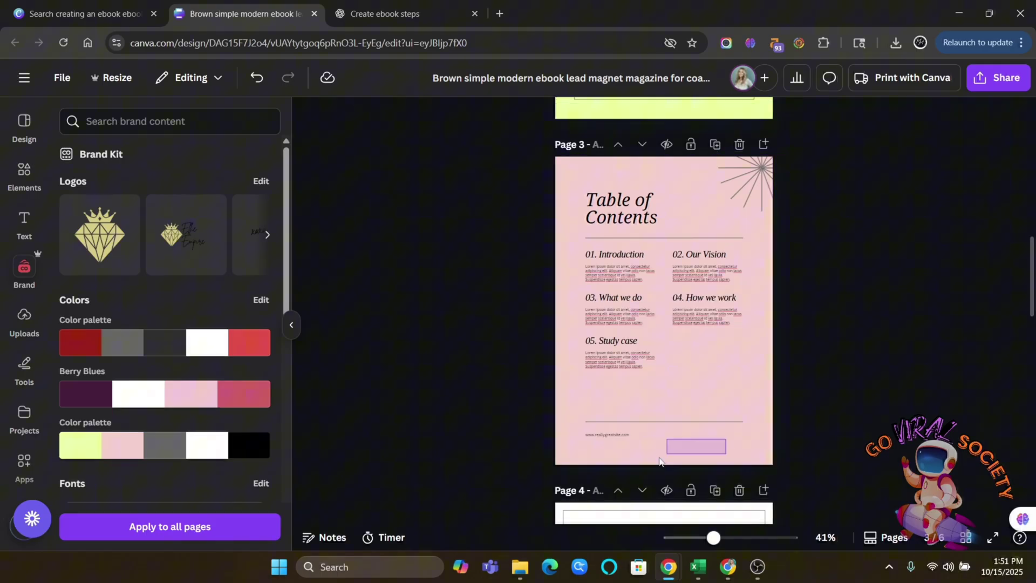
left_click_drag(755, 450, 561, 405)
key("Delete")
left_click(757, 183)
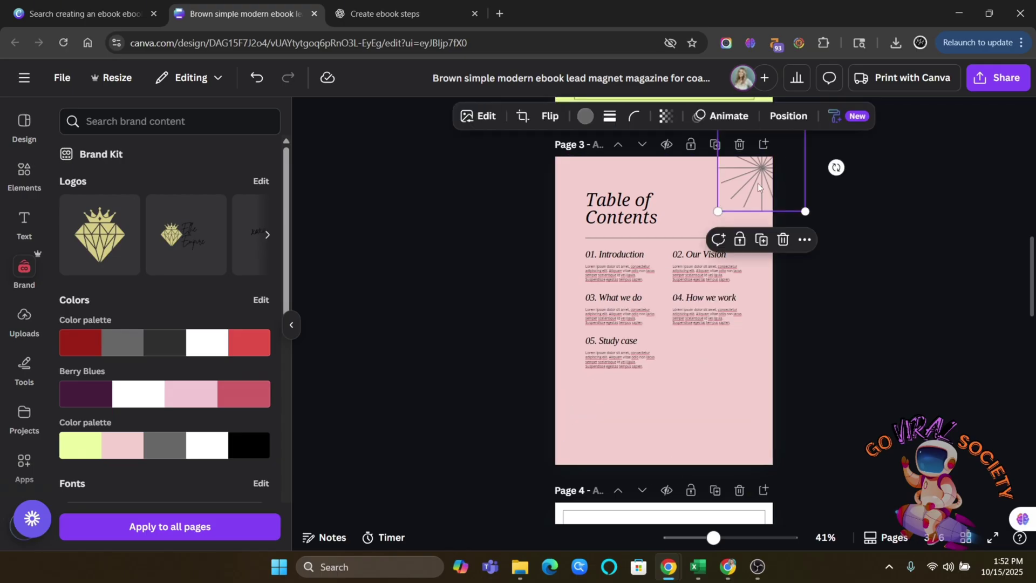
key("Delete")
scroll(884, 289, "down", 6)
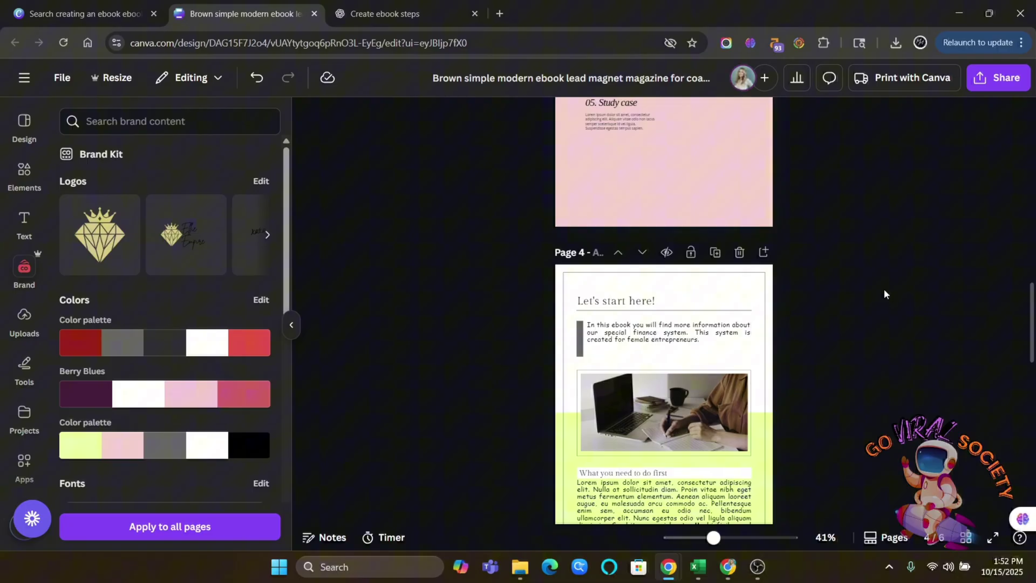
Duplicate page 4 and add the NOTES template as a new page
left_click(24, 125)
left_click(65, 112)
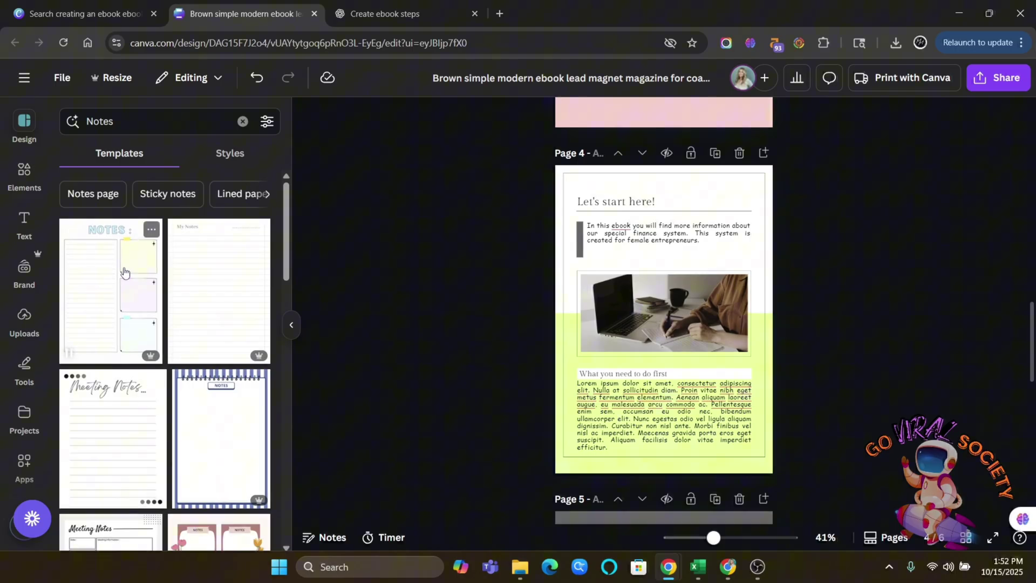
scroll(136, 370, "down", 2)
scroll(137, 370, "up", 4)
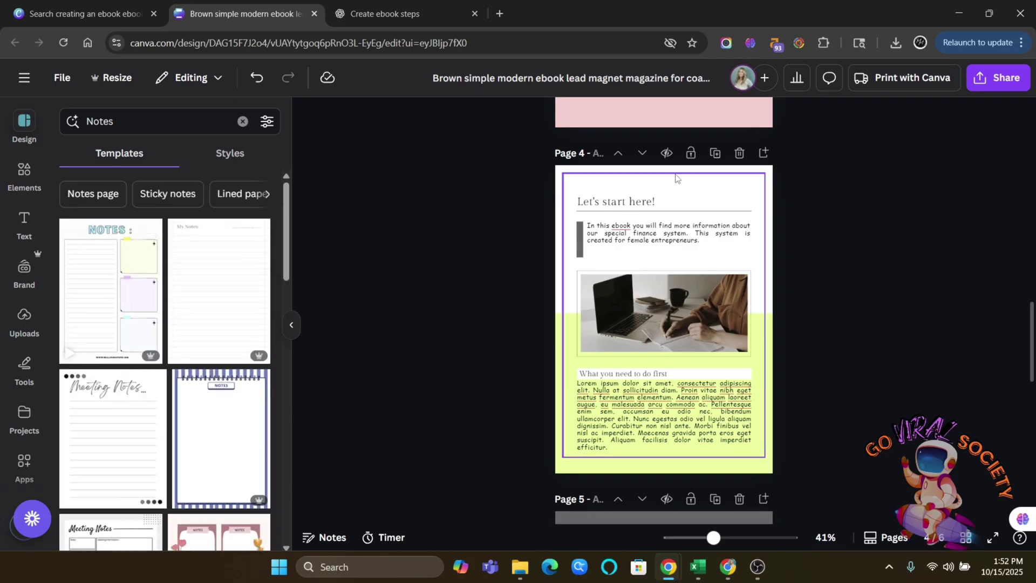
left_click(712, 155)
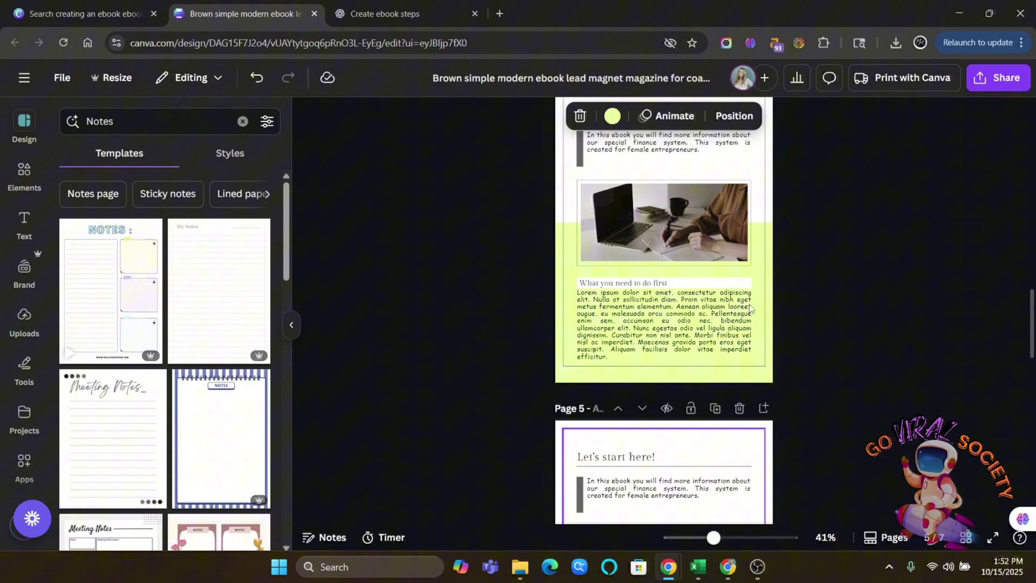
left_click(97, 265)
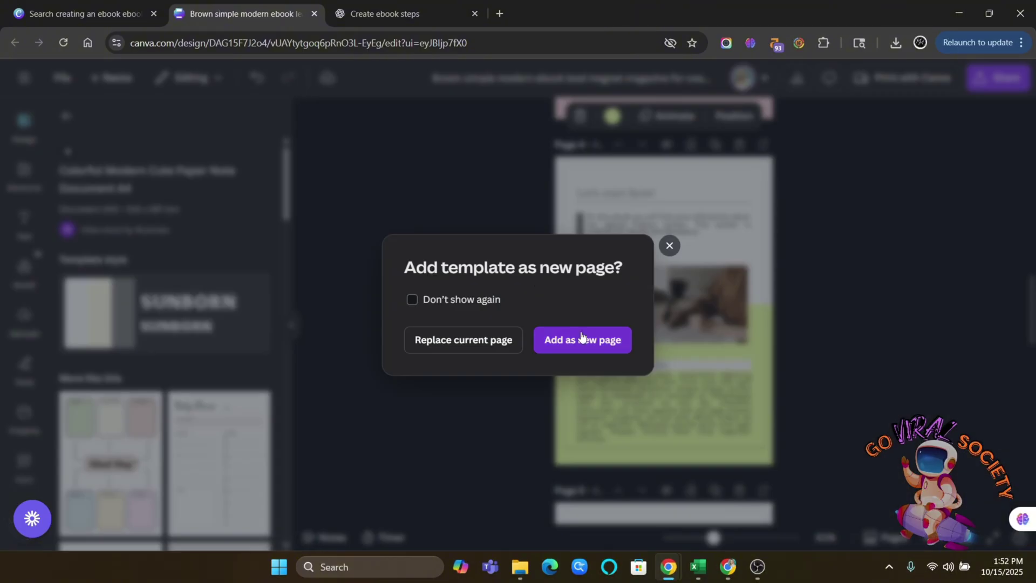
left_click(582, 338)
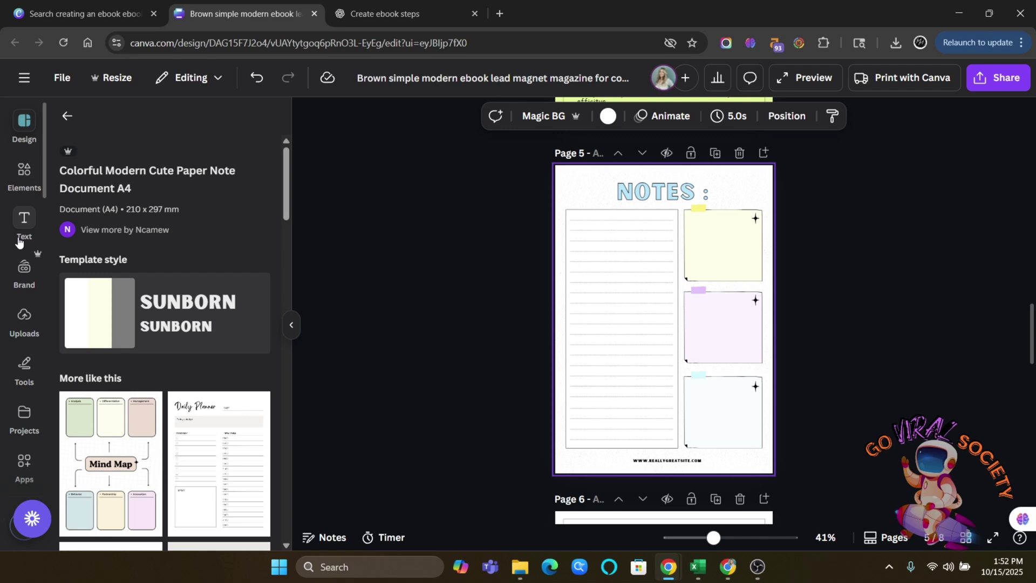
Shuffle the NOTES page brand colours to a white background with grey cards
left_click(23, 275)
left_click(172, 453)
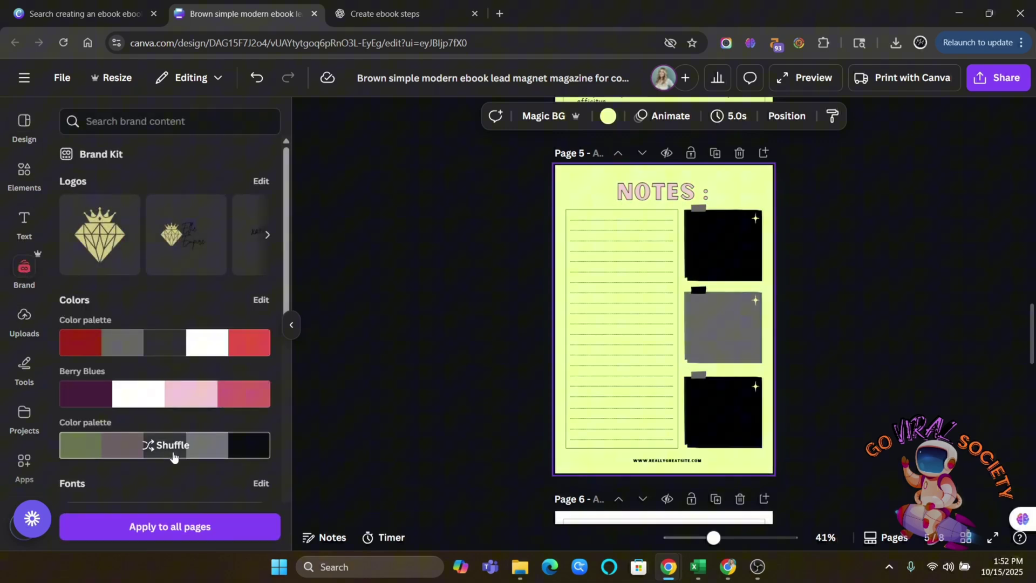
left_click(174, 457)
left_click(173, 456)
left_click(173, 457)
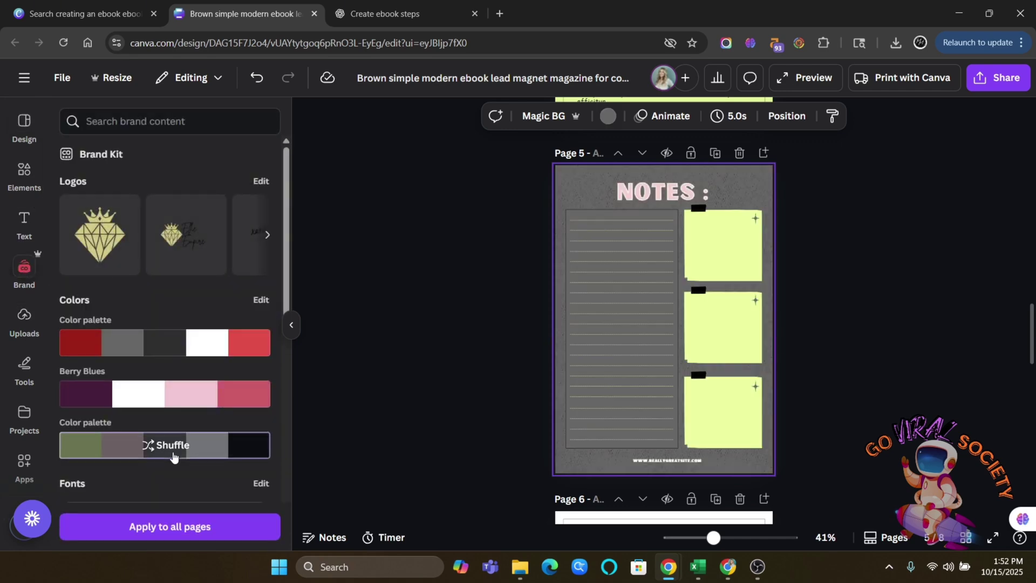
left_click(173, 456)
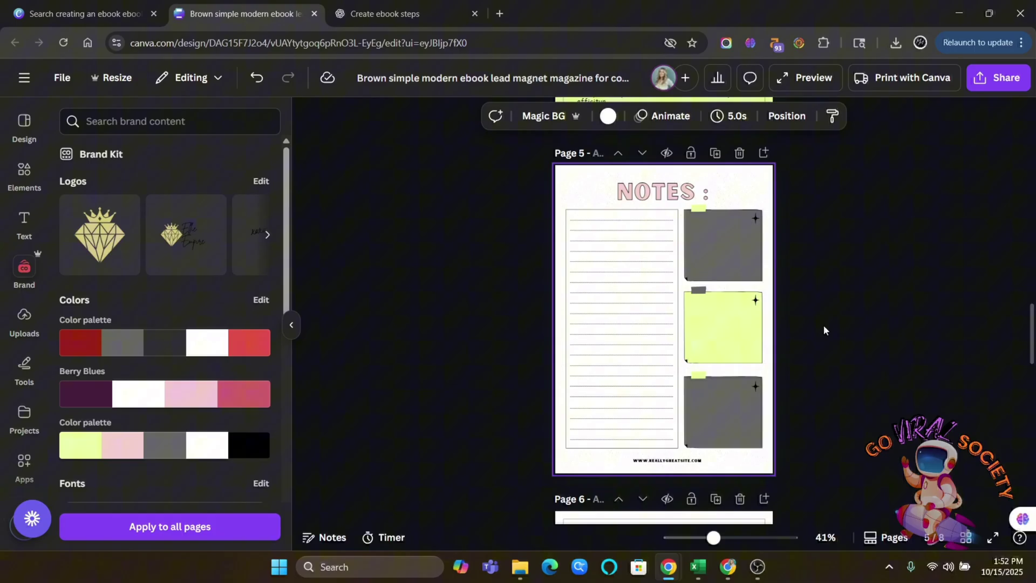
scroll(814, 329, "up", 5)
Delete the duplicate "Let's start here!" page
scroll(806, 331, "down", 10)
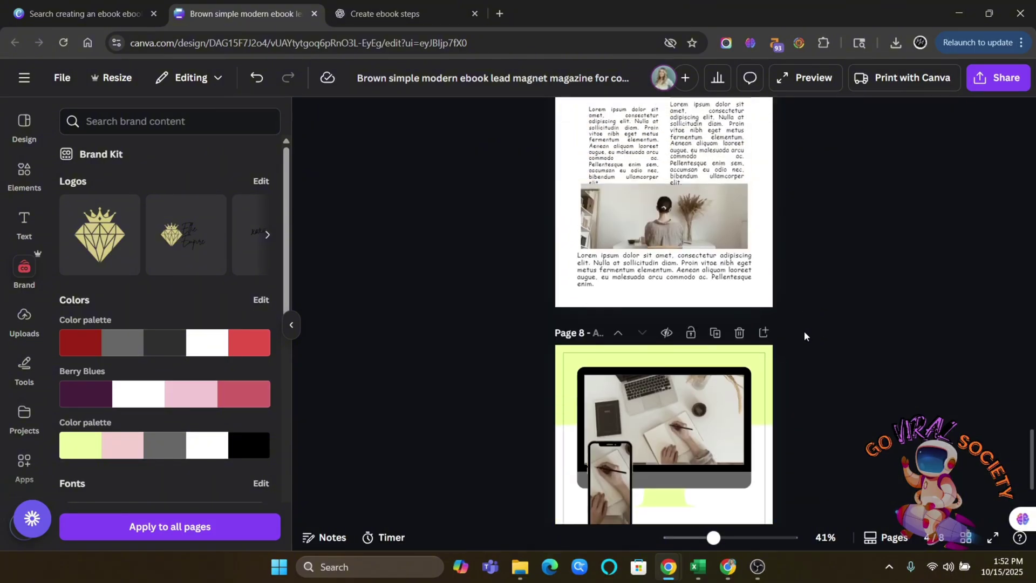
scroll(804, 331, "up", 4)
left_click(739, 229)
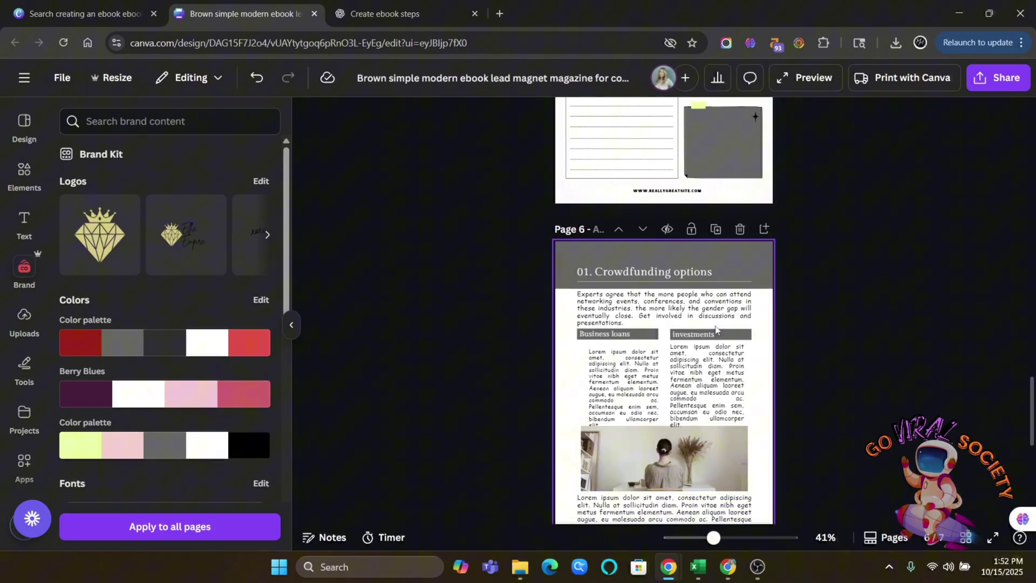
Search the design templates for 'content creator checklist'
left_click(25, 123)
left_click(169, 122)
type("conten")
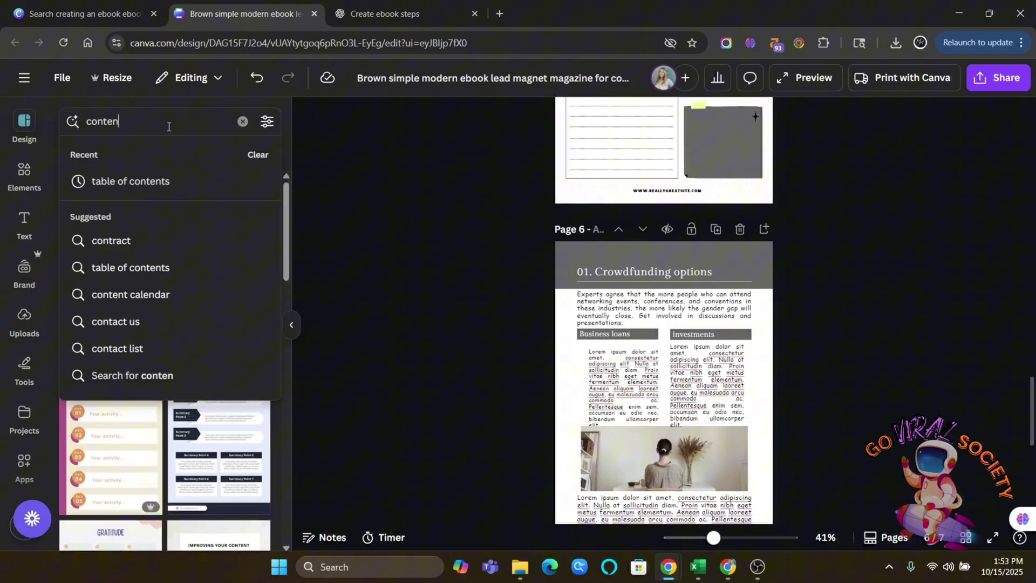
type("t creator checklis")
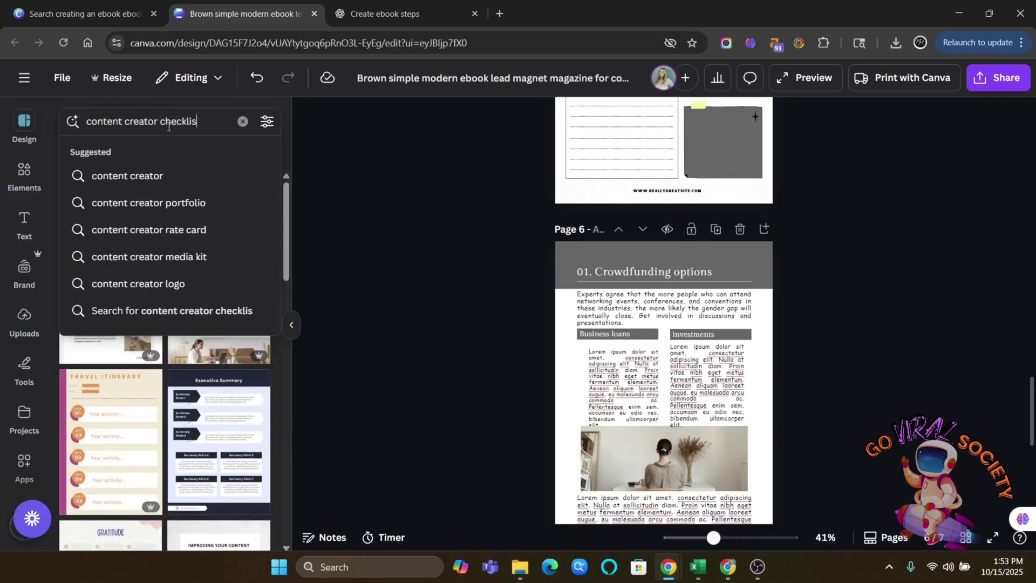
type("t")
key("Return")
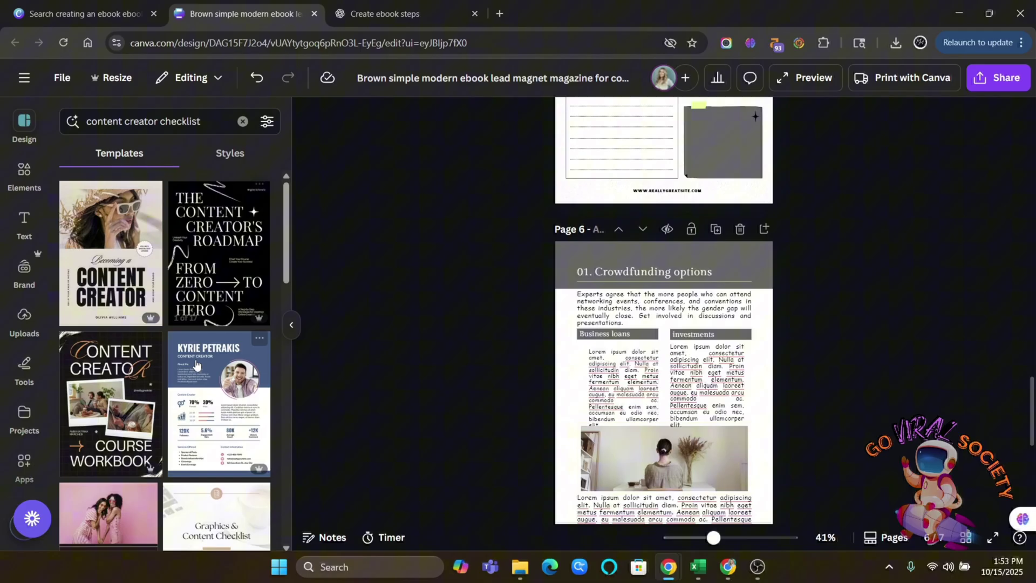
scroll(213, 365, "down", 6)
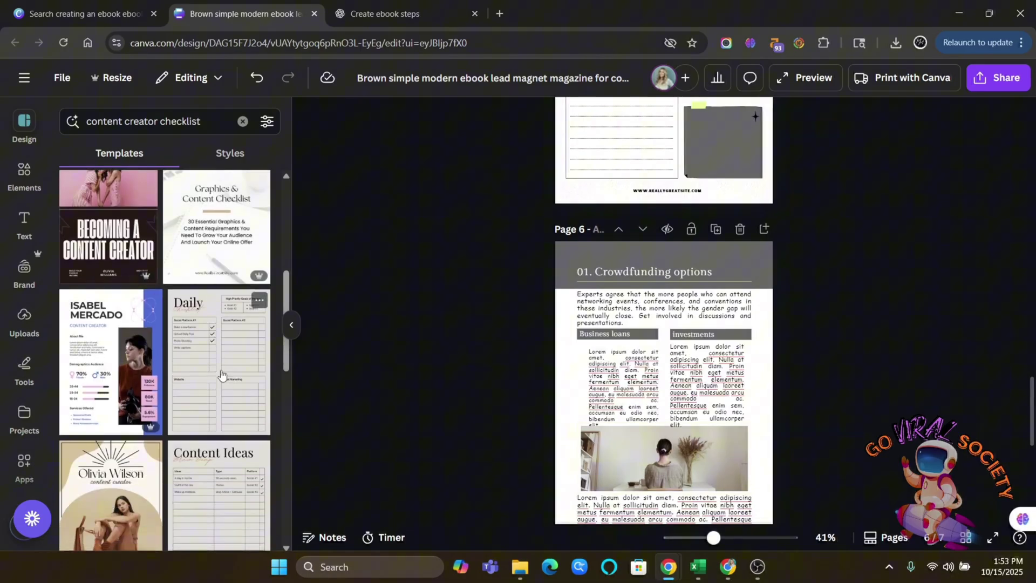
Recolour the Content Ideas page 6 background pink
left_click(207, 491)
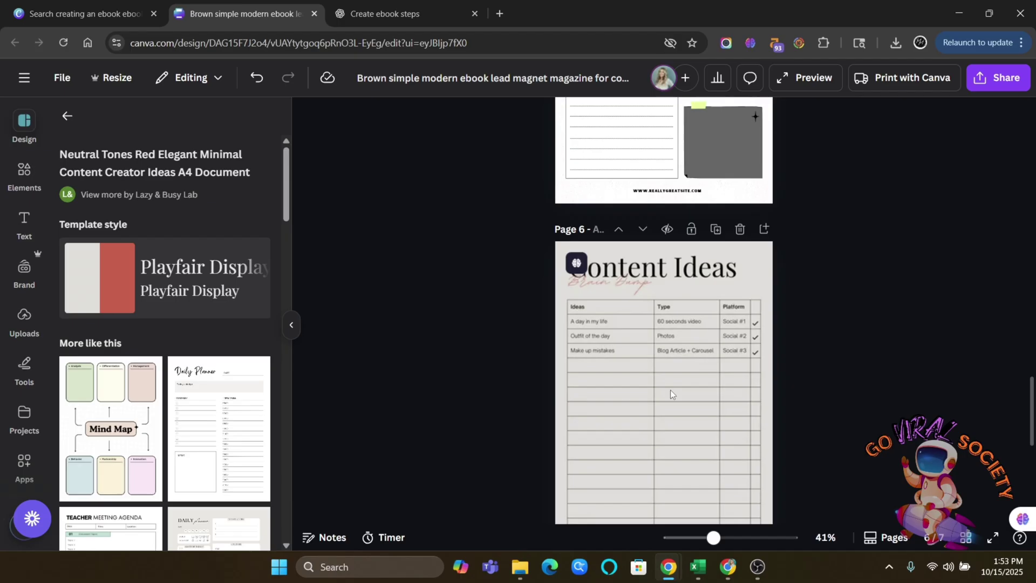
left_click(29, 276)
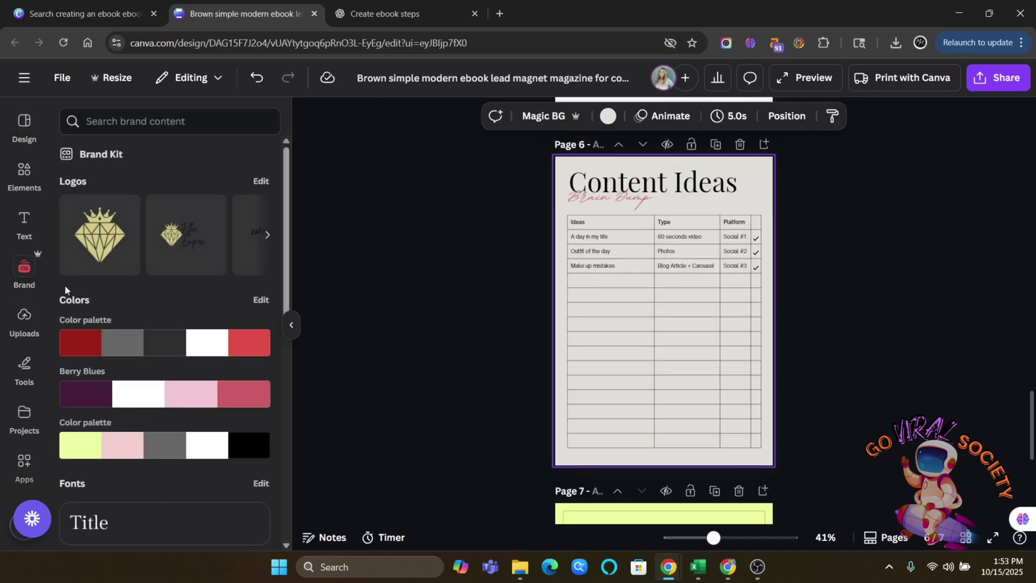
left_click(123, 440)
left_click(123, 440)
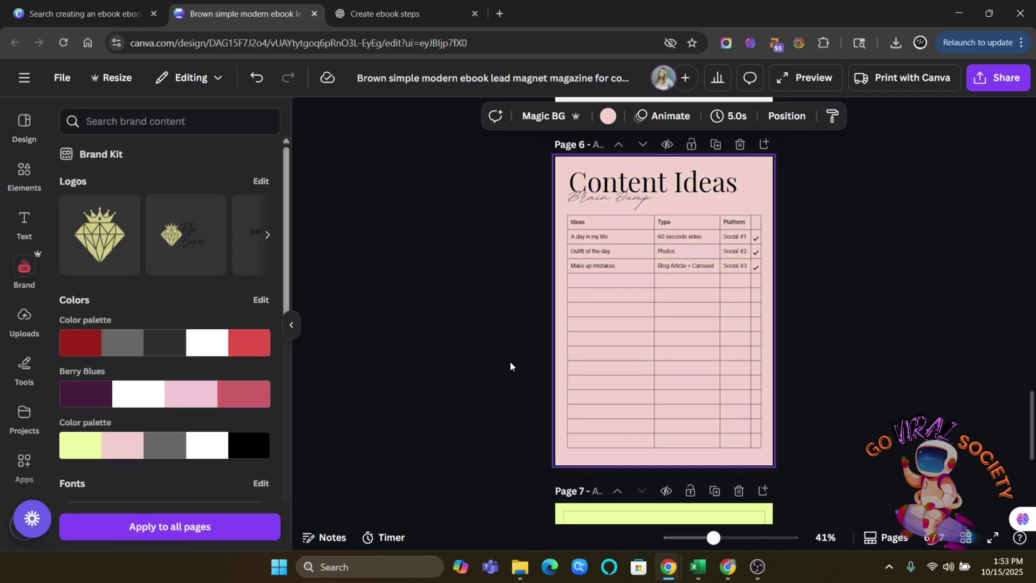
left_click(833, 339)
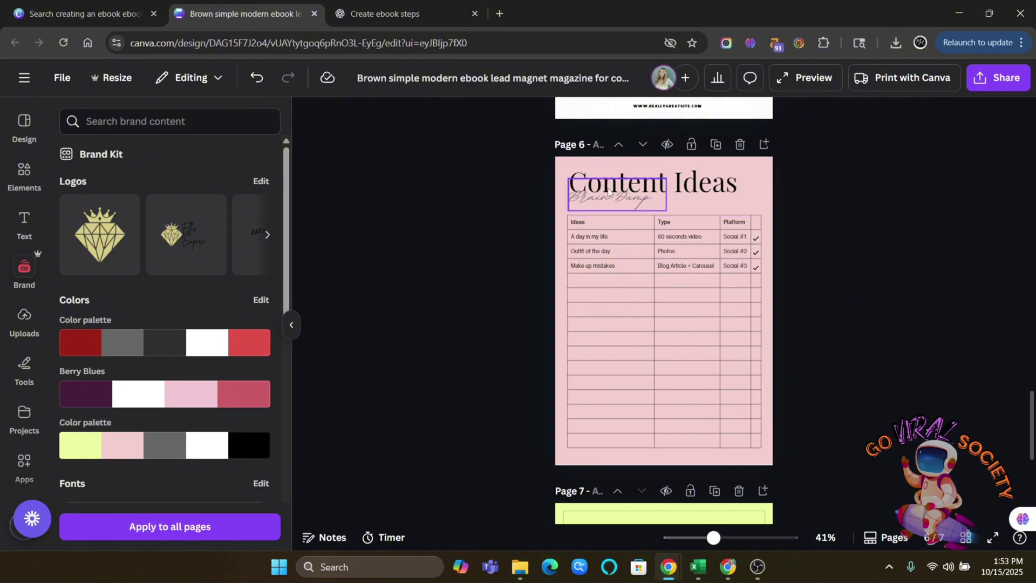
Add a new page 8 after page 7 and make its background white
scroll(613, 334, "down", 6)
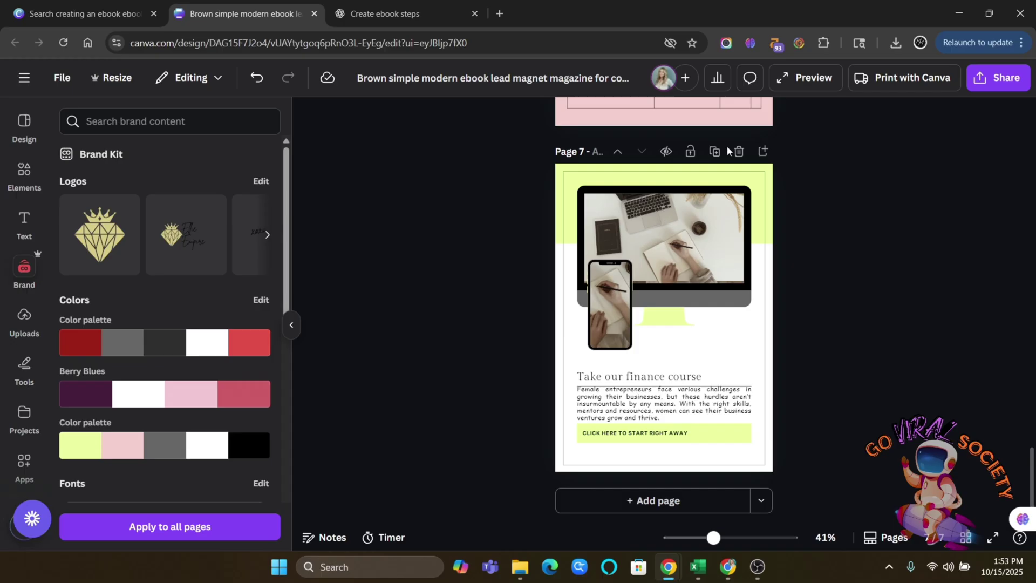
left_click(673, 501)
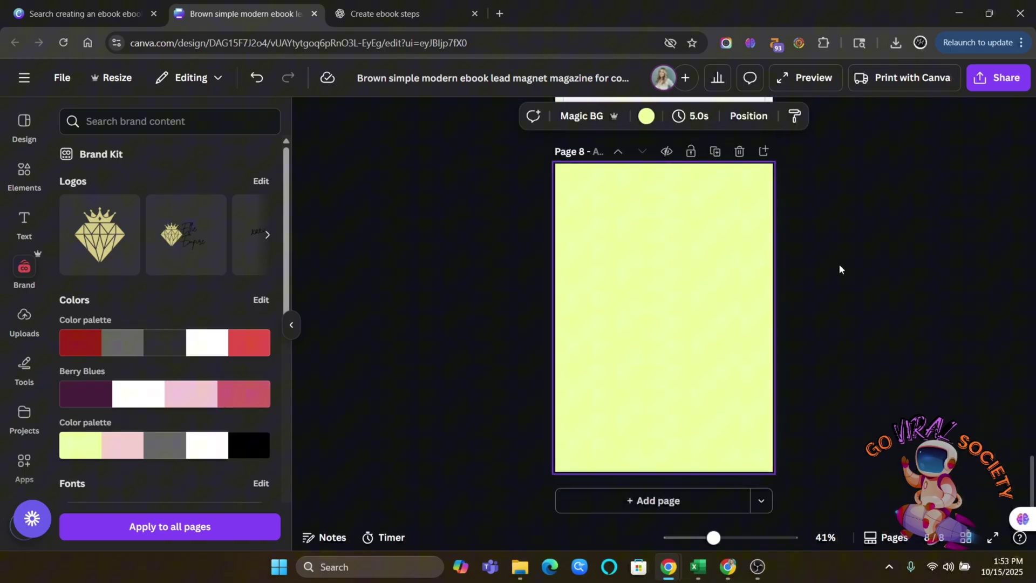
left_click(646, 116)
left_click(226, 215)
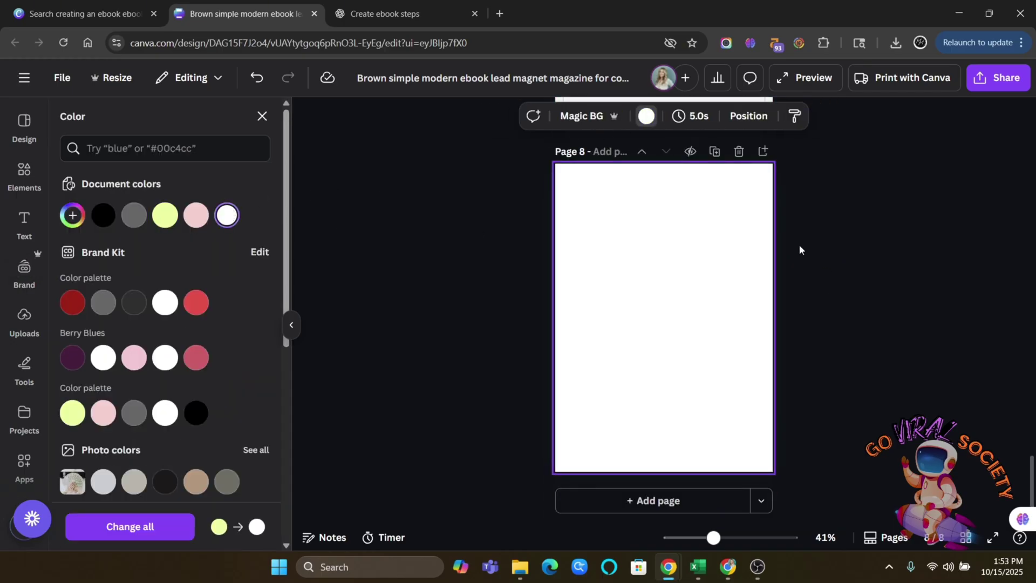
left_click(497, 217)
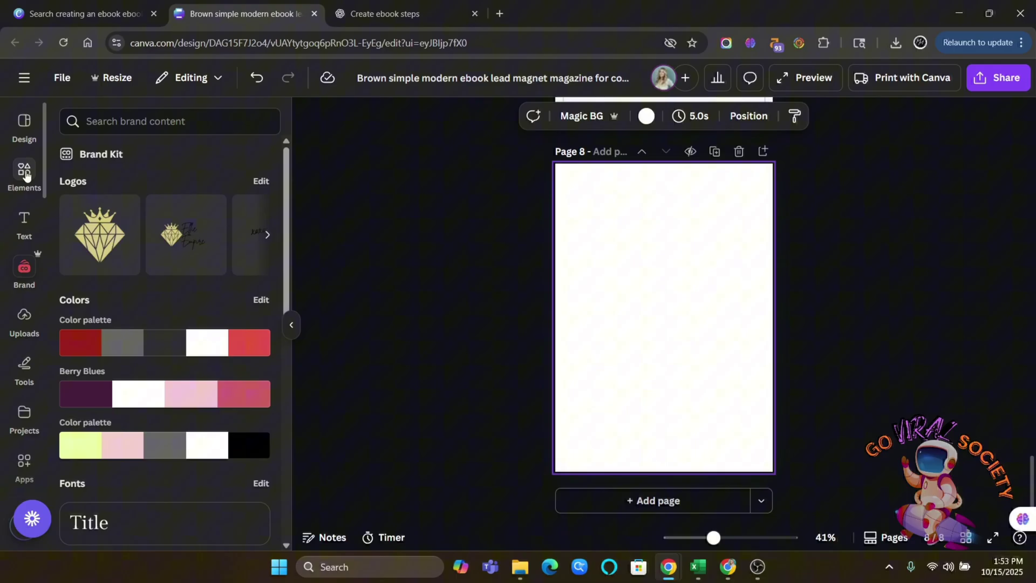
Copy the Step 1 section from the ChatGPT ebook steps conversation
left_click(390, 12)
scroll(665, 325, "up", 10)
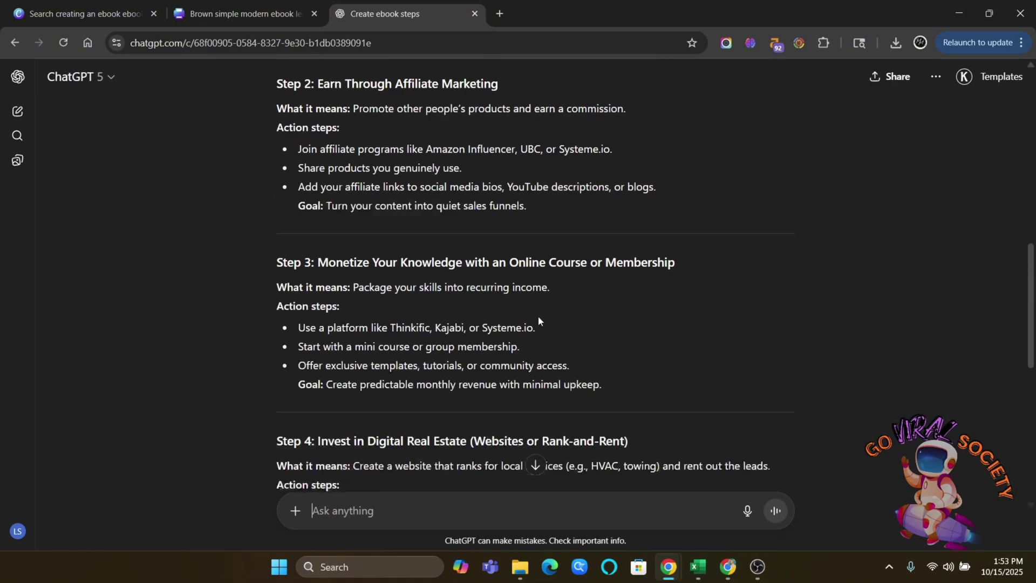
scroll(435, 300, "up", 4)
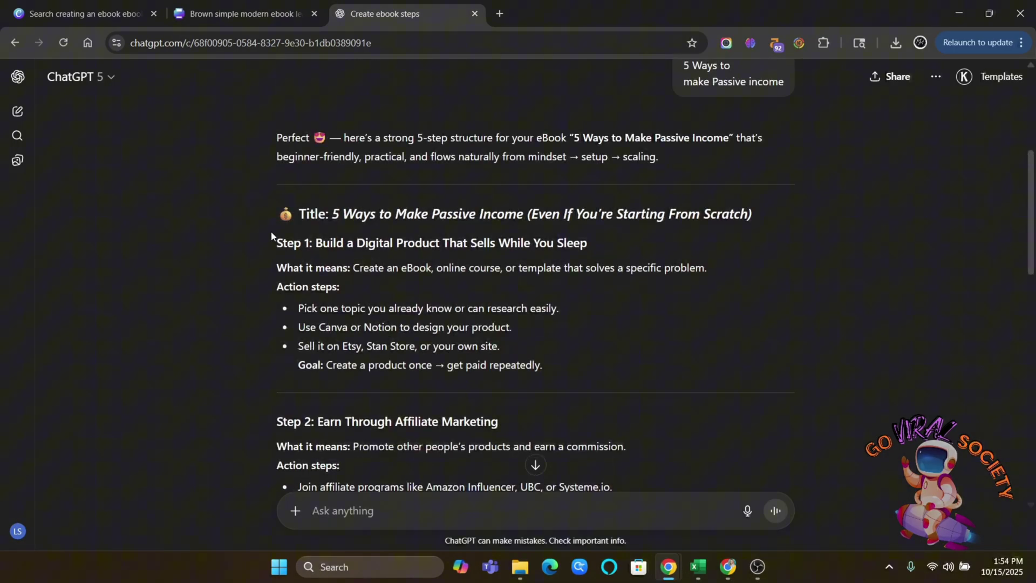
left_click_drag(273, 247, 602, 376)
key("ctrl+c")
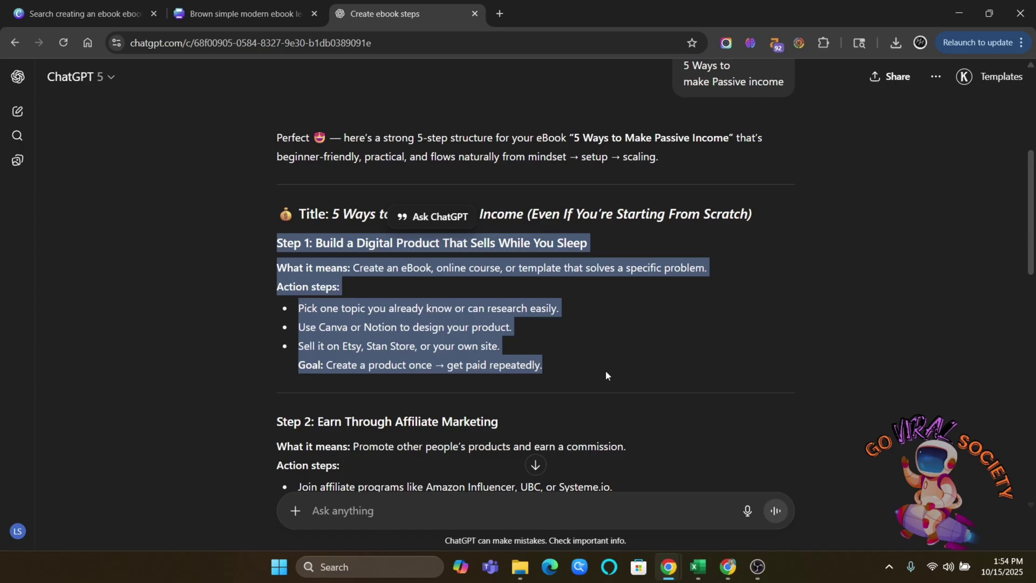
key("ctrl+shift+Tab")
left_click(23, 222)
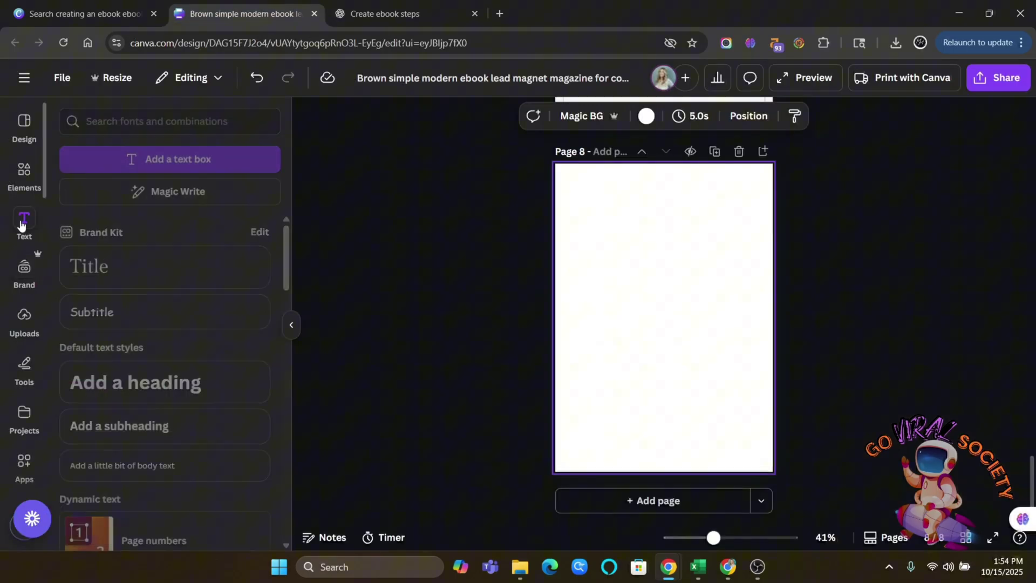
Paste the Step 1 text into a new title text box and move it up onto page 8
left_click(160, 264)
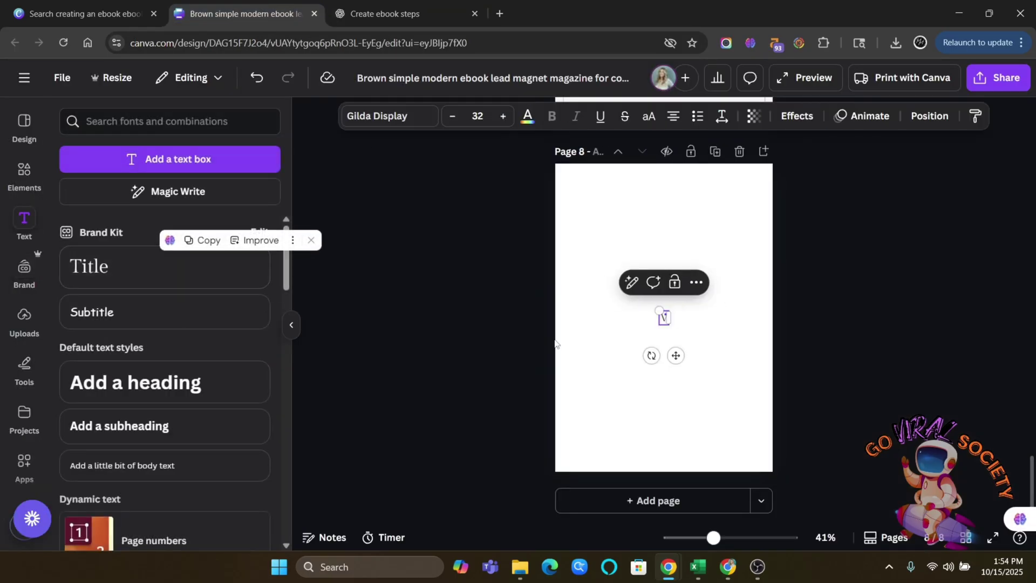
key("ctrl+v")
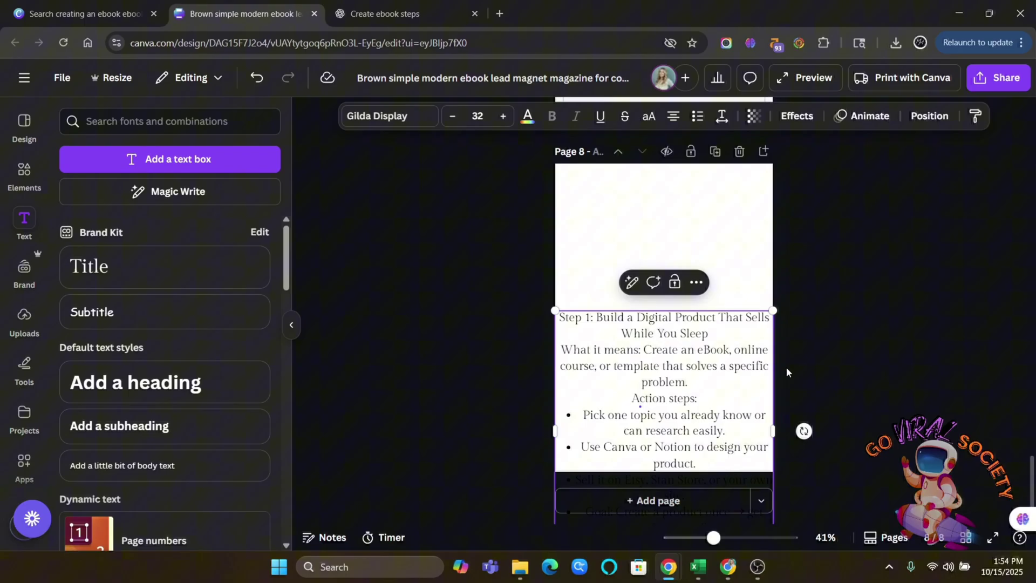
left_click_drag(762, 439, 755, 305)
left_click_drag(686, 290, 693, 290)
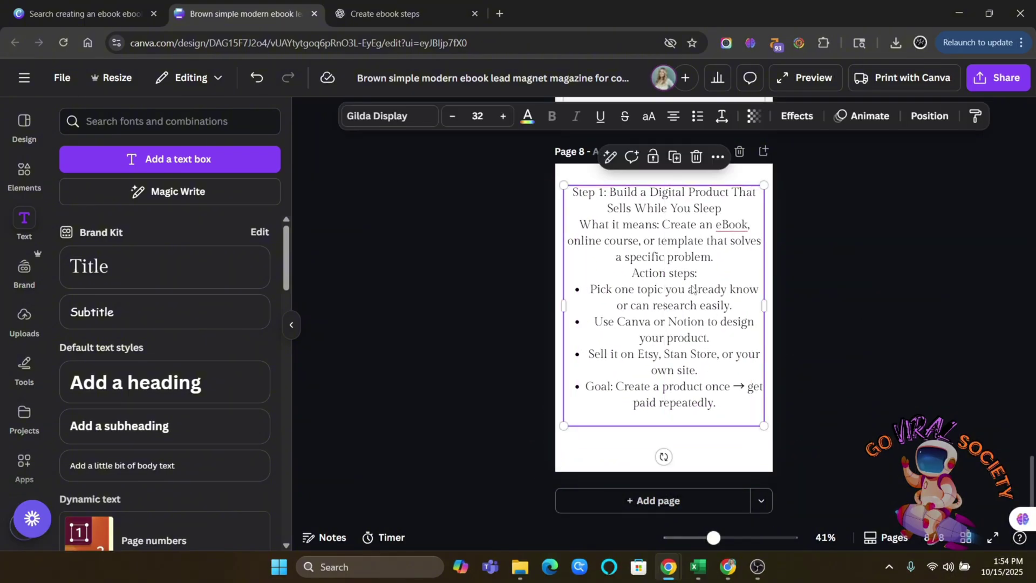
Add blank lines after the heading and before Action steps, then left-align the text
left_click(734, 215)
key("Return")
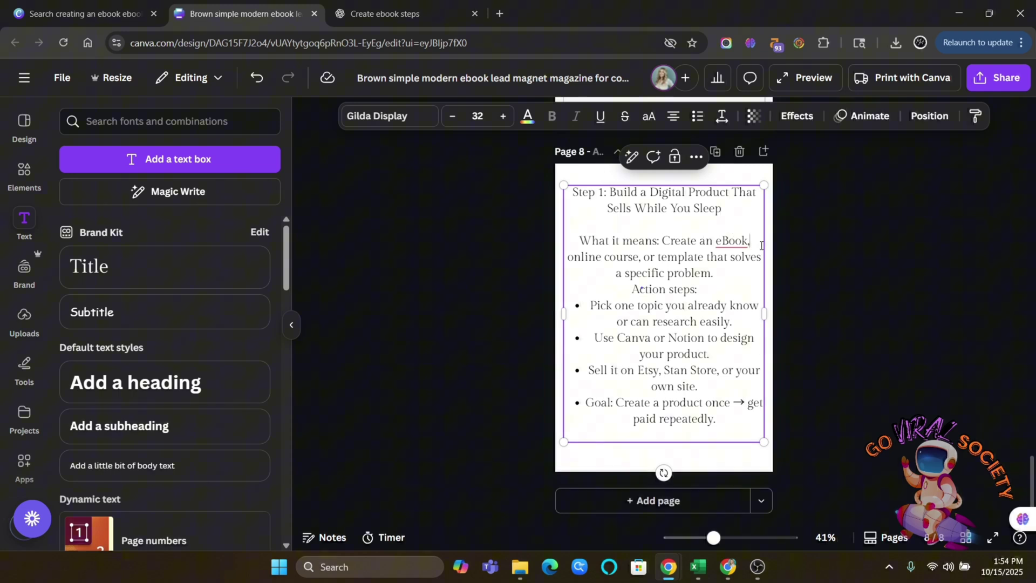
left_click(726, 279)
key("Return")
key("Escape")
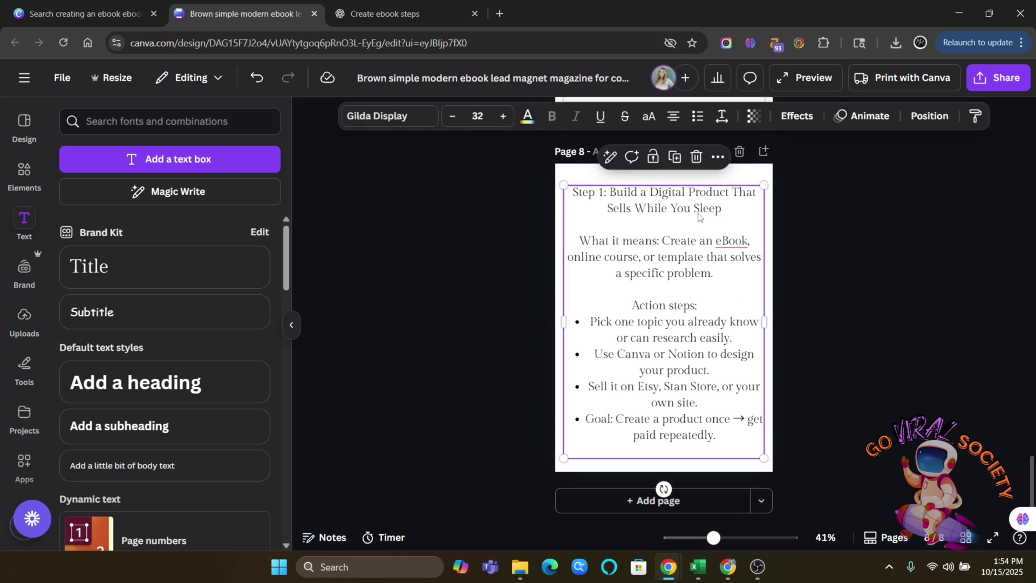
left_click(675, 120)
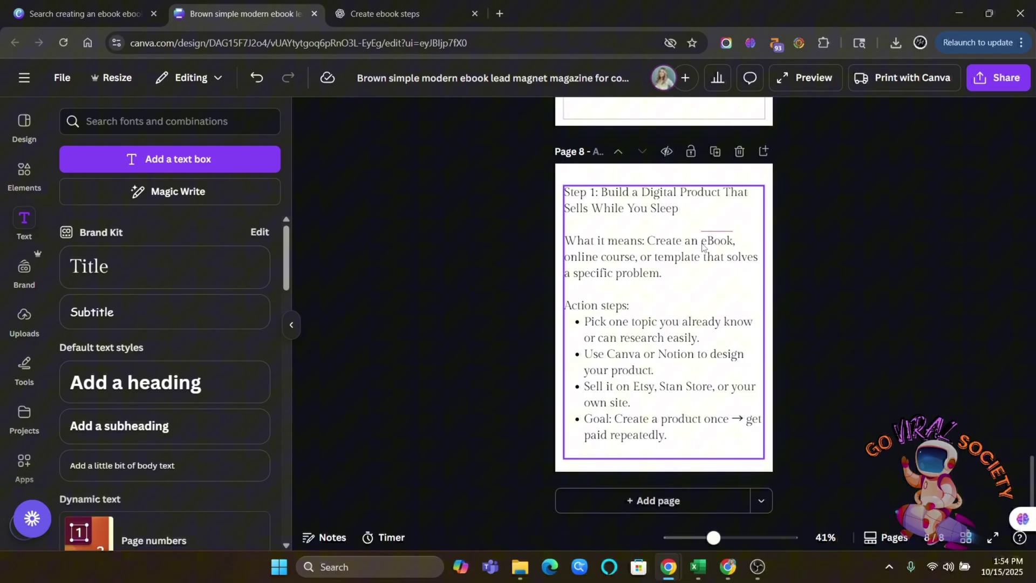
Style the Step 1 heading, trying several fonts before settling on Gilda Display
left_click_drag(684, 208, 564, 190)
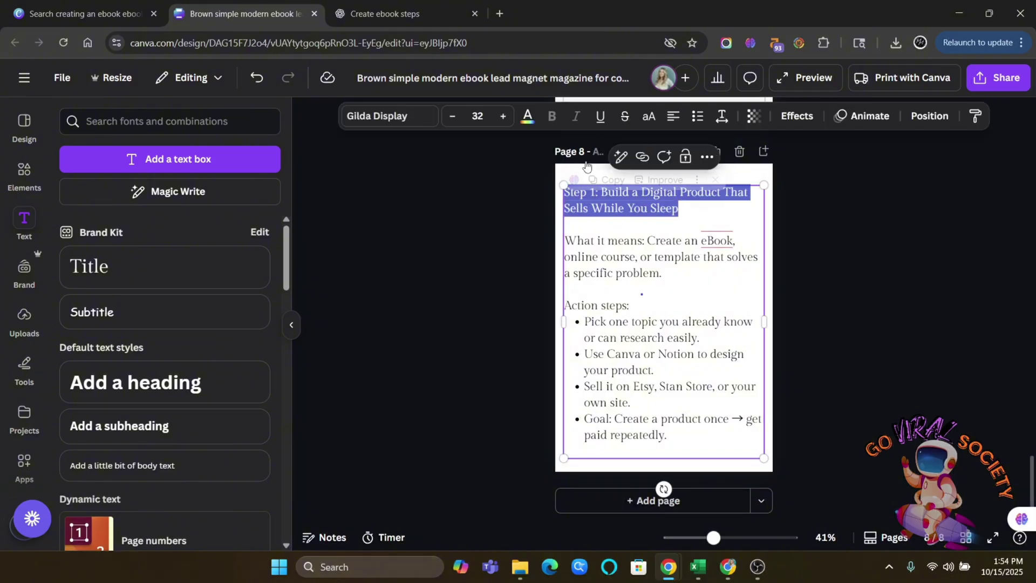
left_click(568, 193)
triple_click(568, 193)
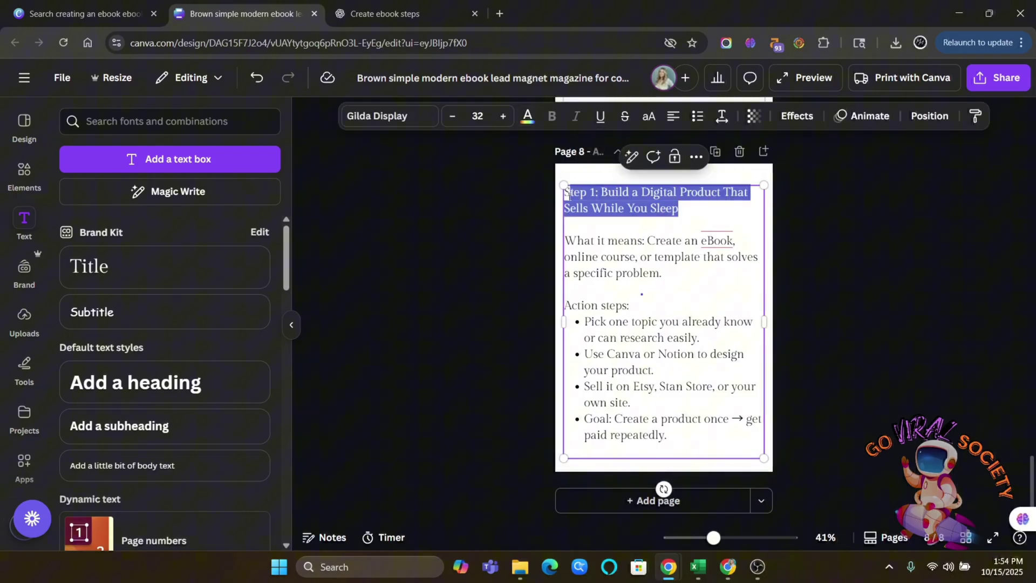
left_click(361, 114)
left_click(108, 302)
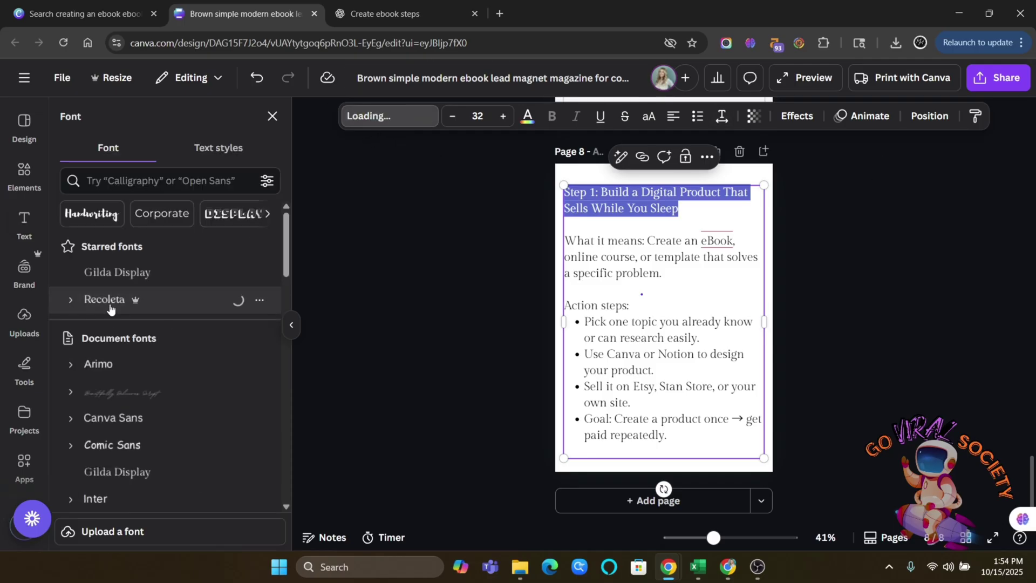
left_click(135, 419)
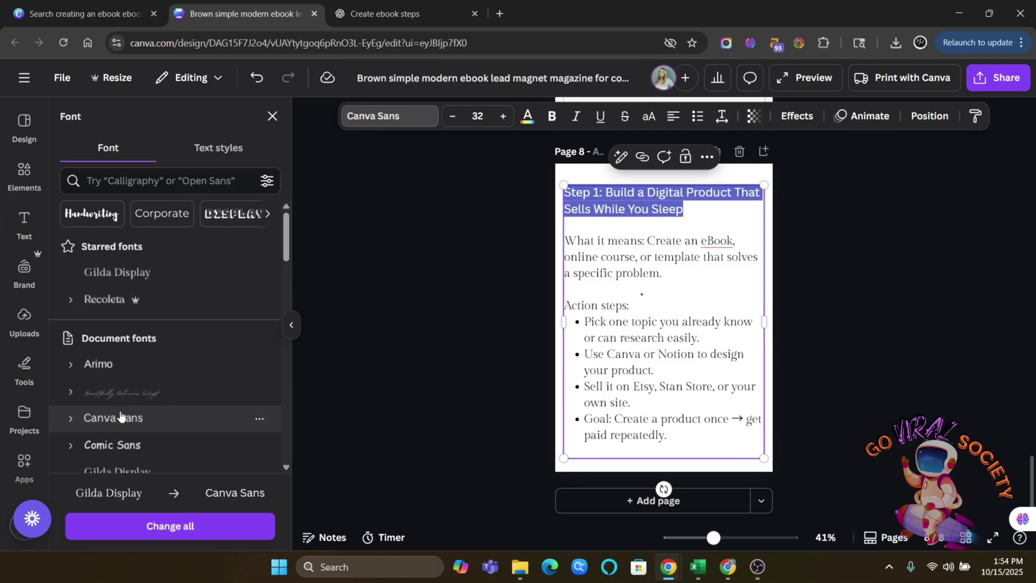
left_click(551, 117)
left_click(167, 444)
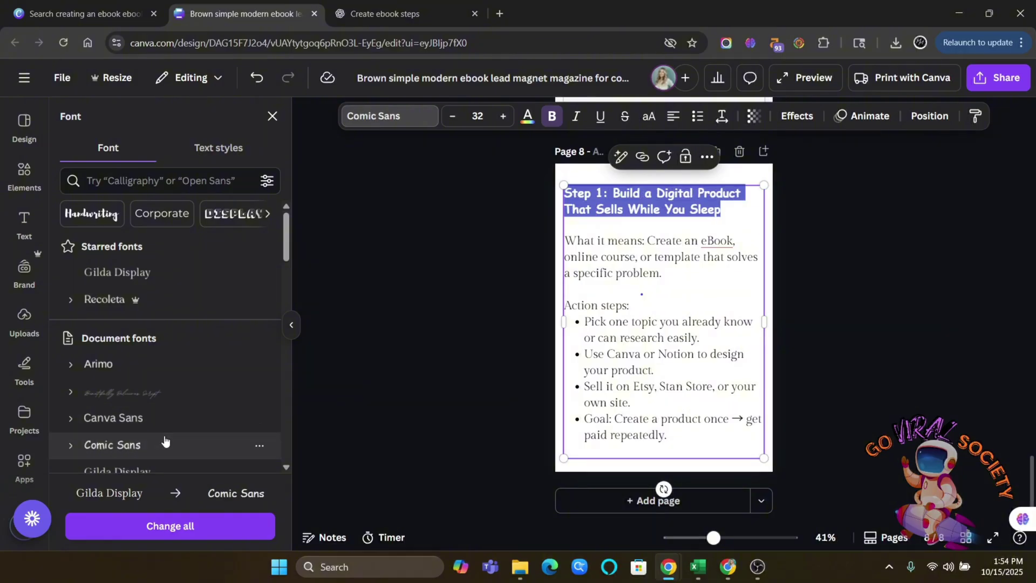
left_click(166, 273)
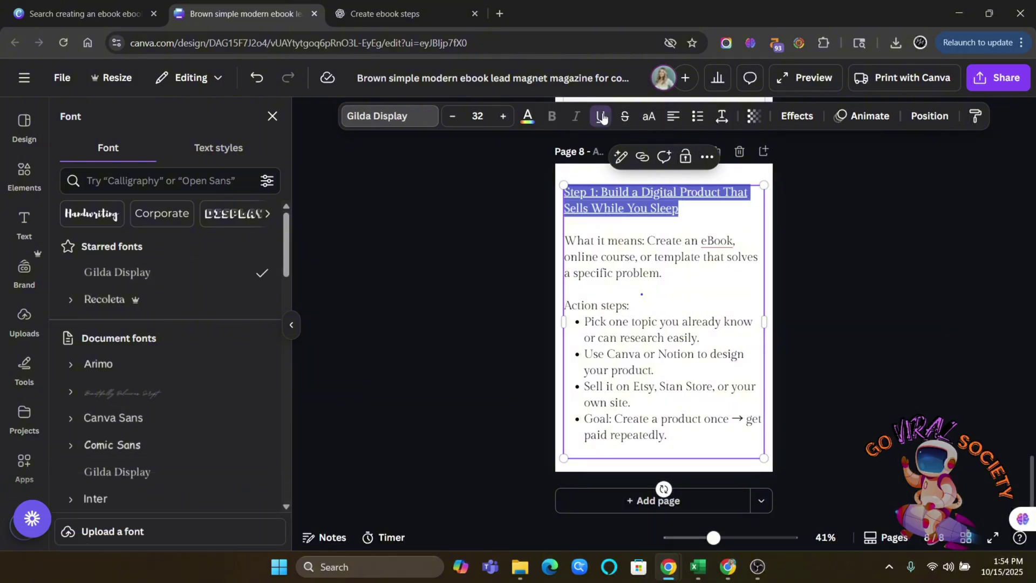
left_click(775, 210)
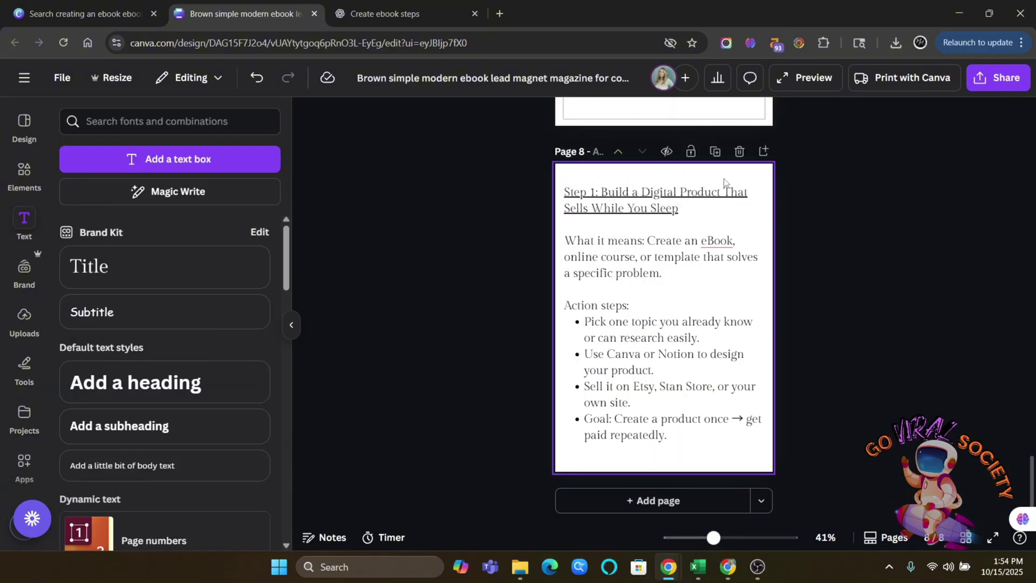
Shrink the Step 1 text box slightly and nudge it up and right
left_click(723, 182)
left_click(701, 200)
left_click_drag(765, 185, 749, 189)
left_click_drag(671, 281, 675, 273)
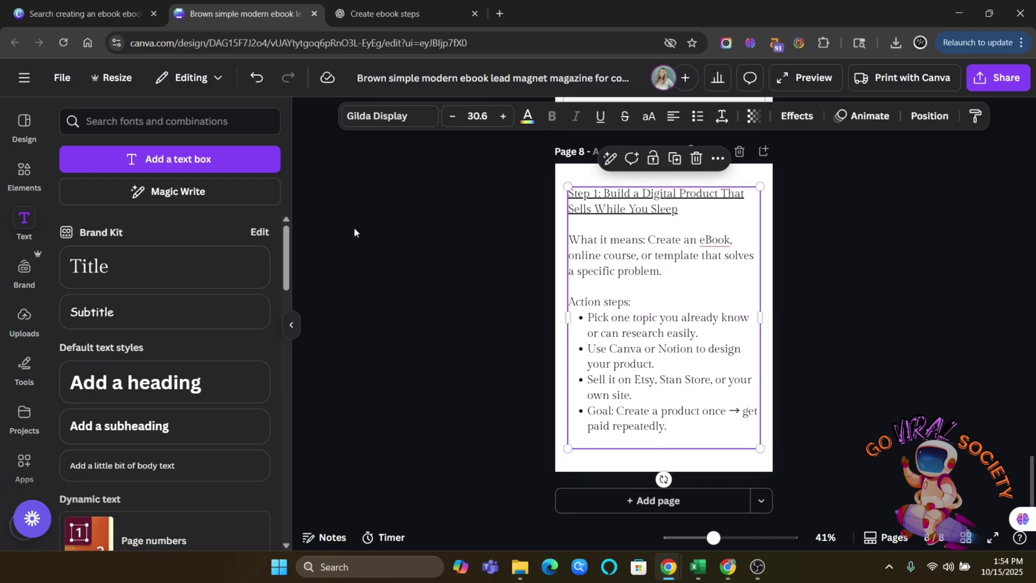
Search graphics for 'border', try a border frame on page 8, then remove it
left_click(18, 171)
triple_click(140, 121)
type("border")
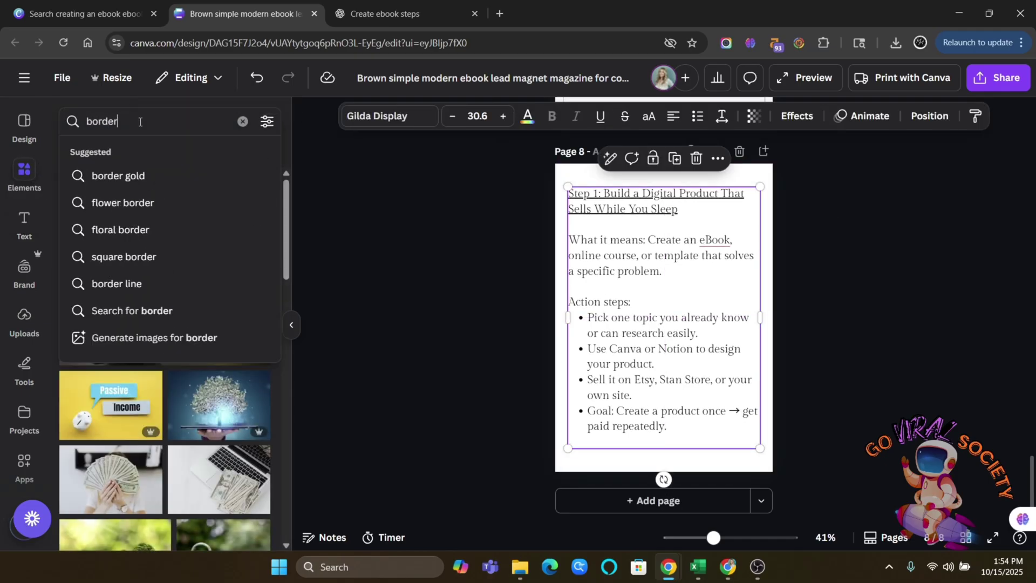
key("Return")
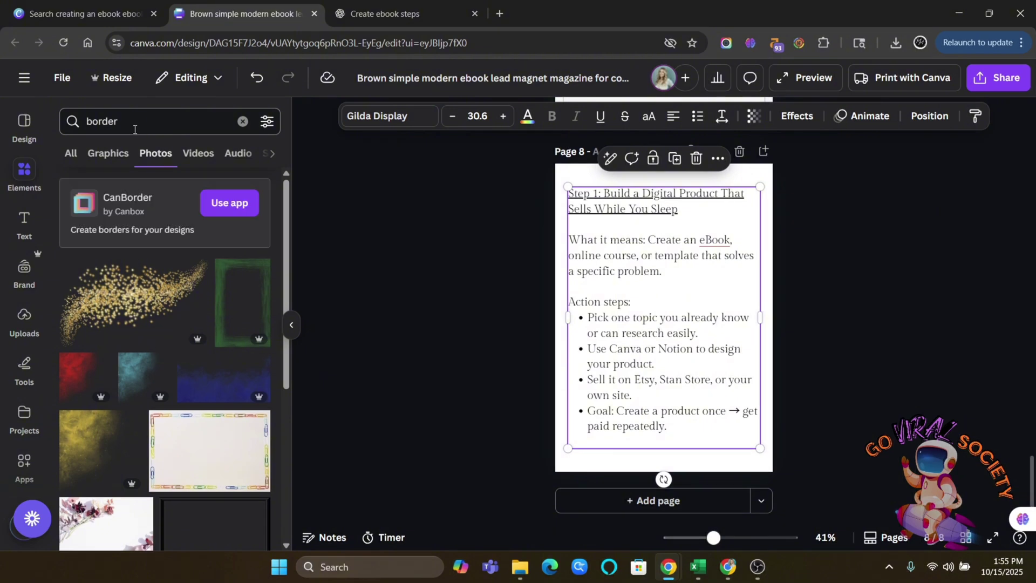
left_click(116, 155)
left_click(84, 307)
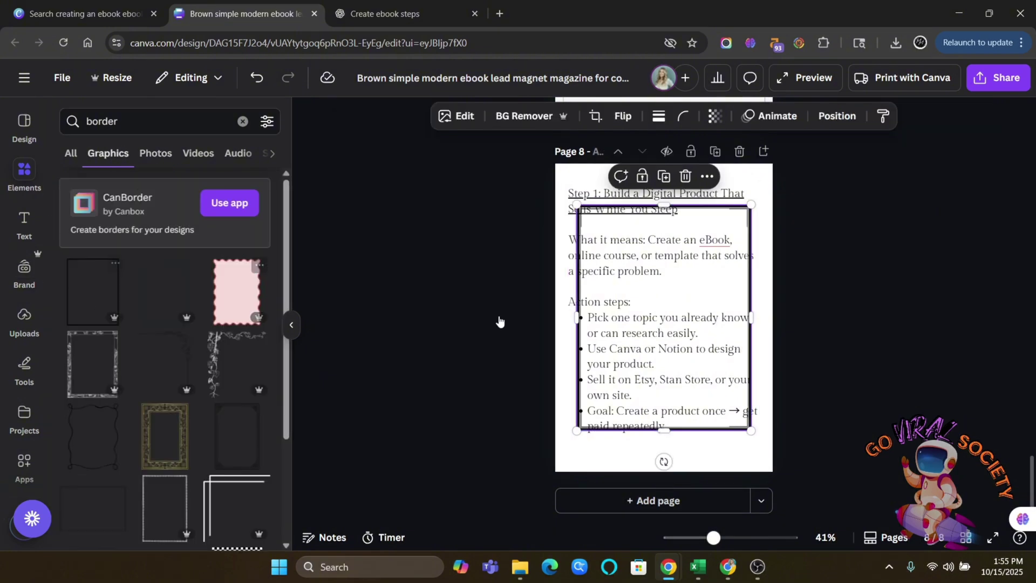
left_click_drag(594, 227, 560, 181)
key("Delete")
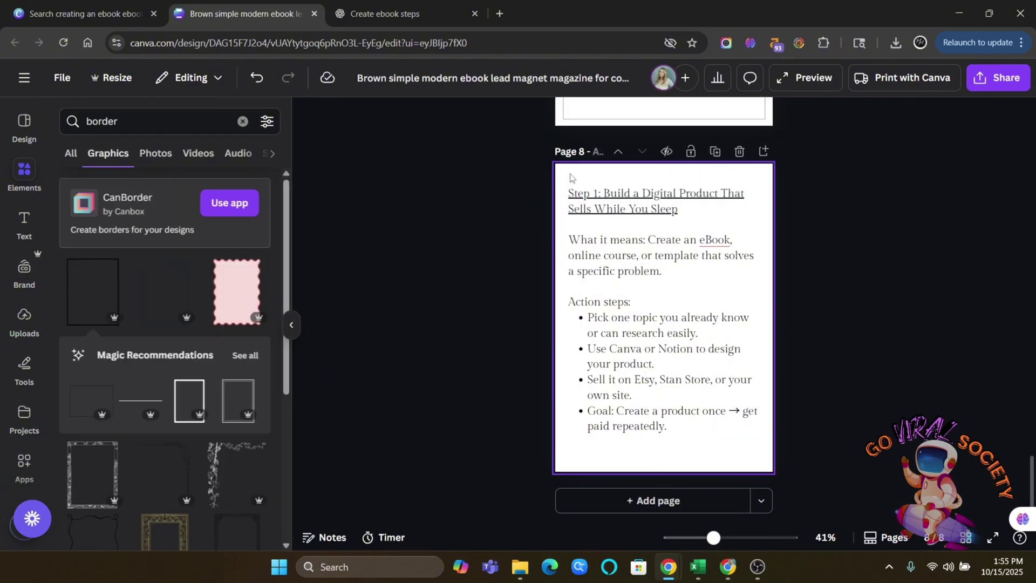
Try a wavy border on page 8, then delete it
scroll(98, 350, "down", 5)
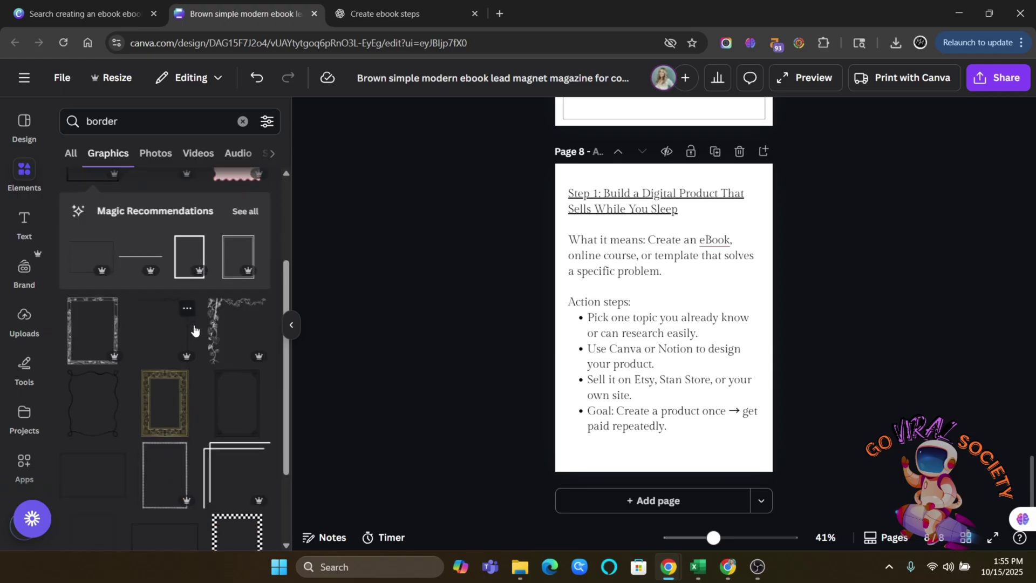
left_click(97, 350)
mouse_move(660, 206)
left_mouse_down()
mouse_move(564, 183)
mouse_move(576, 174)
left_mouse_up()
key("Delete")
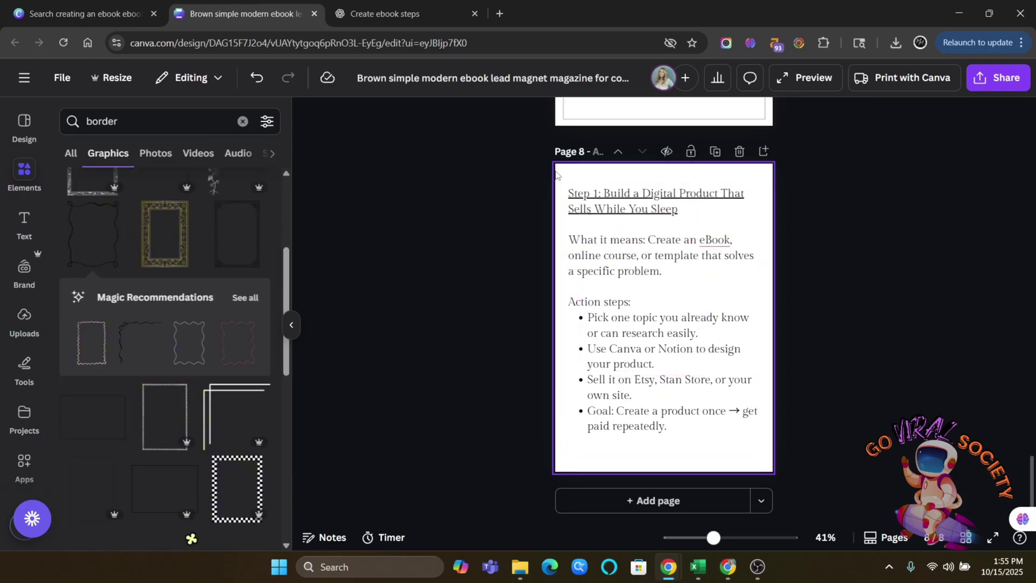
Place a corner border graphic at page 8's top-left around the heading
scroll(175, 341, "down", 2)
left_click(218, 339)
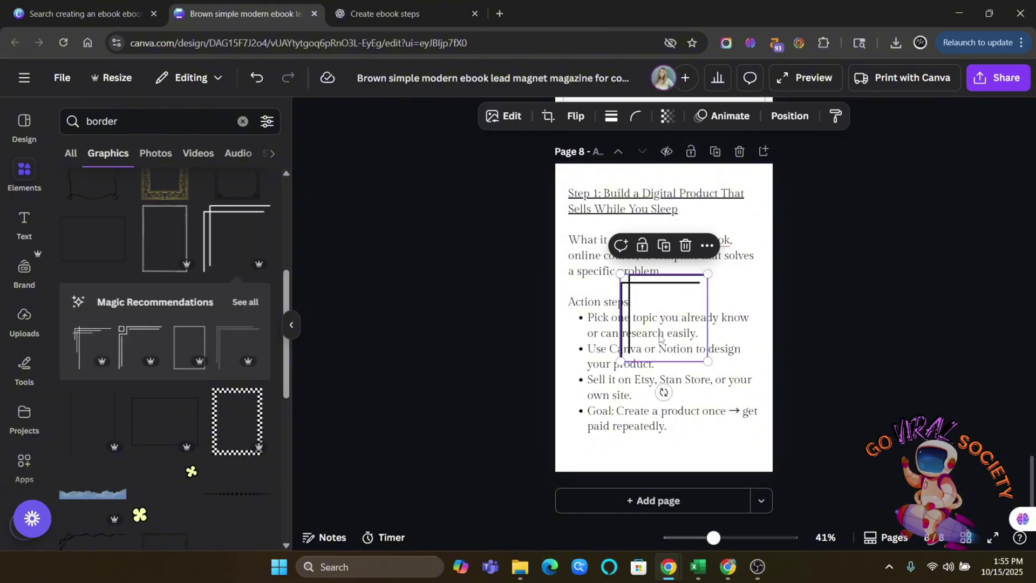
left_click_drag(657, 281, 609, 220)
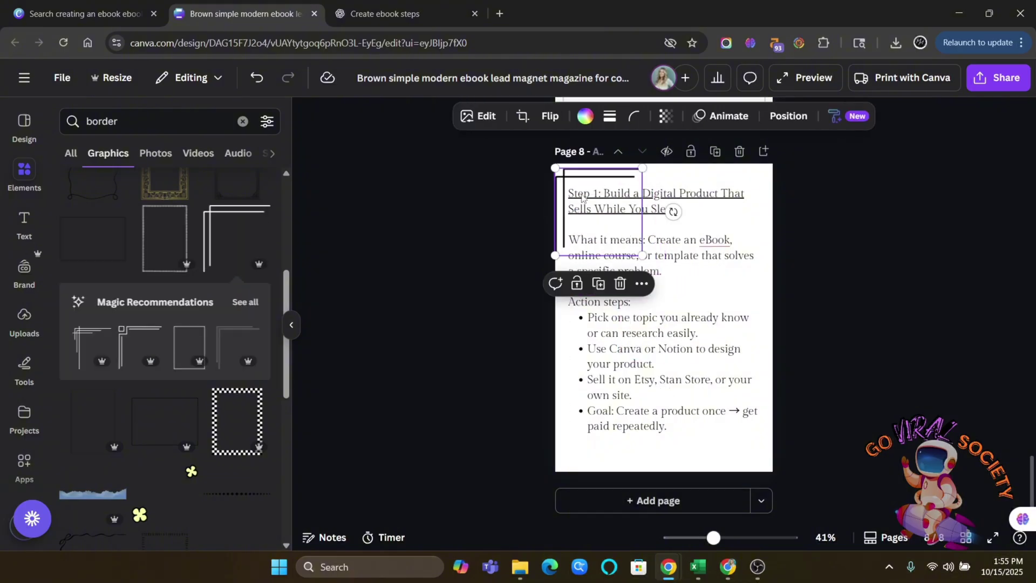
left_click_drag(553, 166, 562, 175)
Shift the Step 1 text box slightly right and scale it down a little
left_click(702, 258)
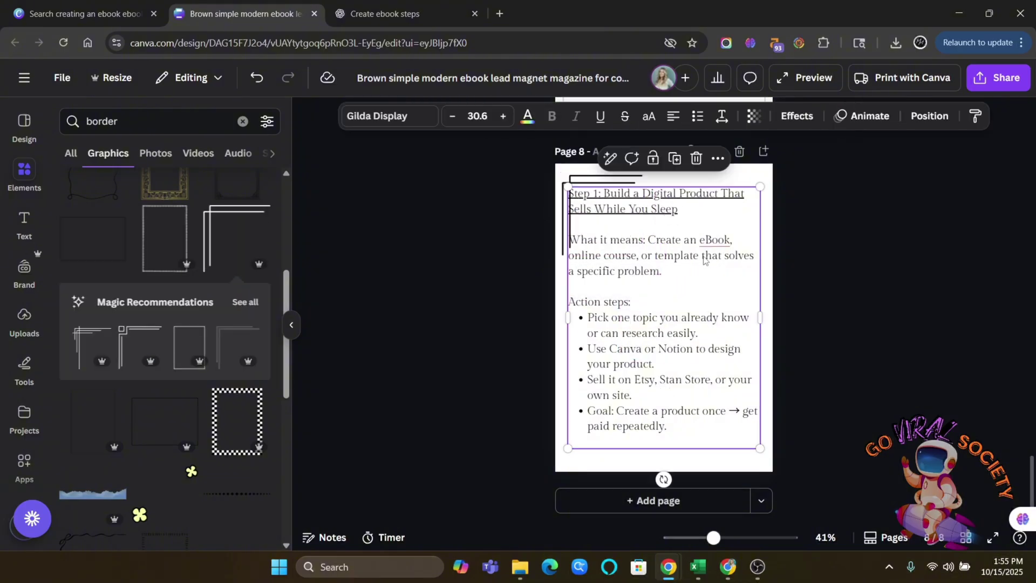
left_click_drag(701, 258, 706, 257)
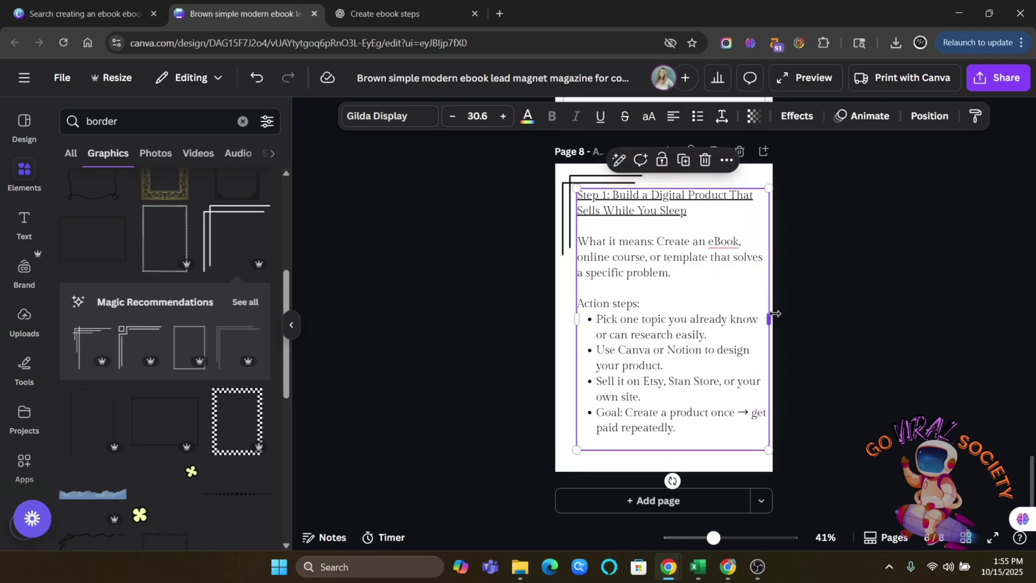
left_click_drag(764, 189, 751, 207)
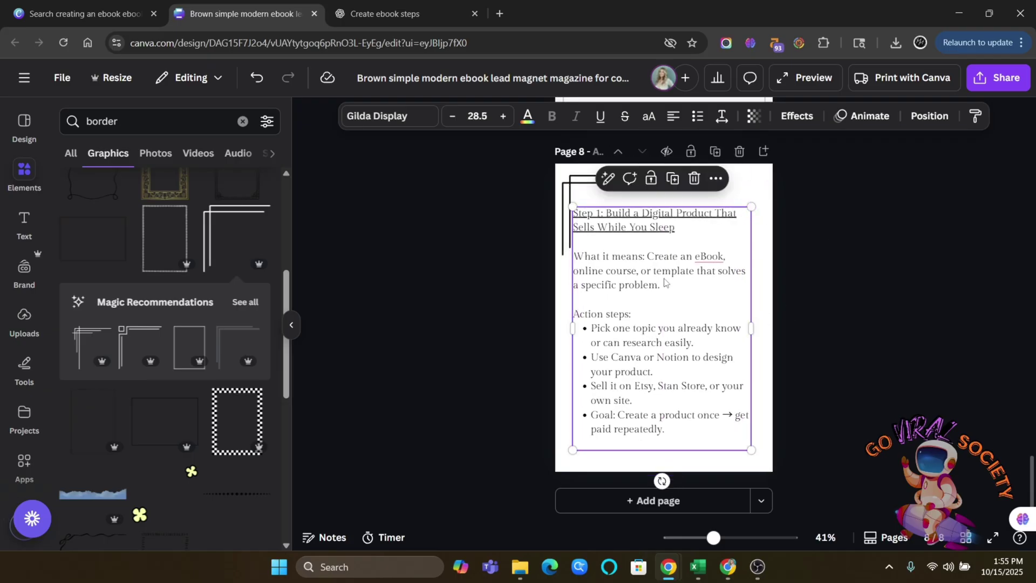
left_click_drag(667, 280, 671, 271)
left_click(520, 271)
Duplicate the corner border and rotate the copy into the bottom-right corner
left_click(572, 202)
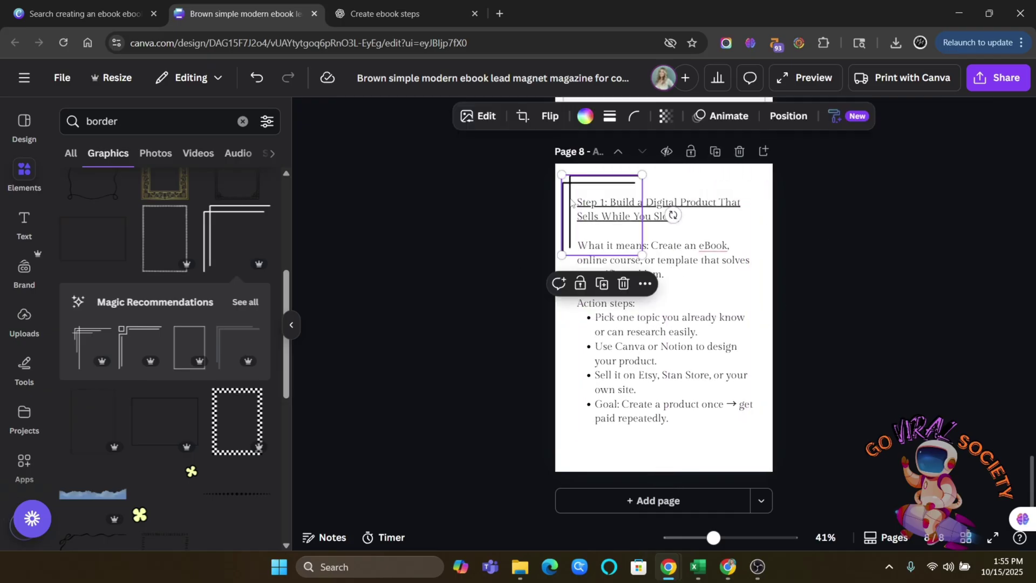
key("ctrl+d")
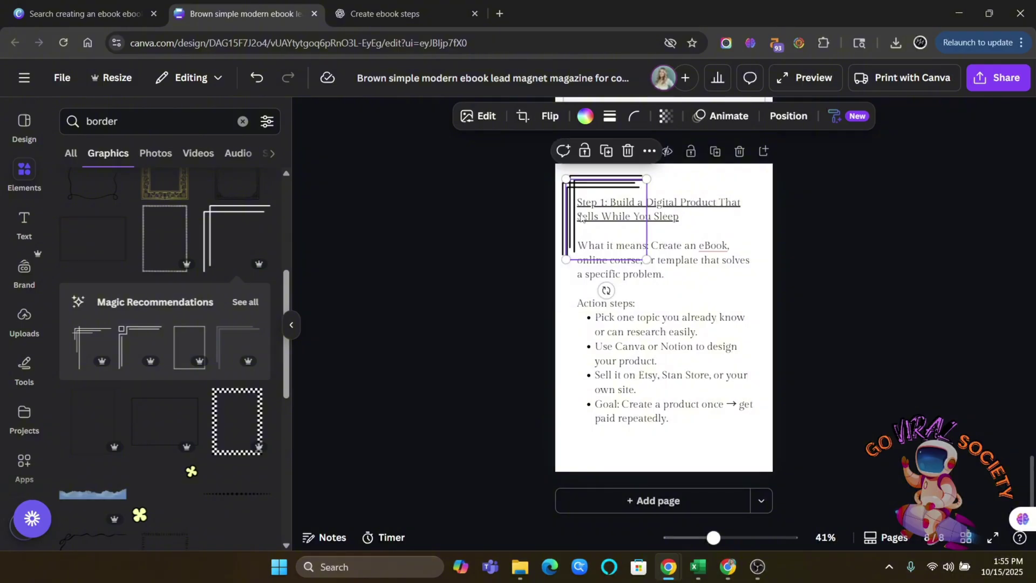
left_click_drag(604, 193, 737, 413)
left_click_drag(733, 503, 735, 288)
left_click_drag(729, 450, 719, 440)
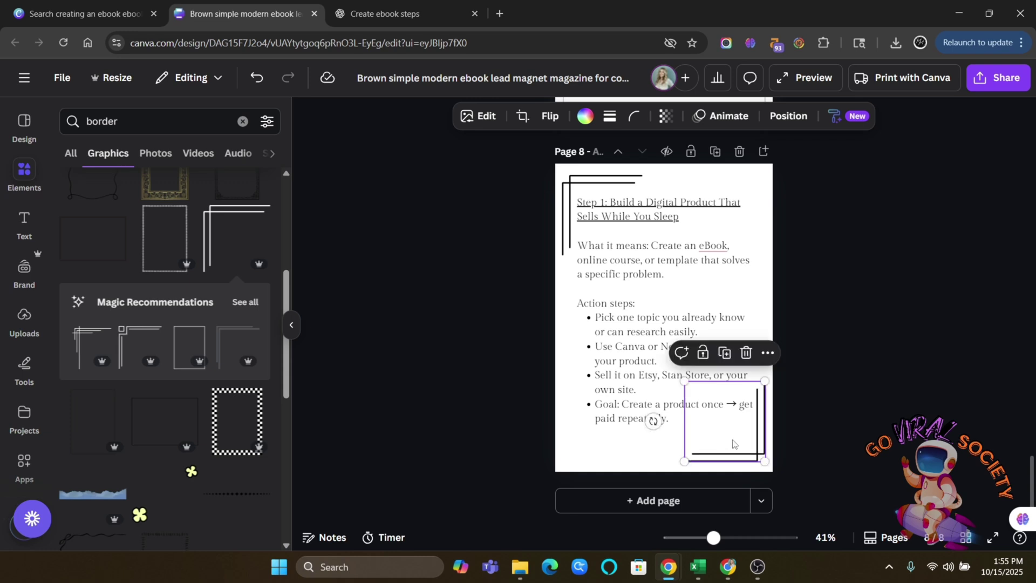
left_click(647, 335)
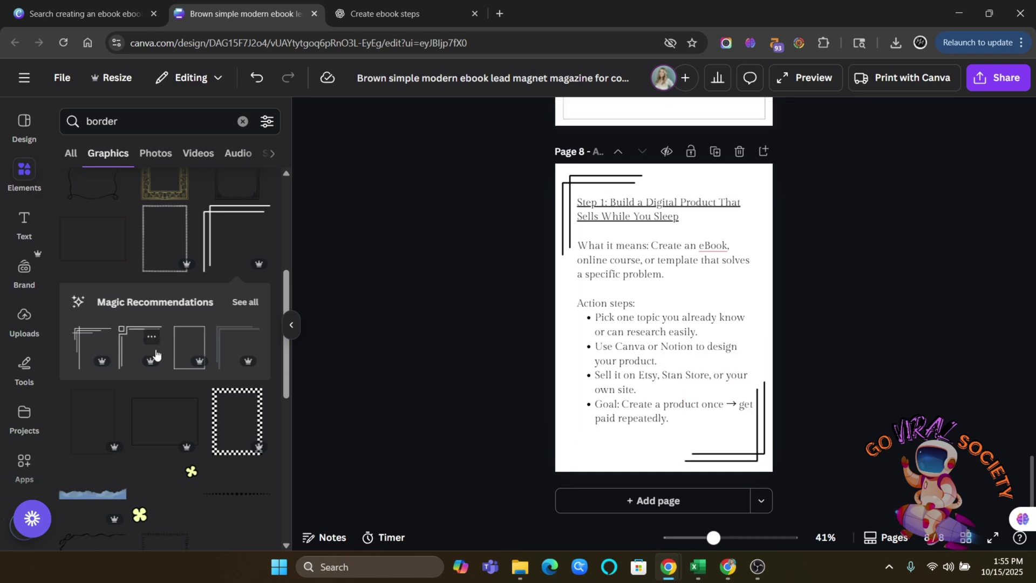
Try a rectangle frame on the page, then delete it
left_click(183, 353)
left_click_drag(613, 216, 575, 188)
key("Delete")
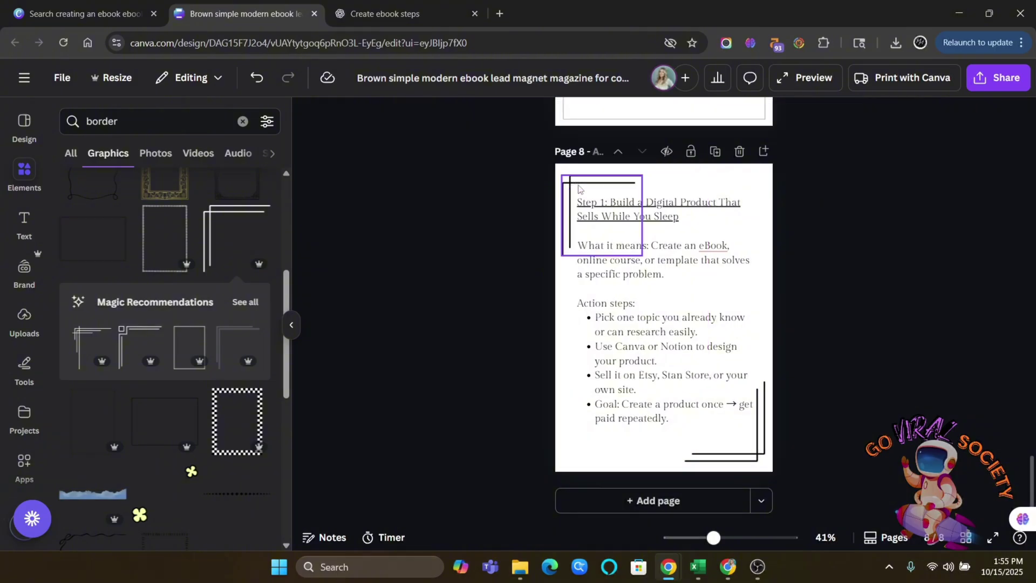
left_click(577, 189)
Delete both corner borders from page 8
key("Delete")
left_click(762, 427)
key("Delete")
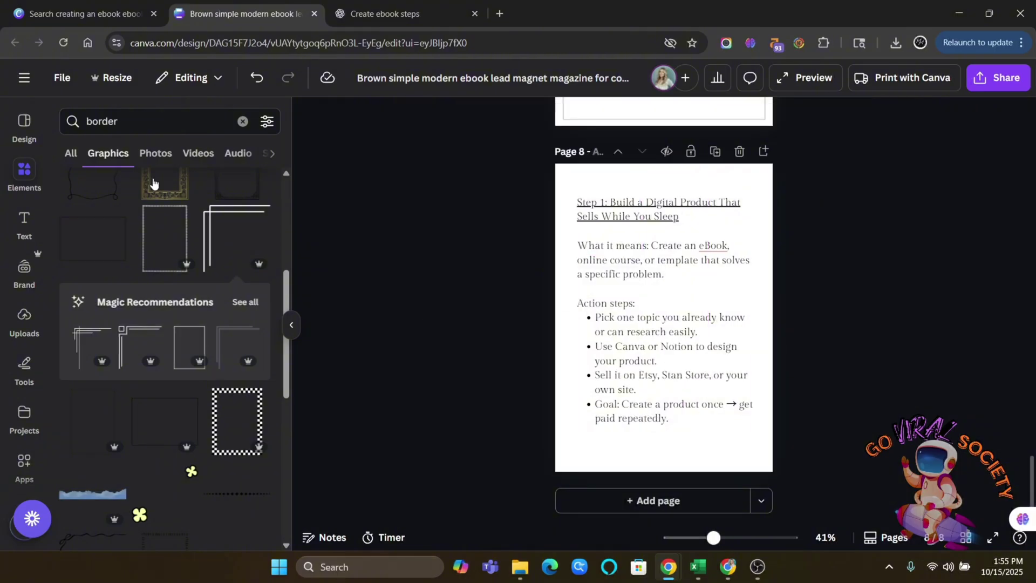
Add a square shape from rectangle elements and stretch it over most of page 8
left_click(243, 121)
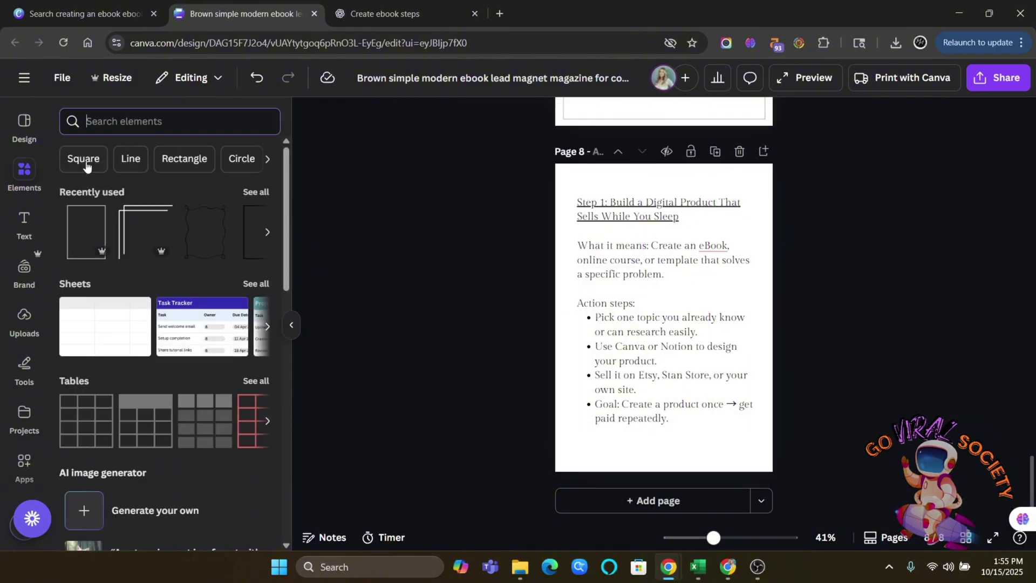
left_click(193, 160)
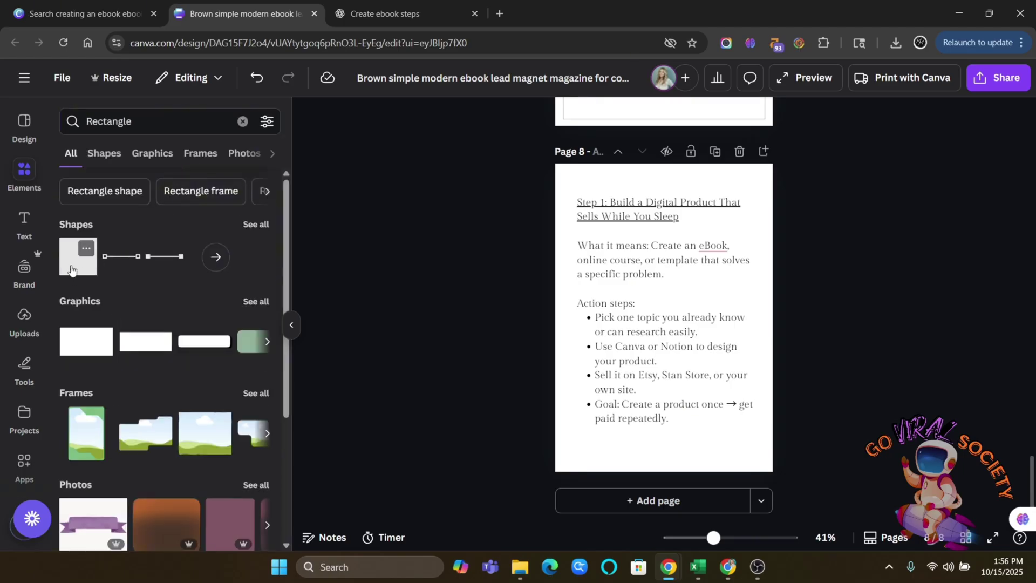
left_click(77, 258)
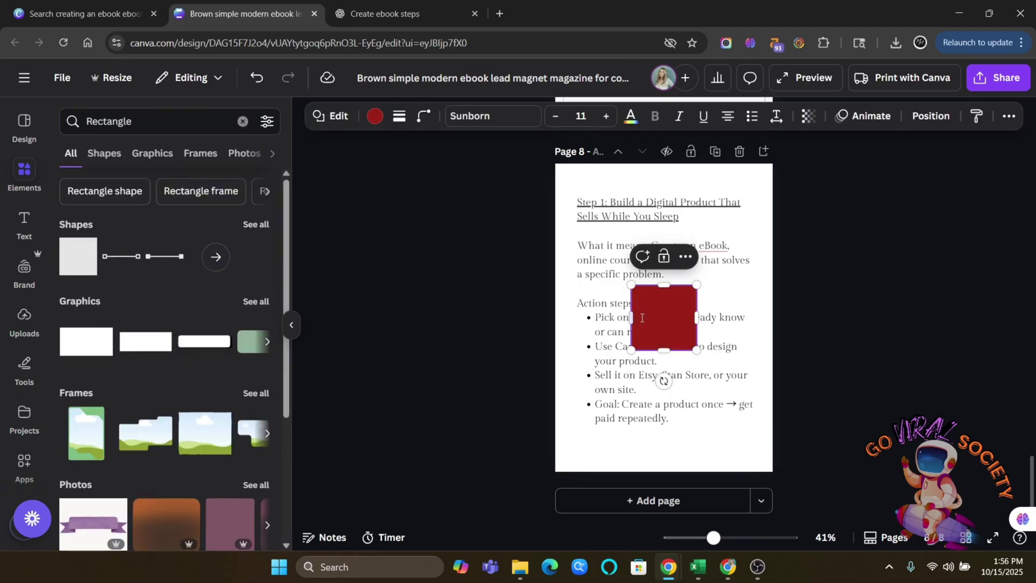
left_click_drag(667, 311, 606, 213)
left_click_drag(632, 247, 759, 451)
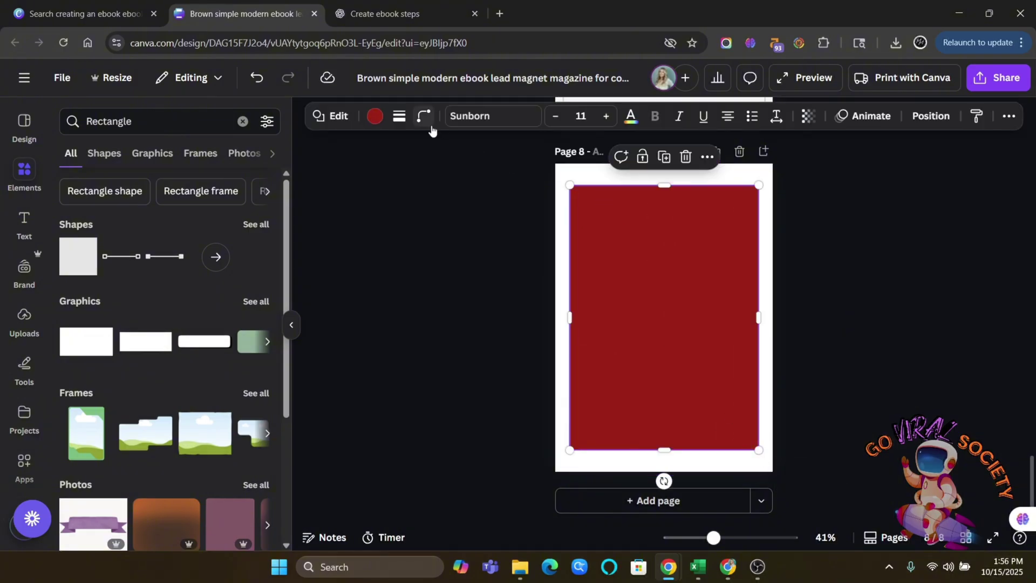
Remove the box's fill and give it a solid outline
left_click(376, 116)
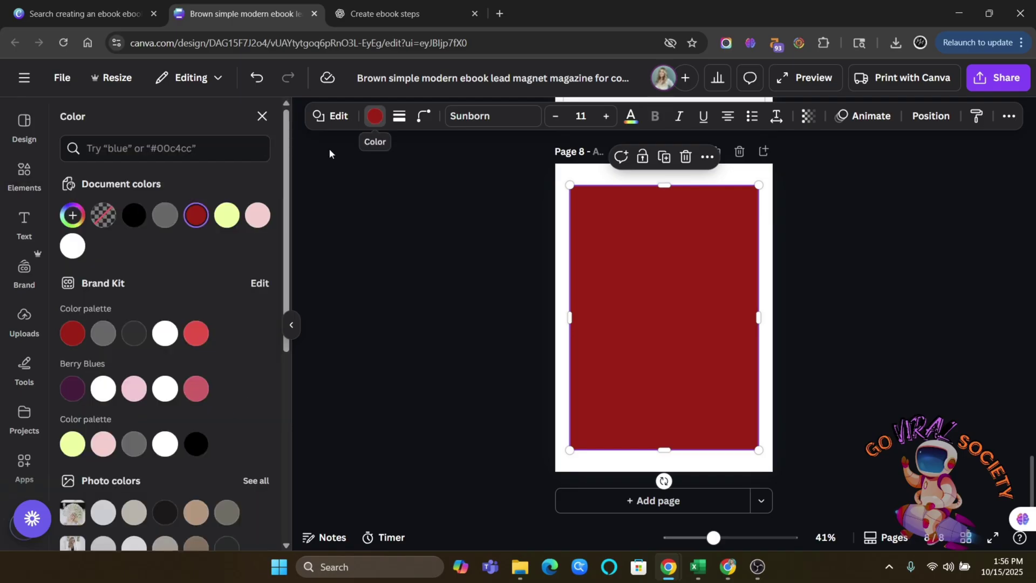
left_click(103, 215)
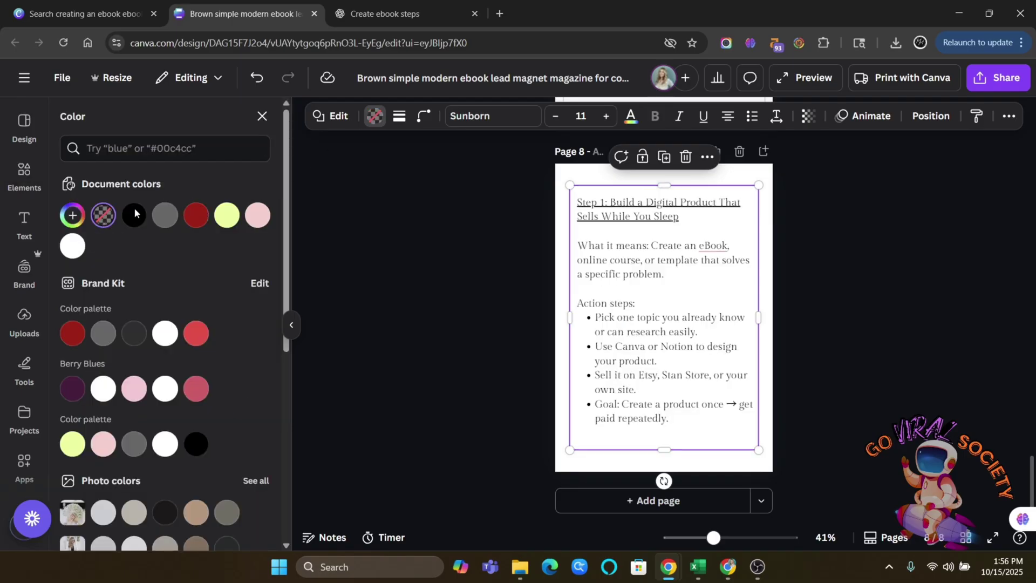
left_click(398, 117)
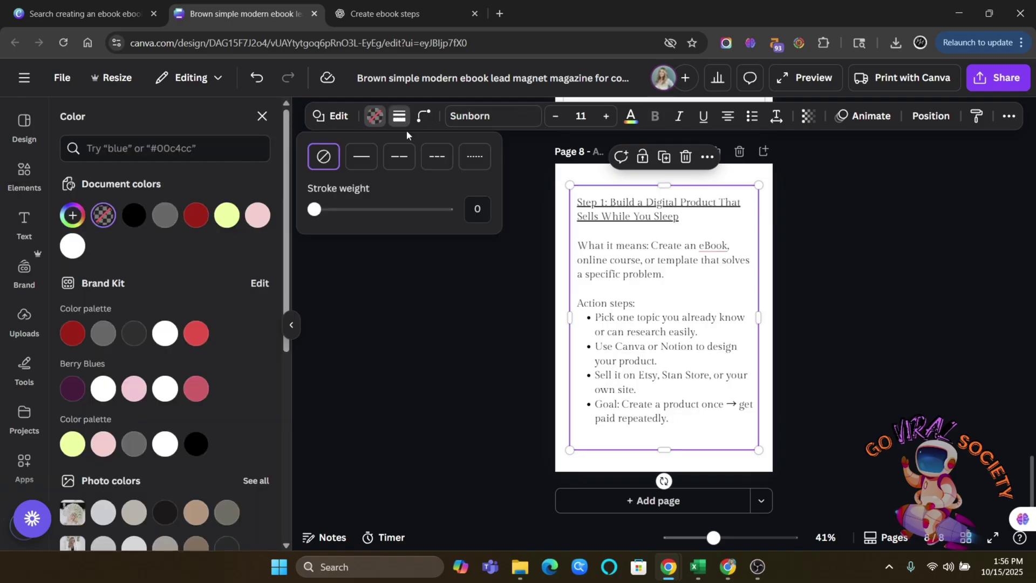
left_click(361, 157)
left_click(821, 357)
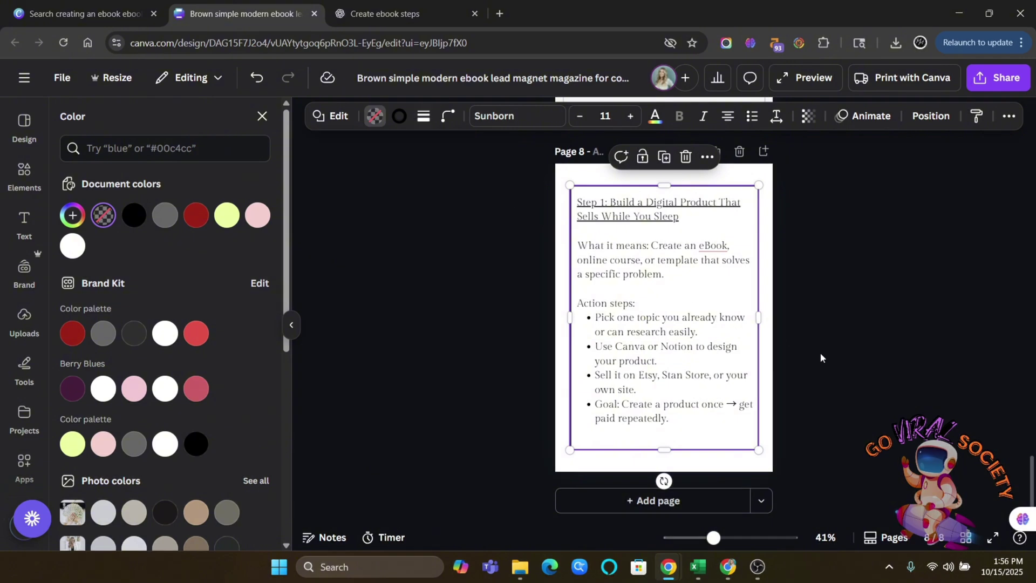
left_click(820, 357)
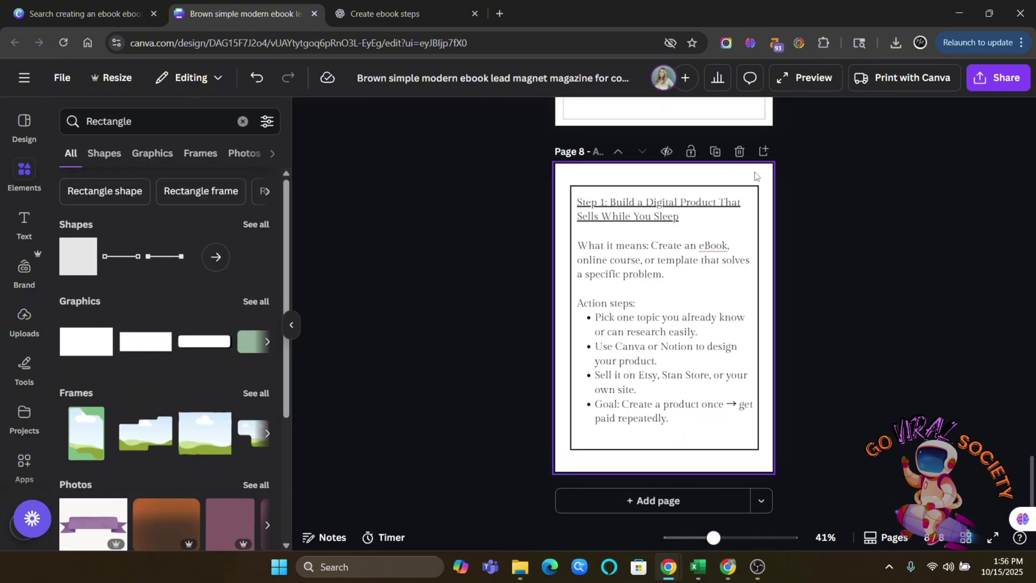
Fill the outlined rectangle white and send it behind the Step 1 text
left_click(572, 171)
left_click(600, 199)
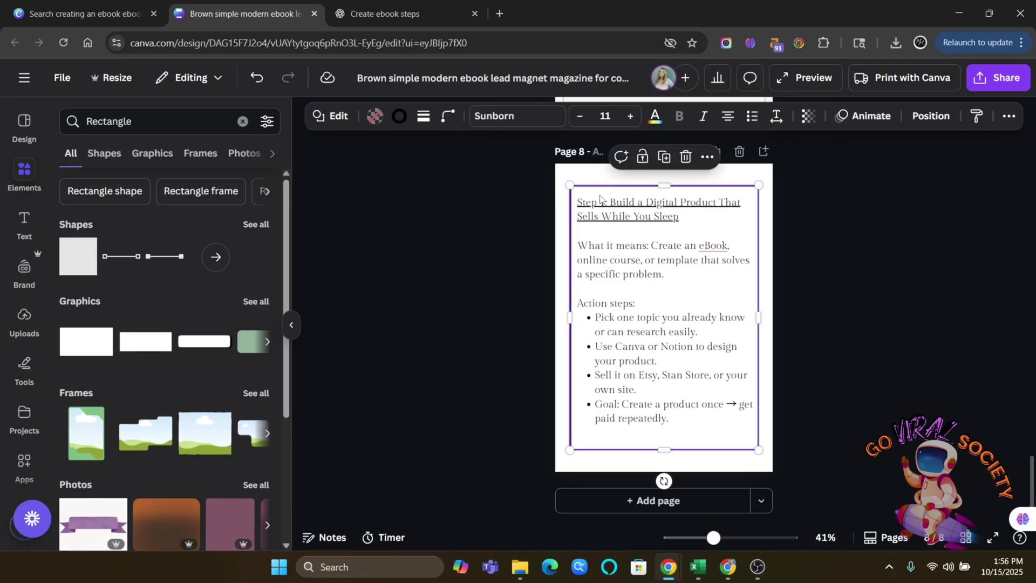
left_click(375, 116)
left_click(257, 215)
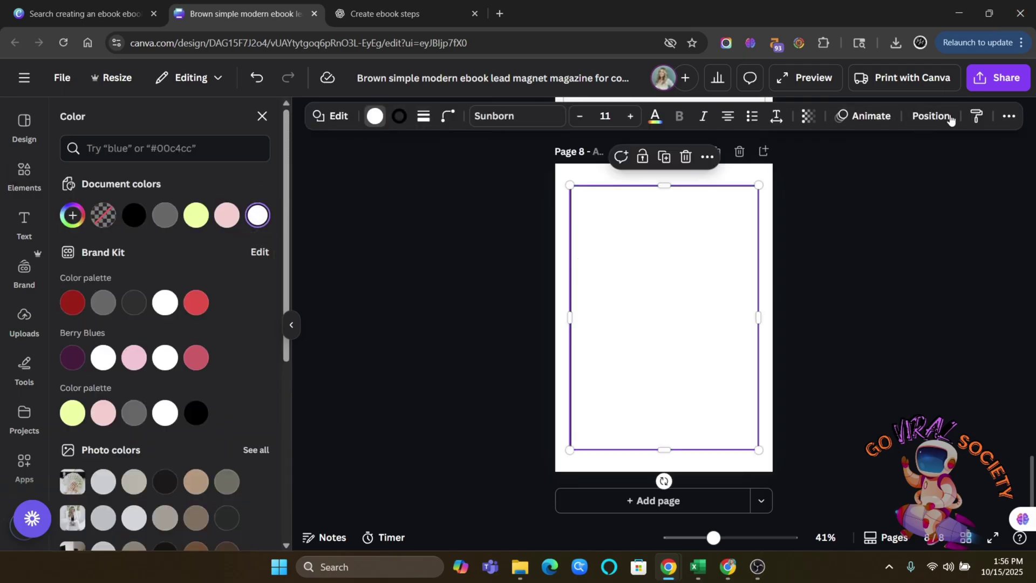
left_click(930, 116)
left_click(227, 218)
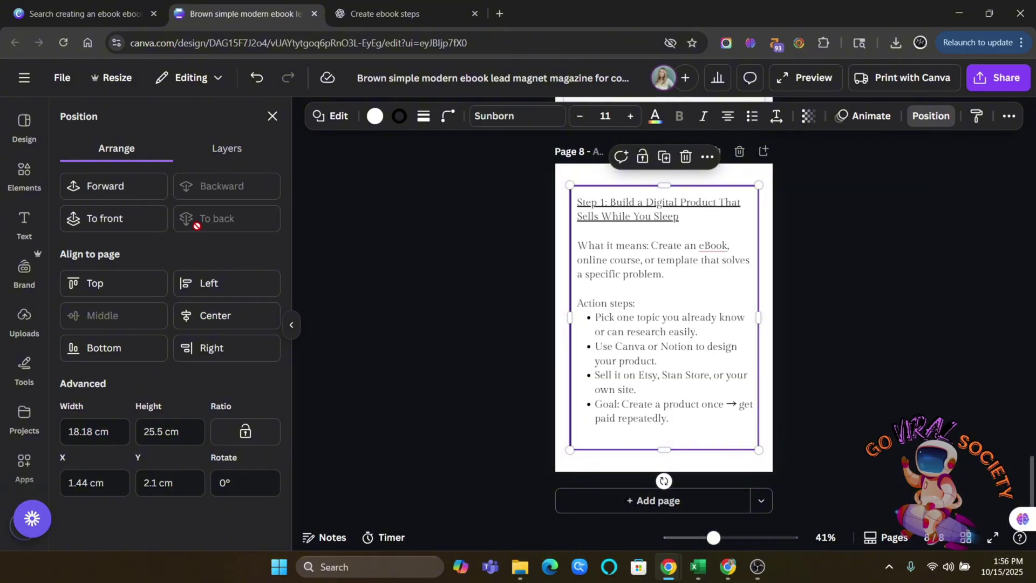
Set page 8's background colour to yellow-green
left_click(558, 174)
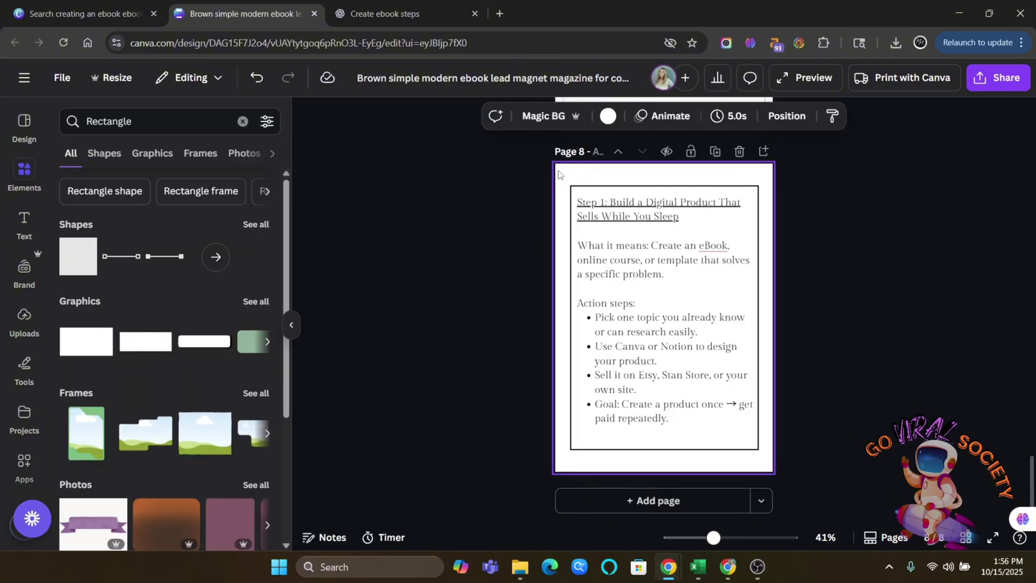
left_click(608, 116)
left_click(162, 215)
left_click(822, 219)
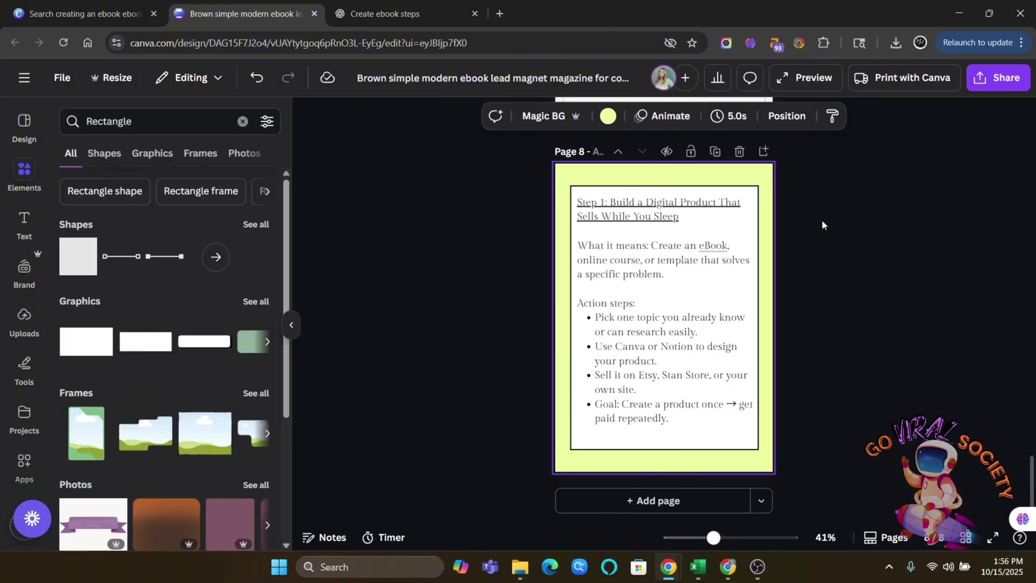
left_click(821, 219)
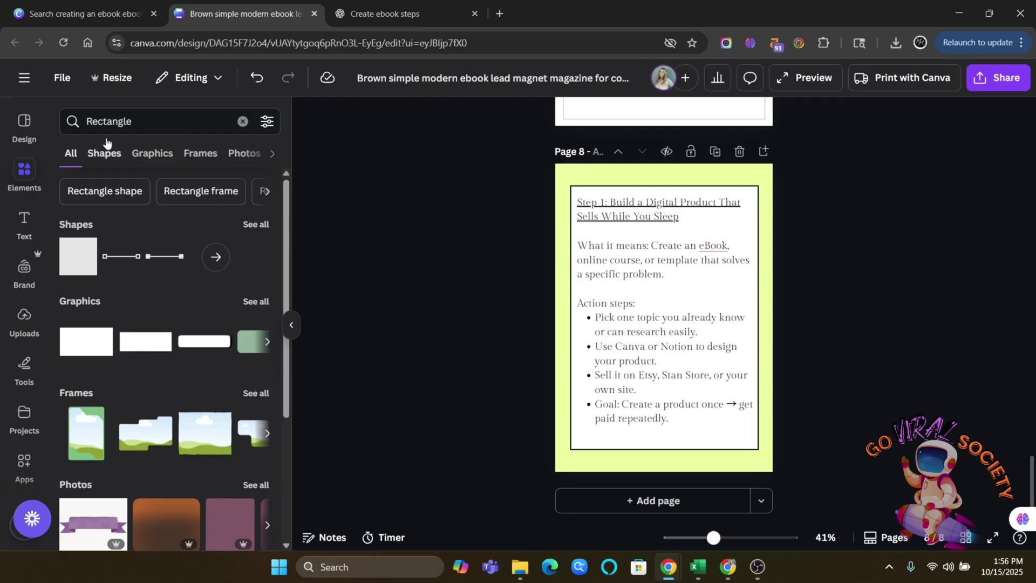
Search 'sleep sticker' and add a shrunken zzz sticker to page 8
double_click(129, 122)
type("sticker")
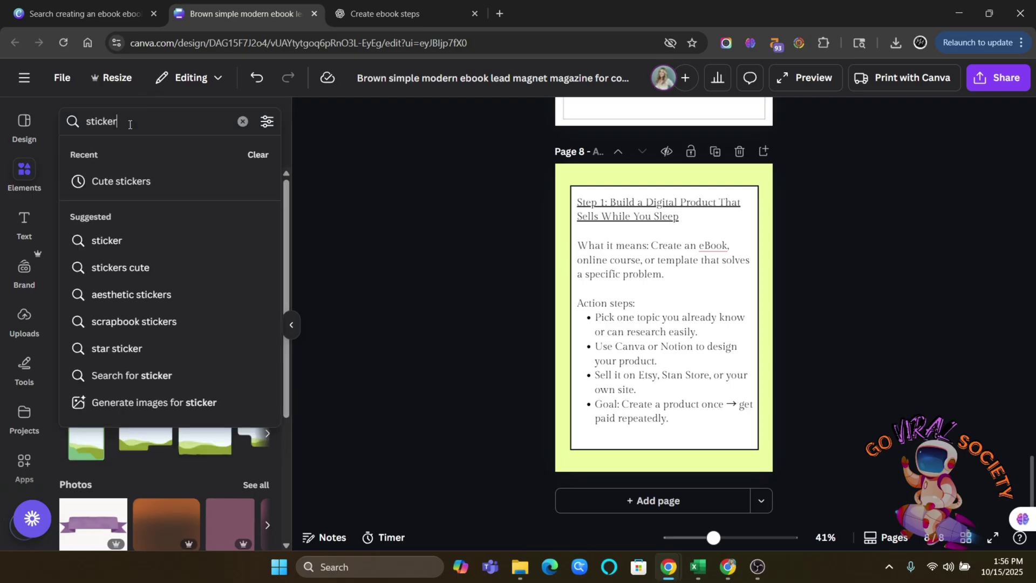
key("Return")
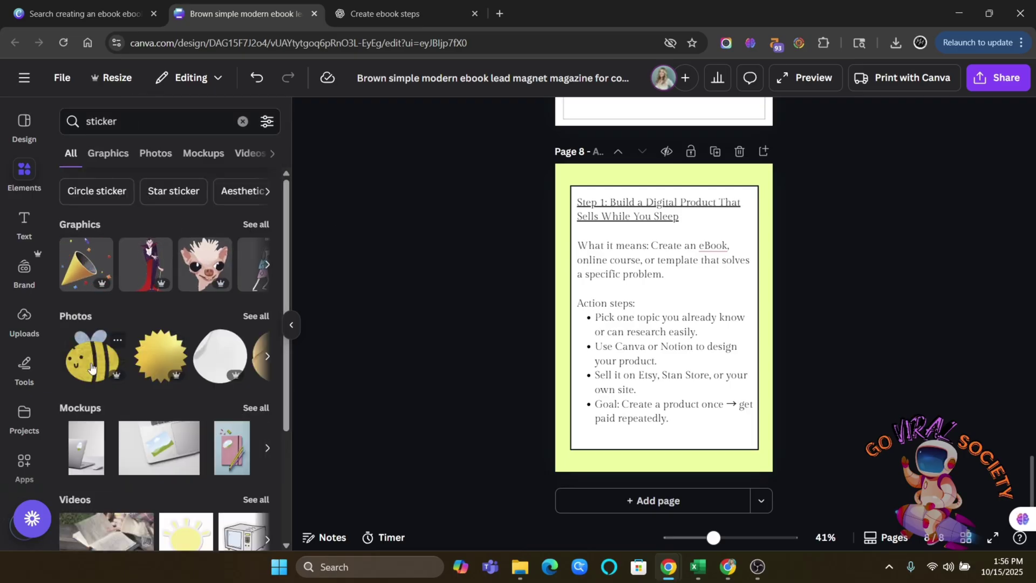
double_click(130, 128)
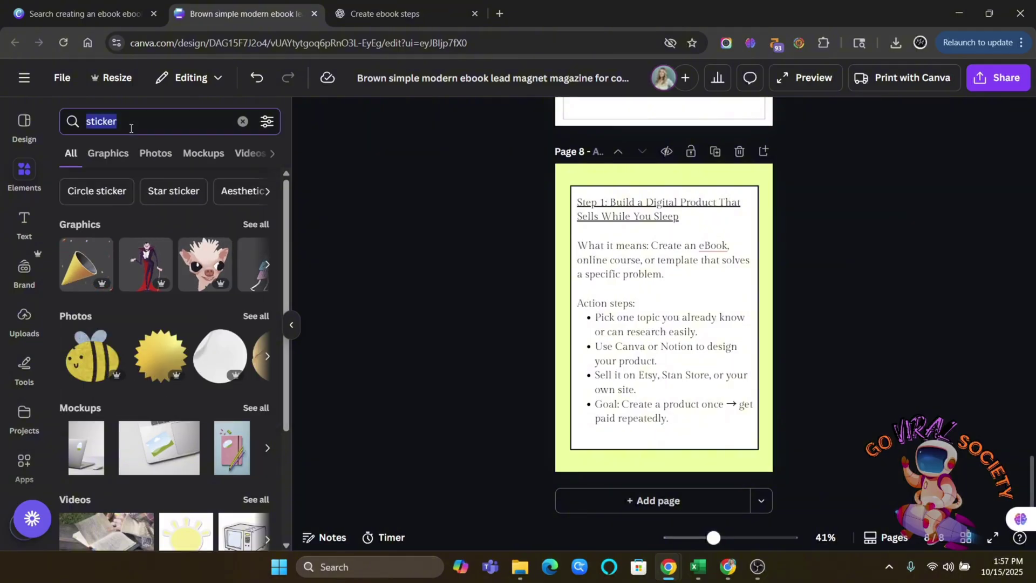
type("sleep sticker")
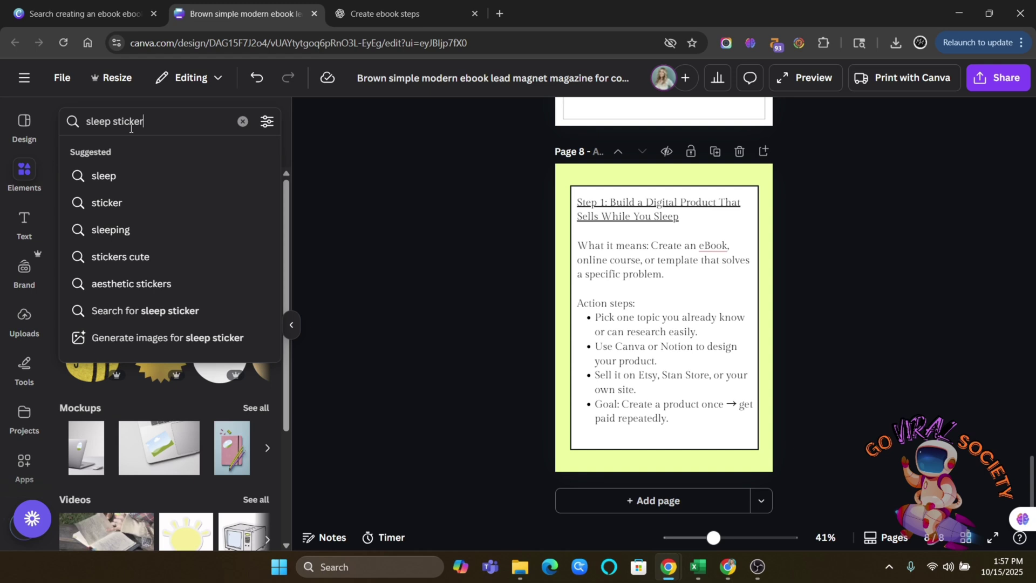
key("Return")
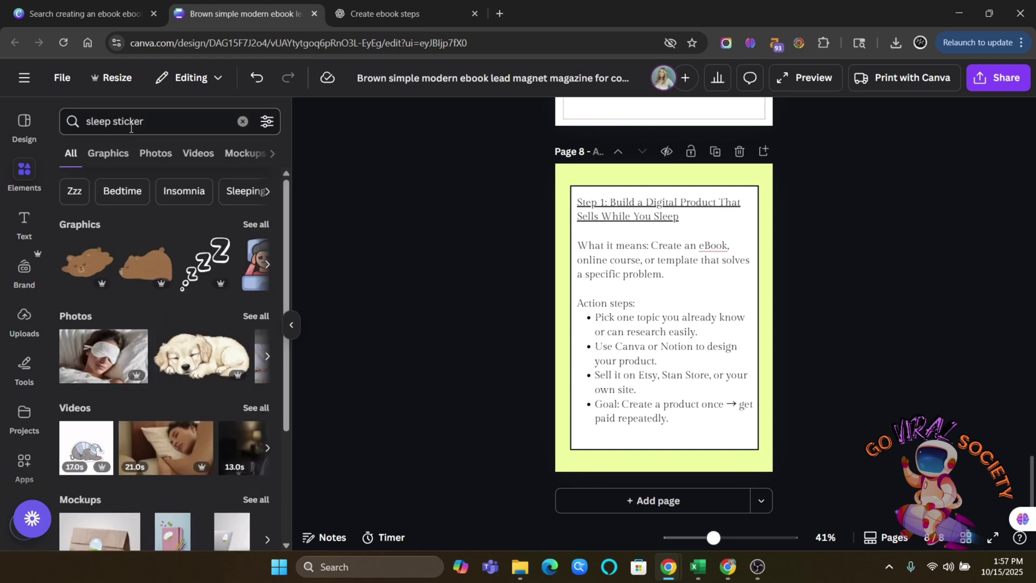
left_click(256, 224)
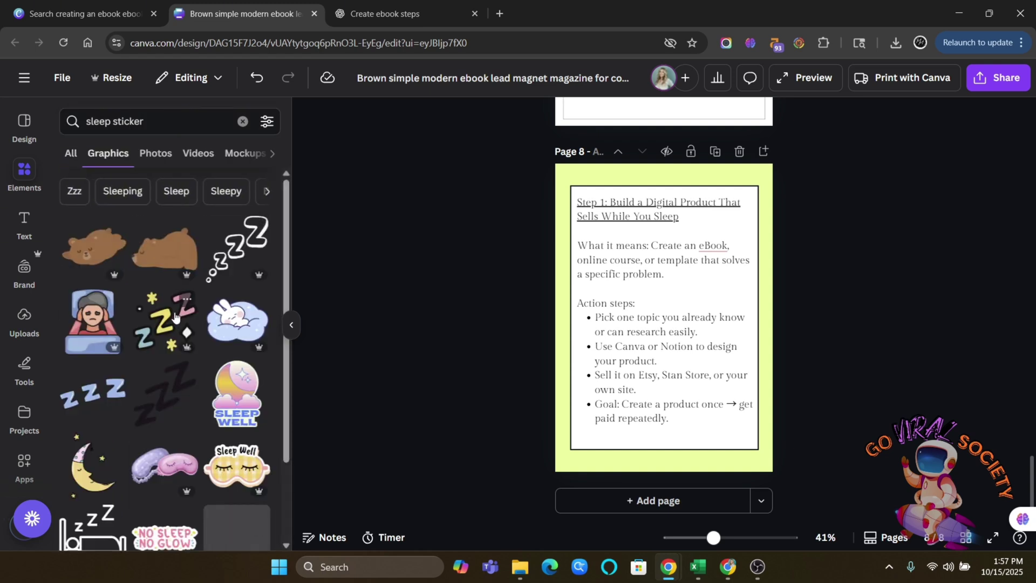
left_click(174, 316)
left_click_drag(760, 371, 740, 188)
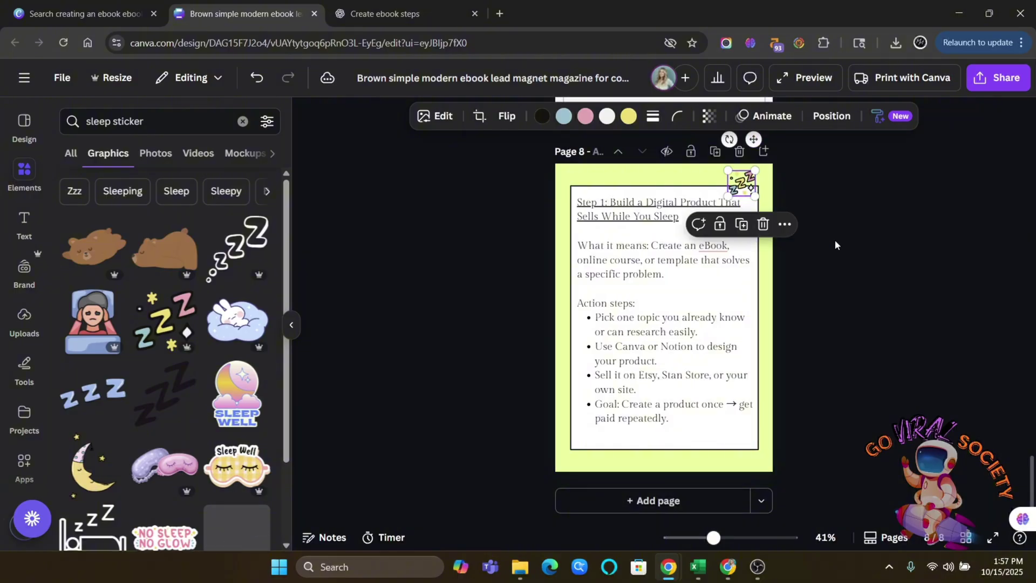
left_click(835, 244)
Search 'money sticker' and place a small green cash sticker at the page's bottom edge
scroll(233, 350, "down", 4)
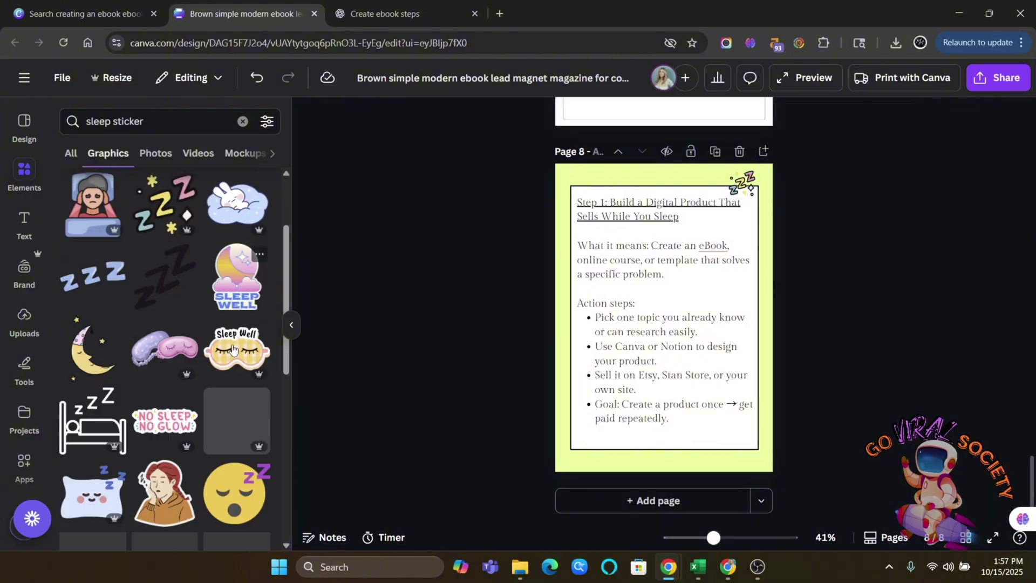
triple_click(140, 120)
type("money sticker")
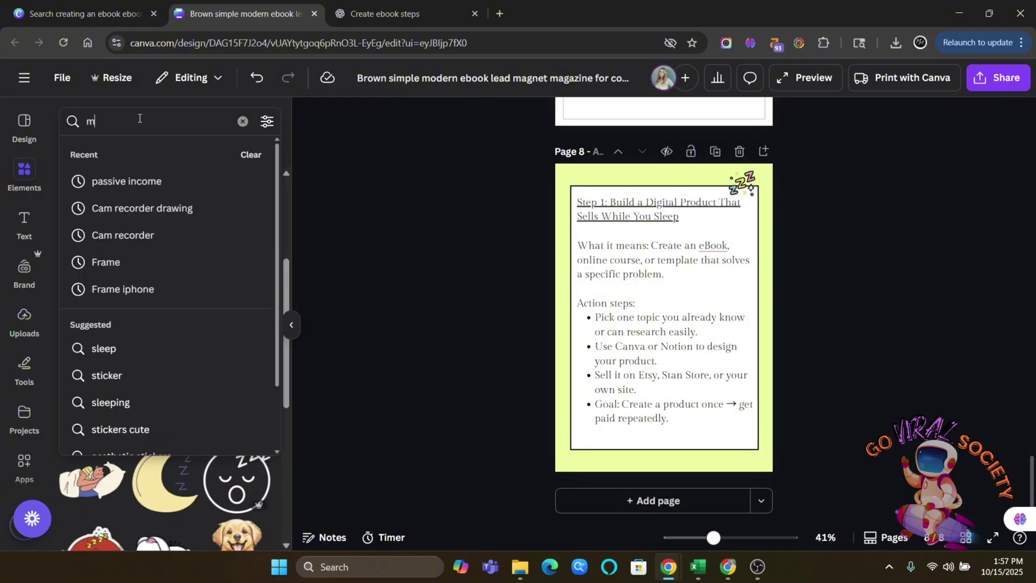
key("Return")
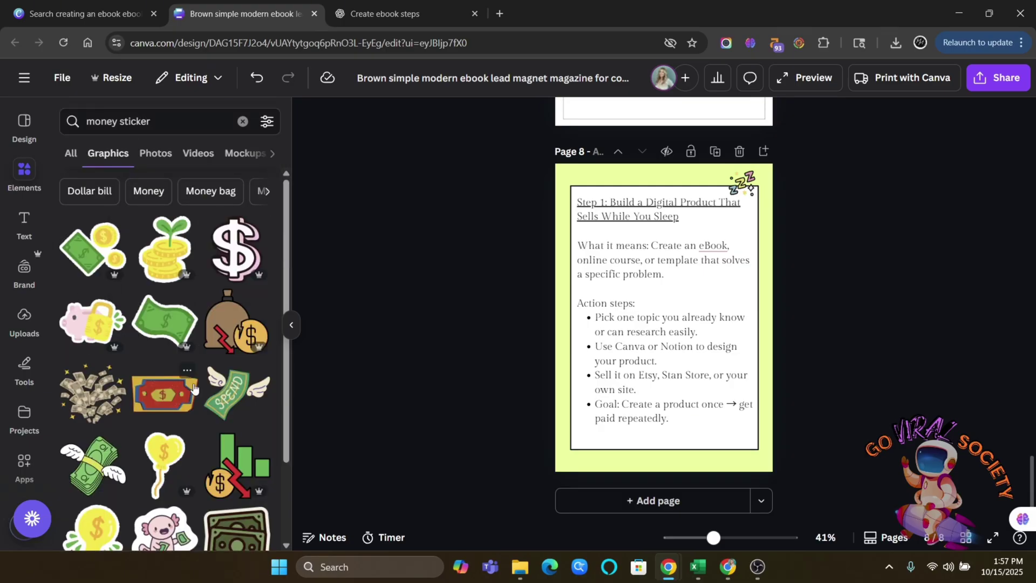
scroll(195, 388, "down", 3)
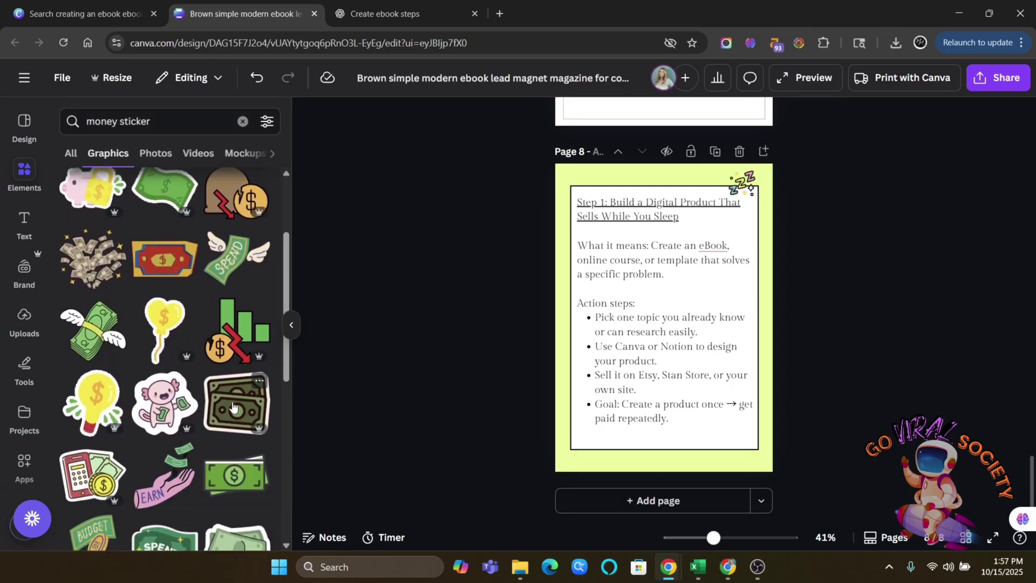
scroll(227, 405, "down", 6)
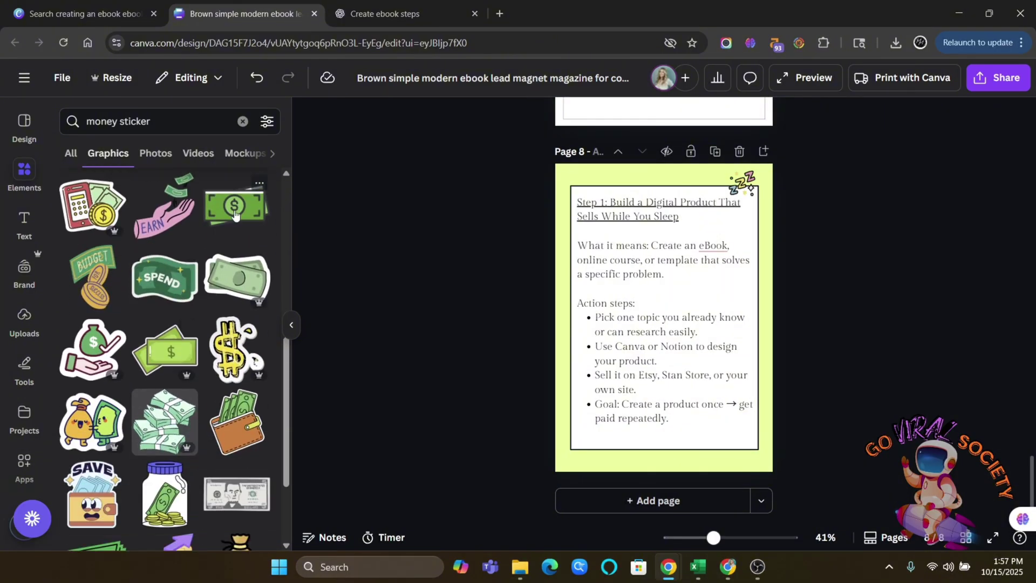
left_click(230, 275)
left_click_drag(711, 284, 661, 495)
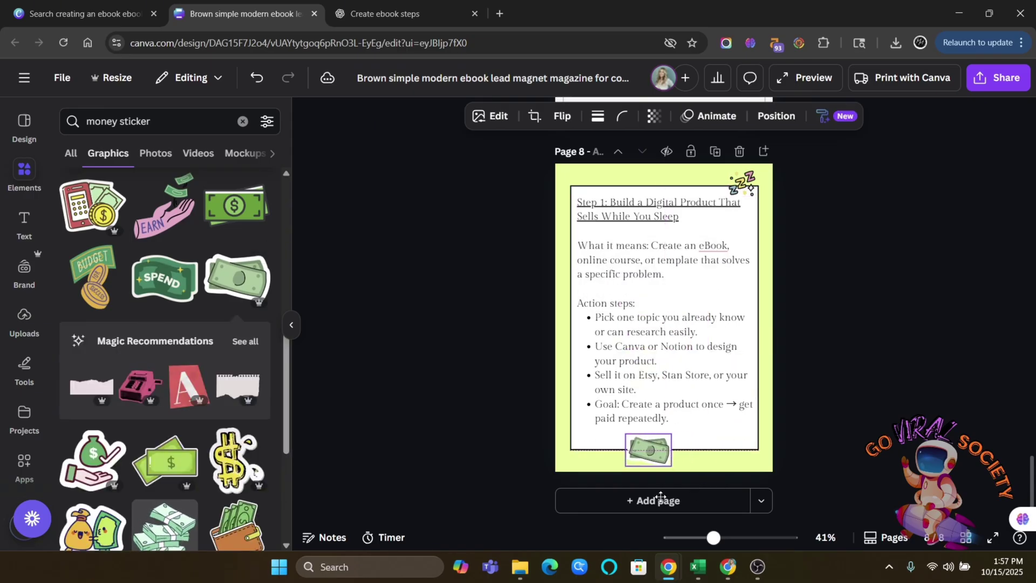
left_click(816, 436)
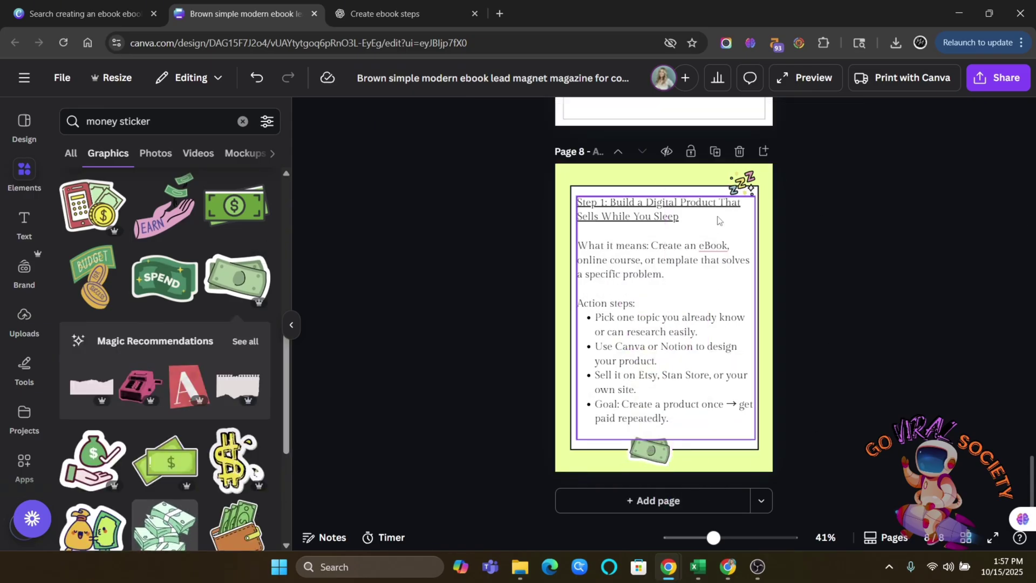
Duplicate page 8 as page 9 and copy the Step 2 section from ChatGPT
left_click(713, 153)
left_click(636, 214)
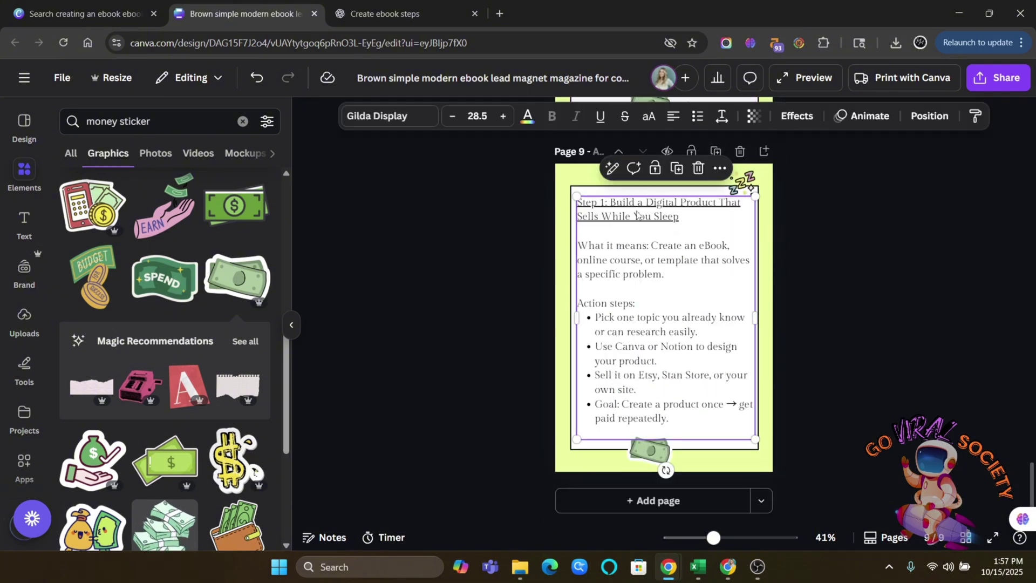
left_click(435, 15)
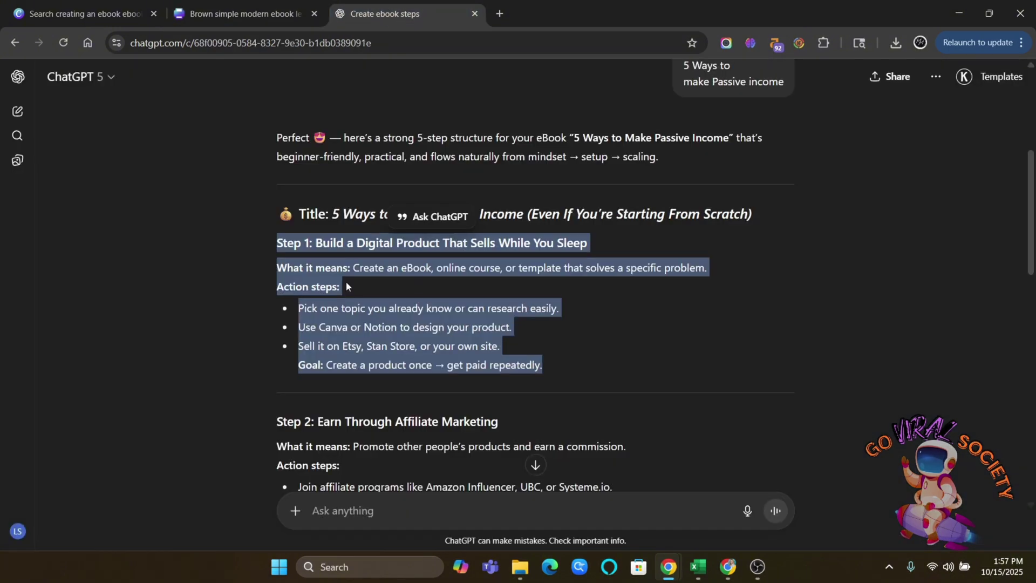
scroll(324, 278, "down", 2)
left_click_drag(276, 293, 541, 422)
key("ctrl+c")
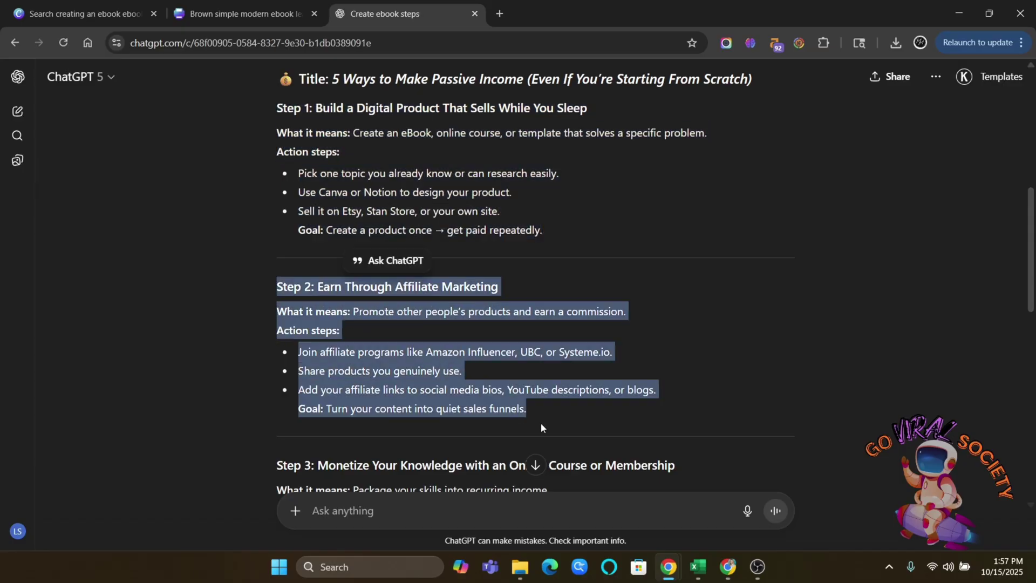
left_click(265, 14)
Replace page 9's text with the pasted Step 2 text, with no underlining
left_click(612, 323)
key("ctrl+a")
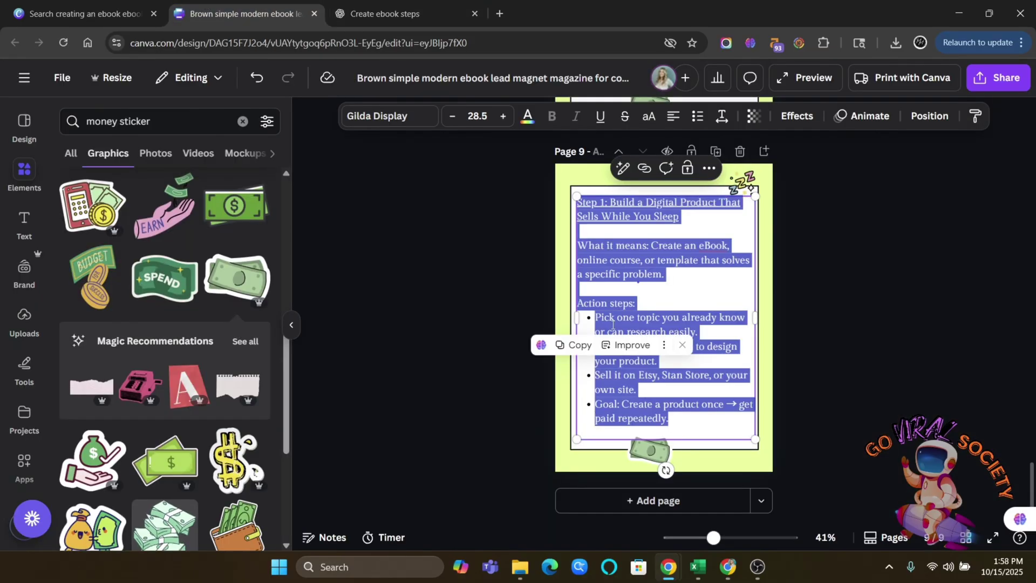
key("ctrl+v")
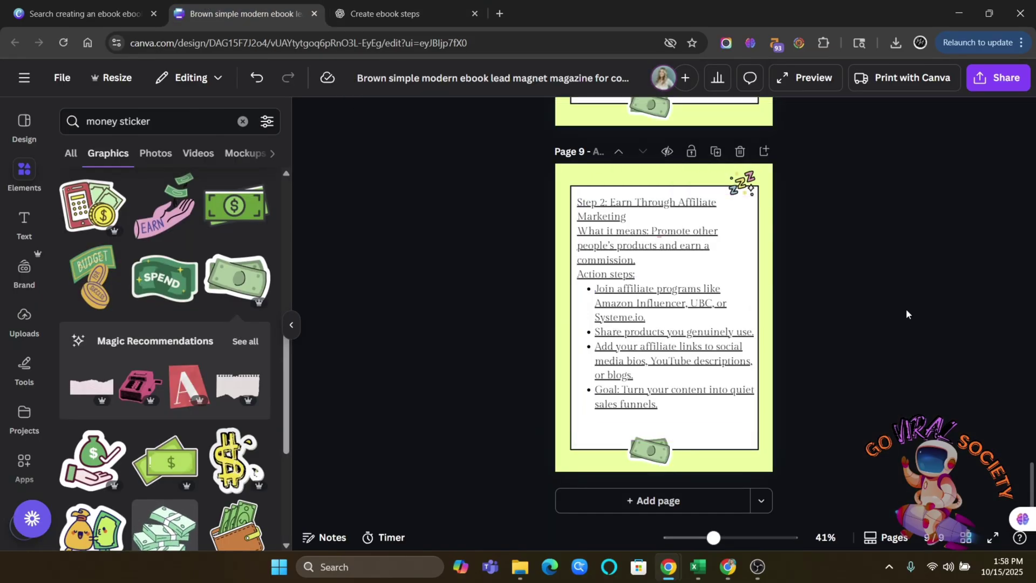
key("Escape")
left_click(596, 118)
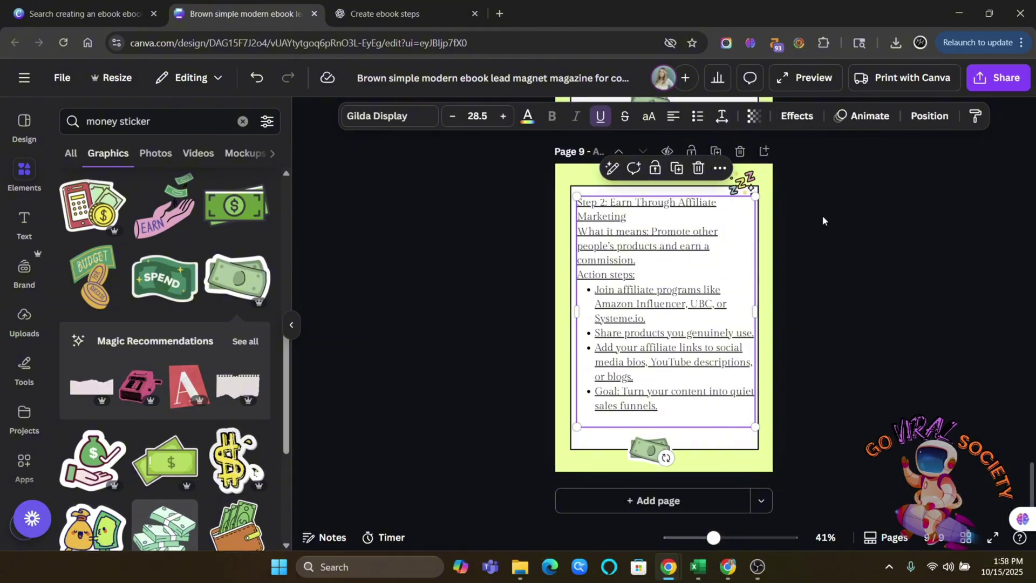
left_click(600, 121)
Add blank lines after the heading and before Action steps, and underline the Step 2 heading
left_click(637, 220)
key("Return")
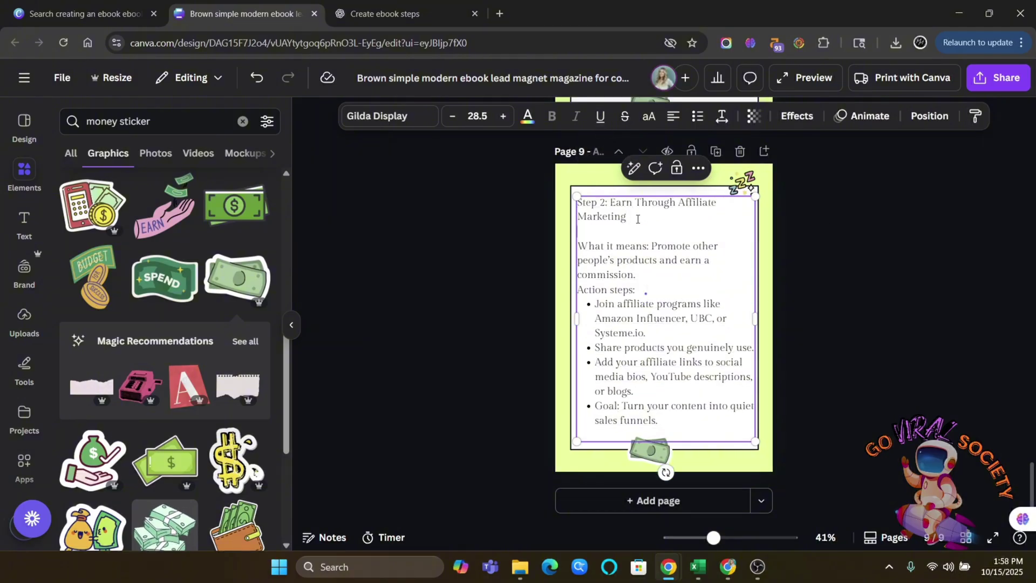
left_click(665, 276)
key("Return")
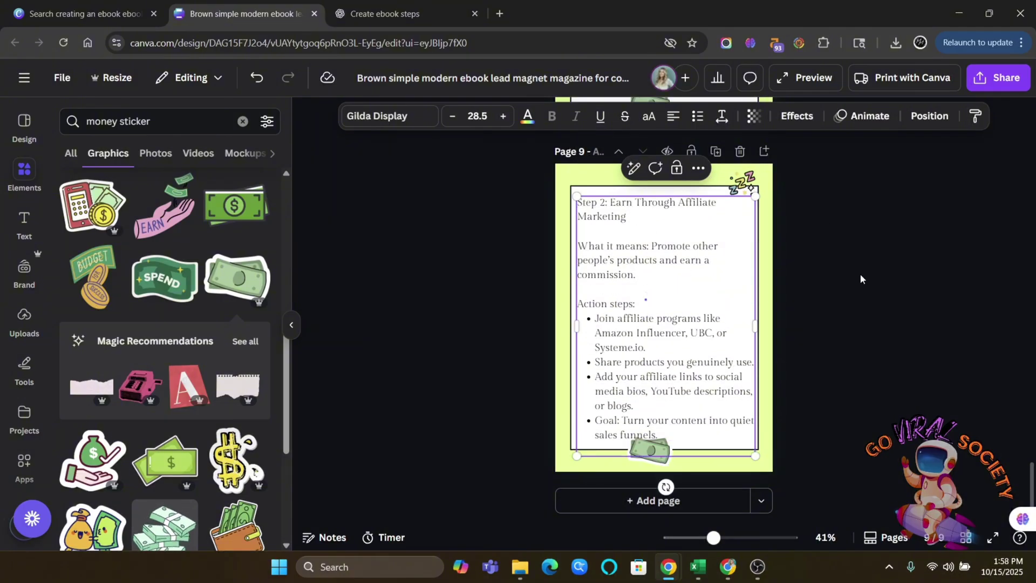
left_click_drag(628, 217, 590, 156)
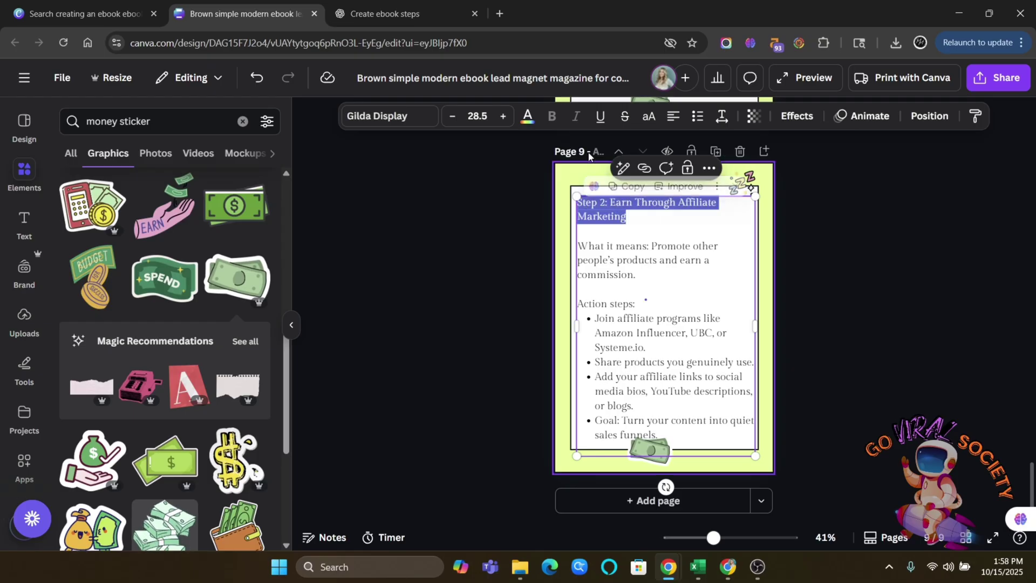
key("ctrl+u")
Delete the zzz and cash stickers from page 9
left_click(740, 184)
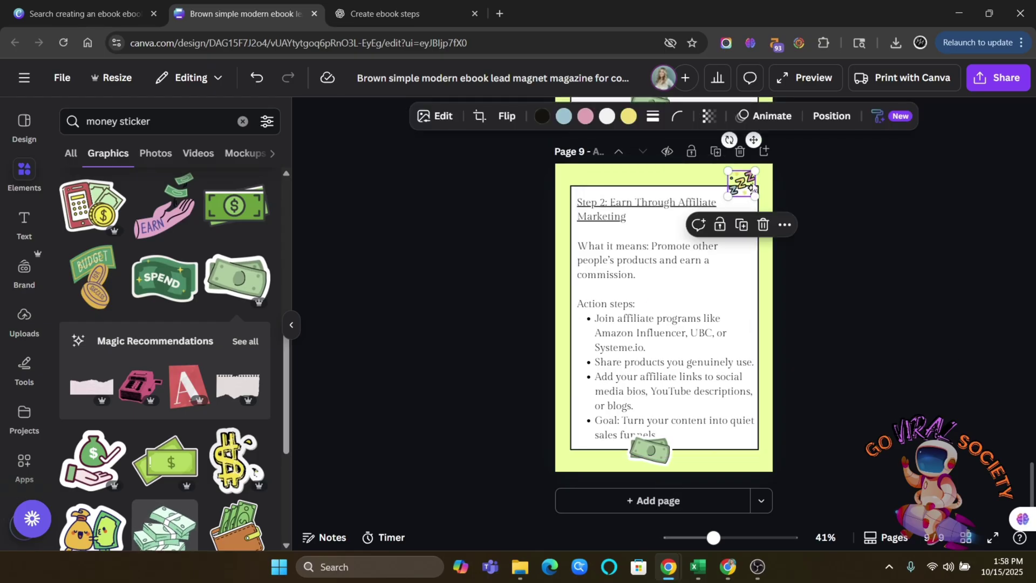
key("Delete")
left_click(635, 456)
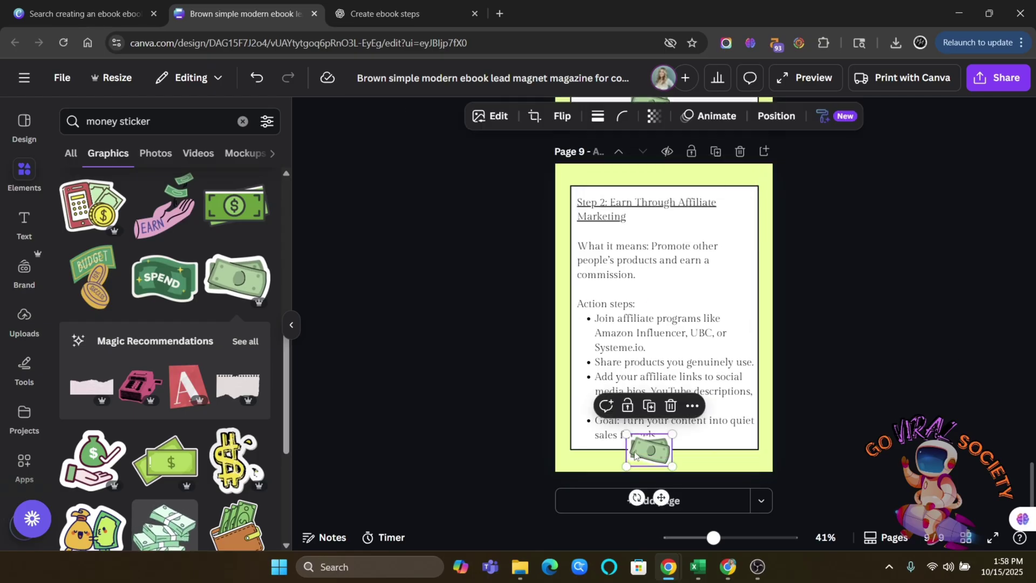
key("Delete")
Duplicate page 8 and replace the copy's text with a note about adding affiliate product links
scroll(830, 324, "up", 2)
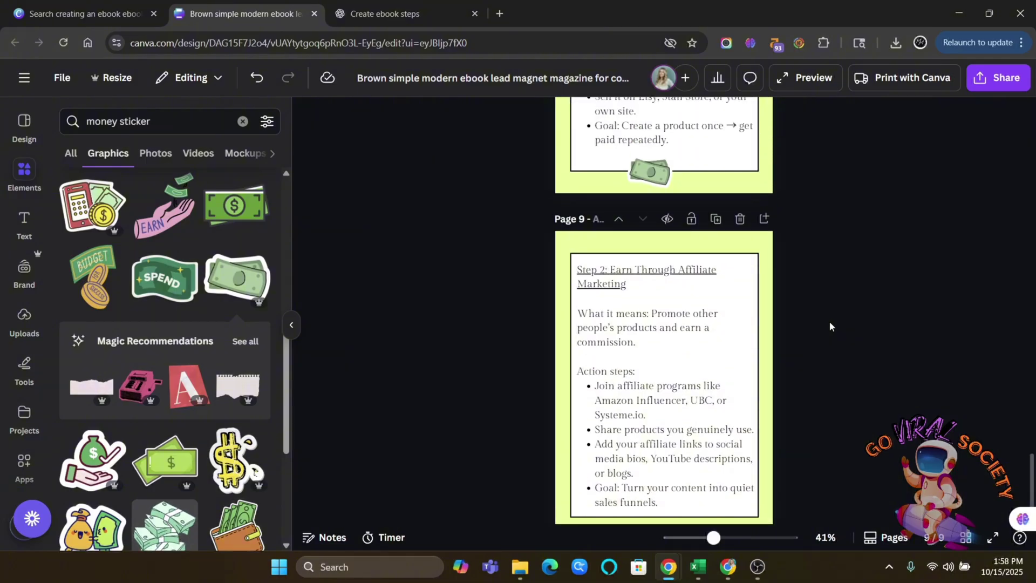
scroll(830, 322, "up", 5)
left_click(714, 143)
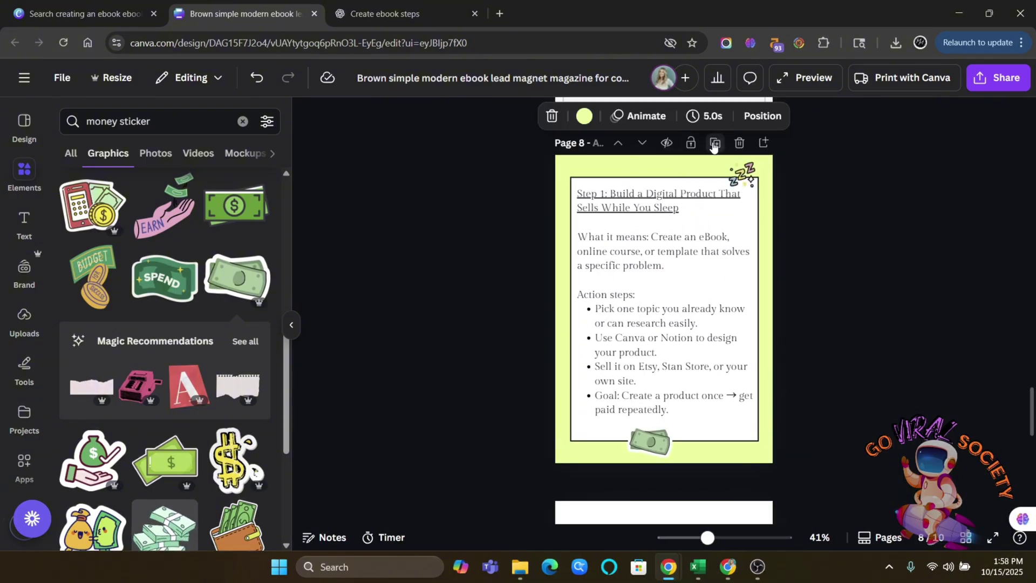
left_click(677, 318)
key("ctrl+a")
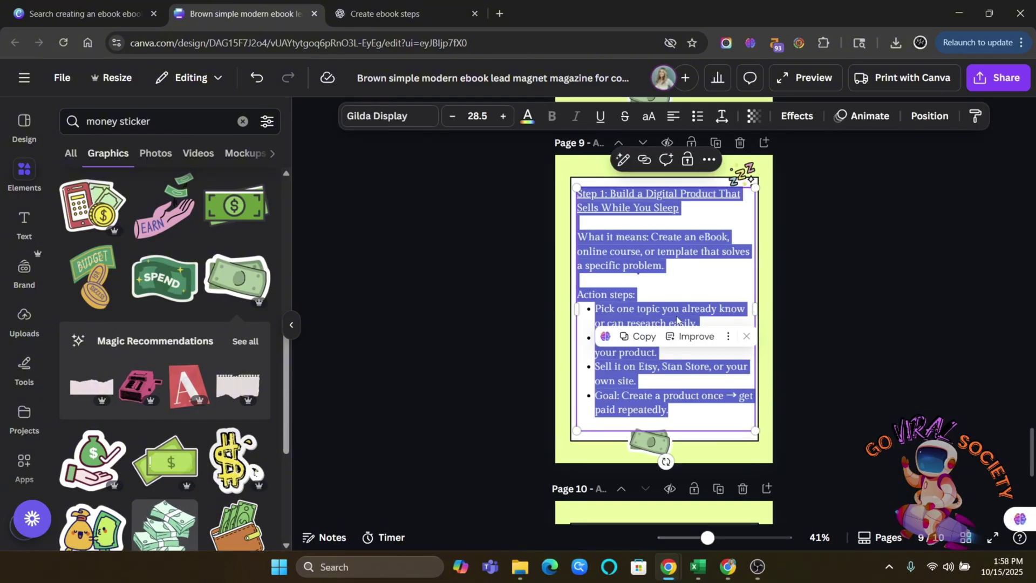
type("add informsyi")
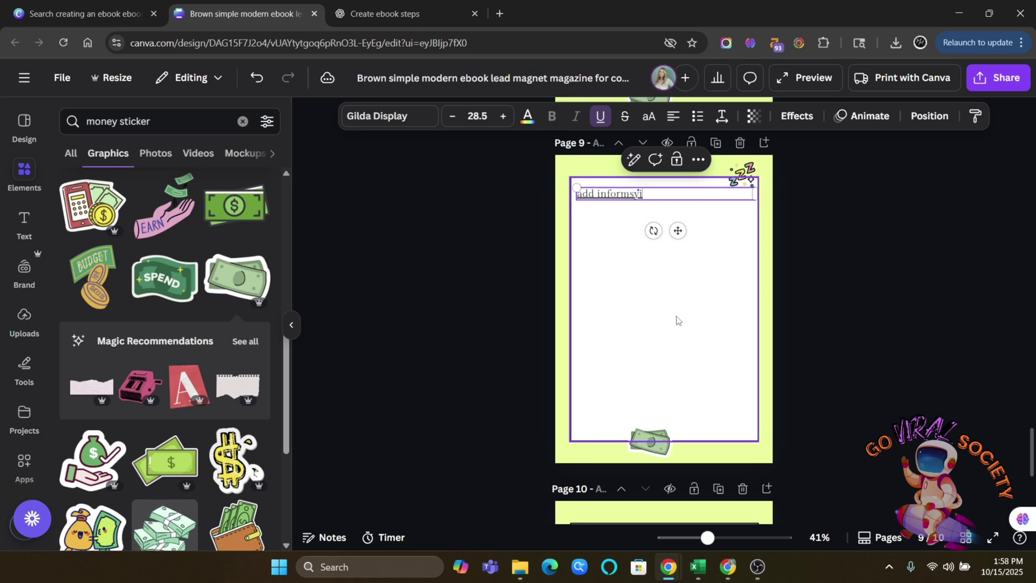
key("BackSpace")
key("BackSpace")
key("BackSpace")
type("ation that")
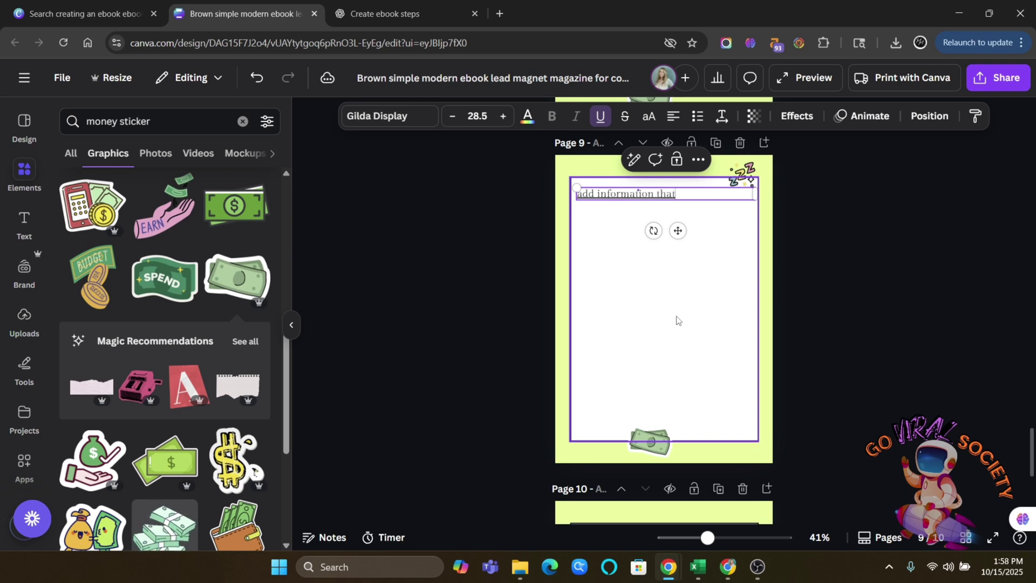
type(" you know of in ther")
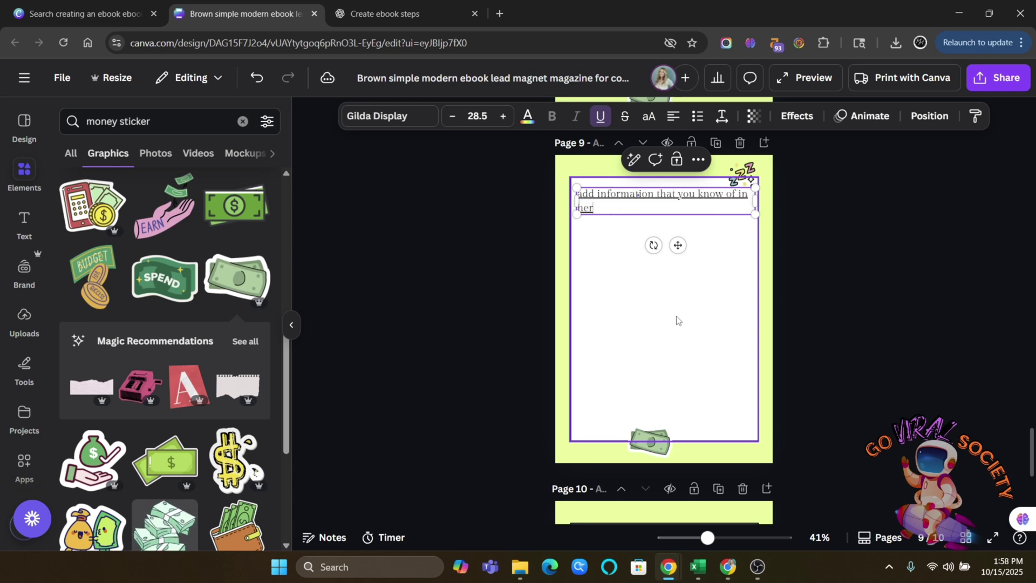
type("e with links")
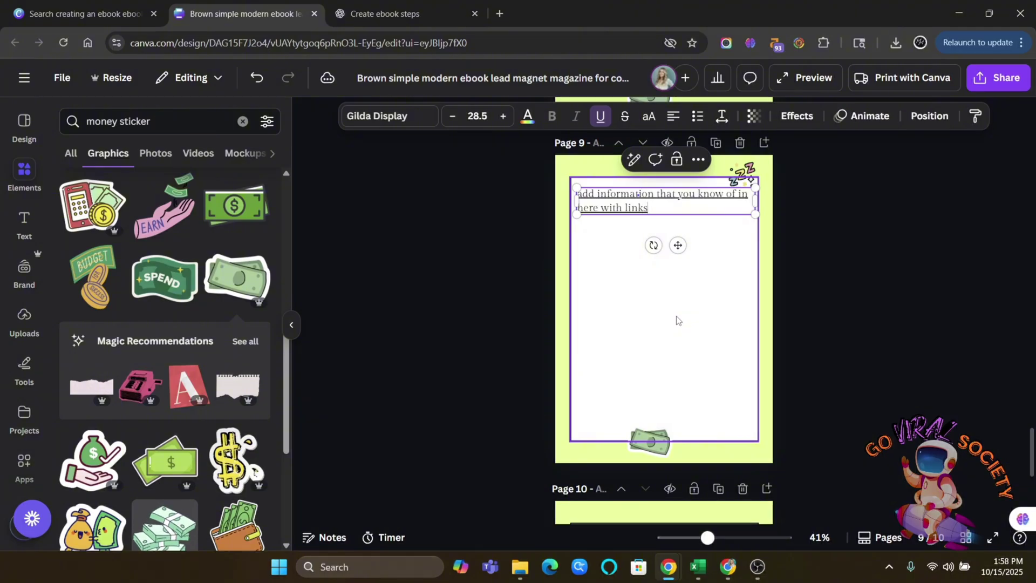
type(" to affili")
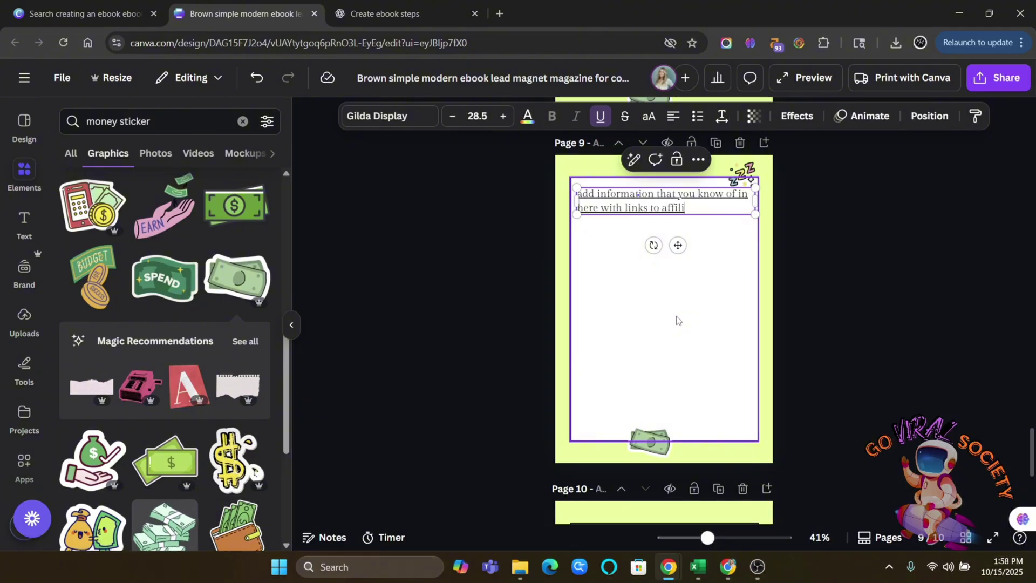
type("ate product")
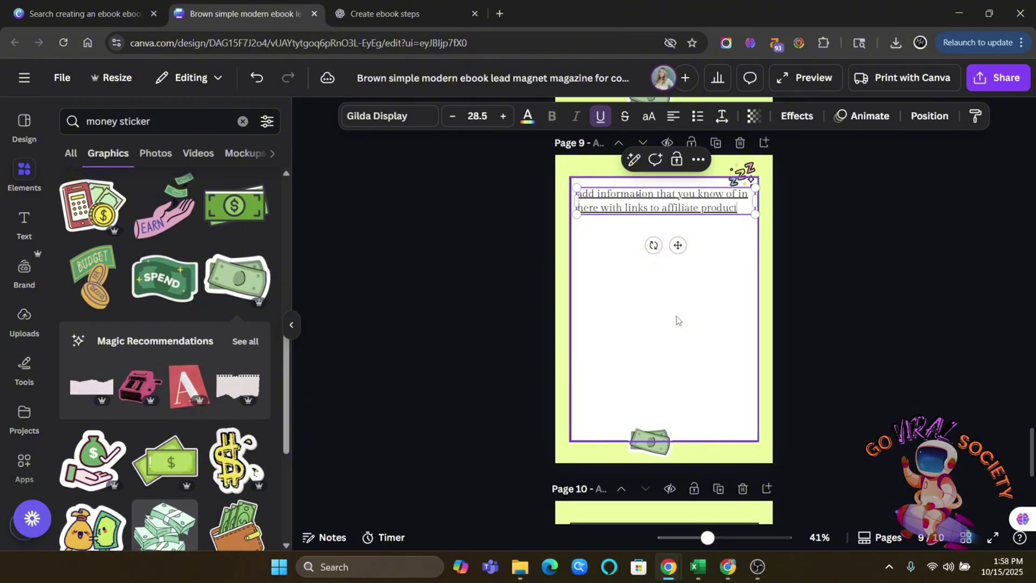
type("s or whatever.")
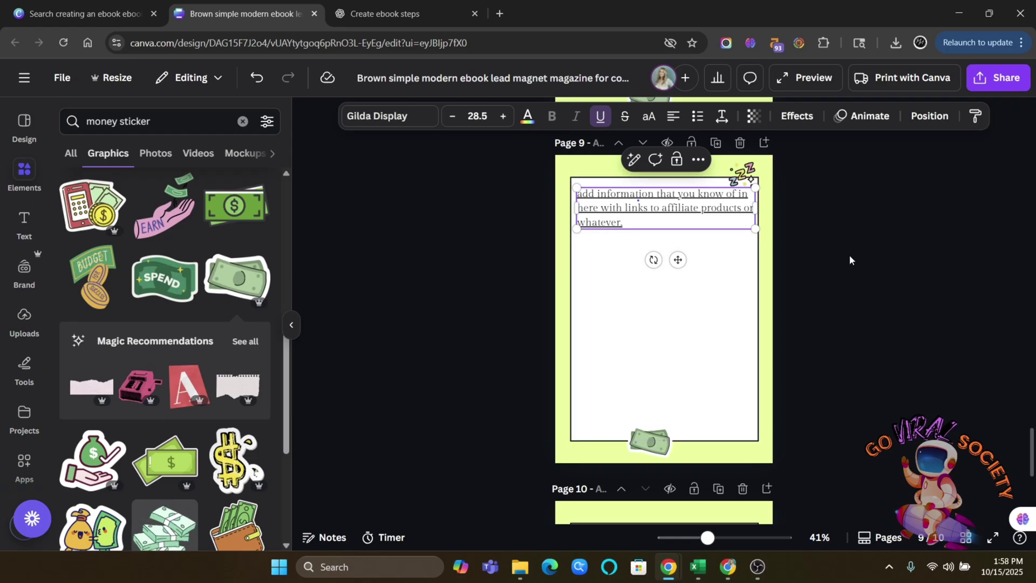
key("Escape")
Remove the underline from page 9's text and delete its zzz and cash stickers
left_click(600, 116)
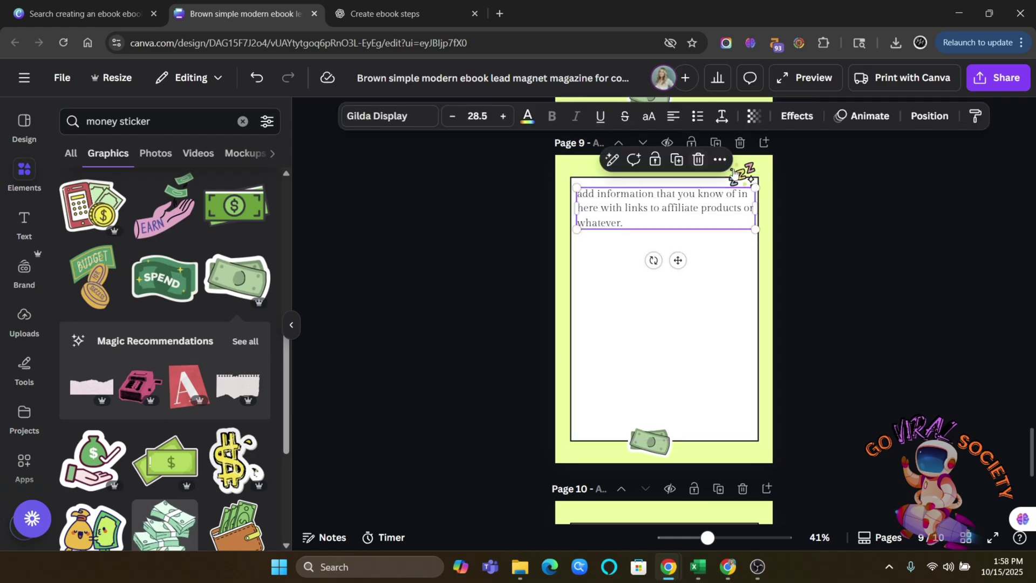
left_click(742, 173)
left_click(744, 312)
left_click(652, 440)
left_click(846, 422)
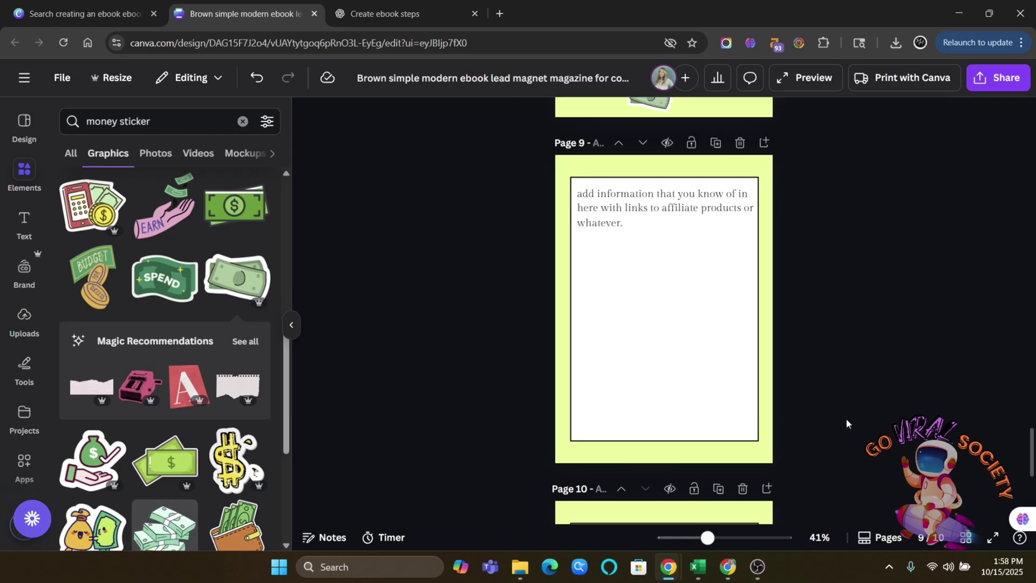
scroll(853, 405, "down", 5)
Give page 10 a light pink background
left_click(571, 236)
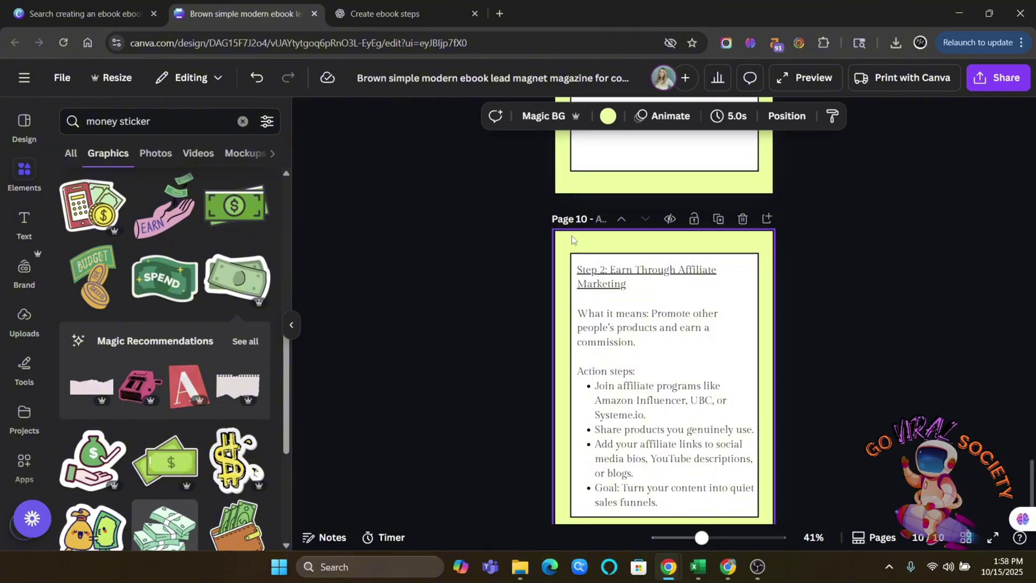
left_click(609, 117)
left_click(134, 241)
left_click(848, 312)
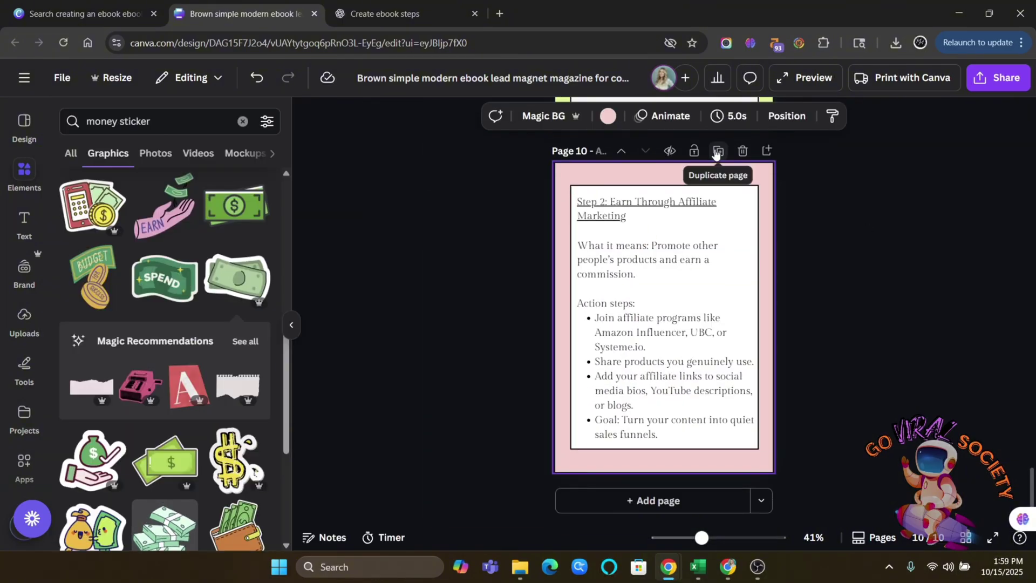
Duplicate page 10 as page 11 and replace its Step 2 text with Step 3 copied from ChatGPT
left_click(716, 152)
left_click(378, 14)
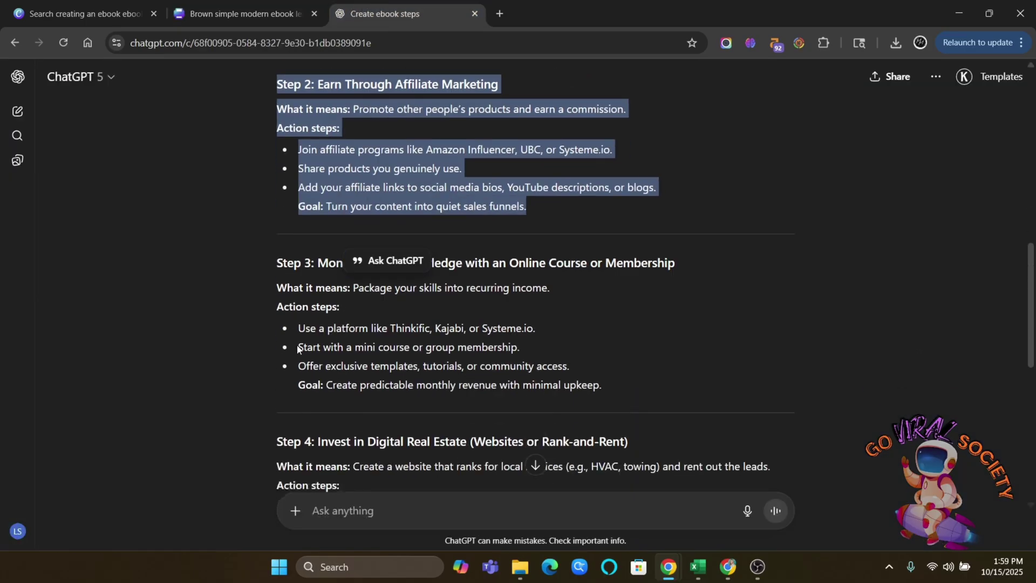
left_click_drag(280, 266, 633, 393)
key("ctrl+c")
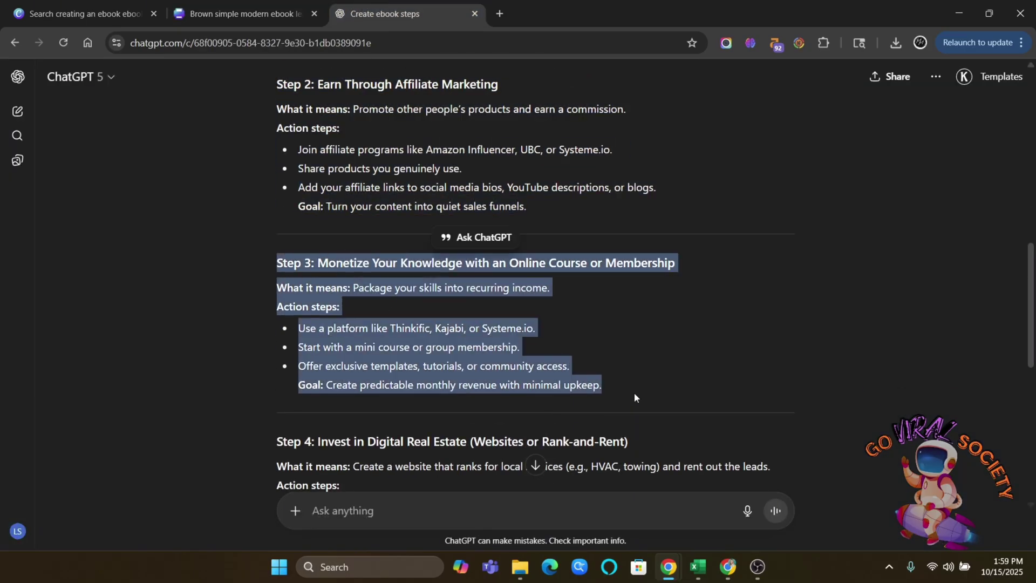
left_click(196, 3)
double_click(661, 345)
key("ctrl+a")
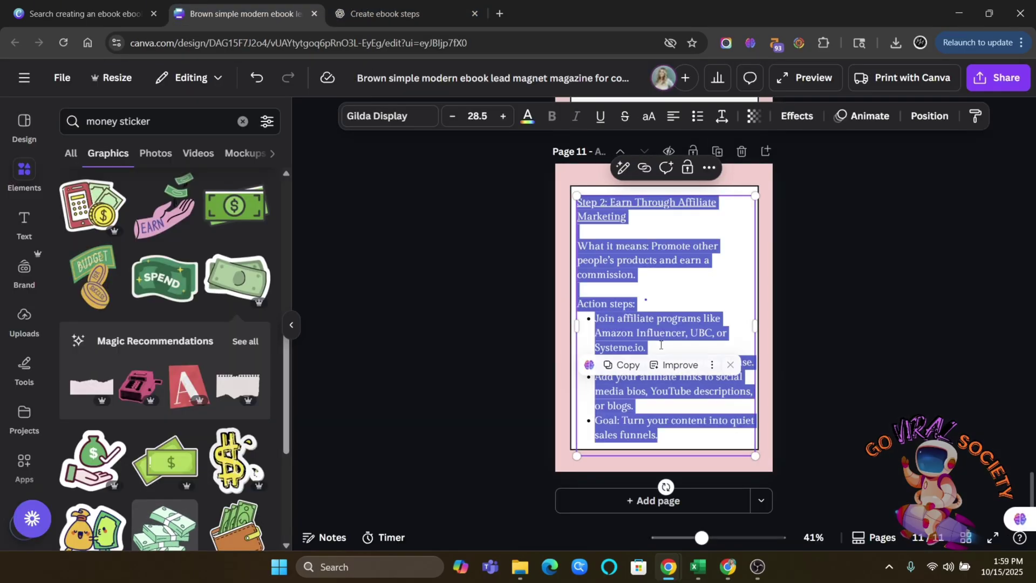
key("ctrl+v")
Remove the underline from page 11's text and go back to ChatGPT
left_click(778, 373)
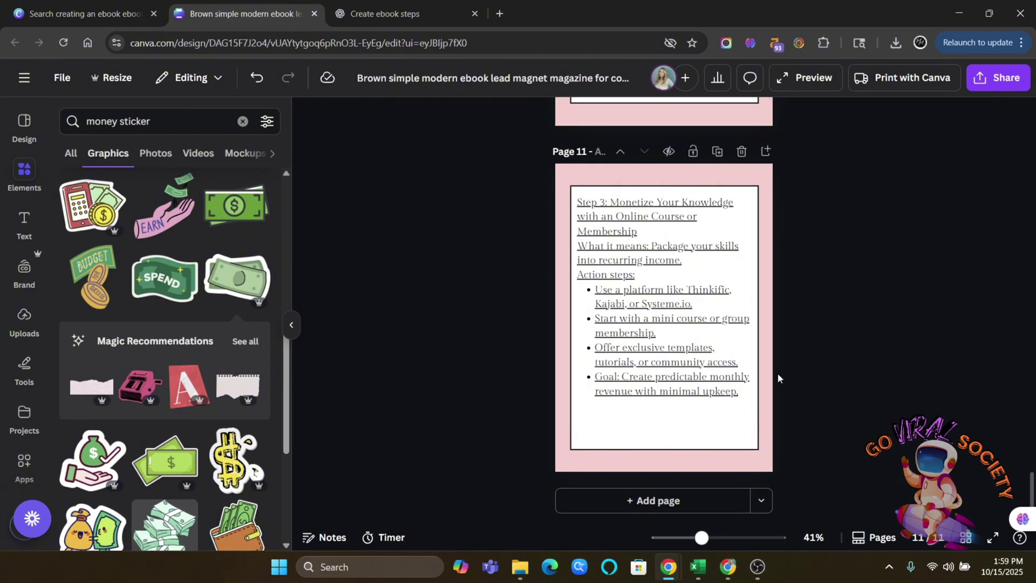
left_click(623, 195)
left_click(600, 116)
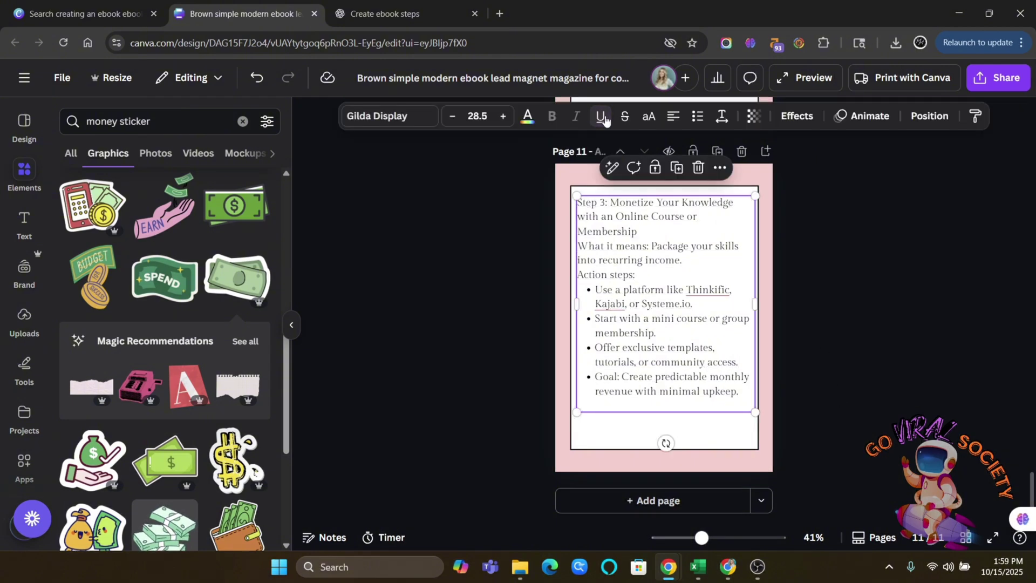
left_click(383, 4)
Ask ChatGPT to niche the ebook to passive-ish income from renting items, like a house or Snoo bassinet, on Facebook Marketplace
left_click(520, 519)
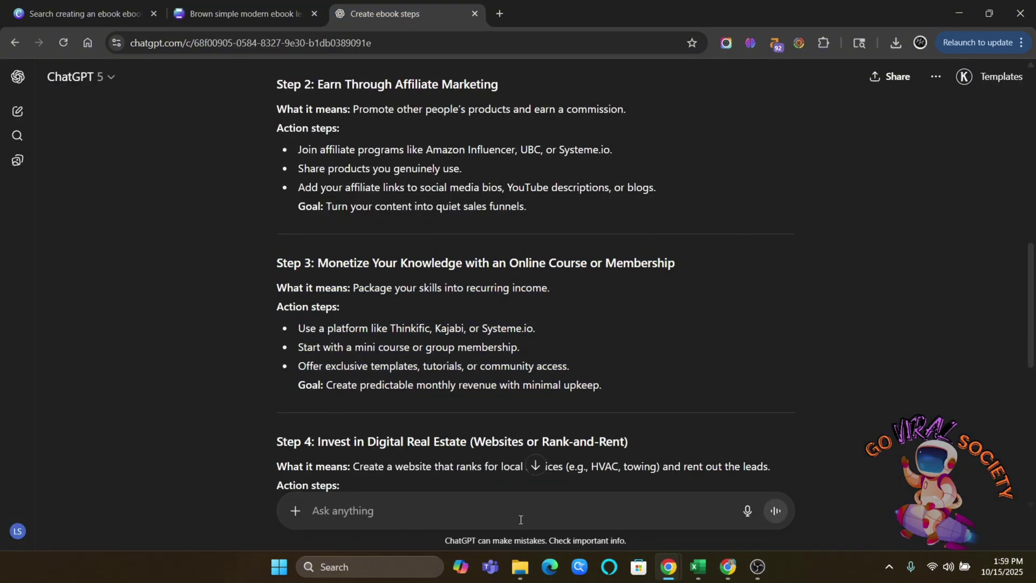
type("ok i specific")
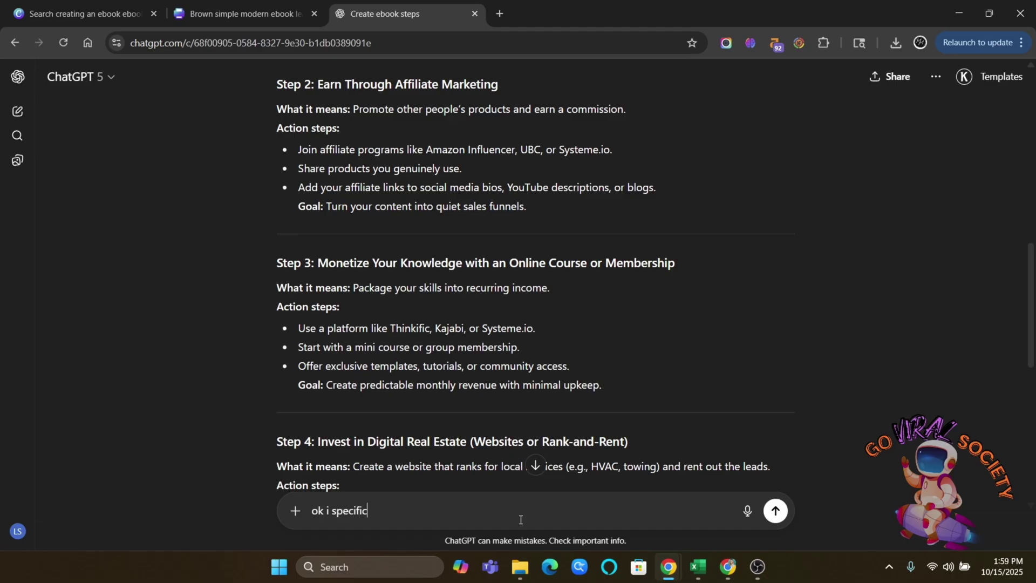
type("ally help people make p")
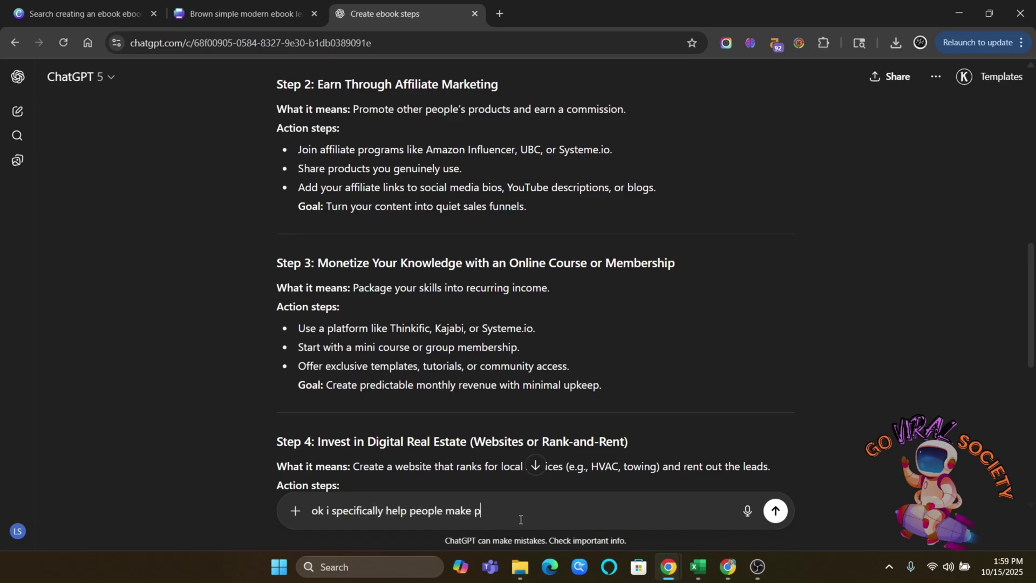
type("assive income or want to help them ")
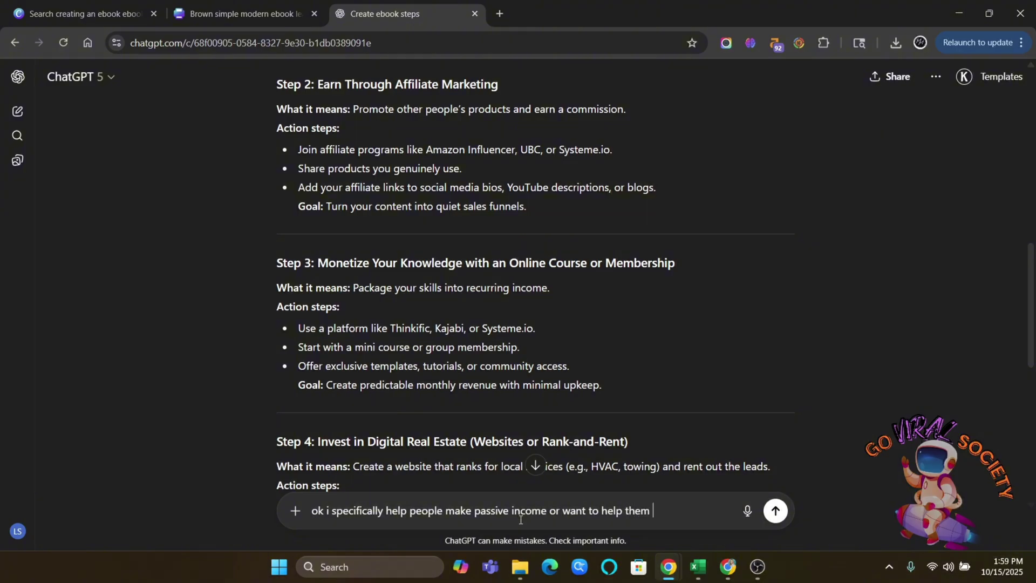
type("because i have been able")
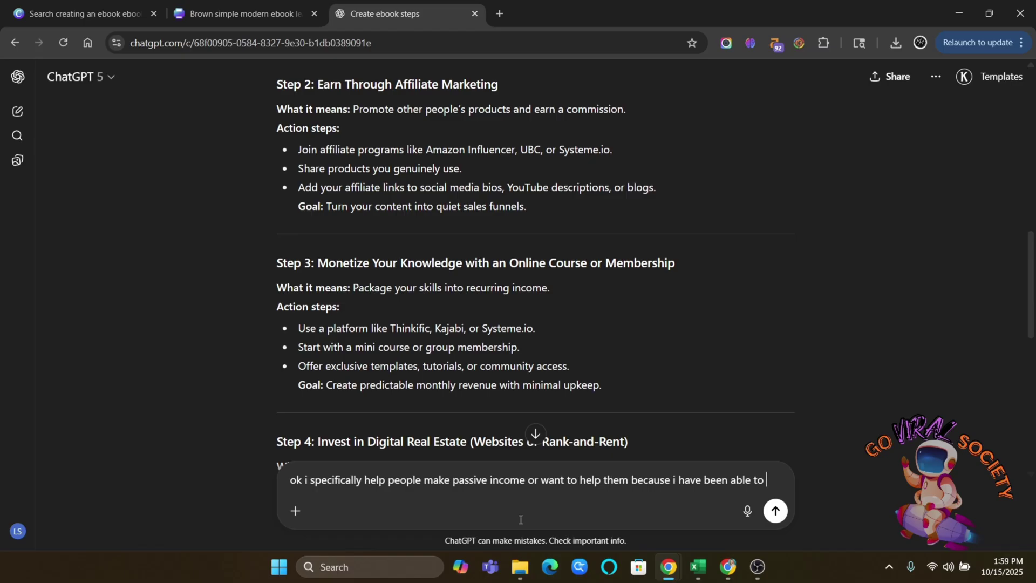
type("to do it by renti")
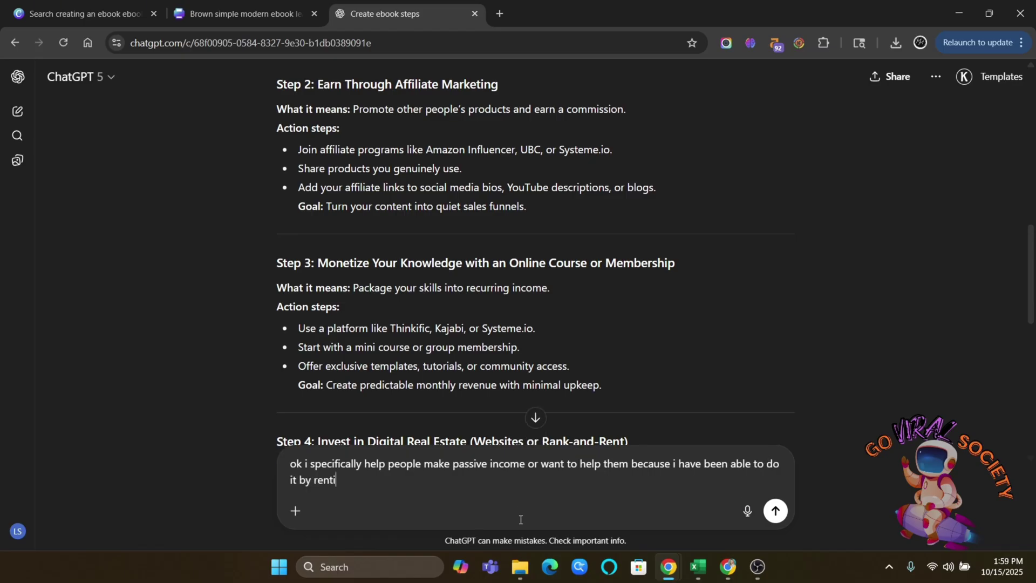
type("ng out my house,")
type("or my sno")
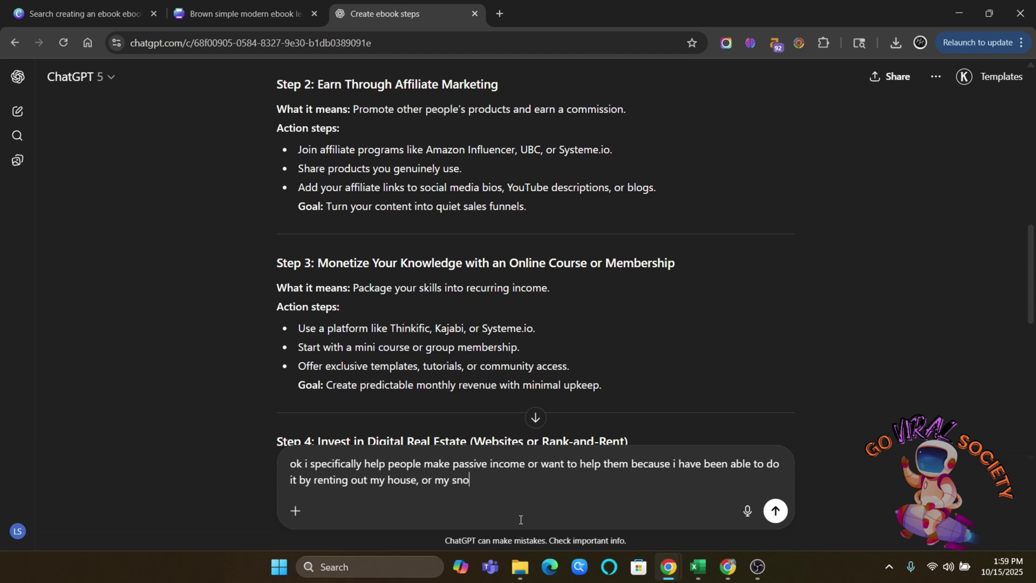
type("o which is a bassinet for our baby ")
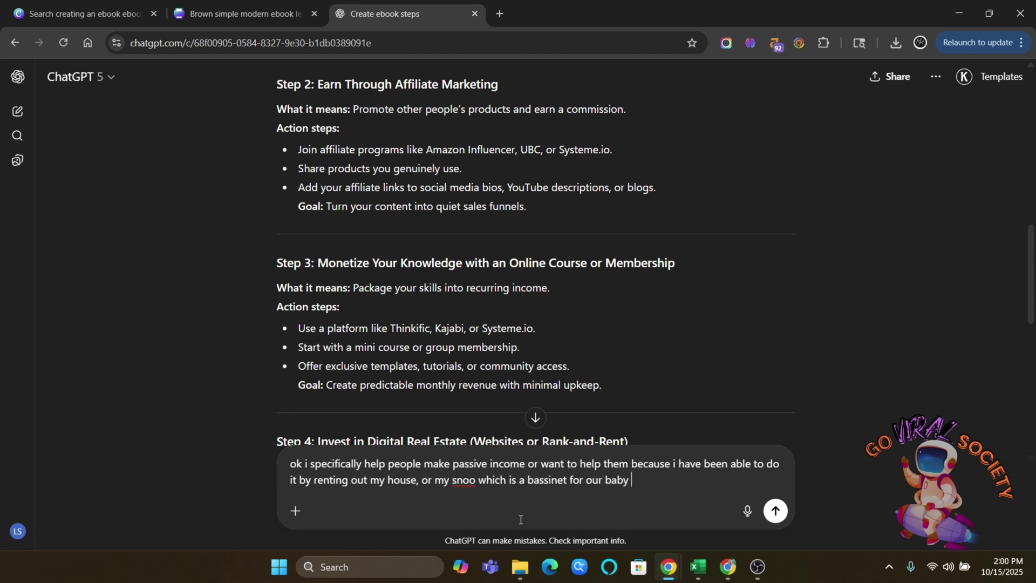
type("it was $1700 but i rent i")
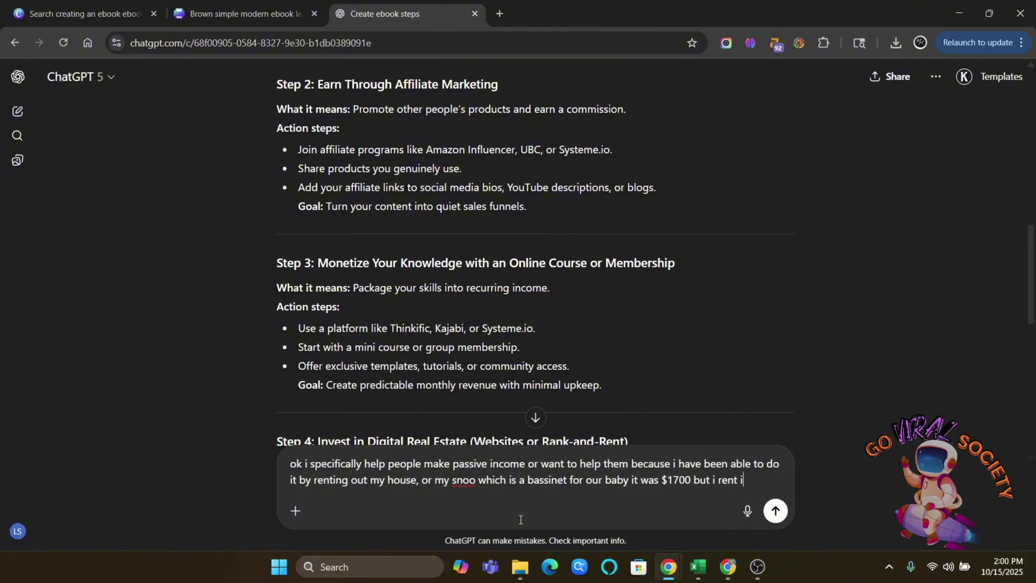
type("t on facebook ma")
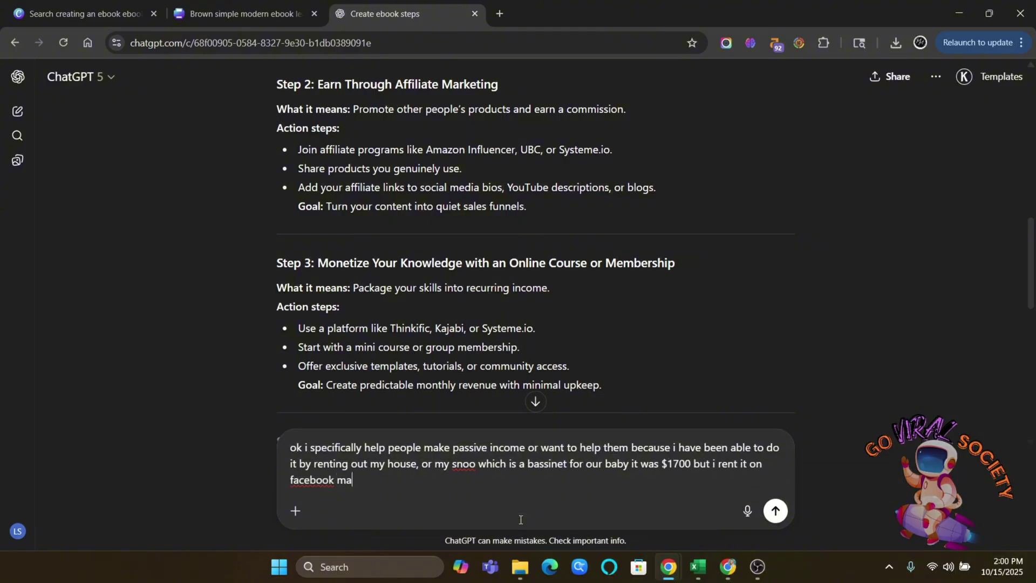
type("rketplace so maybe we ")
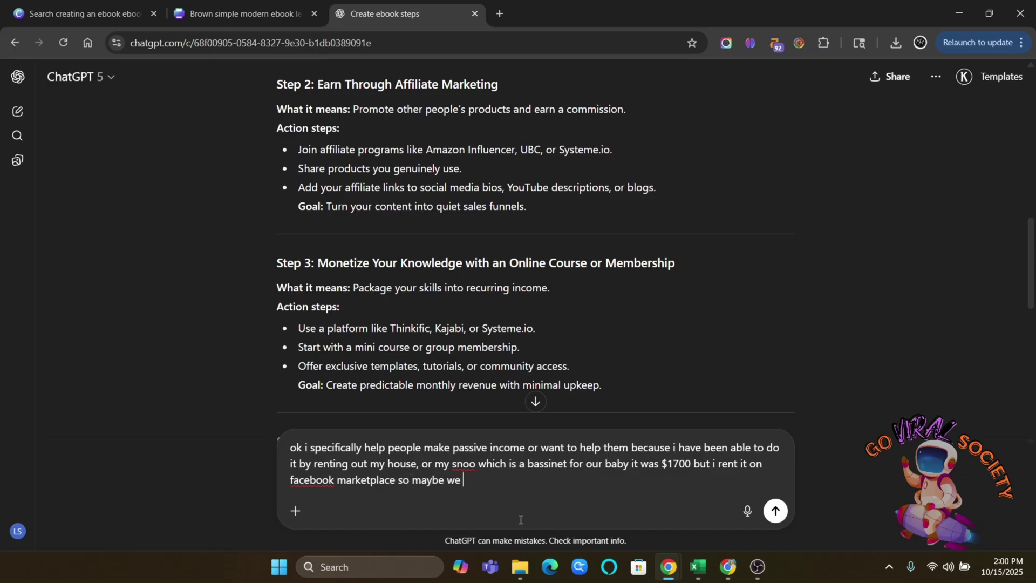
type("can niche down how to make passive")
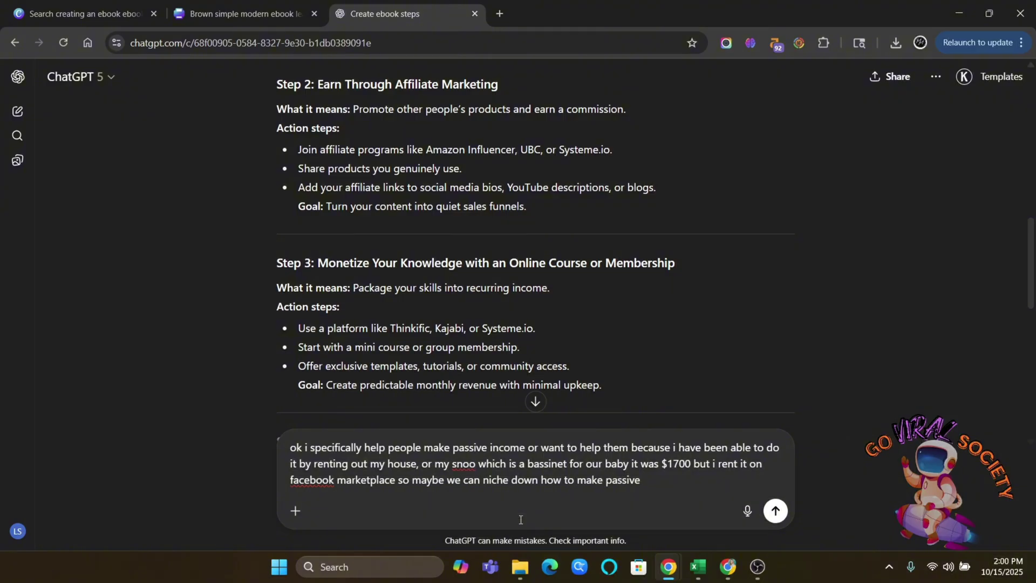
type("-ish income by renting ")
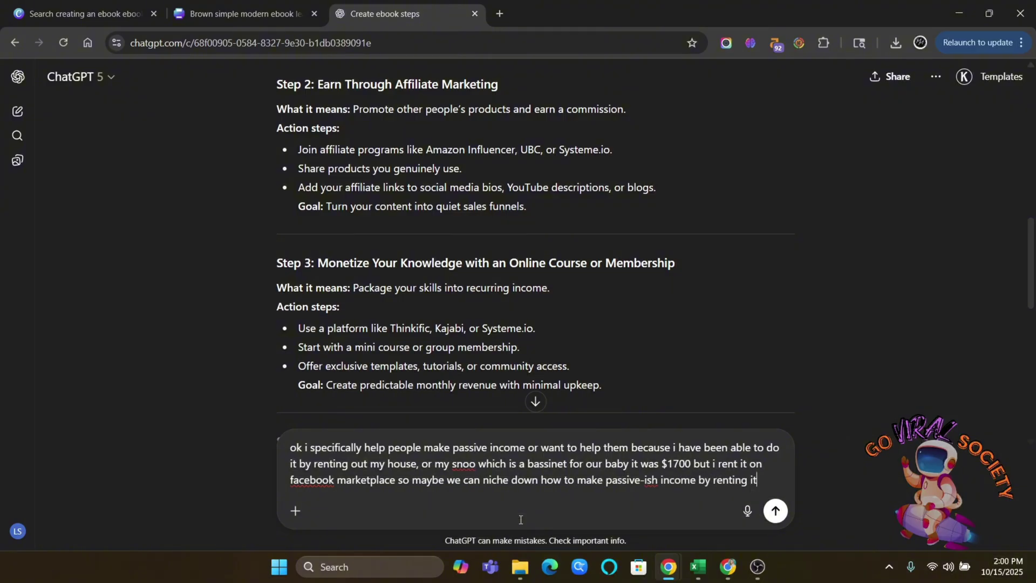
type("out on fb market")
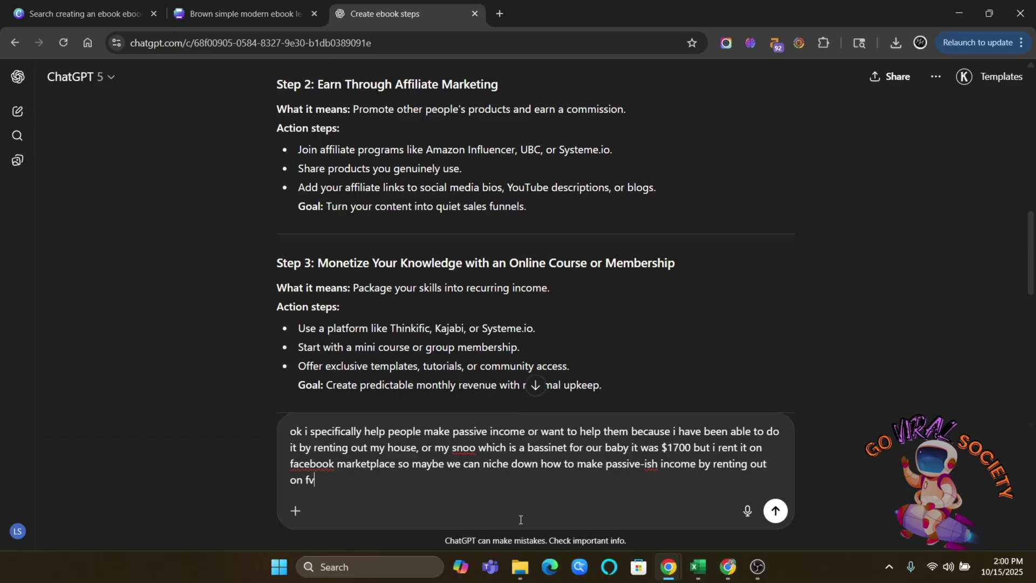
type("place")
key("Return")
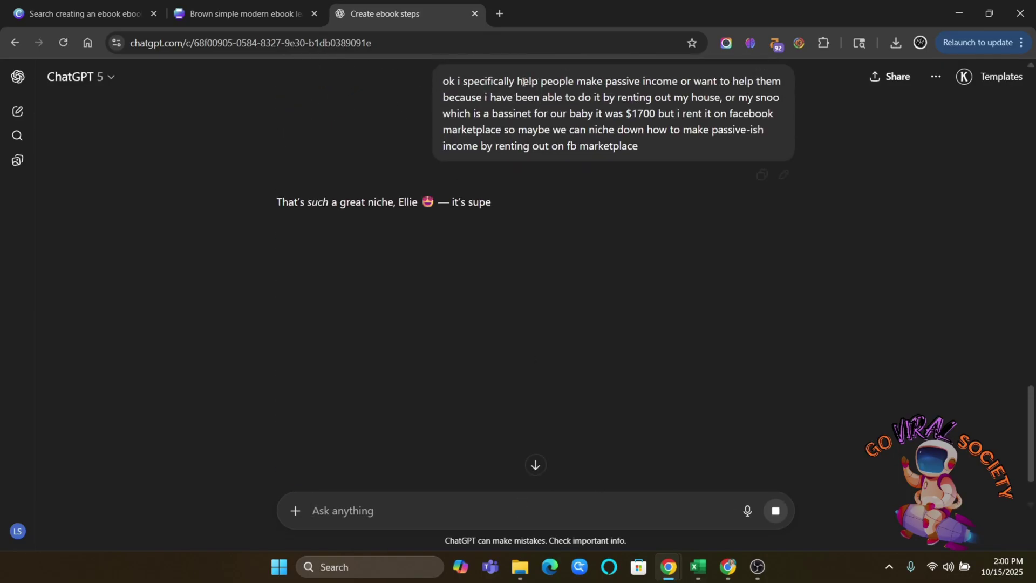
Read ChatGPT's '5 Ways to Make Passive(ish) Income' reply, highlighting its heading and Step 2 title
scroll(363, 224, "up", 18)
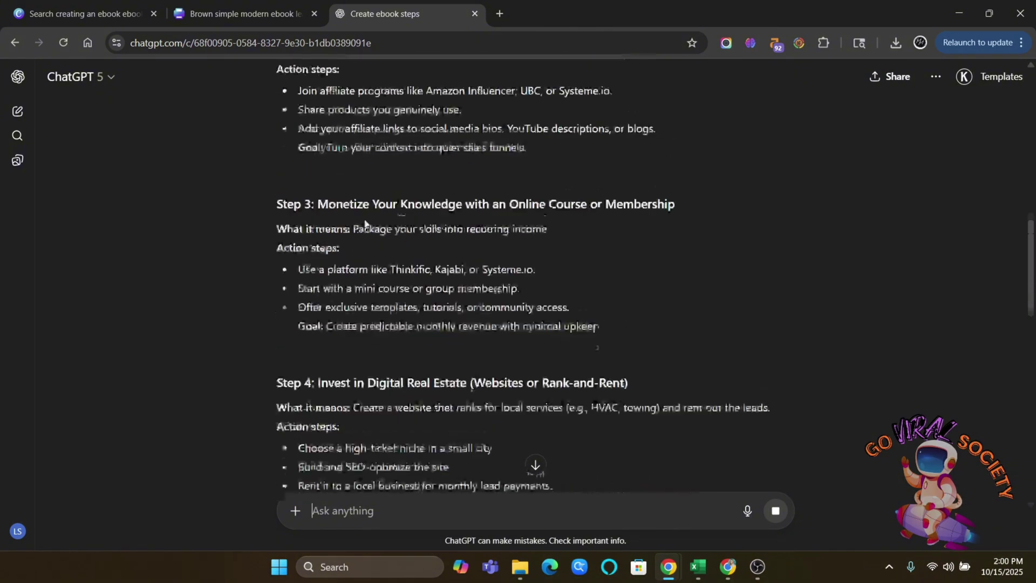
scroll(364, 218, "up", 3)
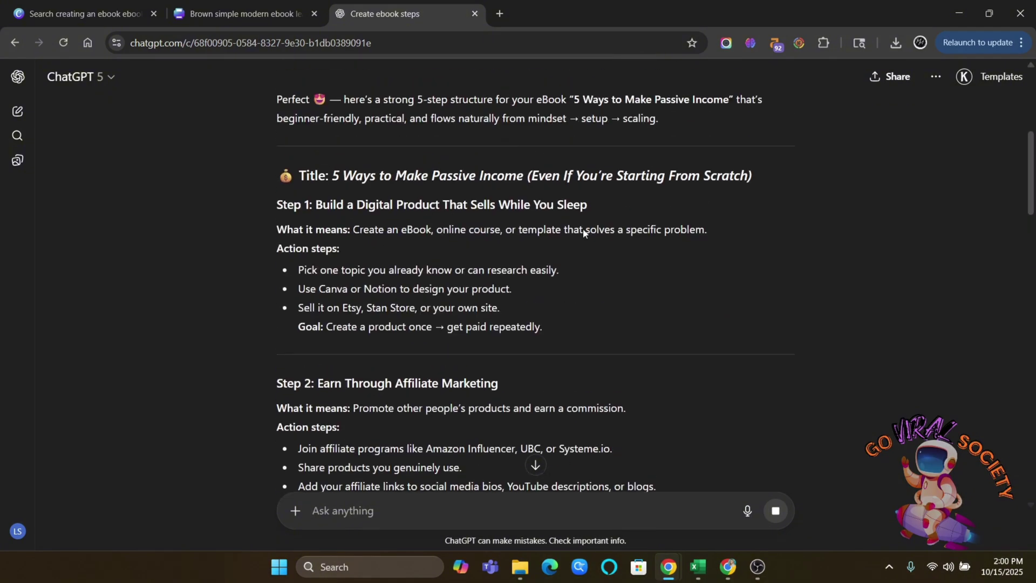
scroll(643, 290, "down", 2)
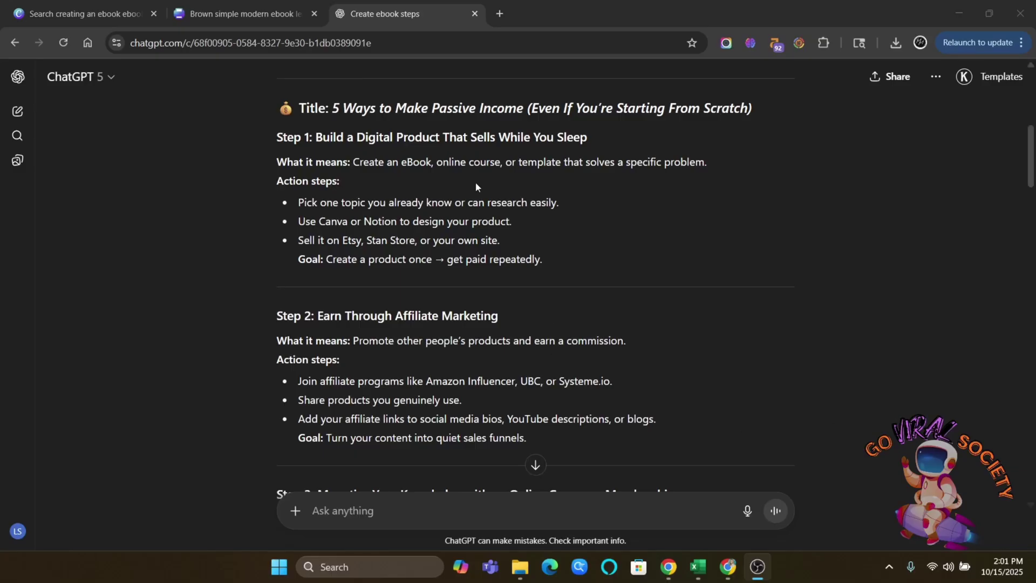
scroll(475, 182, "down", 20)
scroll(623, 429, "up", 10)
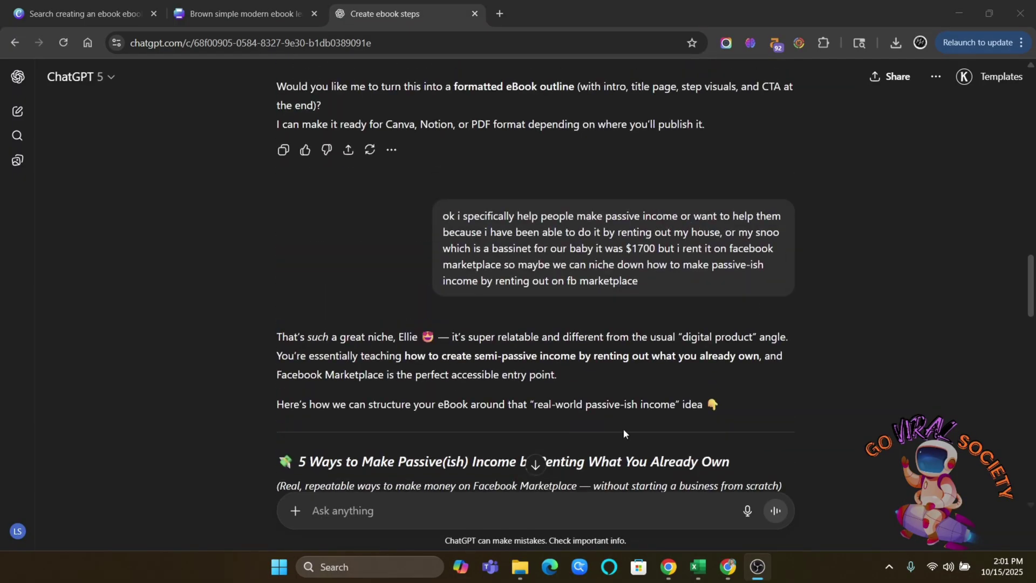
scroll(308, 386, "up", 2)
scroll(309, 386, "down", 5)
scroll(290, 270, "down", 2)
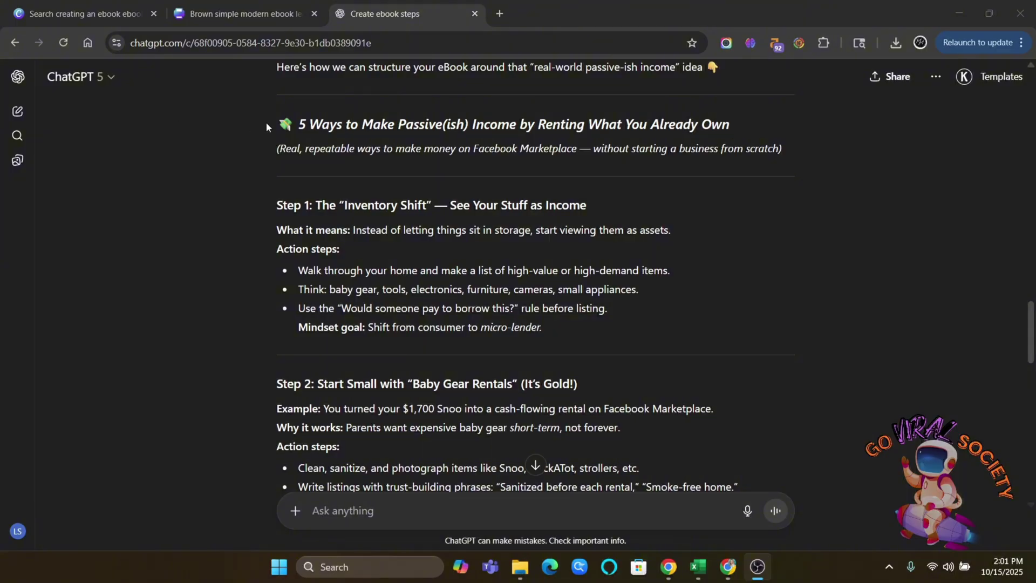
left_click_drag(696, 119, 276, 122)
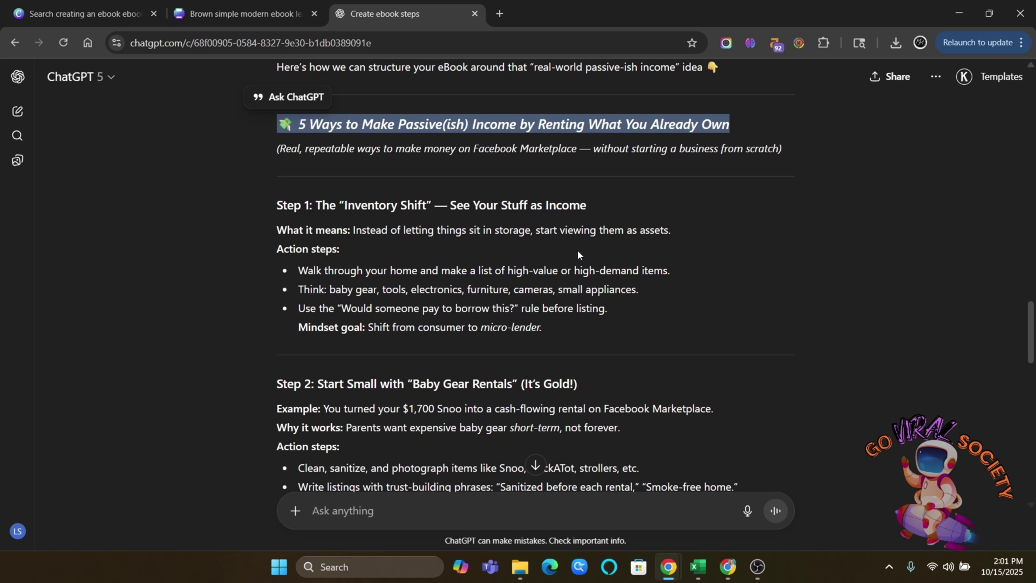
scroll(399, 387, "down", 1)
left_click_drag(326, 313, 516, 318)
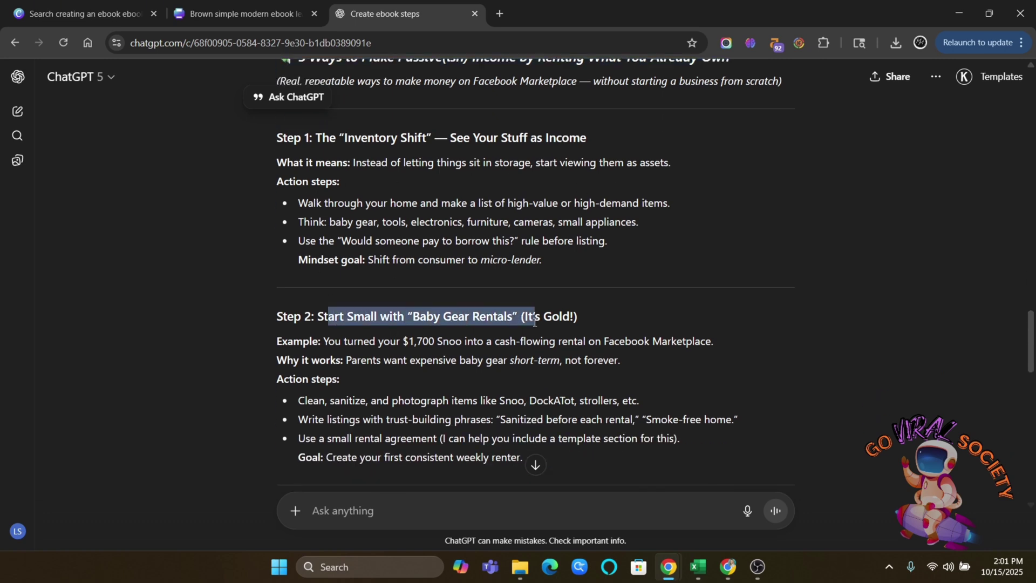
left_click(578, 326)
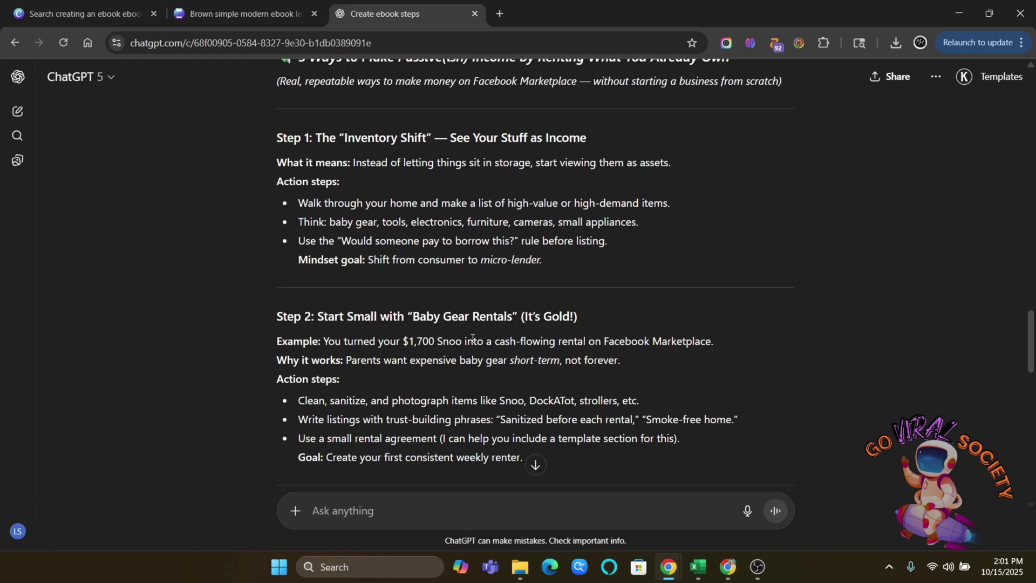
Read on through Steps 4 and 5 of the reply, then return to the Canva ebook design
scroll(392, 252, "down", 10)
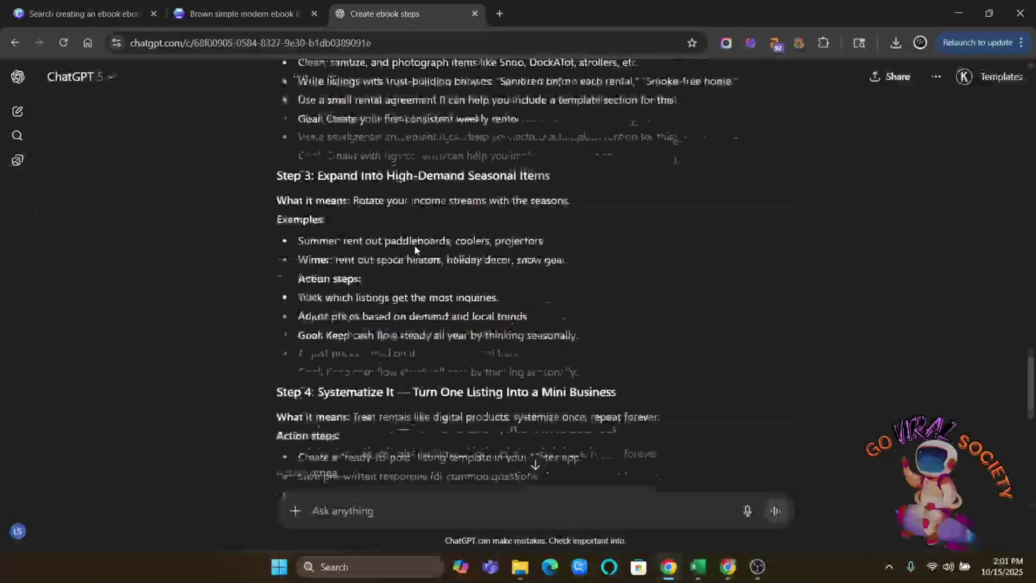
scroll(478, 225, "up", 1)
scroll(479, 227, "up", 4)
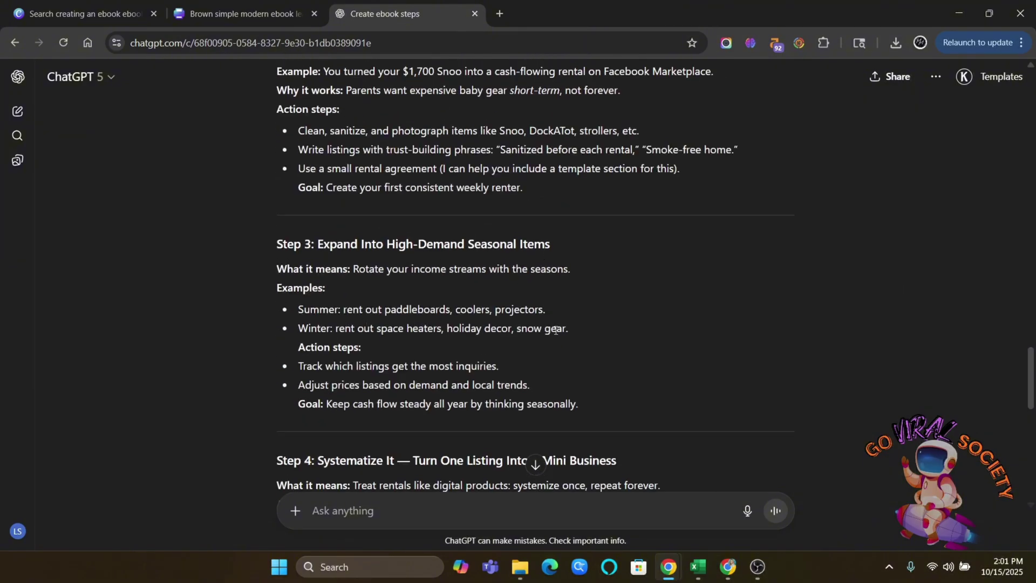
scroll(526, 251, "down", 5)
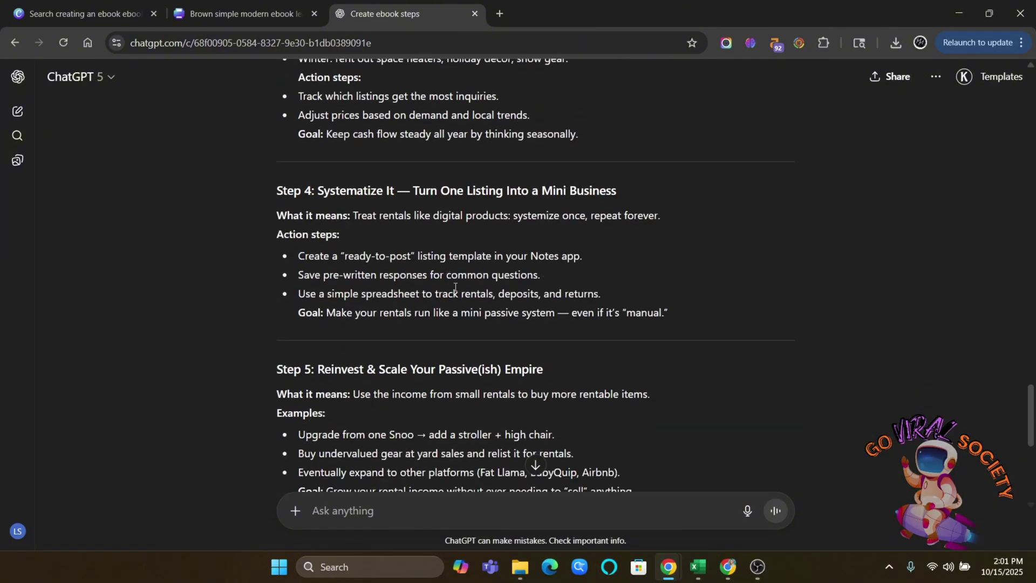
left_click(241, 11)
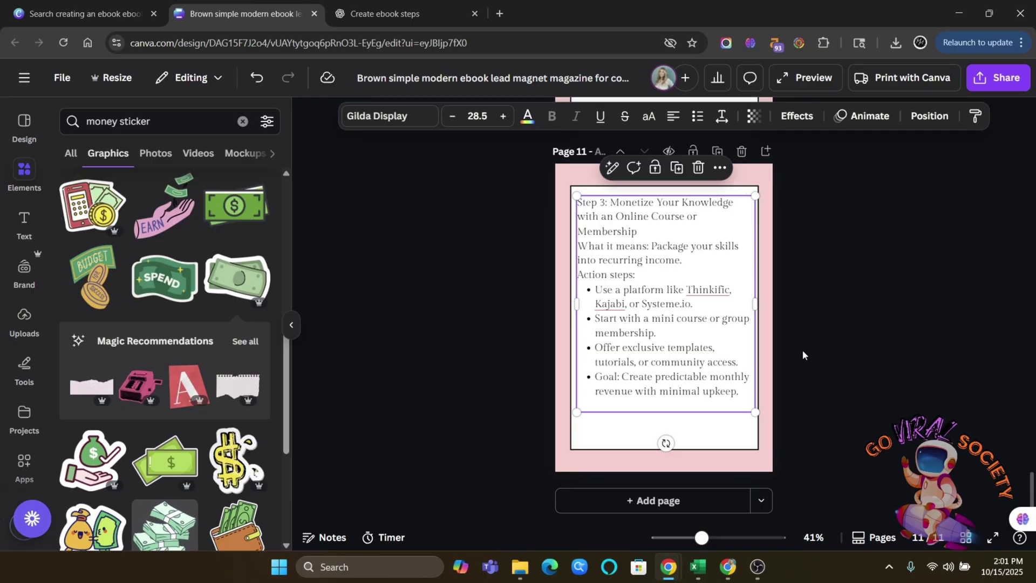
Replace the cover title with '5 Ways to Make Passive(ish) Income by Renting What You Already Own' from ChatGPT
scroll(801, 347, "up", 10)
scroll(801, 347, "up", 20)
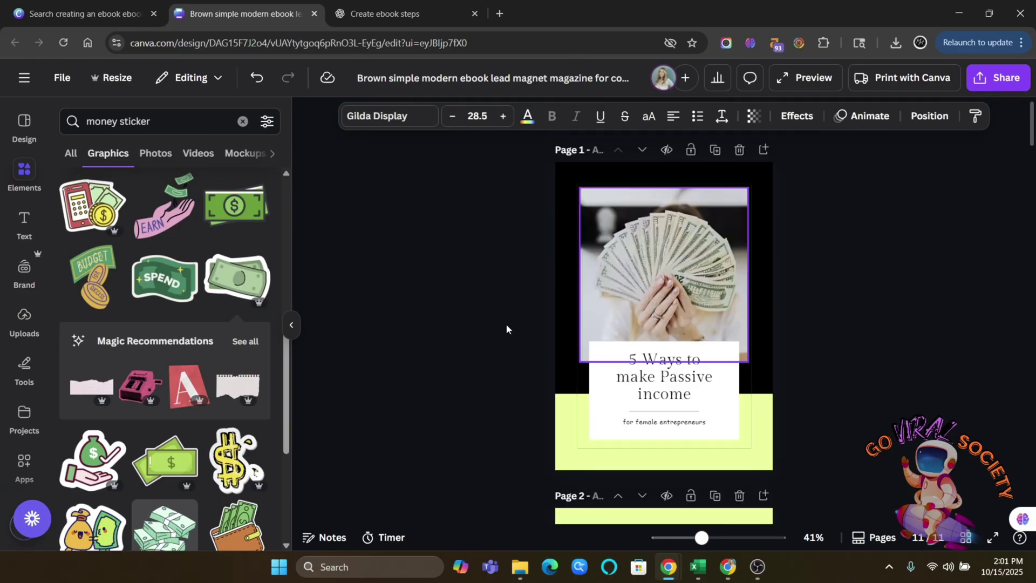
key("ctrl+z")
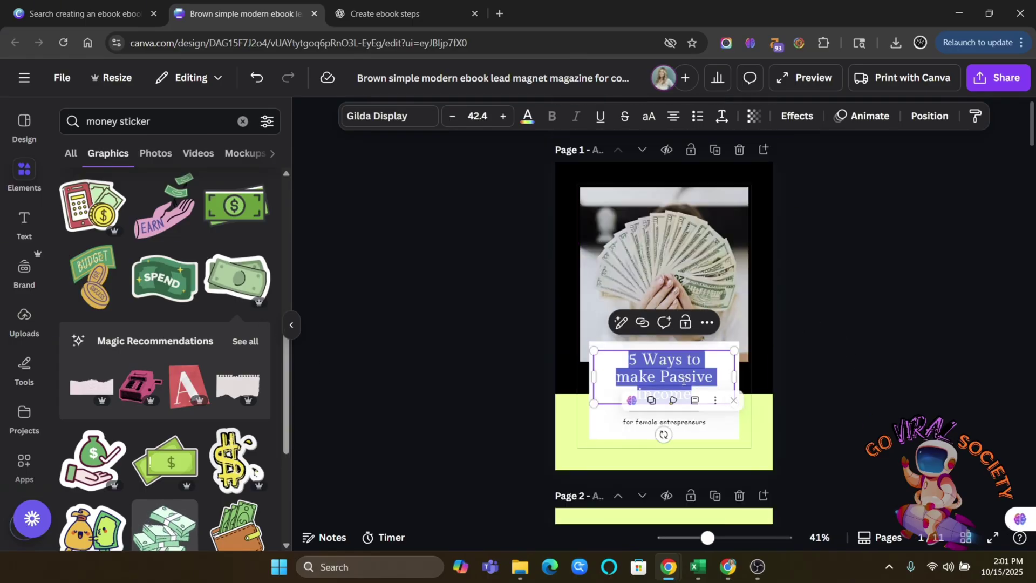
left_click(405, 13)
scroll(509, 244, "up", 10)
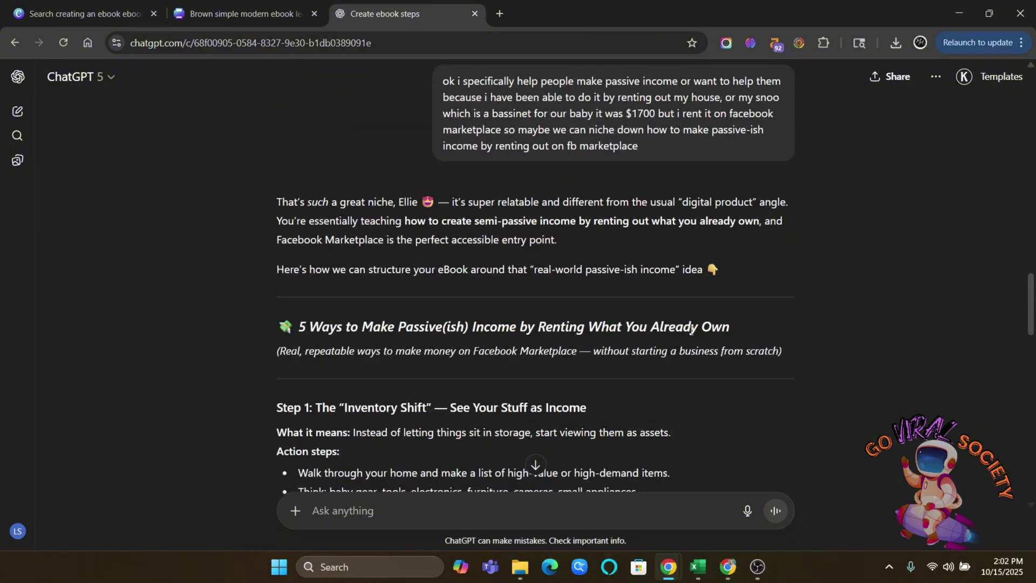
left_click_drag(748, 332, 288, 321)
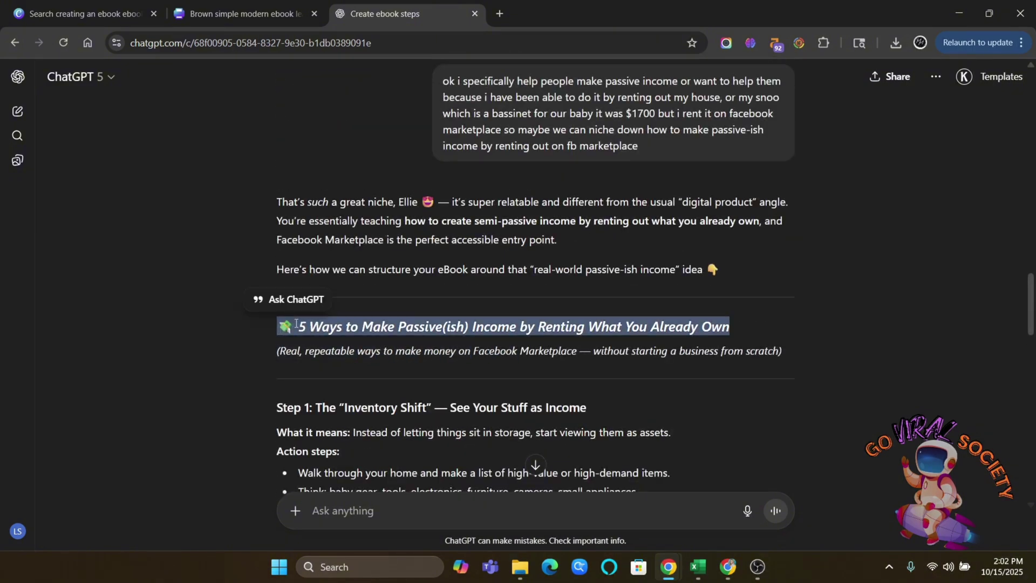
key("ctrl+c")
left_click(243, 14)
key("ctrl+a")
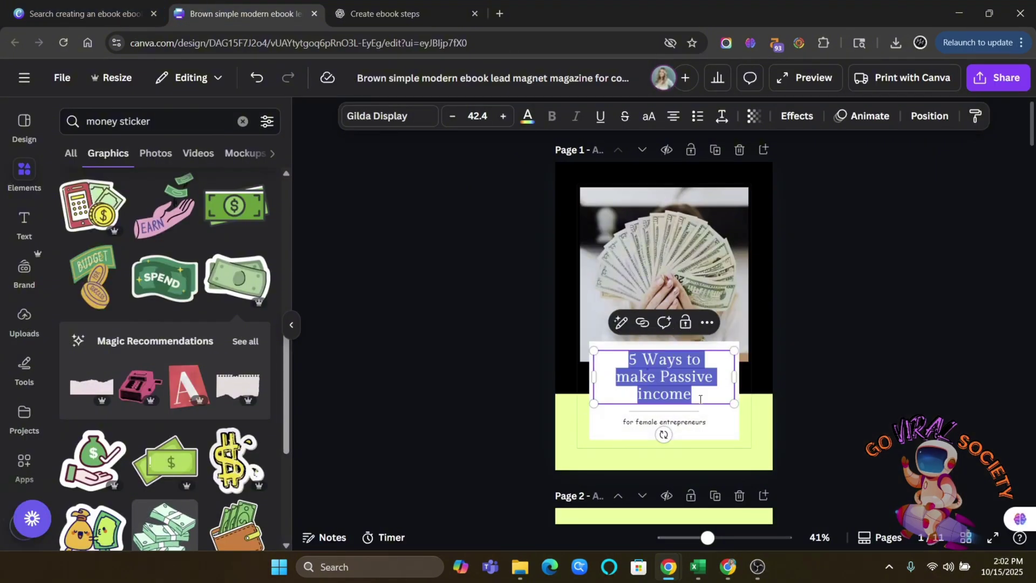
key("ctrl+v")
left_click(895, 313)
Stretch the cover title box taller and move the divider line below the subtitle
left_click(652, 345)
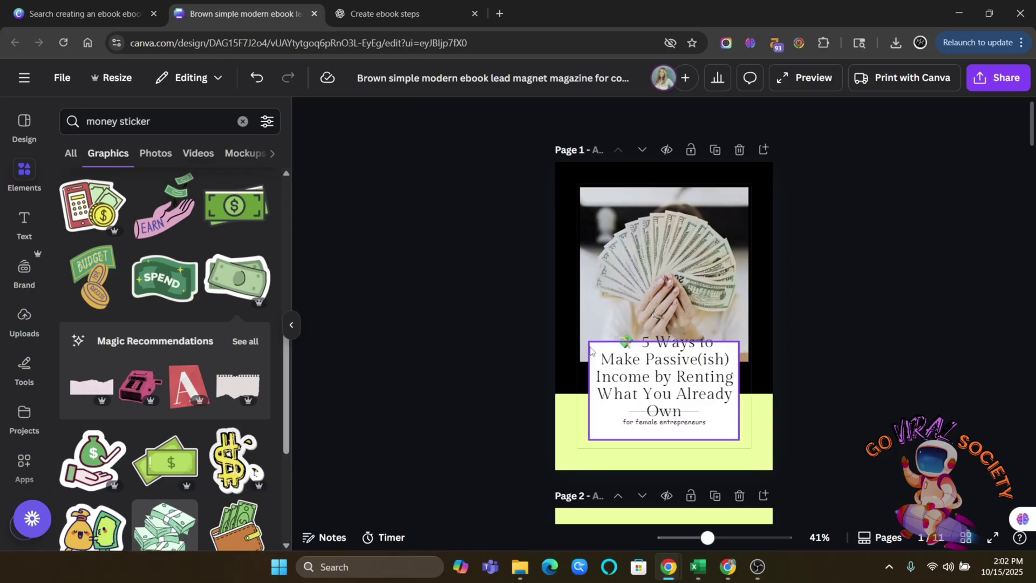
left_click_drag(651, 345, 651, 323)
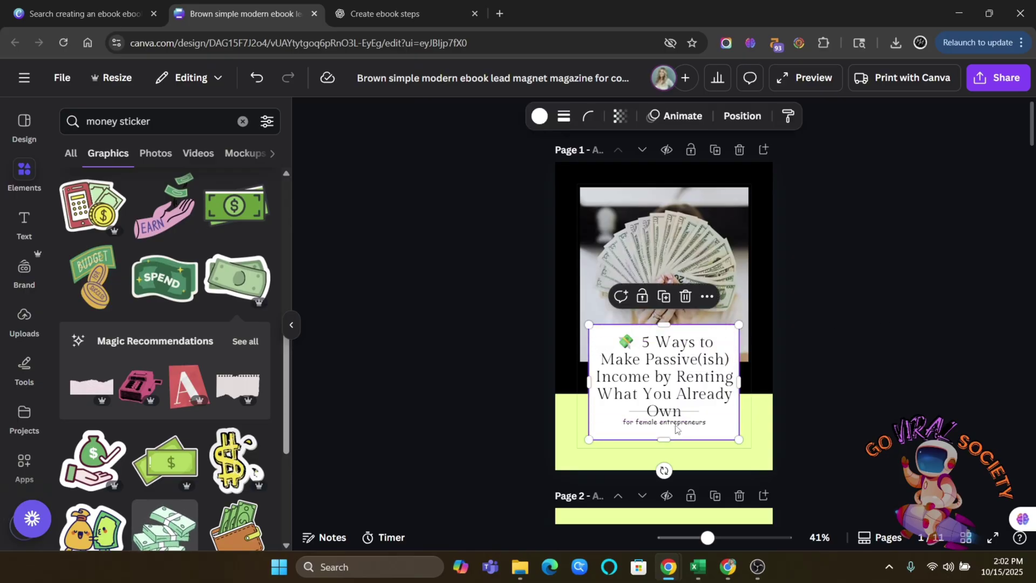
left_click(696, 411)
left_click_drag(696, 411, 692, 430)
left_click(872, 334)
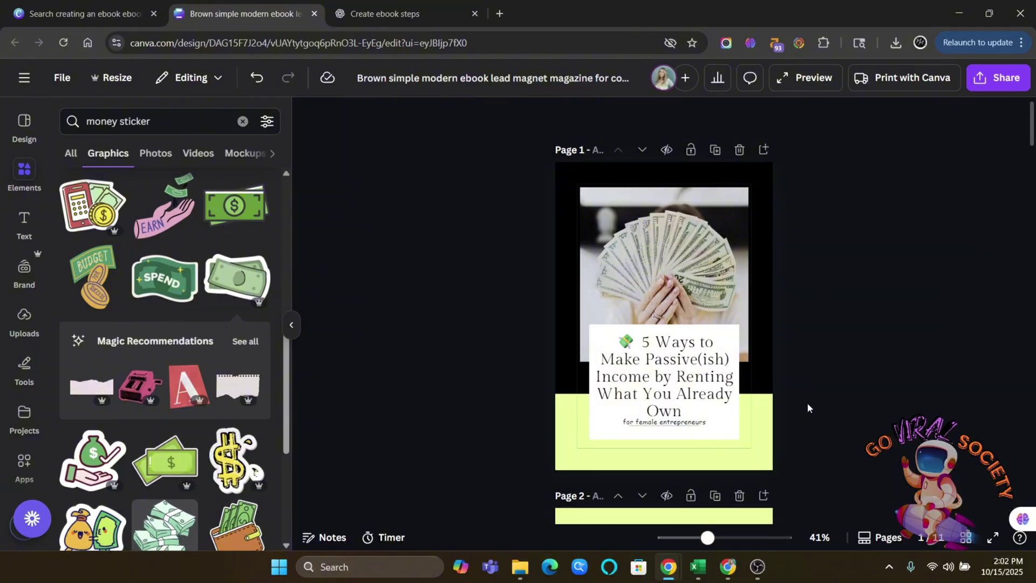
scroll(853, 250, "down", 10)
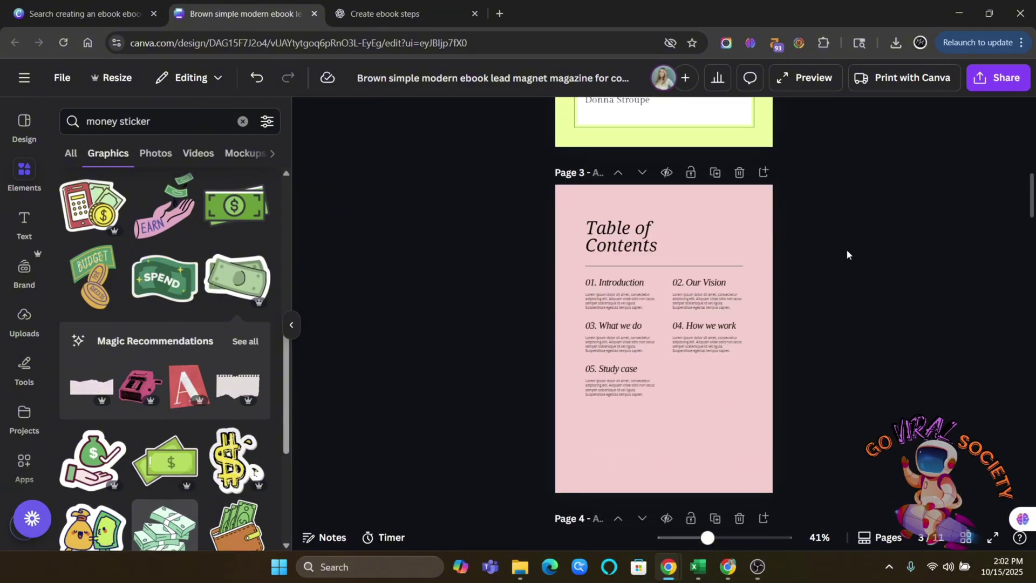
scroll(847, 250, "down", 20)
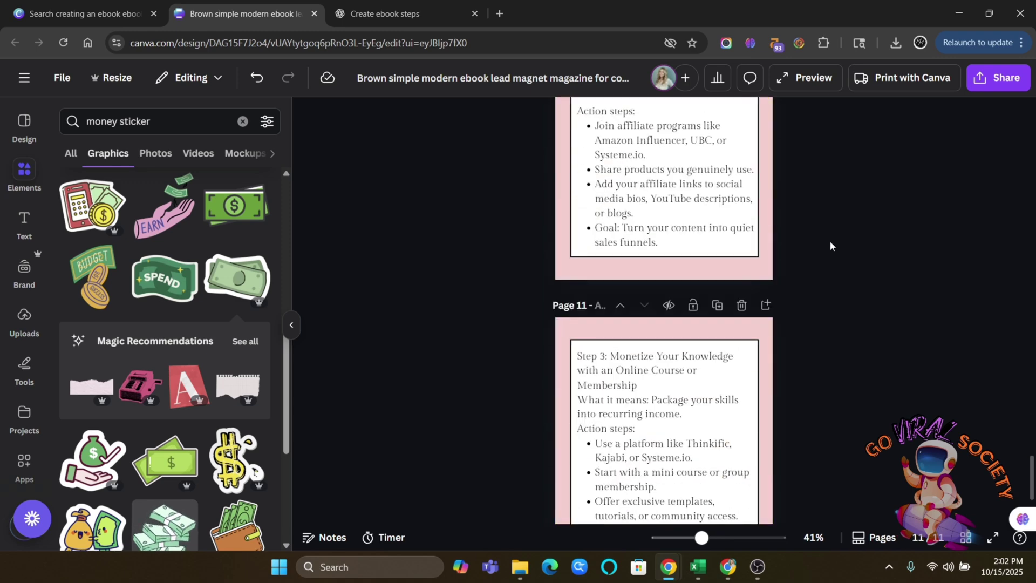
Choose PDF Standard as the file type in the download settings
scroll(917, 302, "down", 3)
scroll(874, 329, "up", 8)
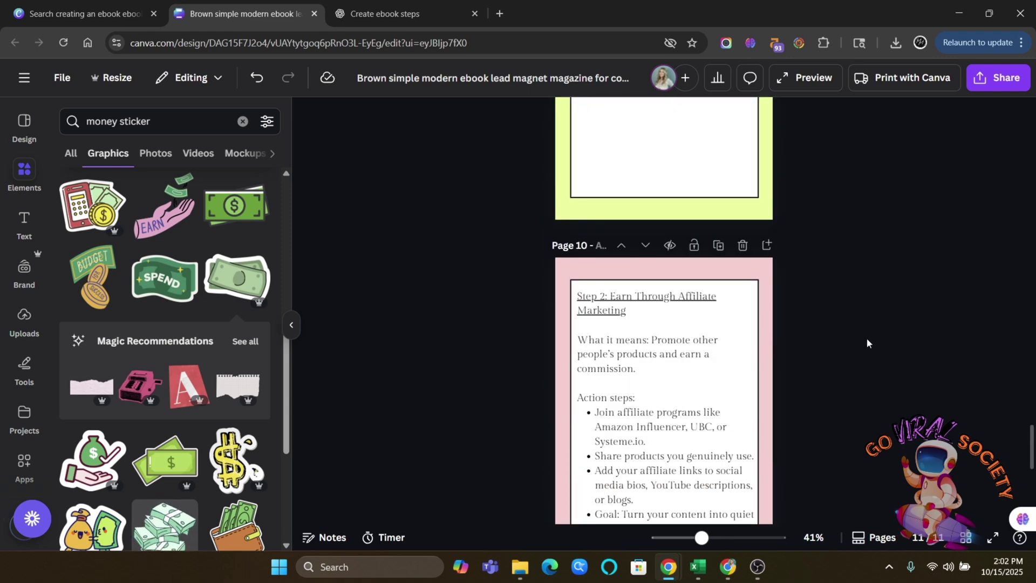
scroll(858, 339, "up", 20)
scroll(821, 336, "down", 20)
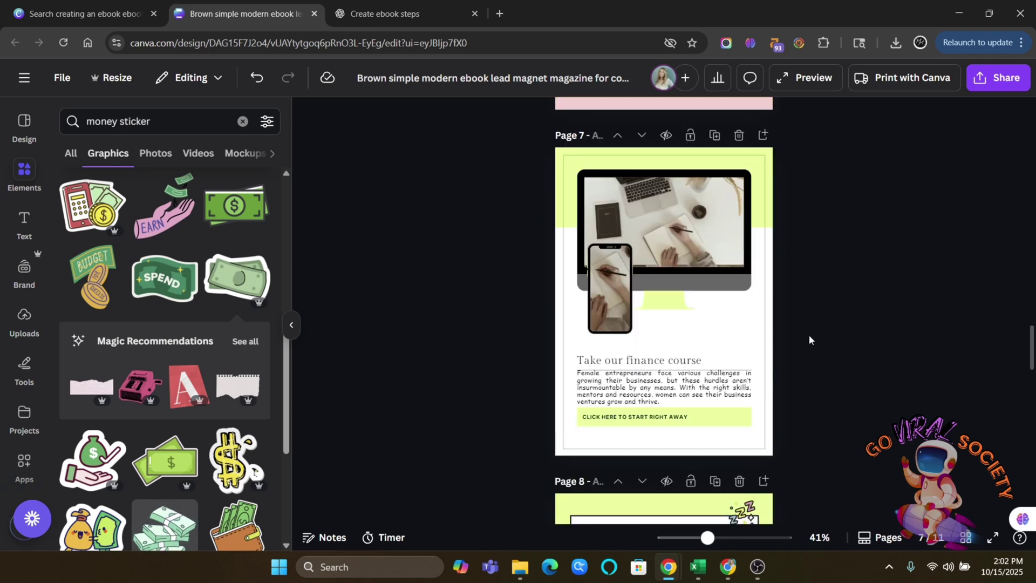
scroll(818, 222, "up", 3)
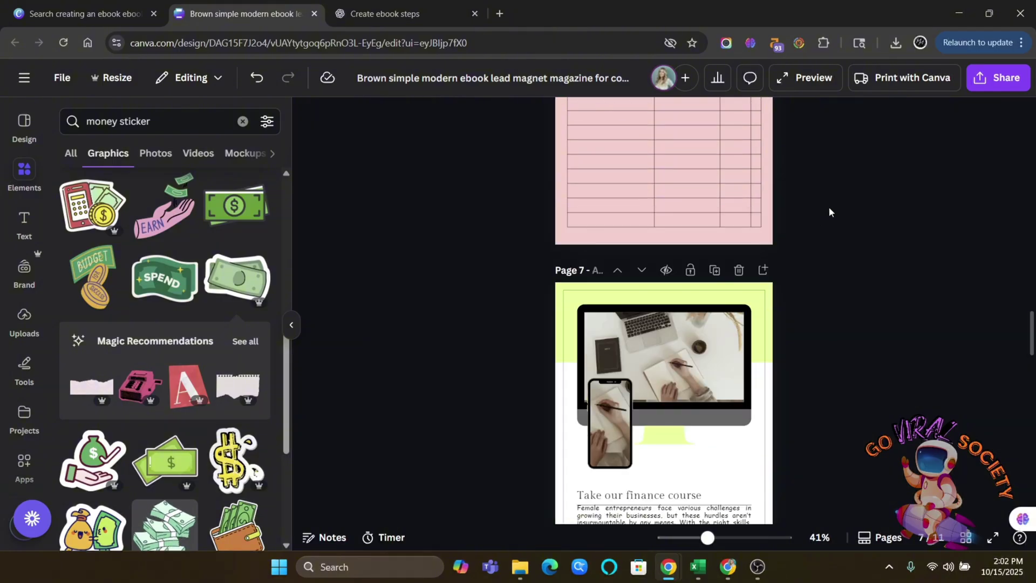
scroll(699, 364, "up", 20)
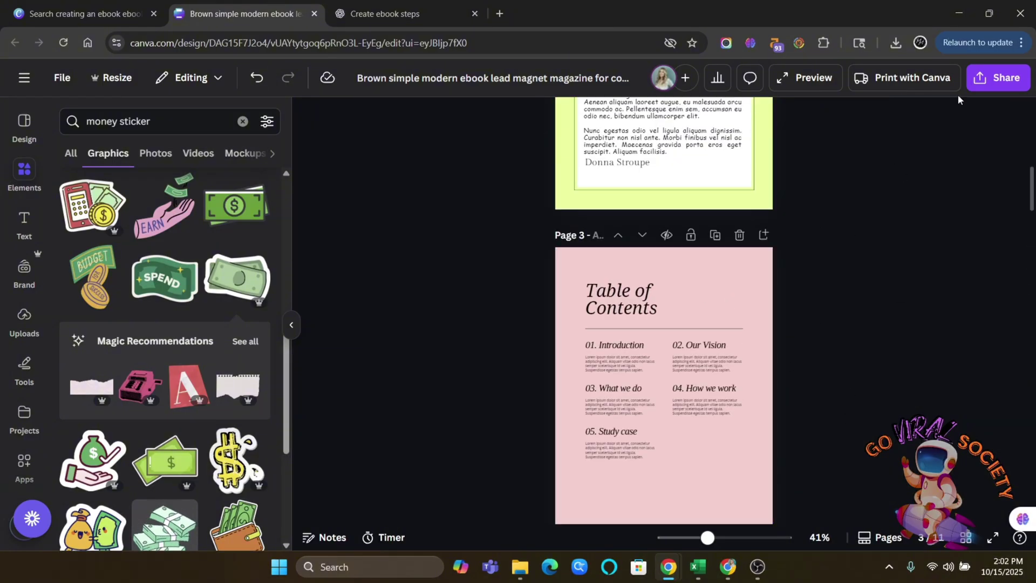
left_click(997, 78)
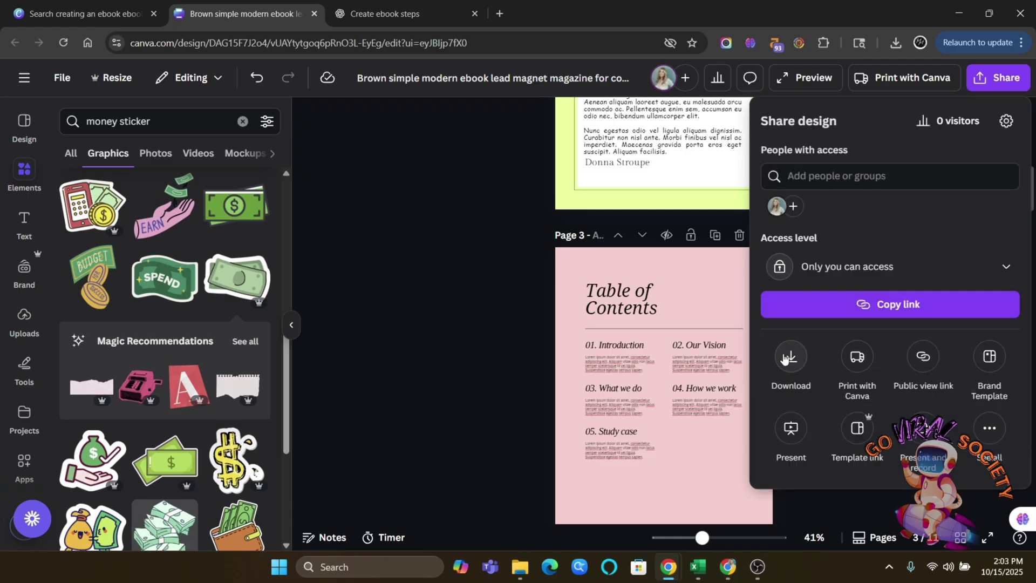
left_click(785, 358)
left_click(893, 176)
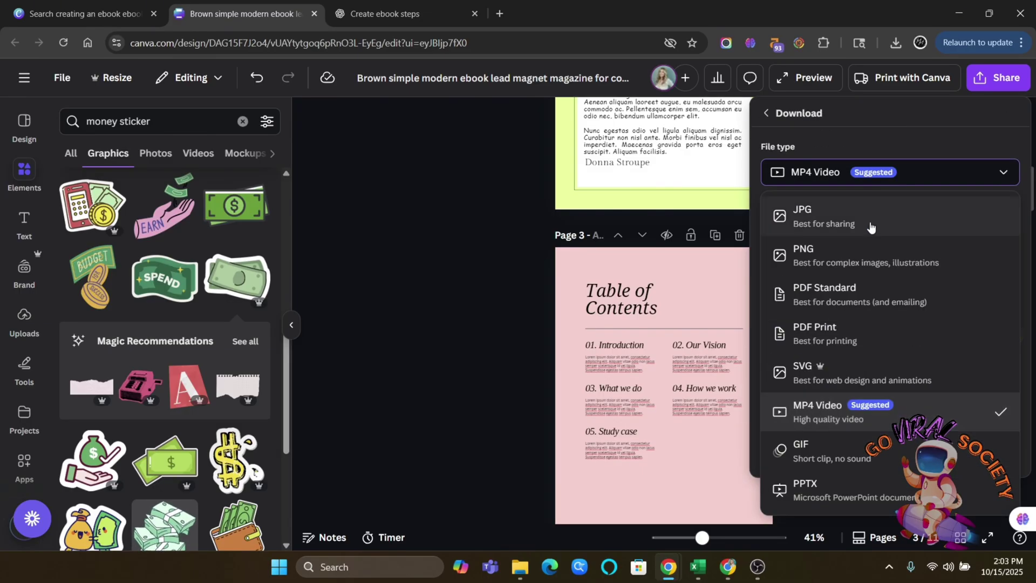
left_click(844, 297)
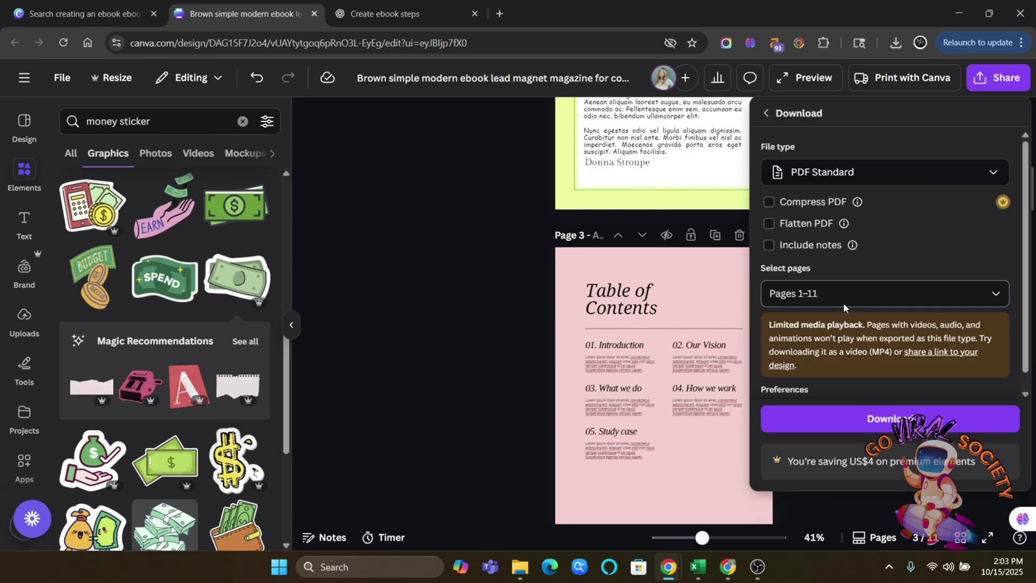
Rename the design to 'How to make passive(ish) Income'
left_click(546, 82)
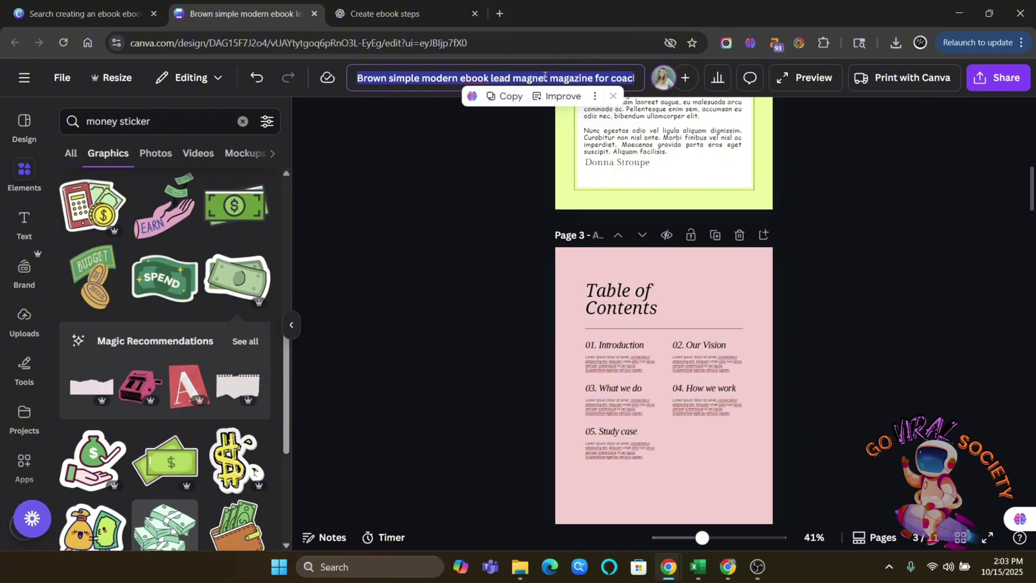
type("How to make passive(ish) Income")
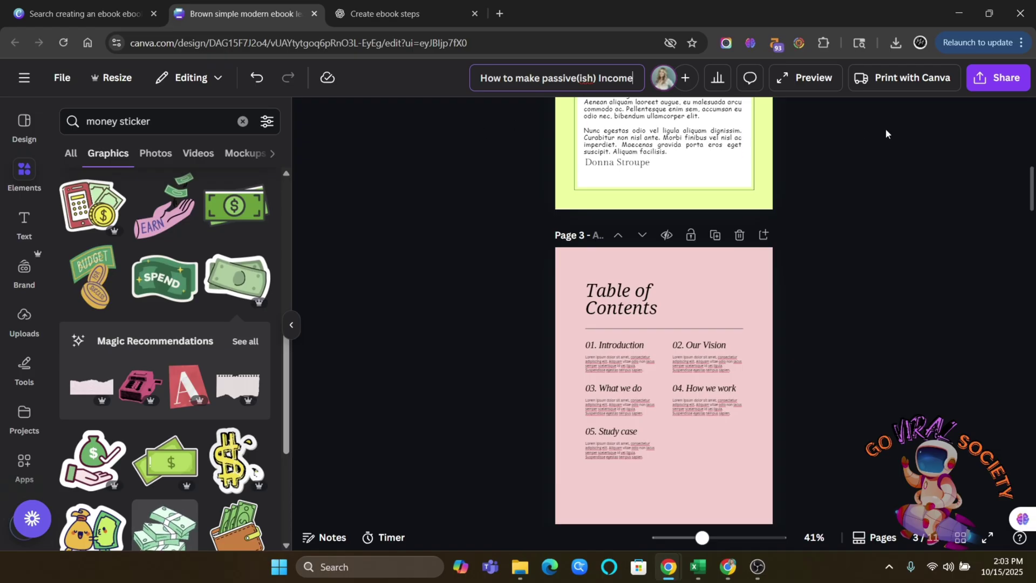
key("Return")
Download all 11 pages as a PDF Standard file
left_click(994, 76)
left_click(792, 356)
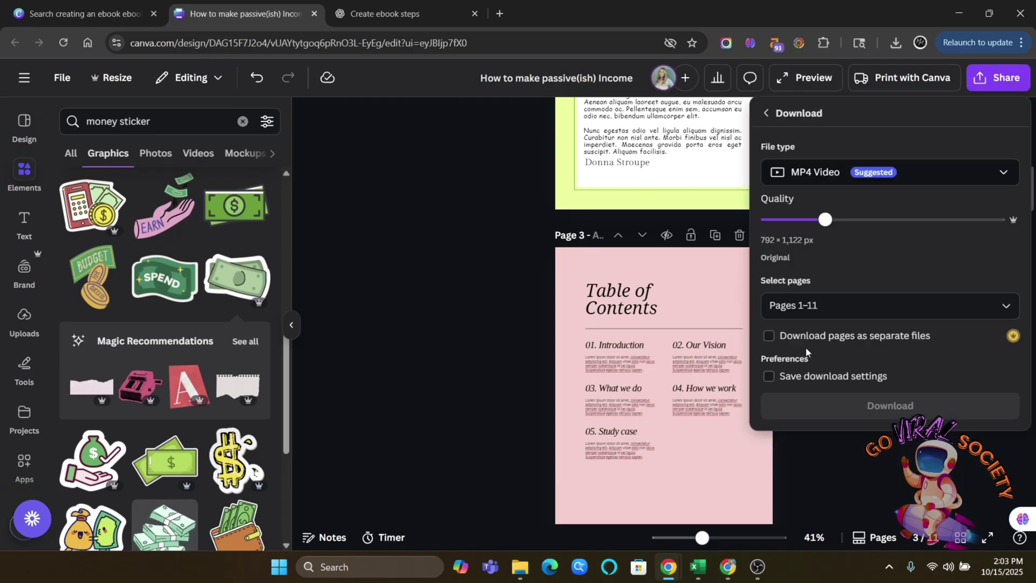
left_click(885, 171)
left_click(877, 291)
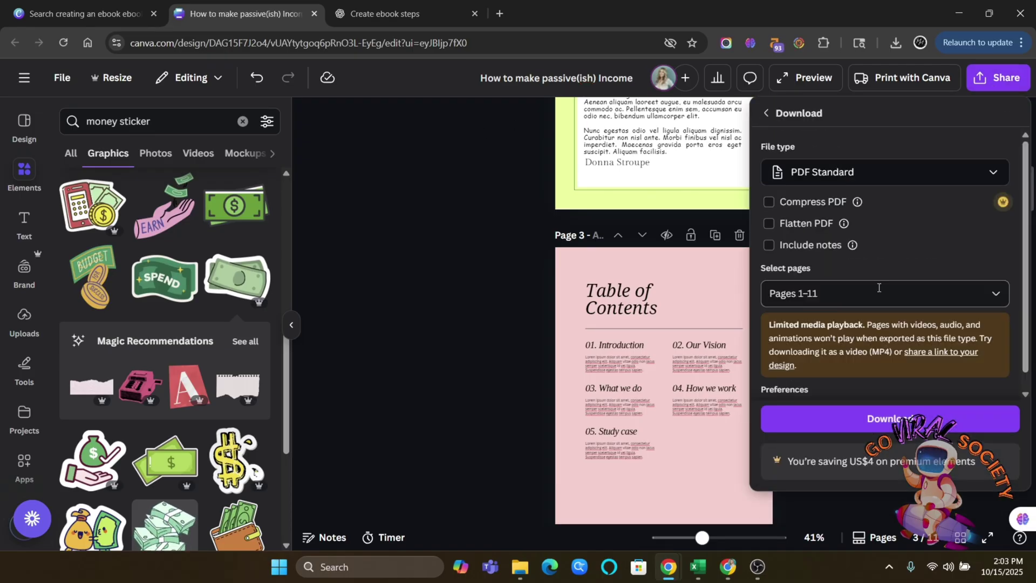
left_click(890, 418)
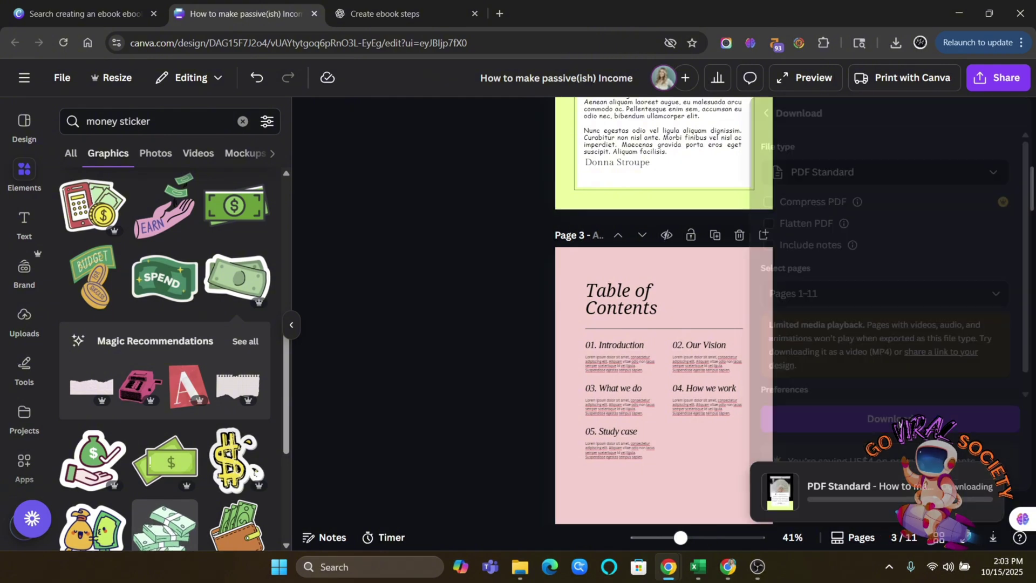
left_click(985, 81)
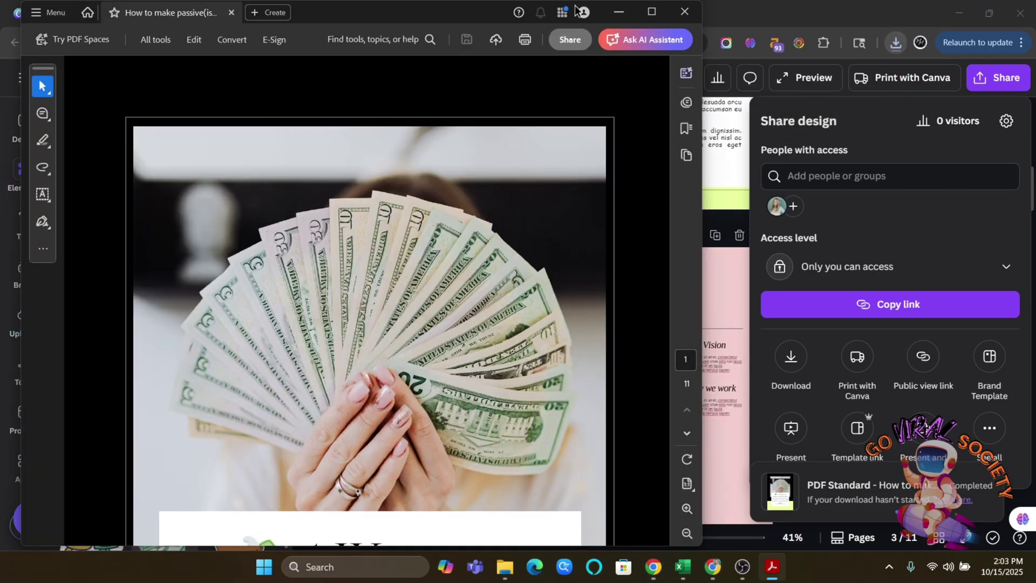
Maximise Acrobat, page through the exported ebook PDF, then minimise it
left_click(651, 11)
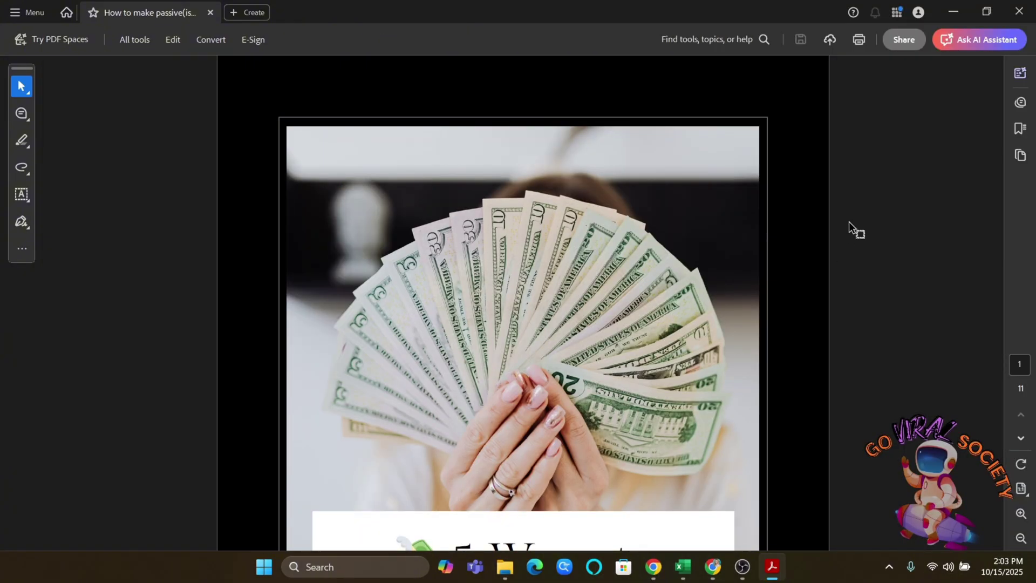
scroll(842, 269, "down", 10)
scroll(826, 317, "down", 20)
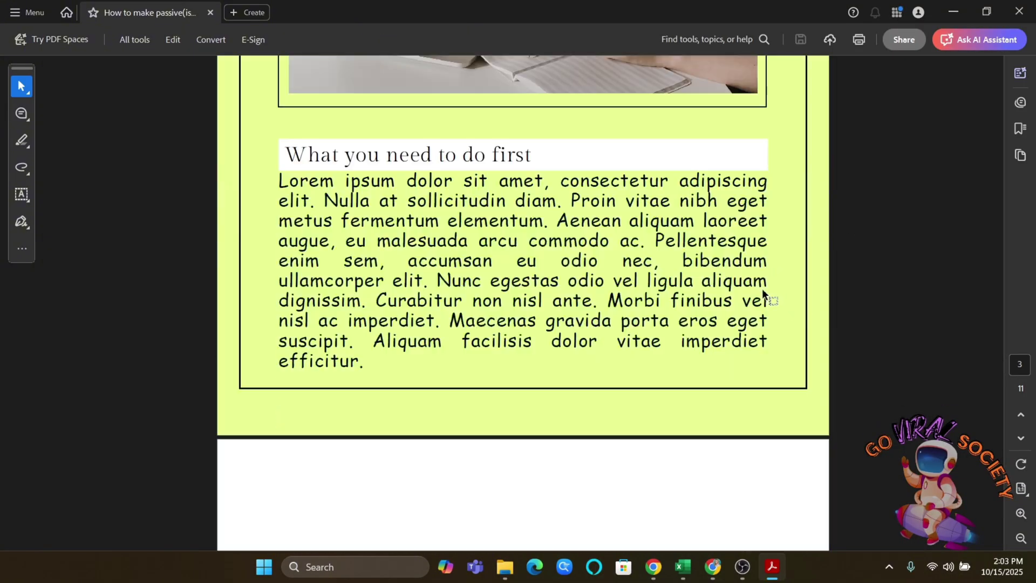
scroll(739, 311, "down", 15)
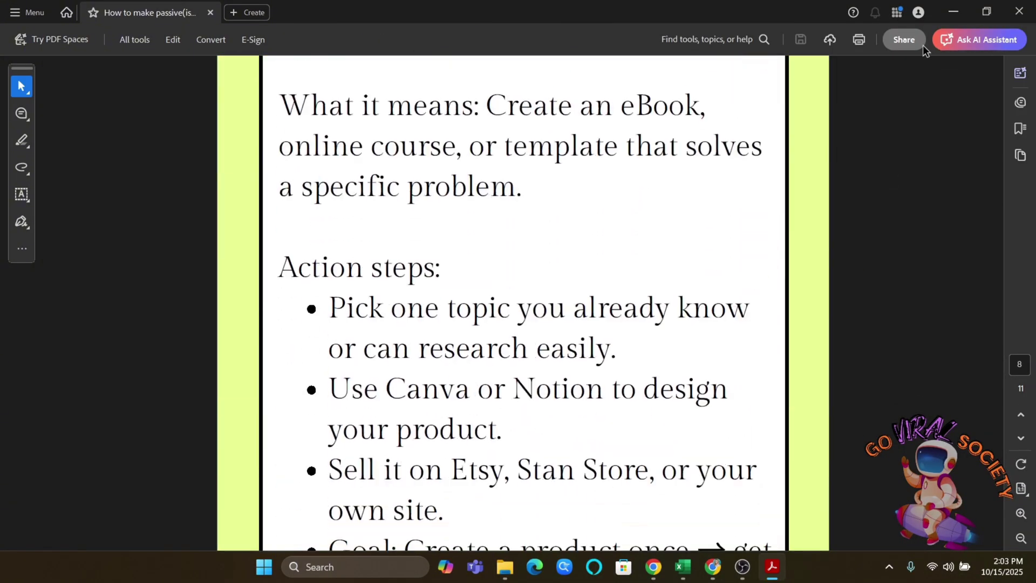
left_click(956, 11)
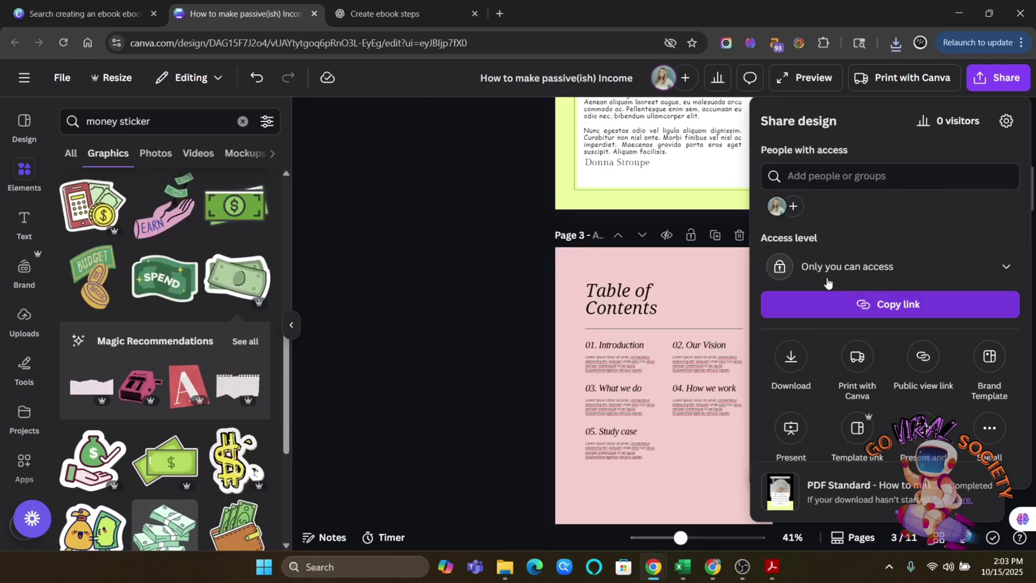
Set link access to 'Anyone with the link' with 'Can view' permission and copy the link
left_click(922, 267)
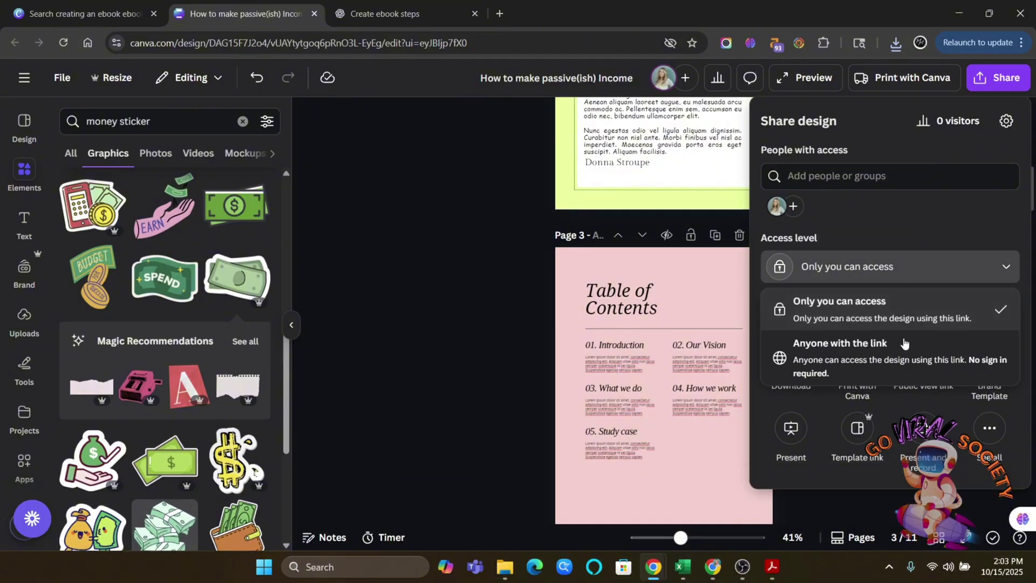
key("alt+Tab")
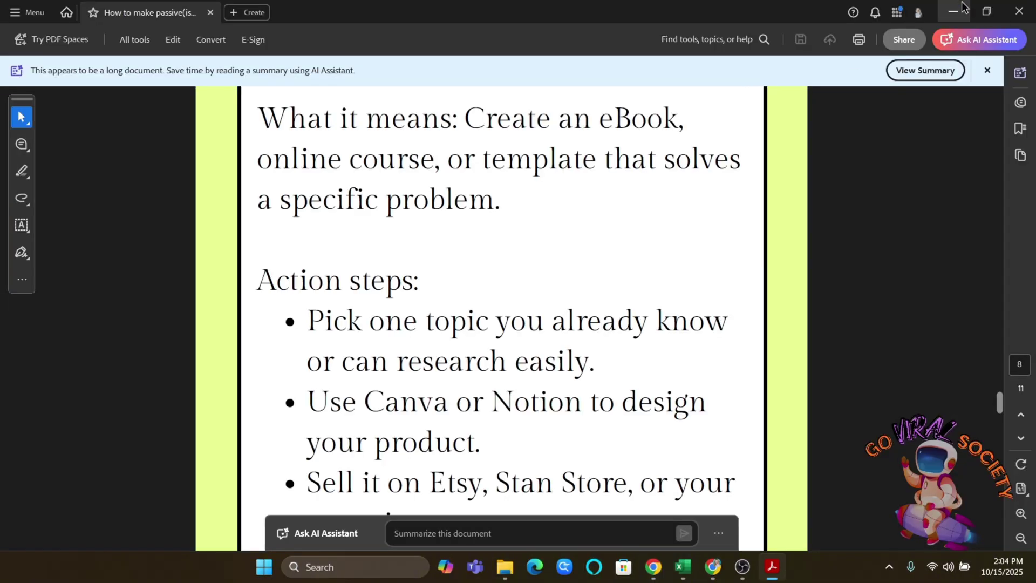
left_click(962, 7)
left_click(909, 332)
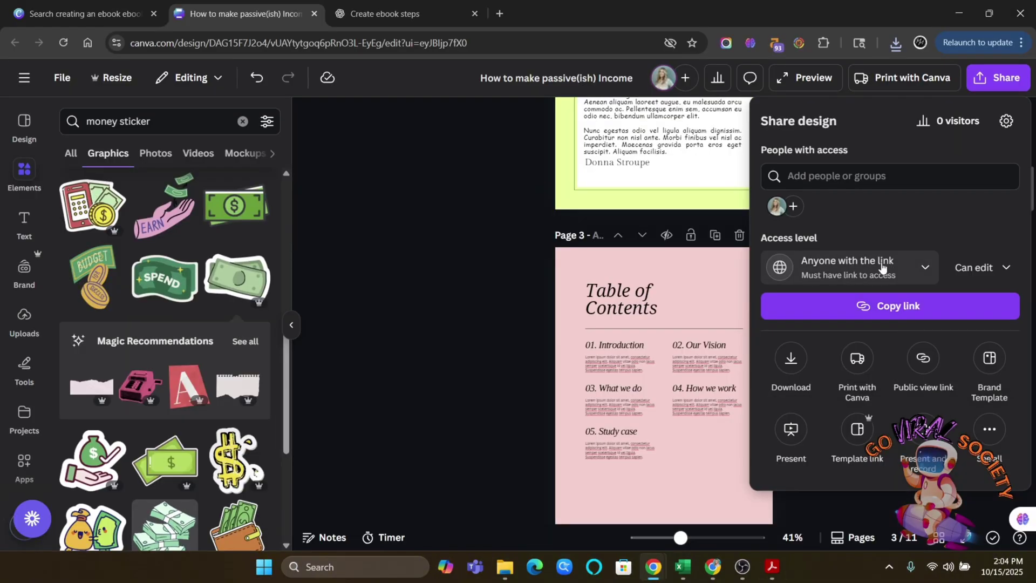
left_click(974, 267)
left_click(927, 358)
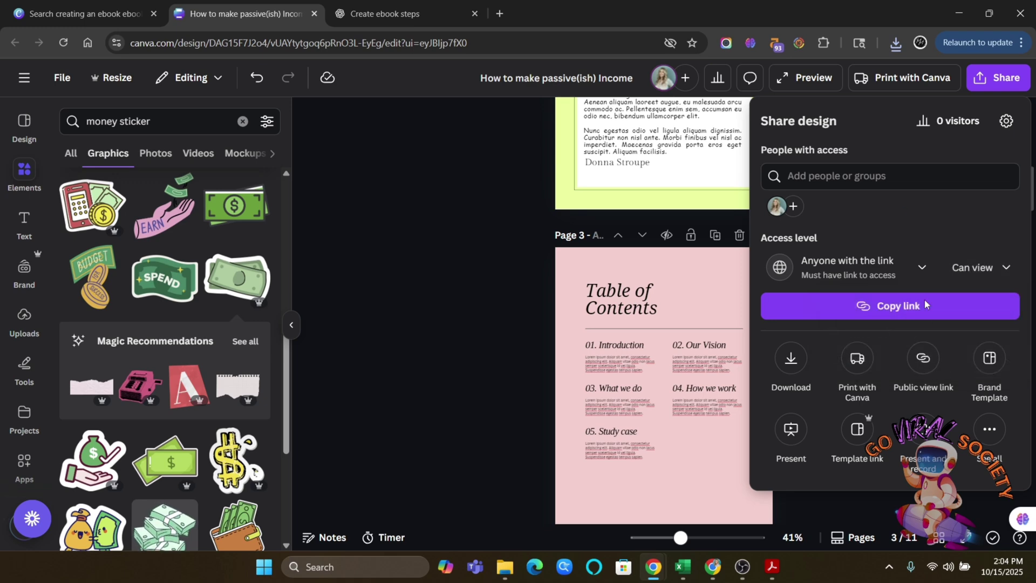
left_click(898, 318)
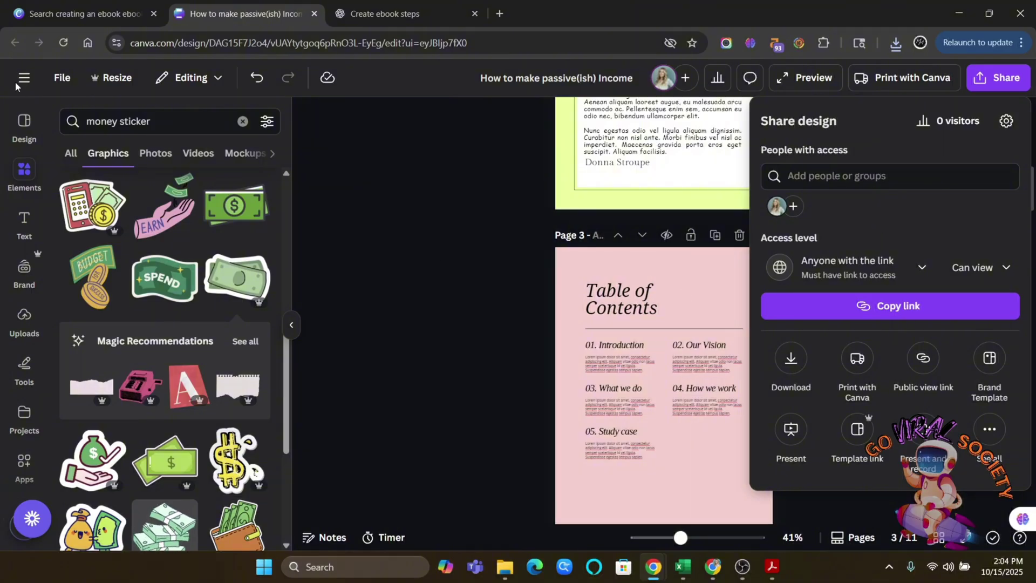
Start a new custom-size 8 × 11 in design from the templates tab
left_click(86, 14)
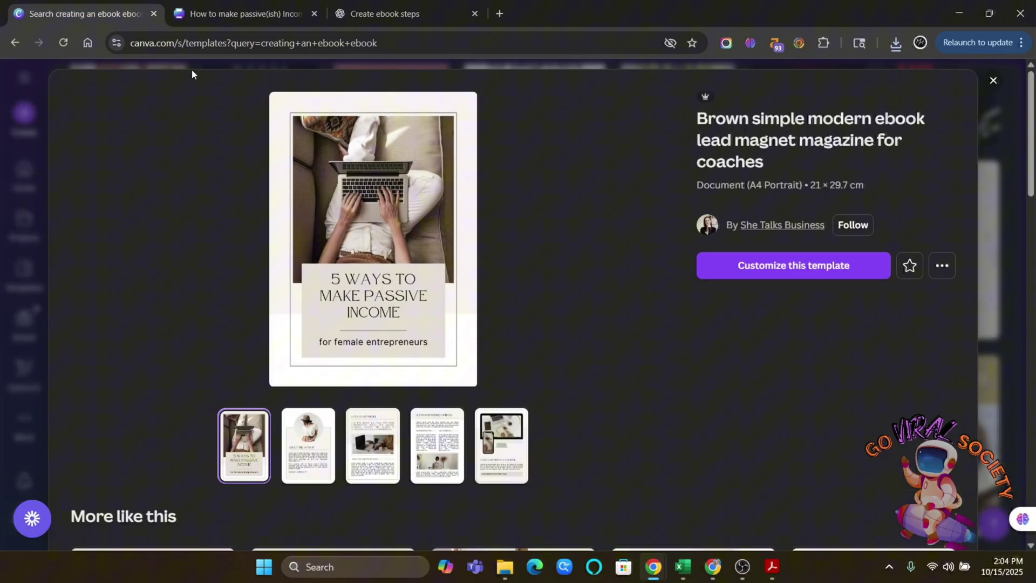
left_click(1010, 97)
left_click(24, 114)
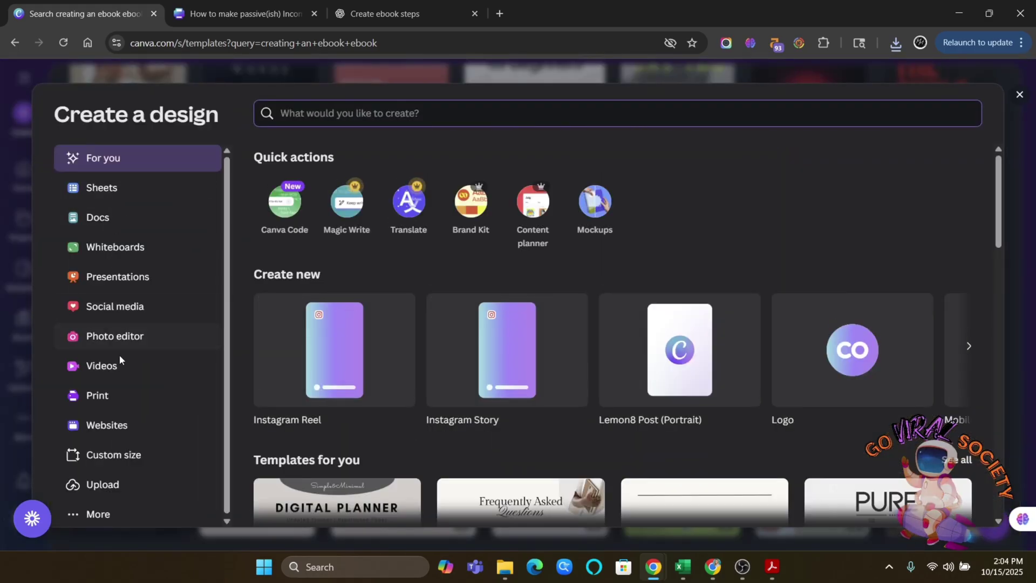
left_click(148, 454)
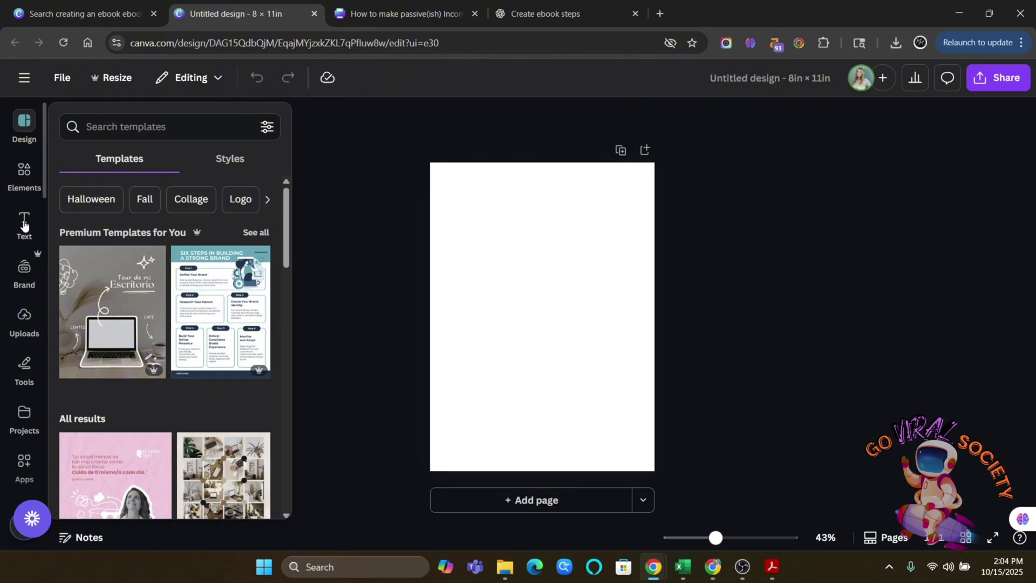
Add a heading reading 'Thank you for purchasing' and 'email/contact', moved up the page
left_click(108, 382)
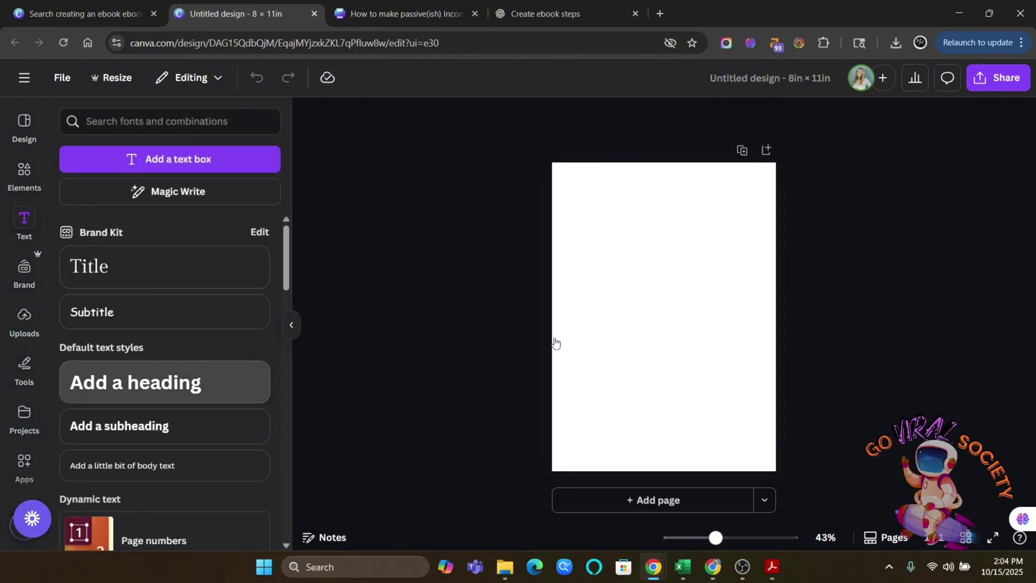
type("Thank you for p")
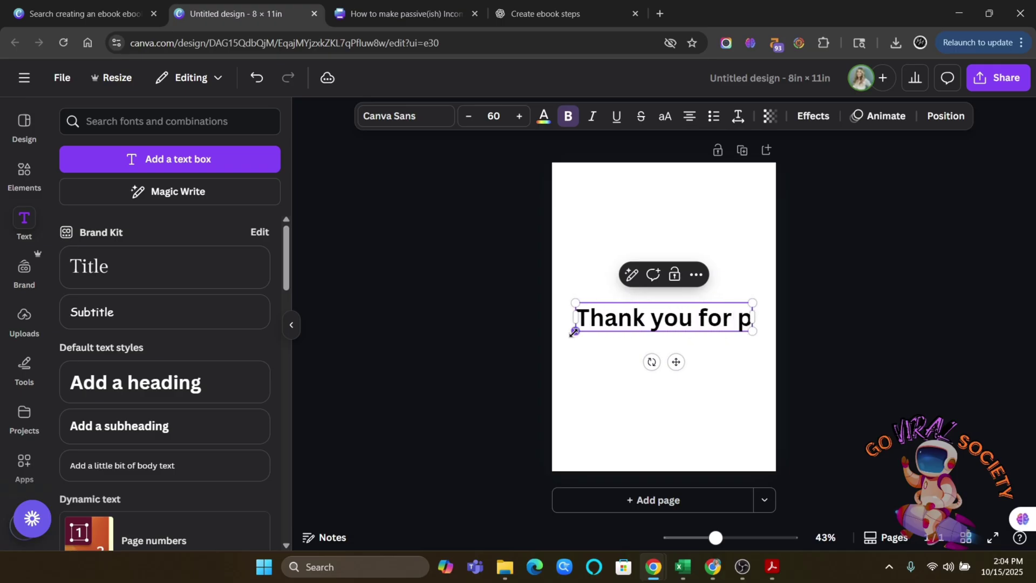
type("urchasing")
key("Return")
key("Return")
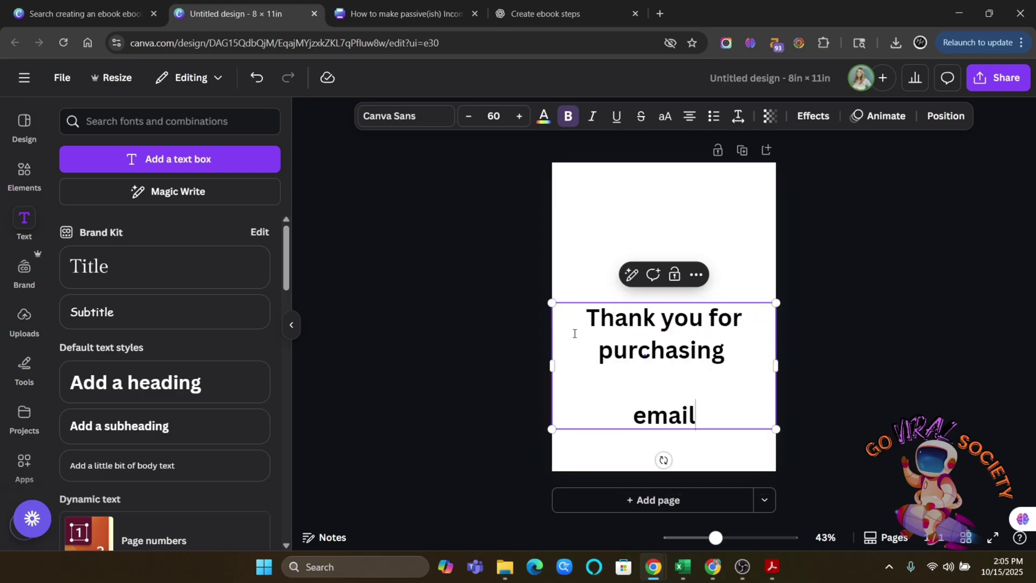
type("email/contact")
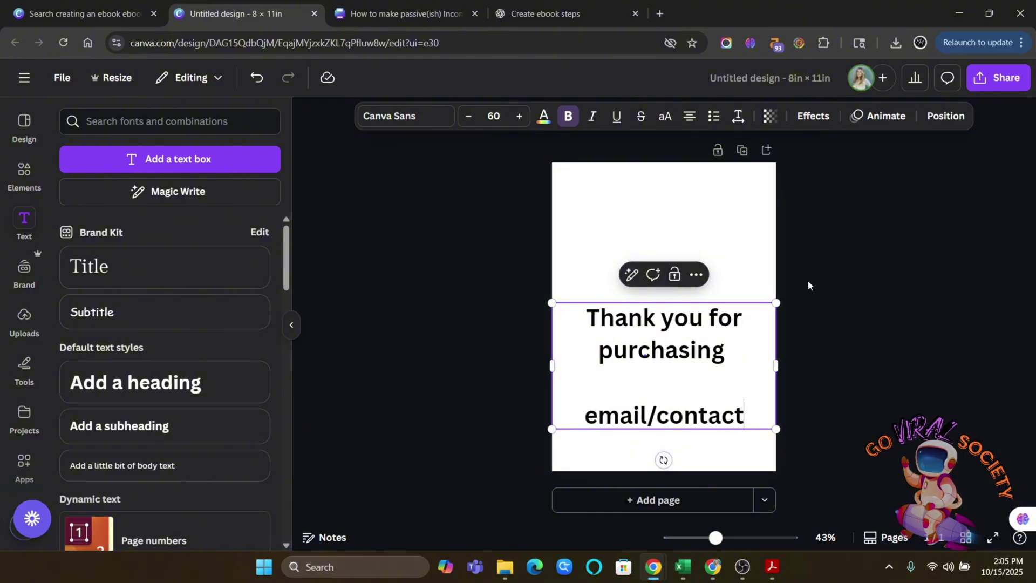
left_click(807, 285)
left_click_drag(663, 378, 663, 265)
left_click(702, 382)
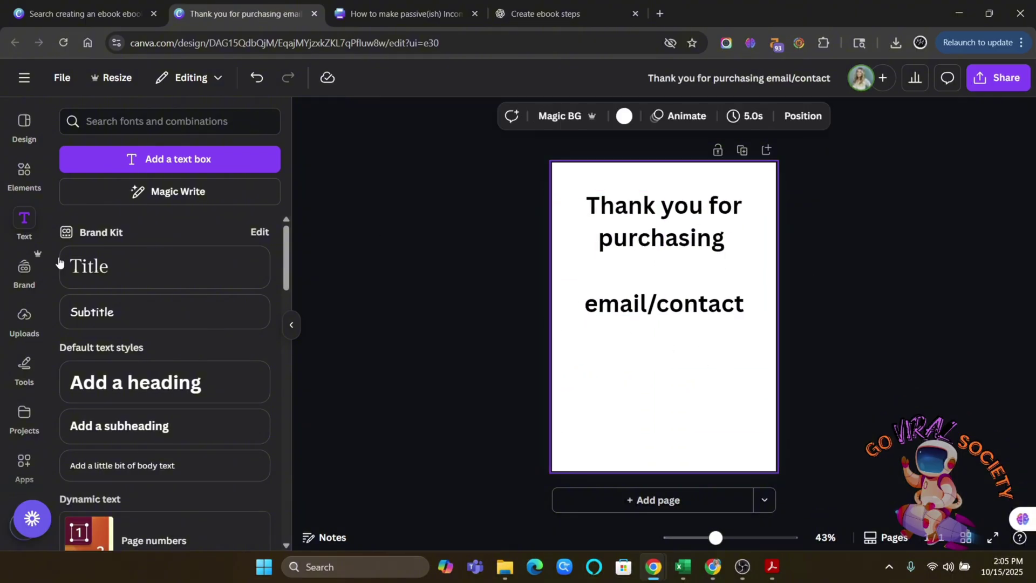
Add 'Please click here to access your ebook' below it, linked to the copied ebook URL
left_click(170, 270)
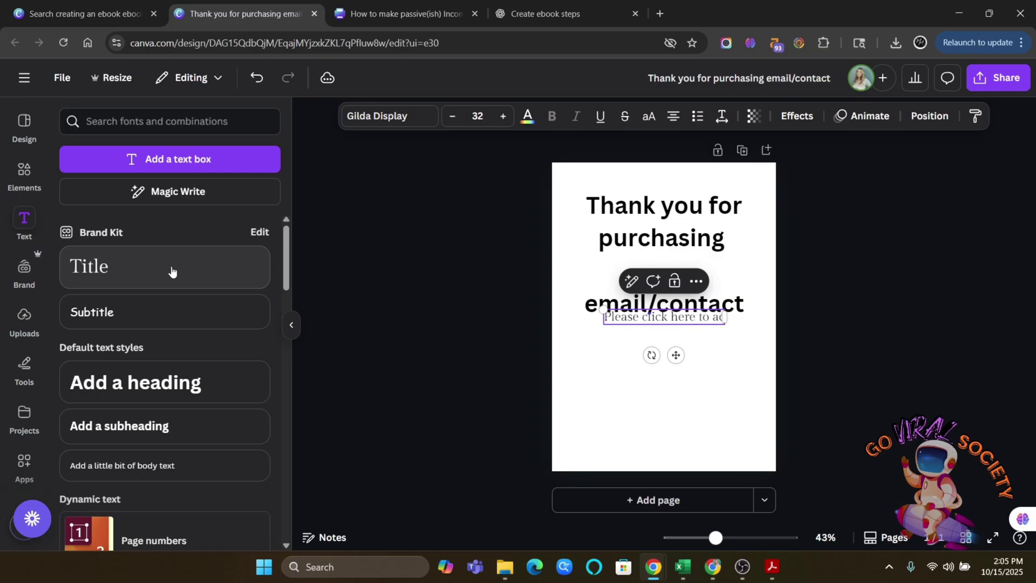
type("Please click here to access your")
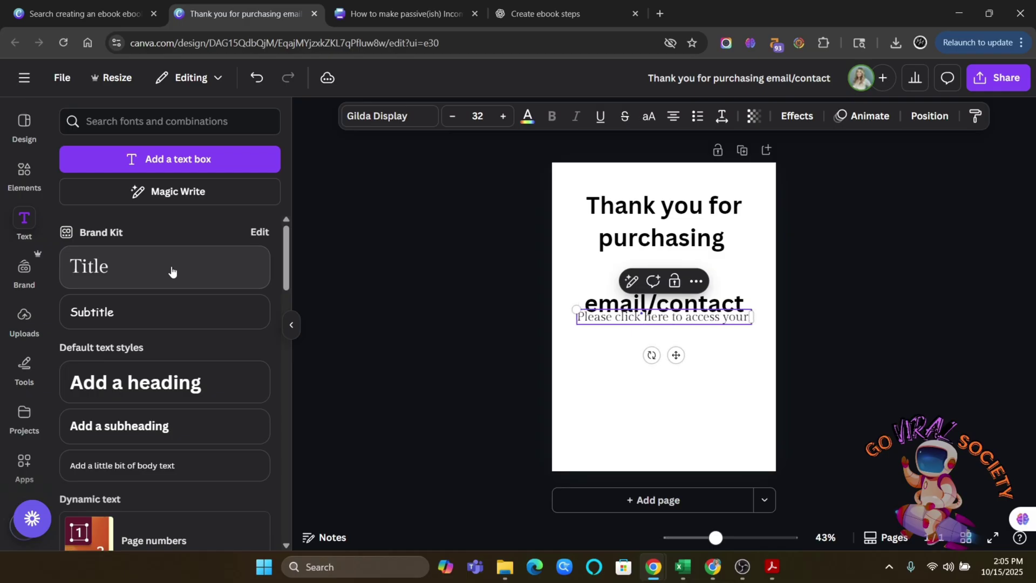
type(" ebook")
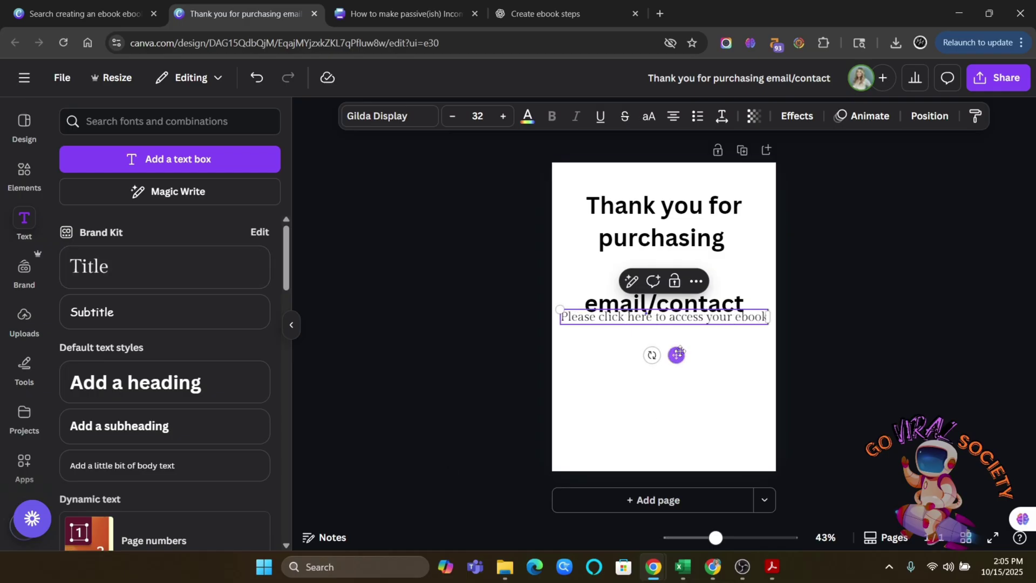
left_click_drag(676, 354, 676, 411)
double_click(677, 373)
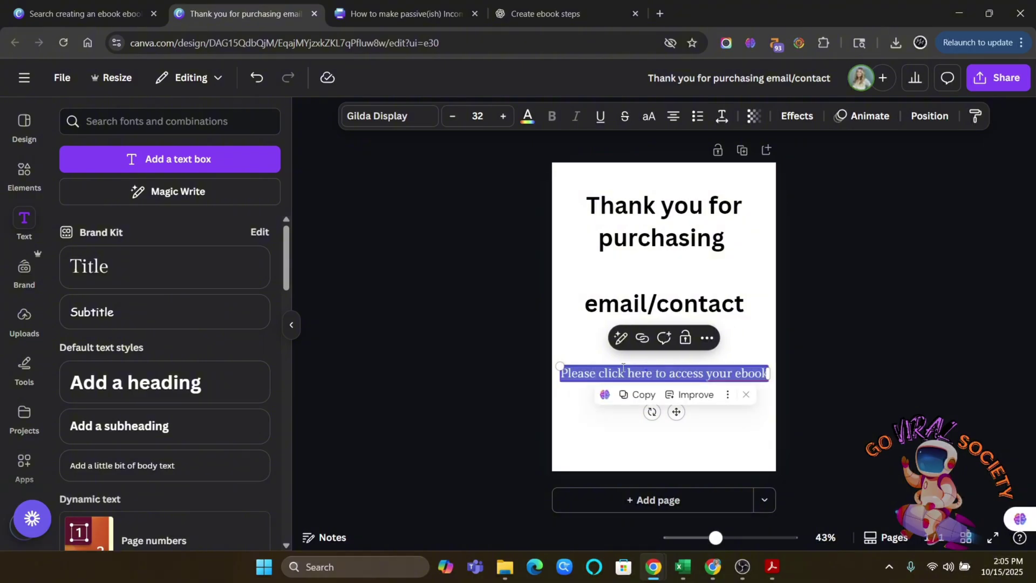
left_click(642, 339)
key("ctrl+v")
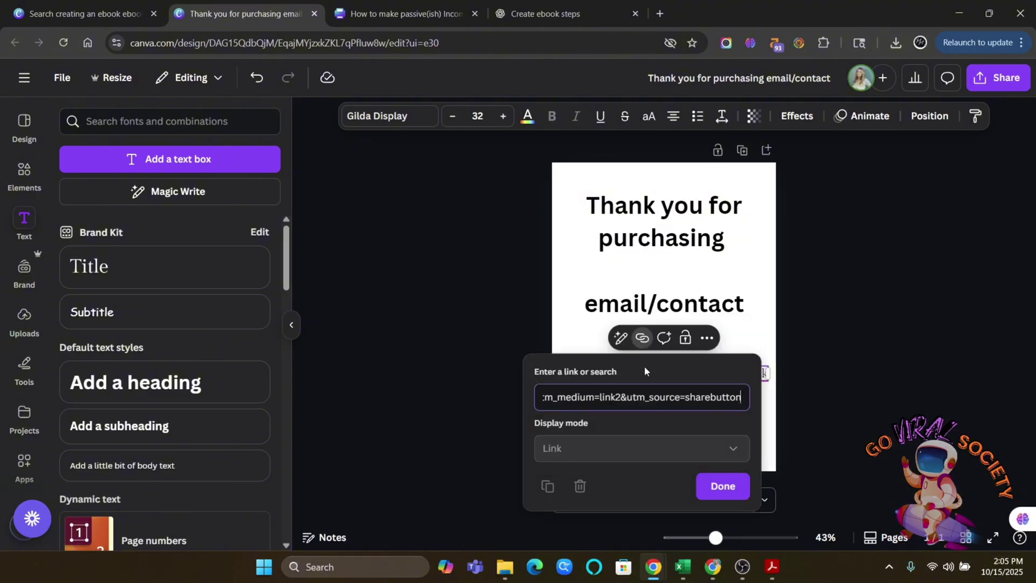
left_click(734, 497)
left_click(723, 297)
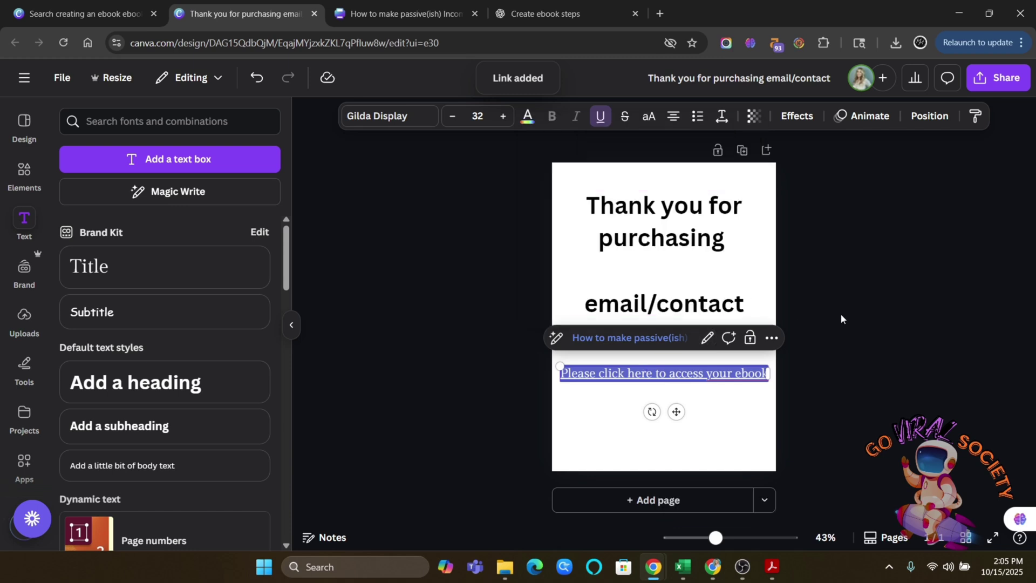
left_click(840, 318)
left_click(998, 77)
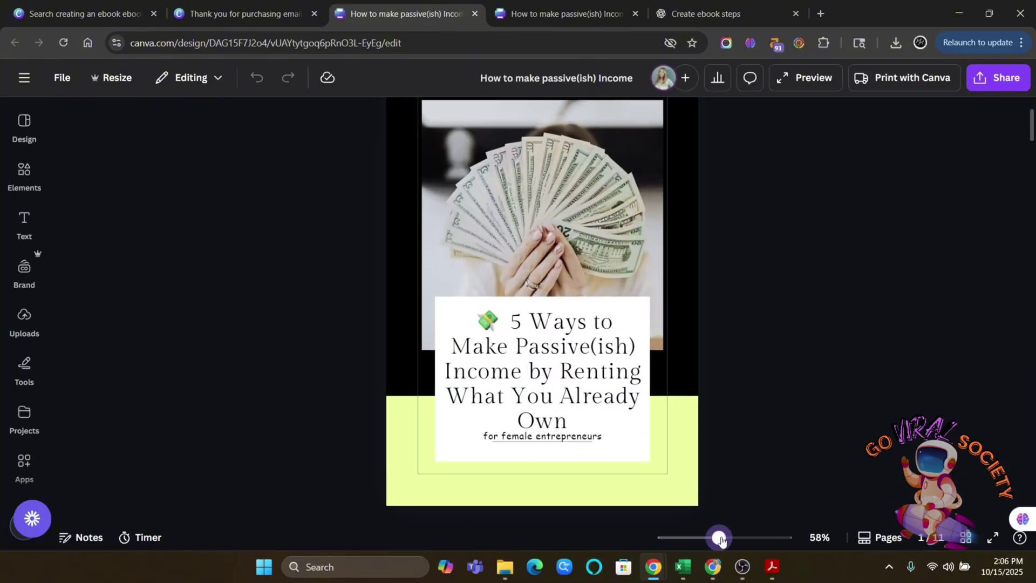
Scroll down through the pages of the 'How to make passive(ish) Income' ebook design
scroll(804, 406, "down", 5)
scroll(804, 406, "down", 2)
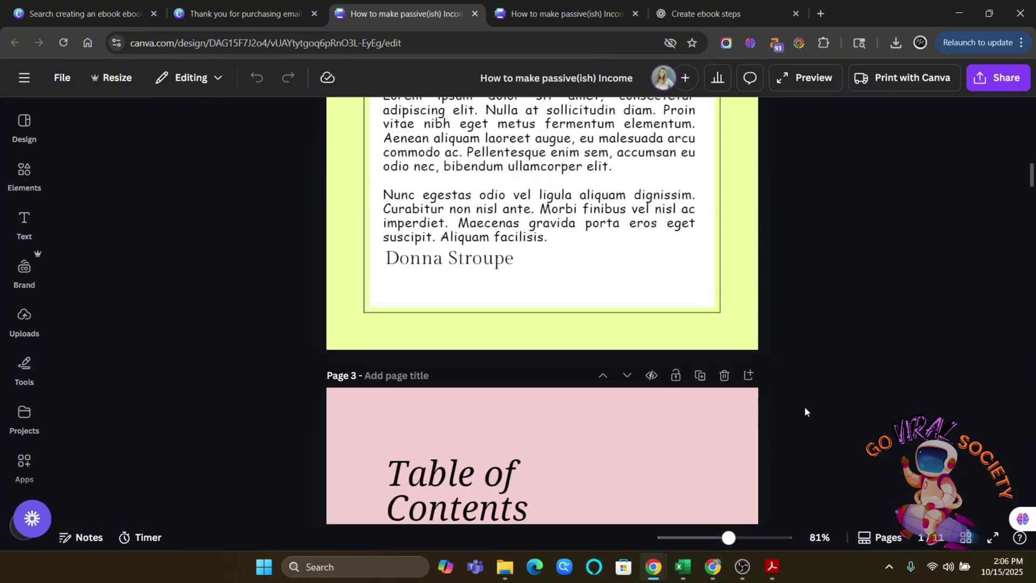